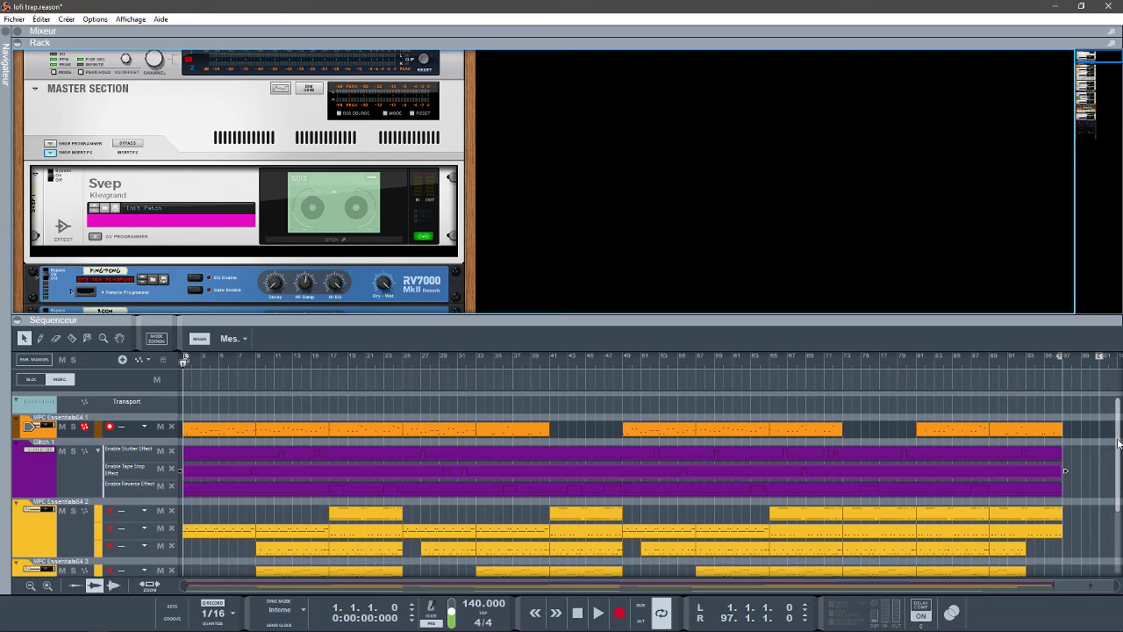
Display the rack at full height without the sequencer and open the Svep effect's interface beside the devices.
scroll(1114, 448, "down", 5)
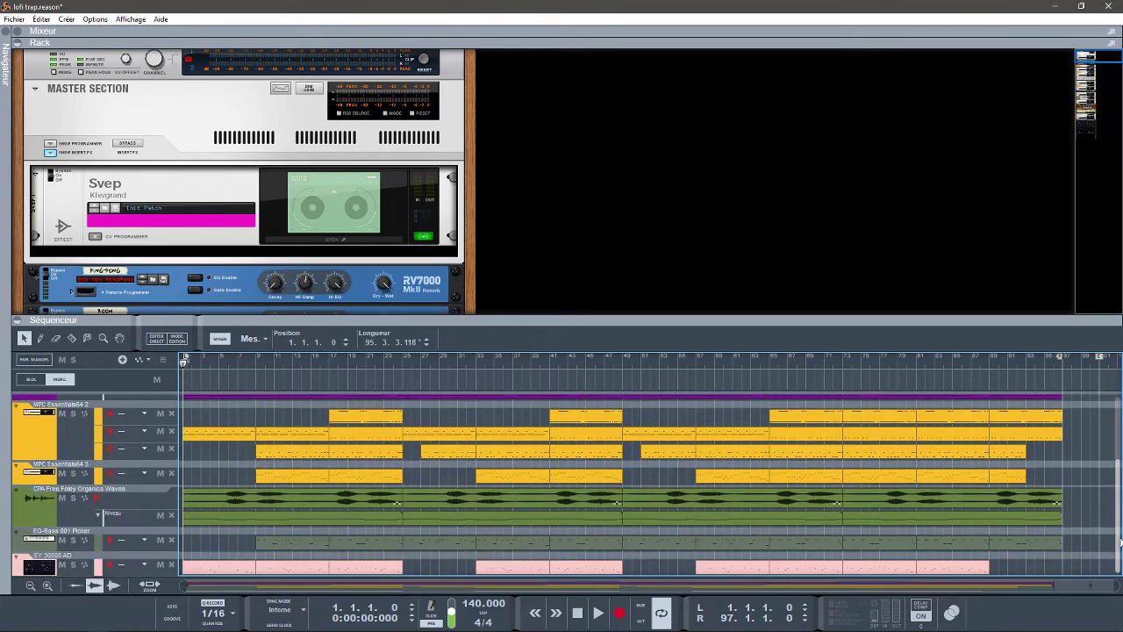
scroll(1118, 525, "up", 5)
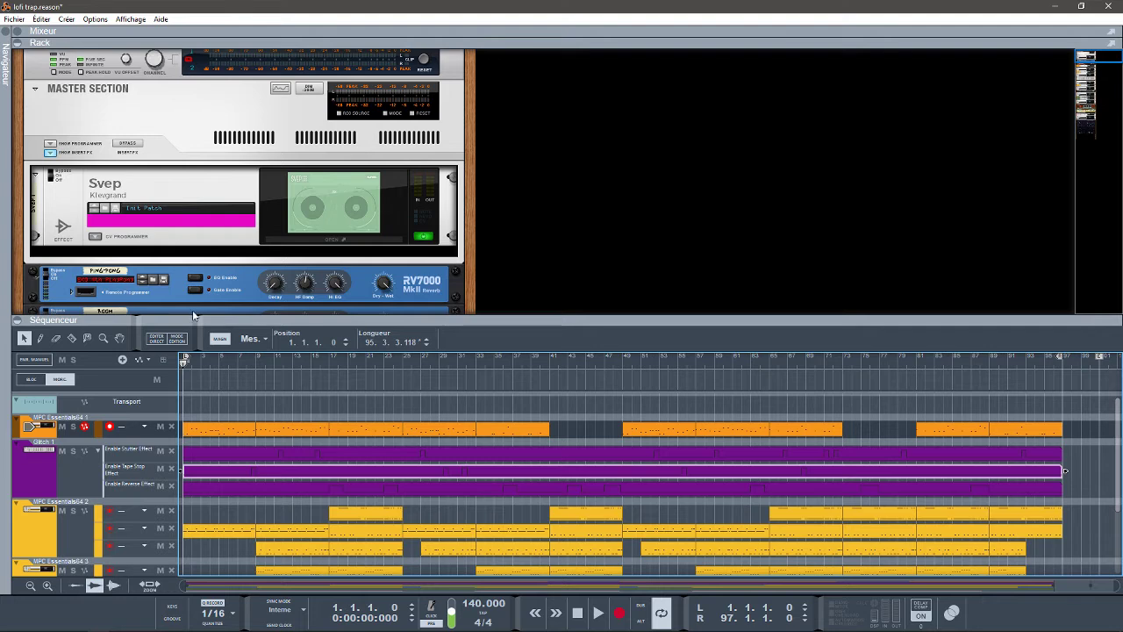
left_click(18, 320)
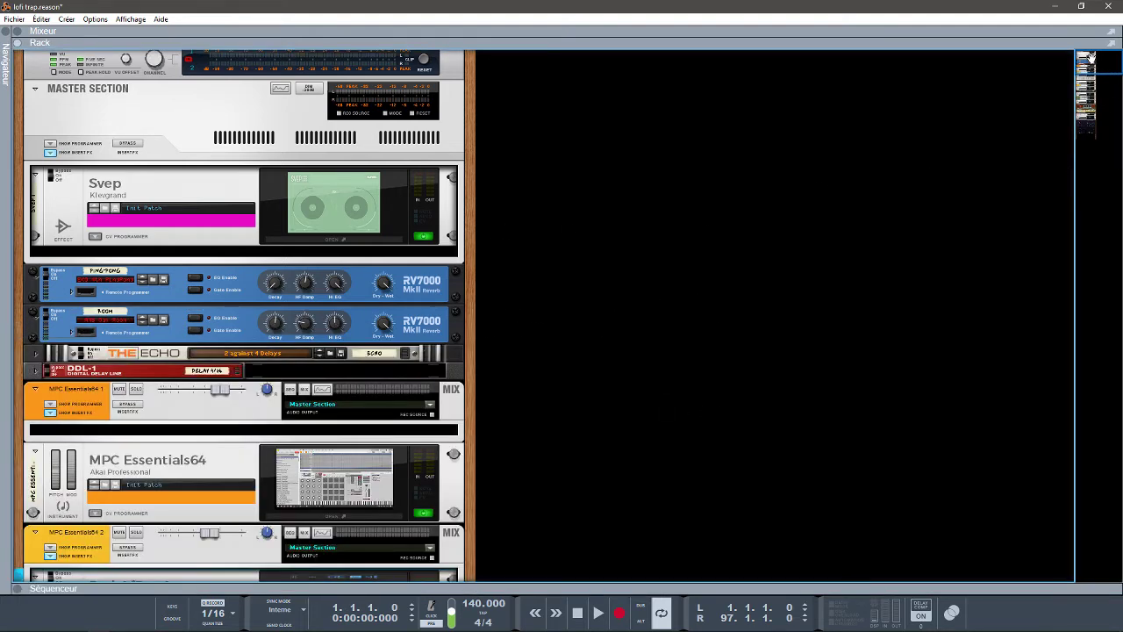
scroll(1096, 60, "down", 3)
scroll(1091, 58, "up", 3)
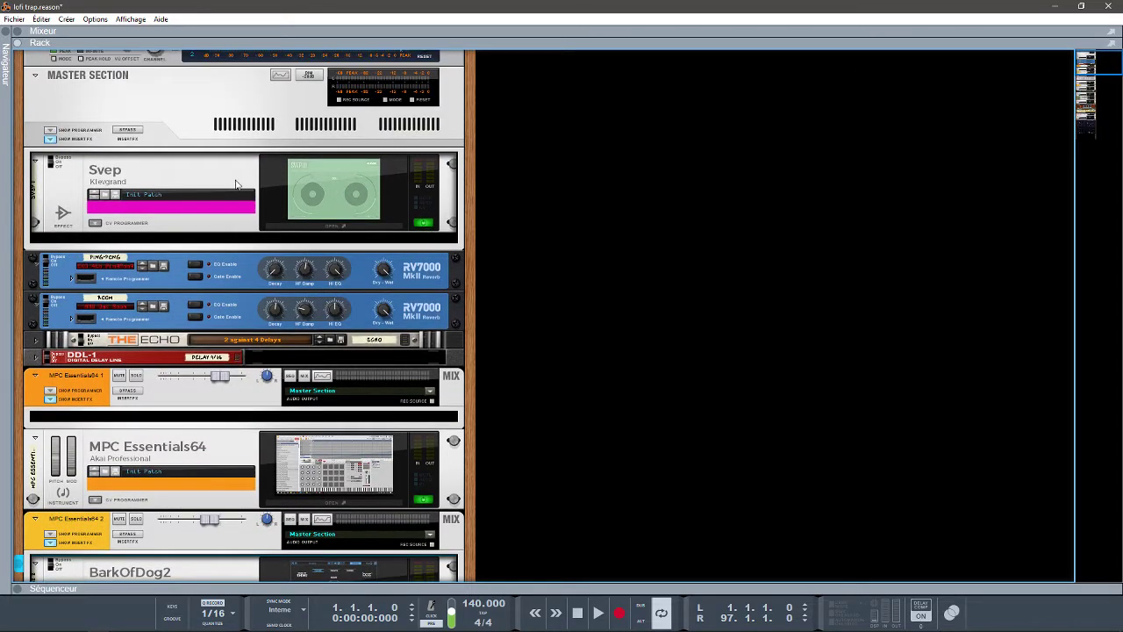
left_click(347, 229)
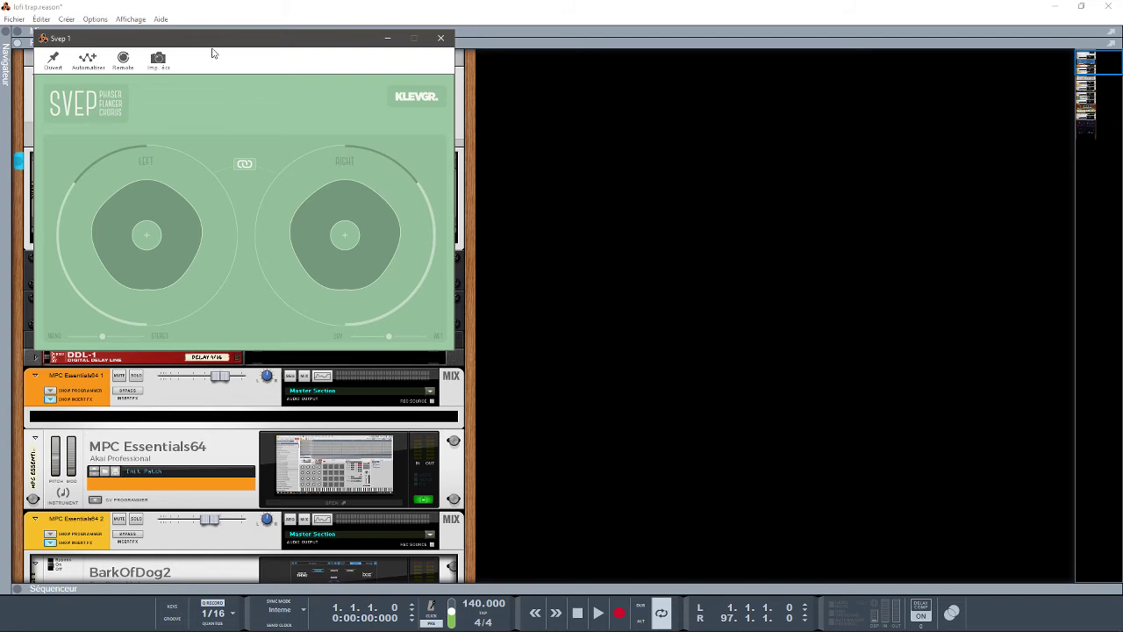
left_click_drag(201, 39, 646, 63)
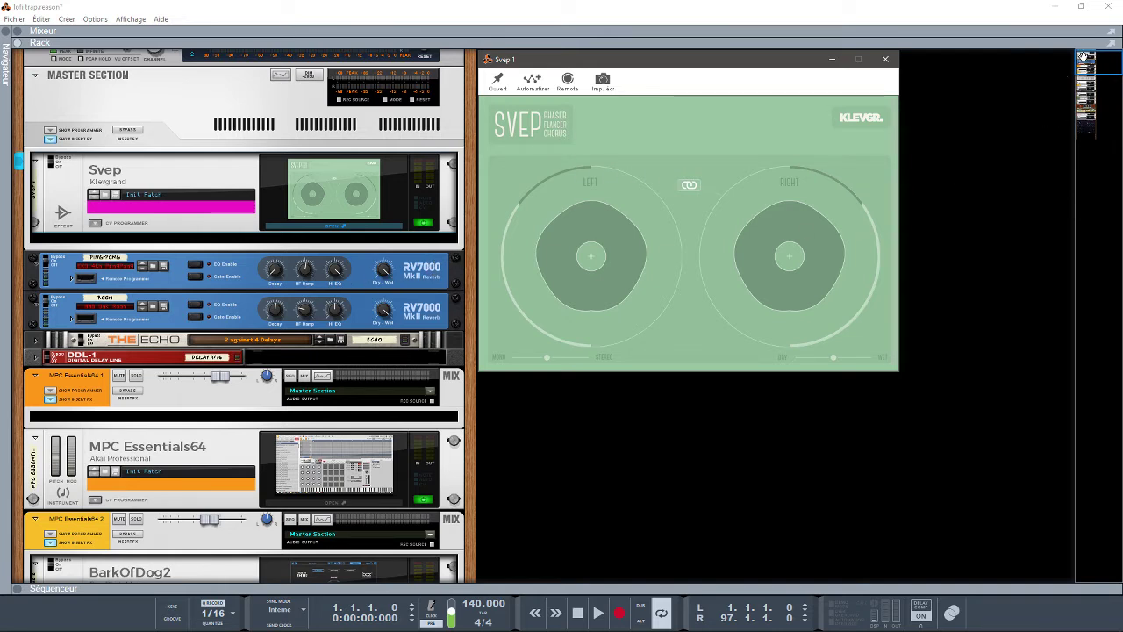
Open the MPC Essentials64 1 interface and browse its expansions down to the Urban Roulette melodic programs.
left_click_drag(1086, 57, 1089, 67)
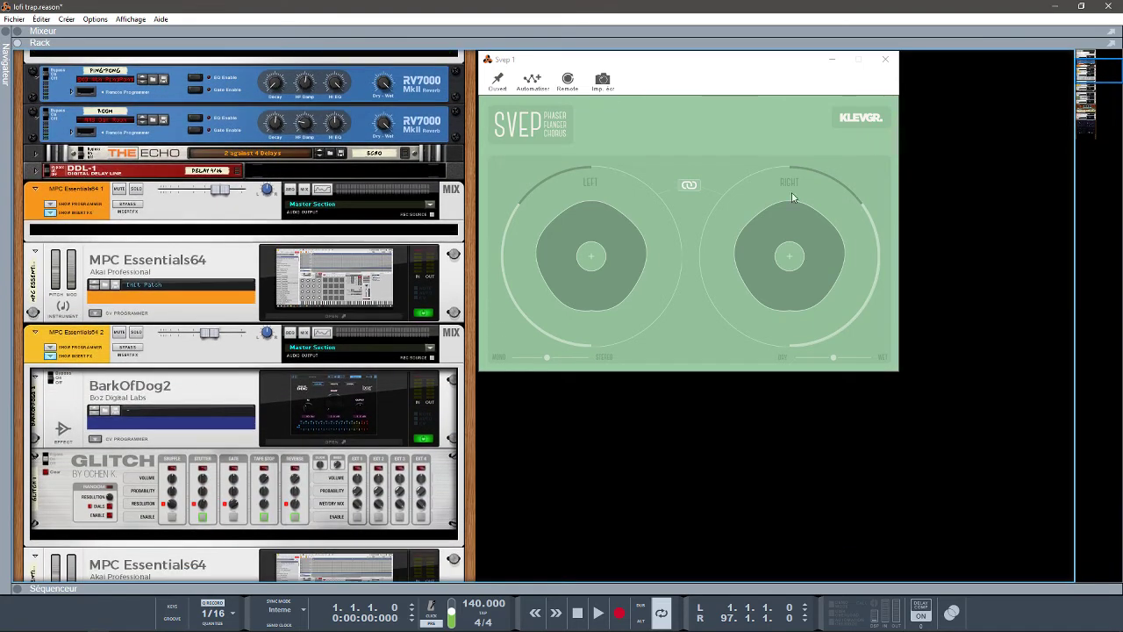
left_click(355, 313)
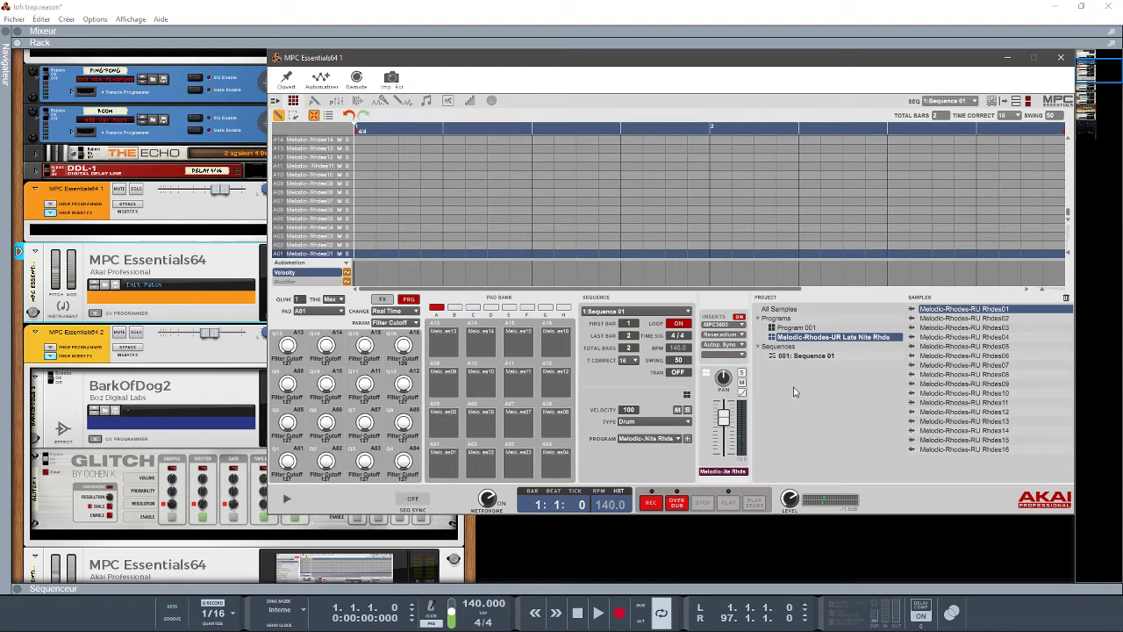
left_click(287, 501)
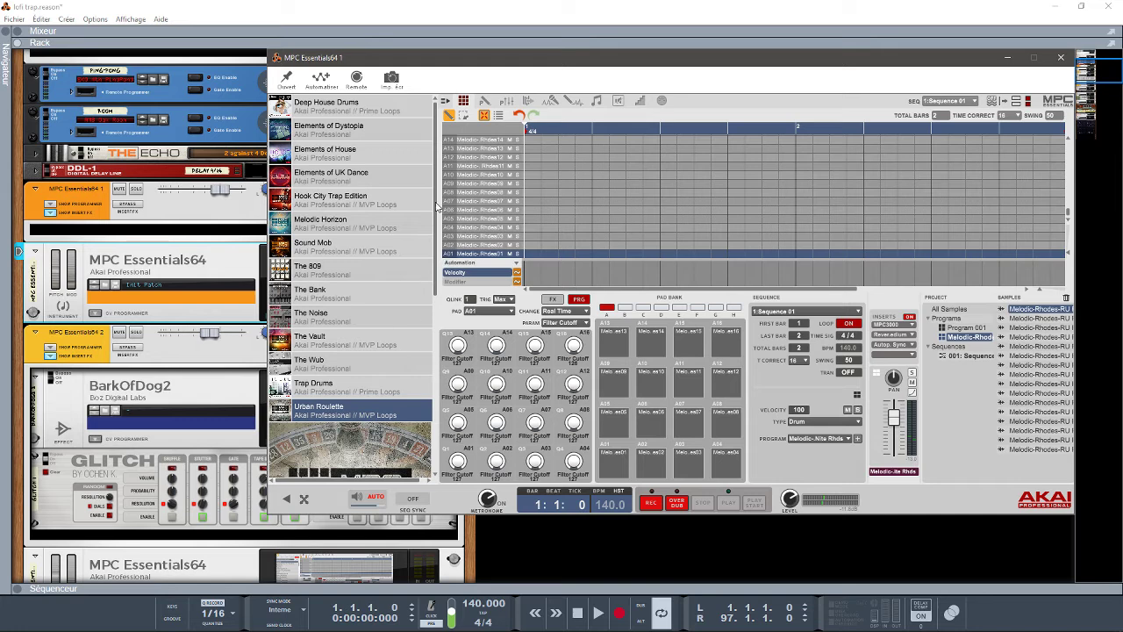
left_click_drag(436, 207, 455, 355)
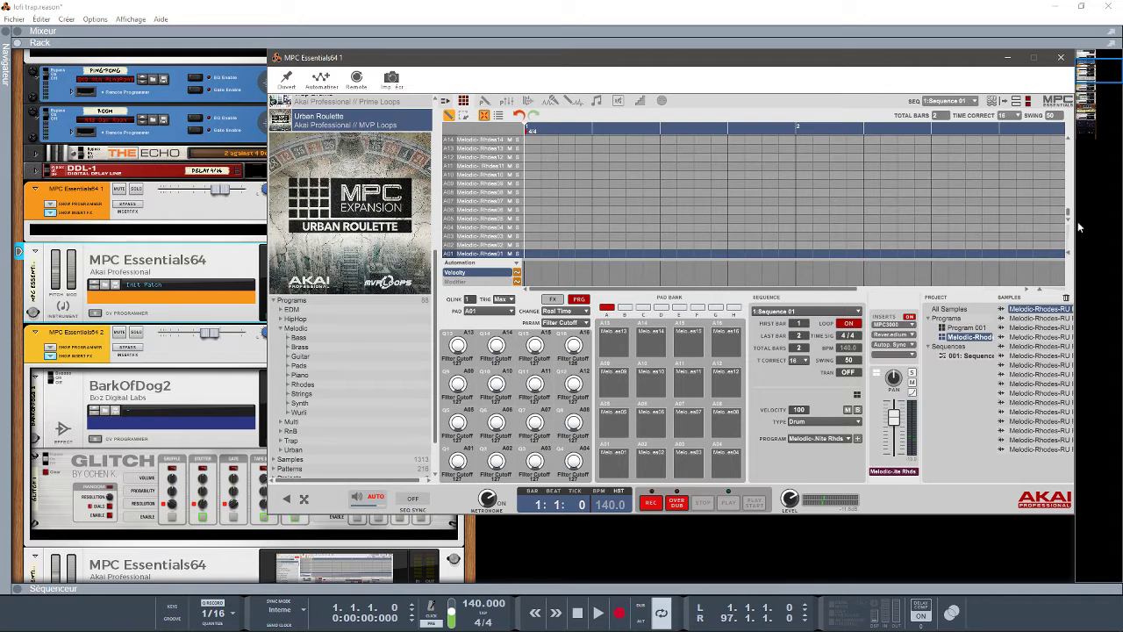
left_click_drag(1069, 218, 1075, 246)
left_click_drag(437, 271, 449, 123)
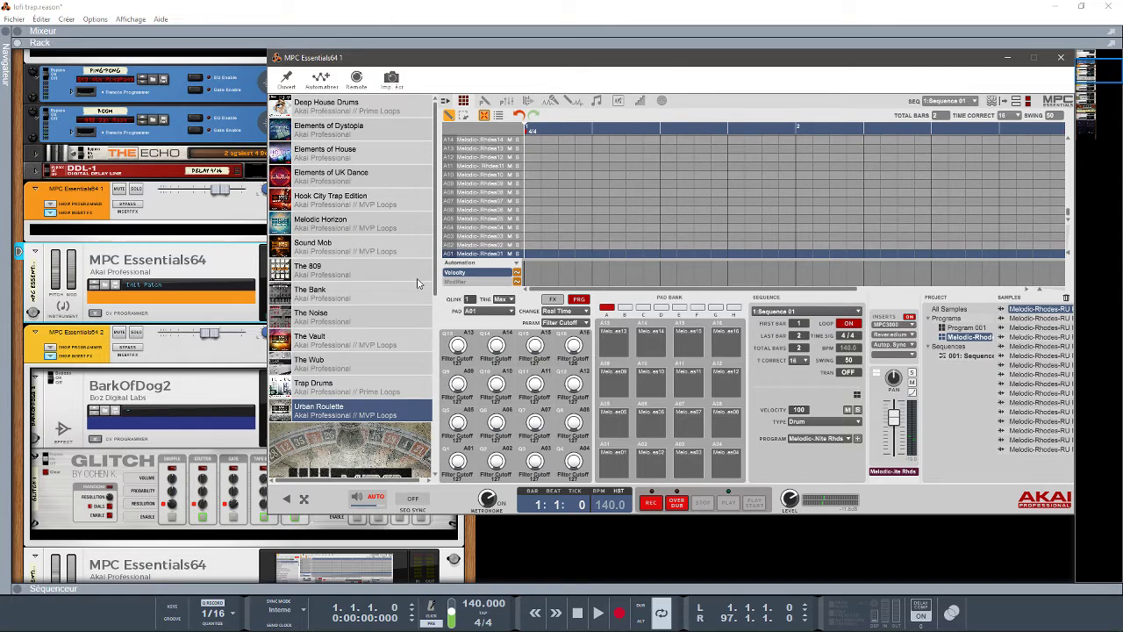
left_click_drag(436, 262, 442, 345)
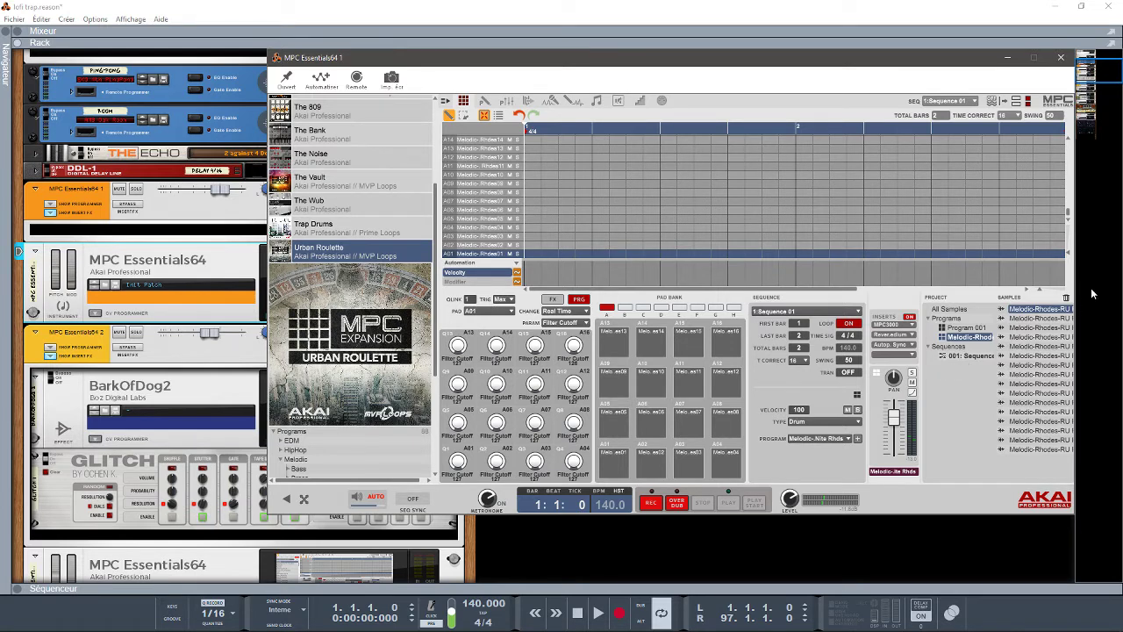
left_click_drag(948, 58, 818, 44)
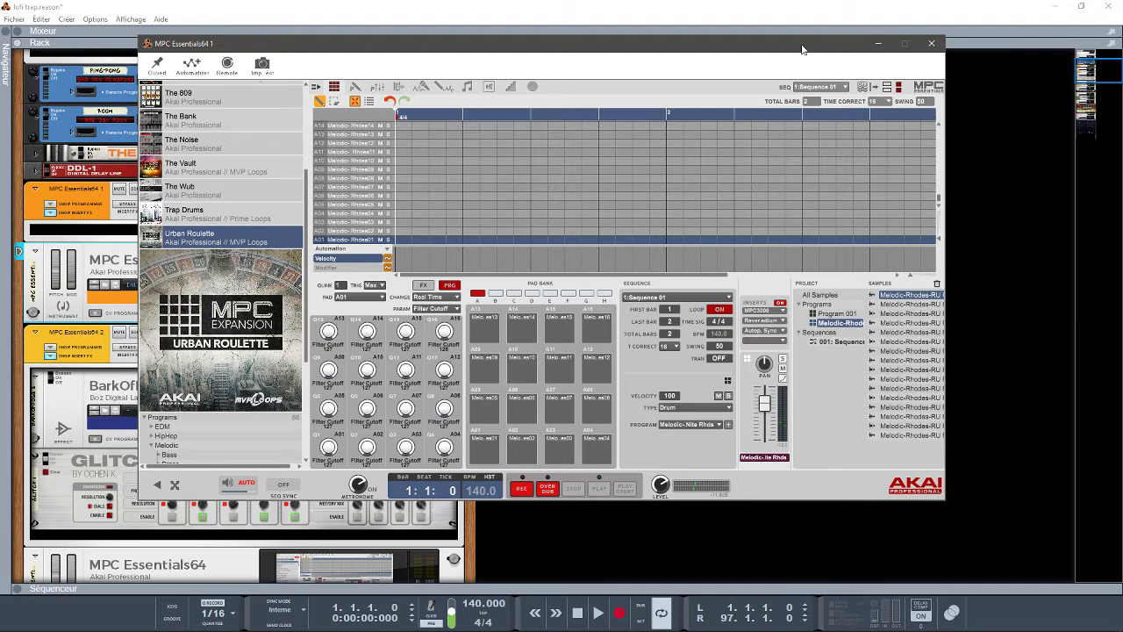
left_click_drag(805, 48, 966, 83)
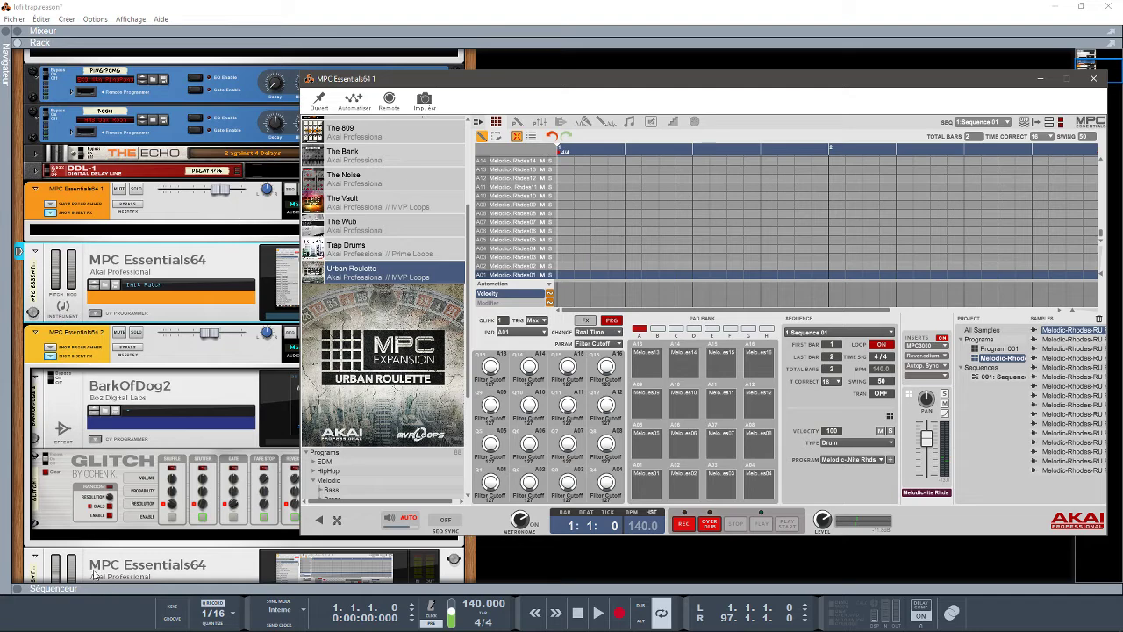
Open the MPC Essentials64 2 interface from the rack and show the editor of its The 809 plugin.
left_click(145, 566)
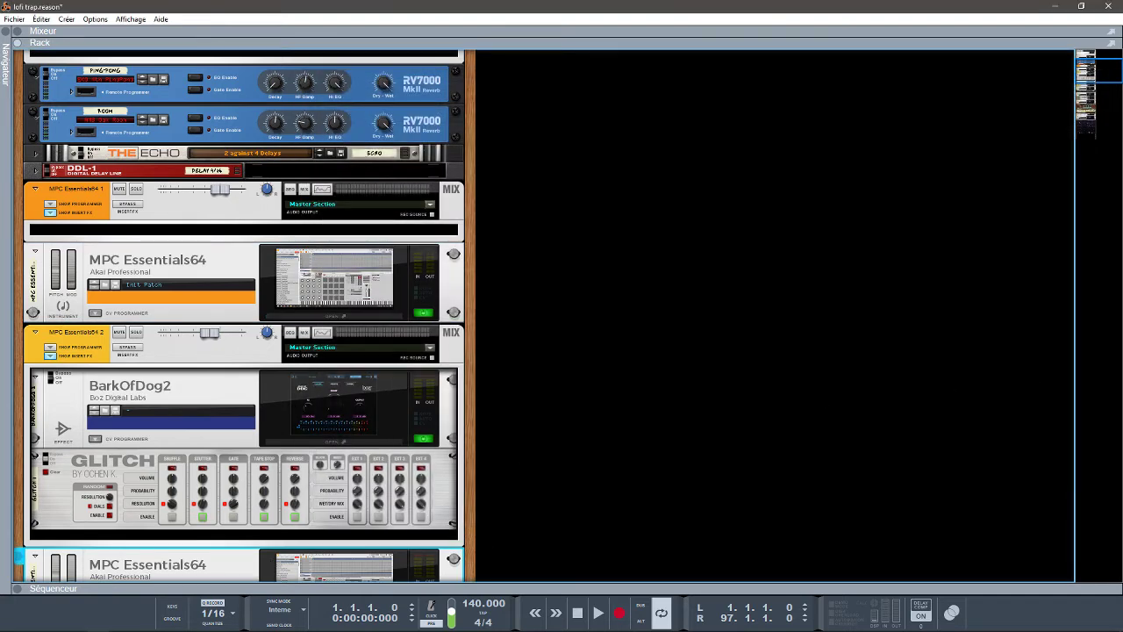
left_click_drag(1086, 68, 1085, 85)
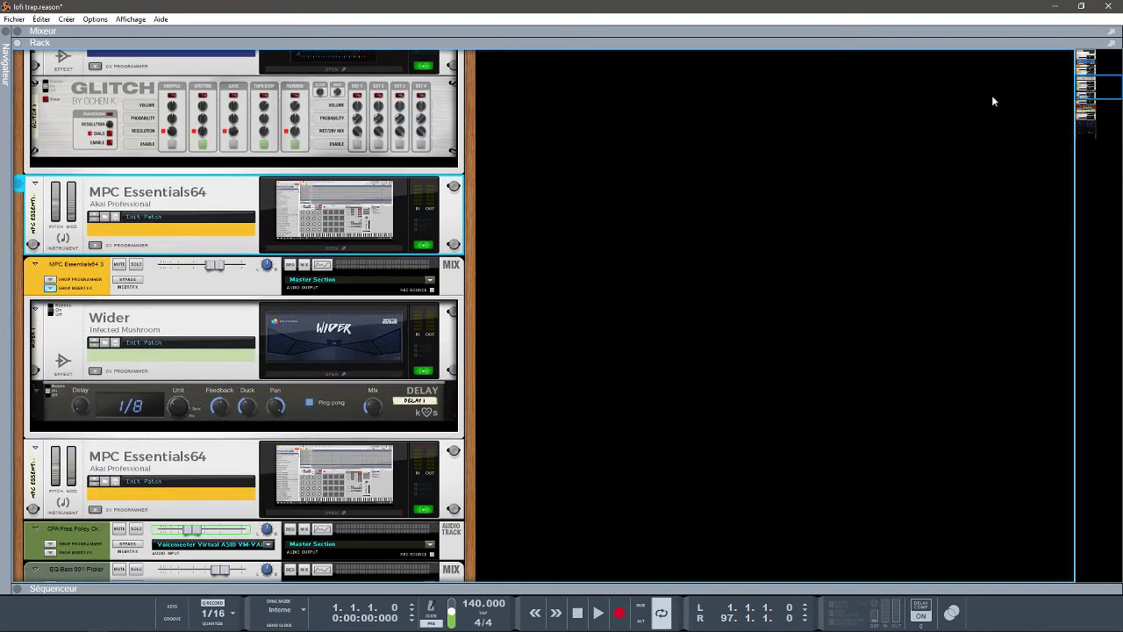
left_click(302, 245)
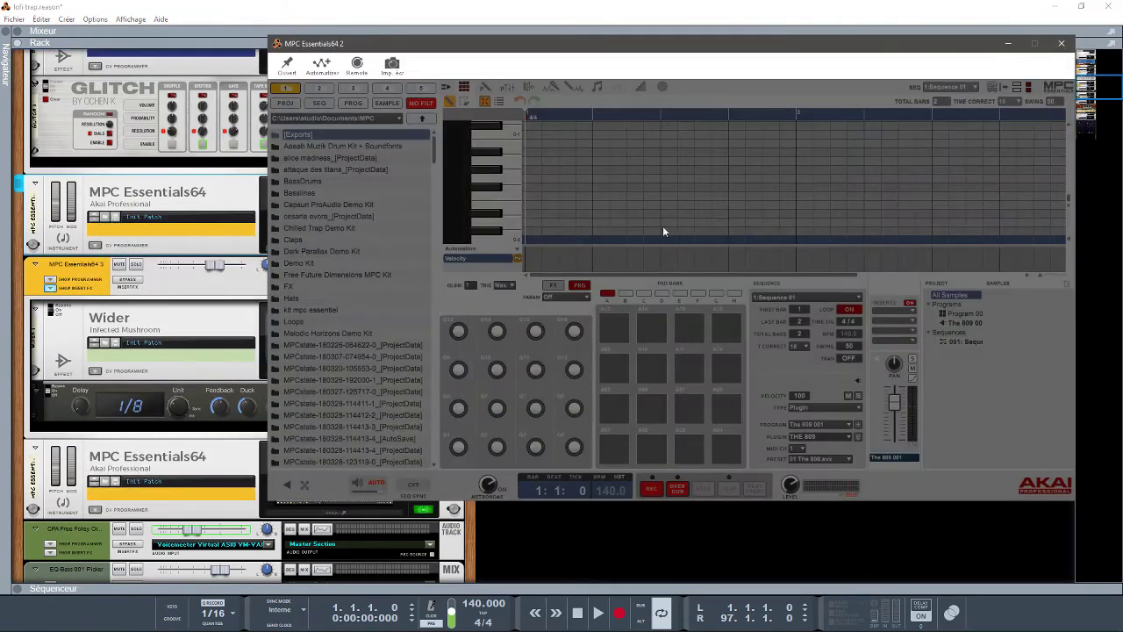
left_click(858, 436)
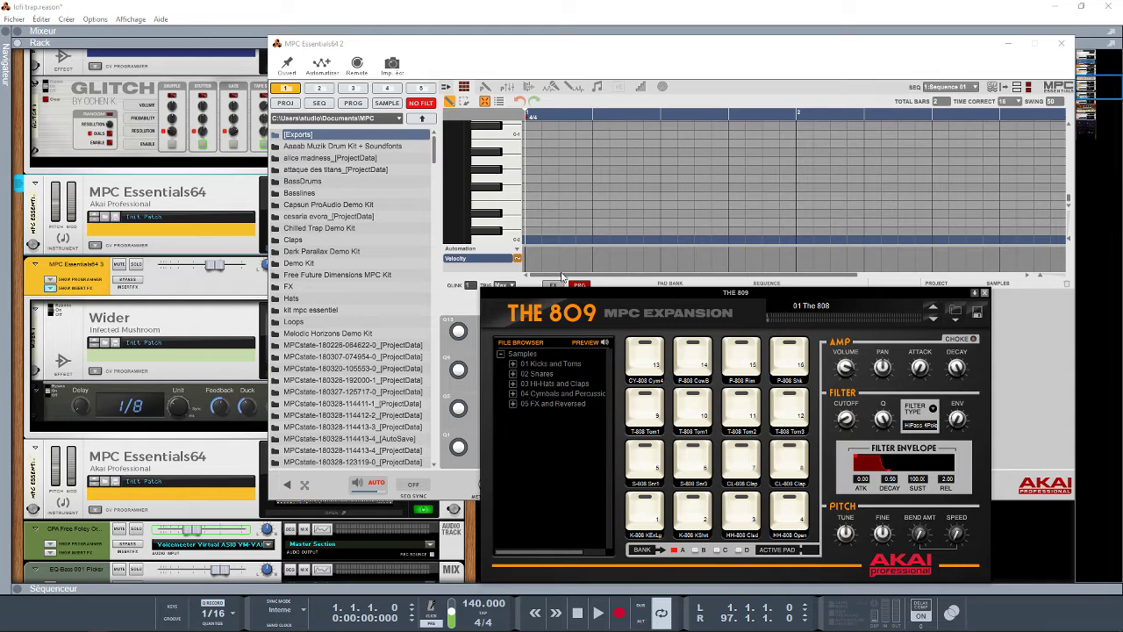
Show the list of installed expansions in the MPC Essentials64 2 browser, and close that device's window.
left_click_drag(434, 158, 437, 156)
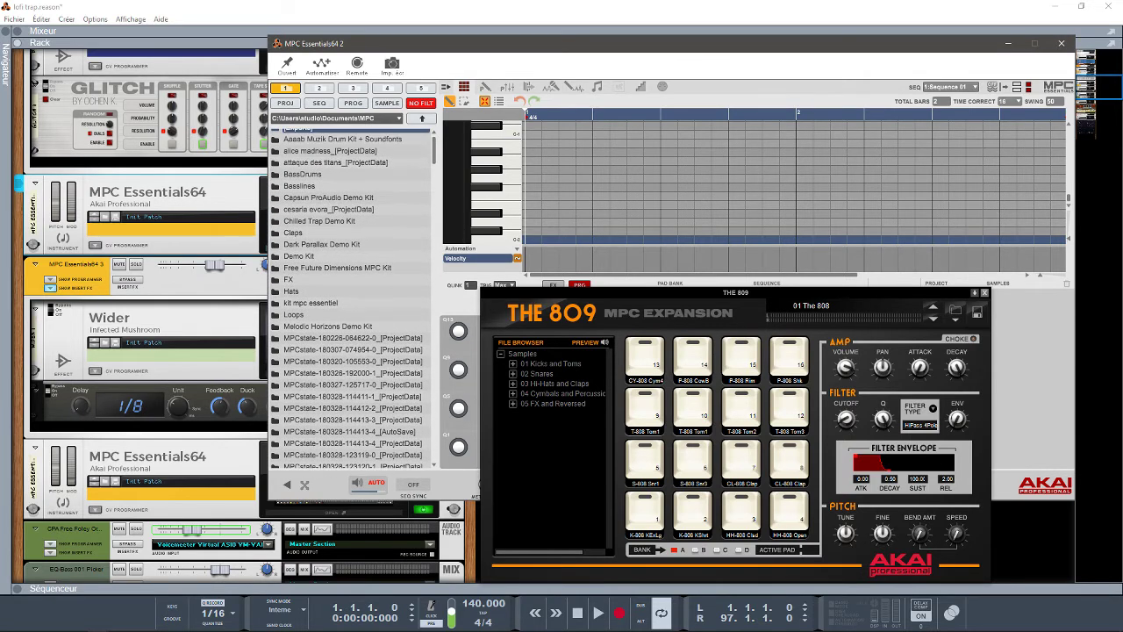
left_click(305, 484)
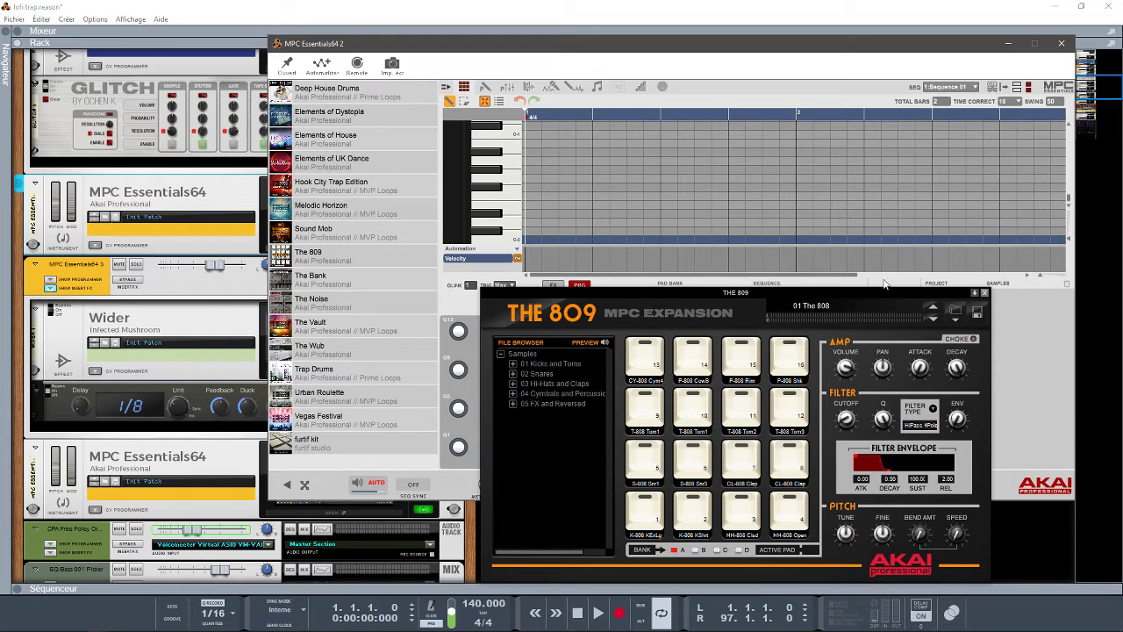
left_click(1063, 43)
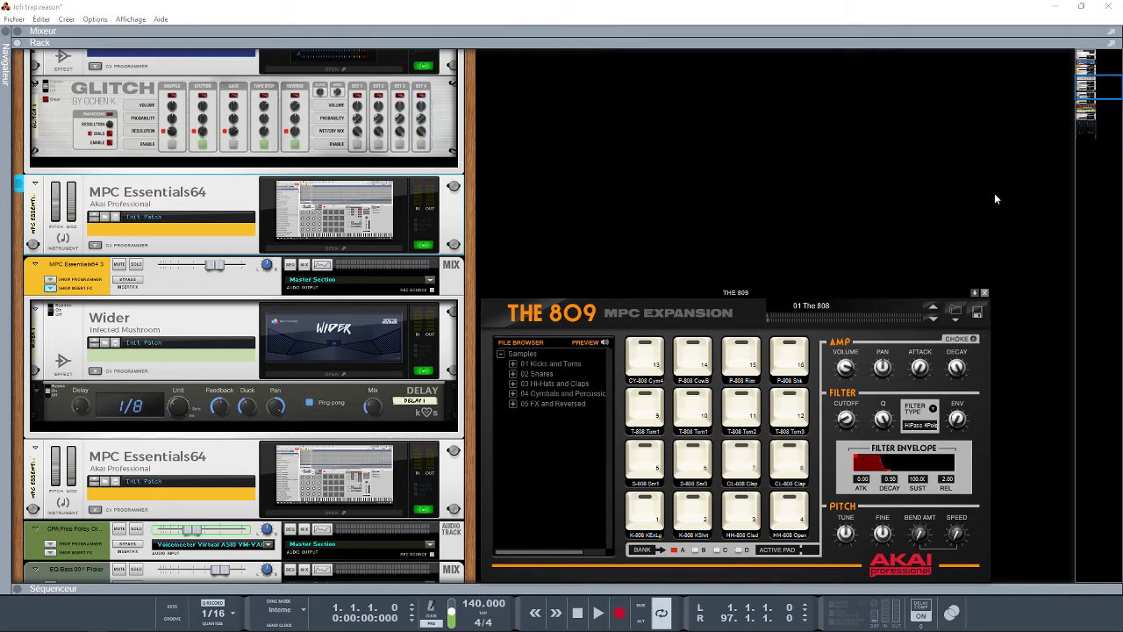
Open the MPC Essentials64 3 interface, close The 809 editor and show the editor of The Bank plugin.
scroll(1055, 105, "down", 5)
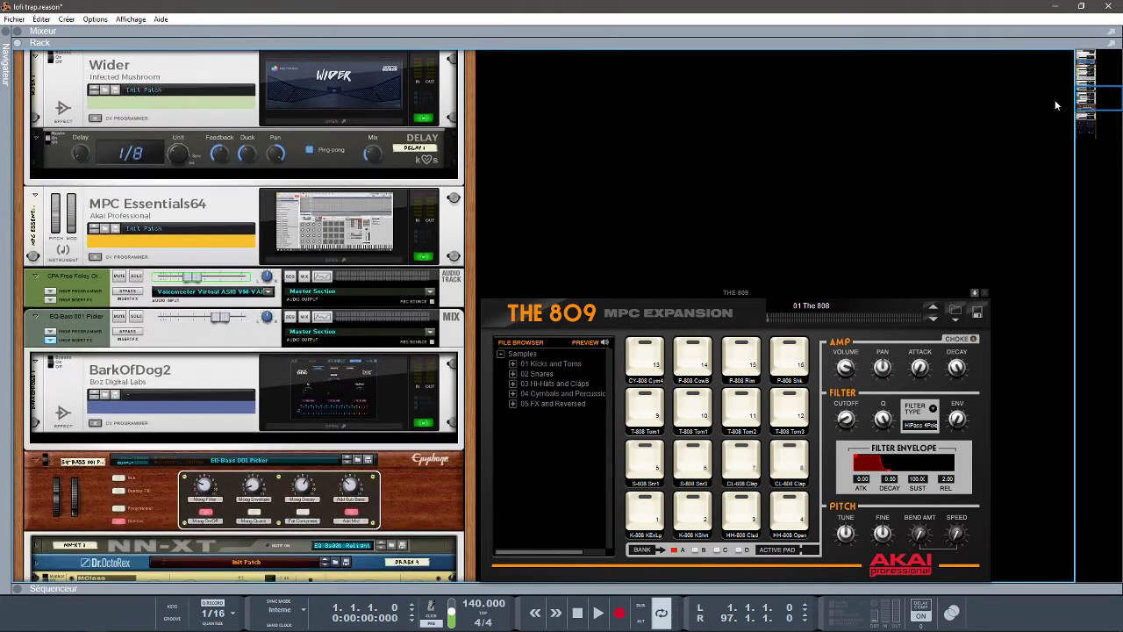
left_click(313, 260)
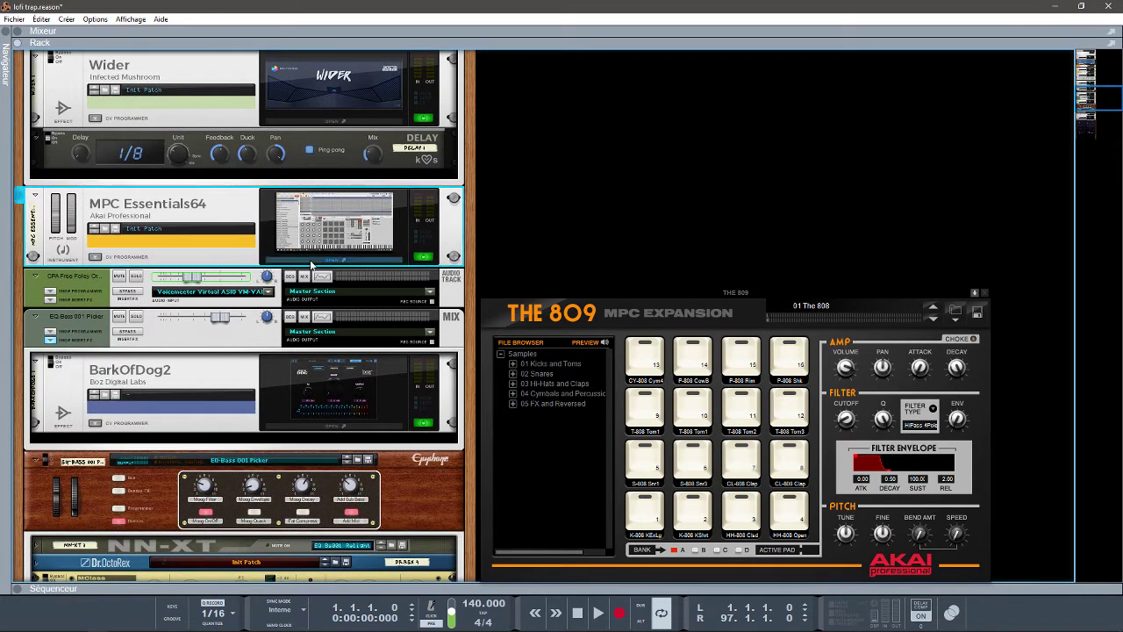
left_click(984, 291)
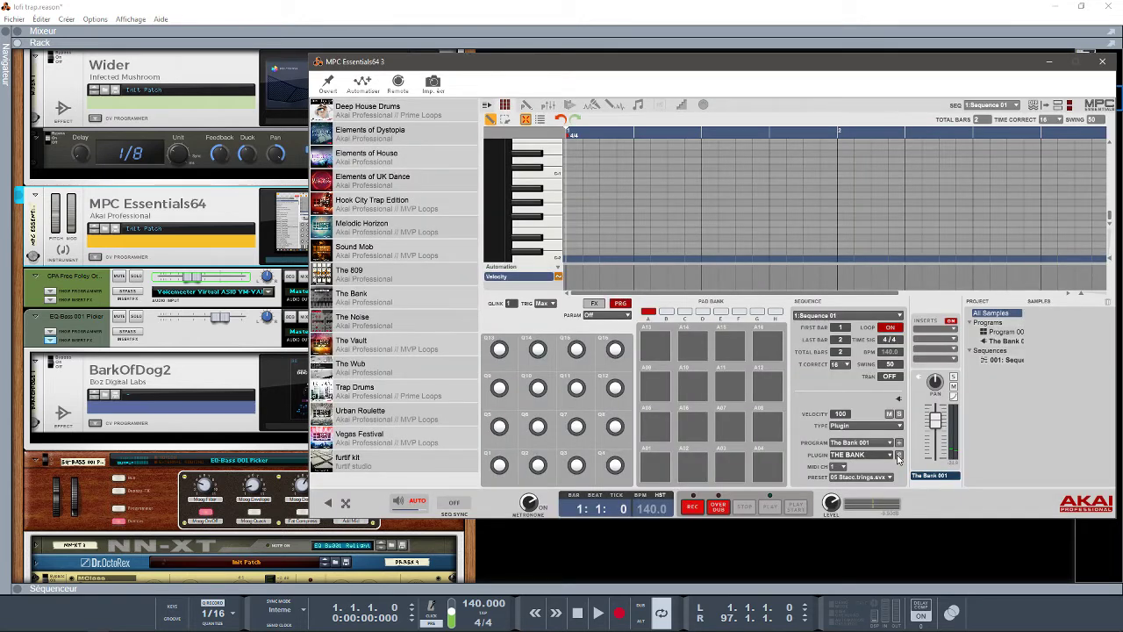
left_click(898, 455)
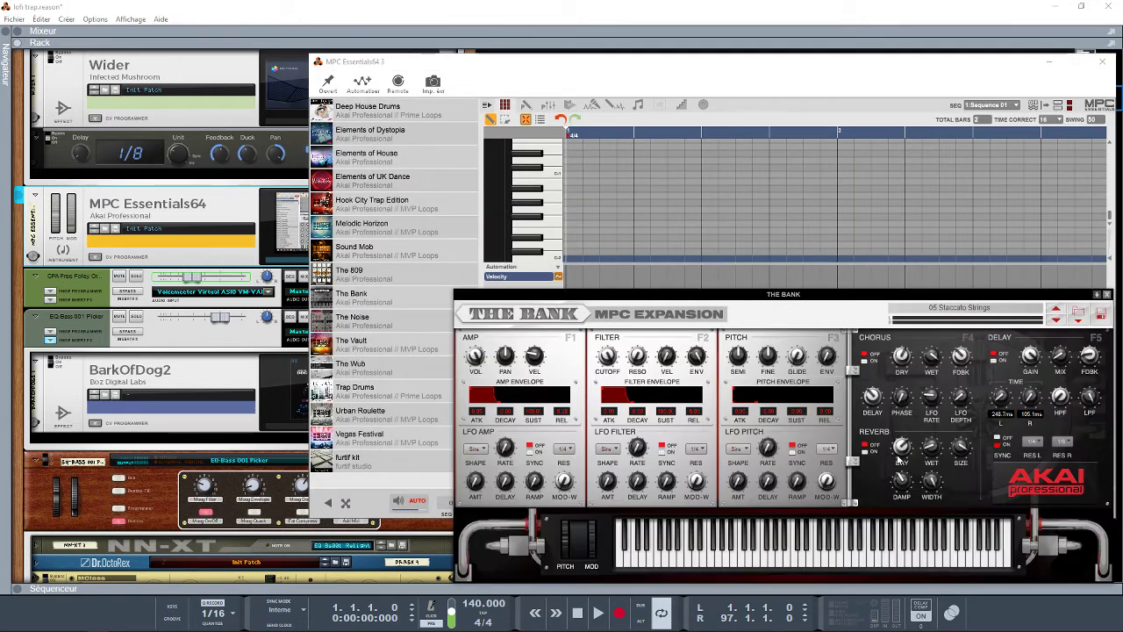
Close the MPC Essentials64 3 window, audition a note on The Bank's keyboard and close its editor.
left_click(1103, 62)
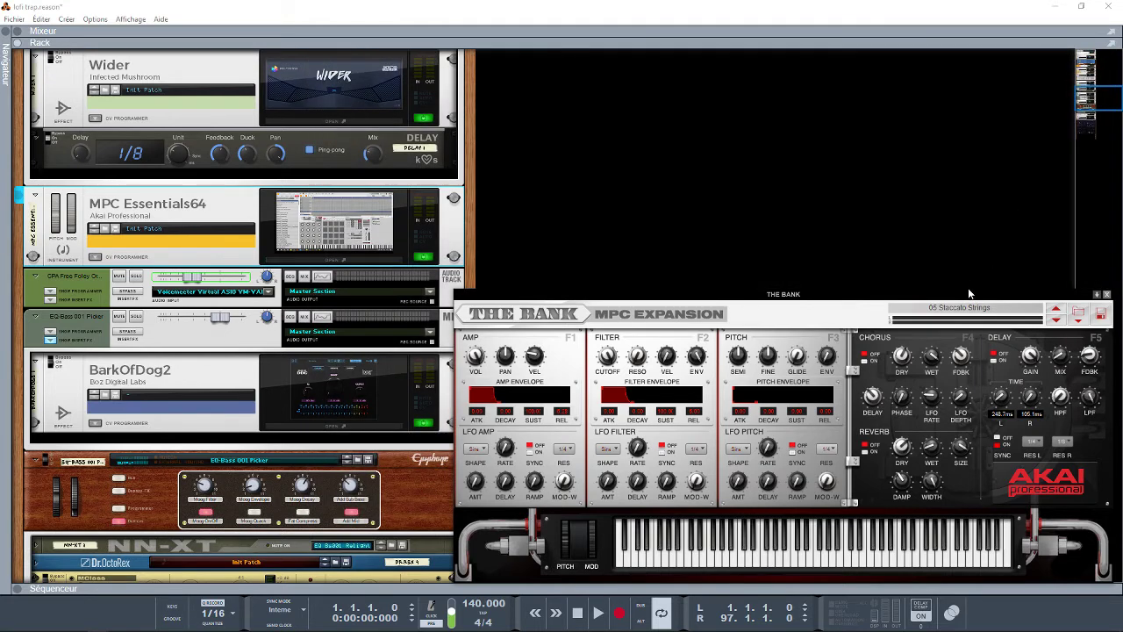
left_click_drag(969, 293, 918, 258)
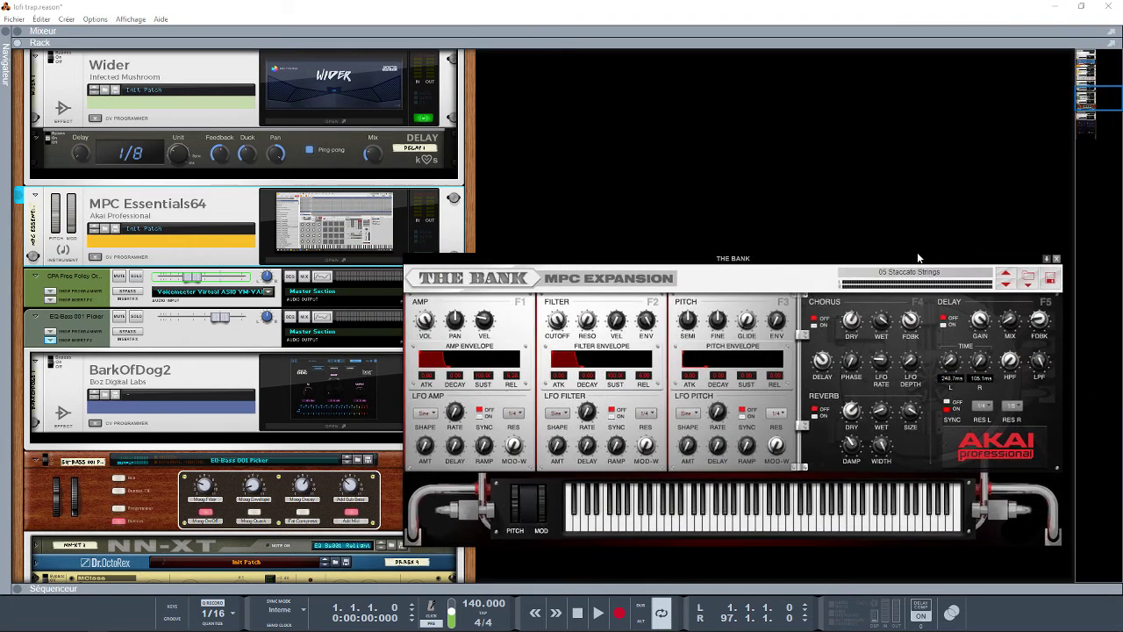
left_click(753, 526)
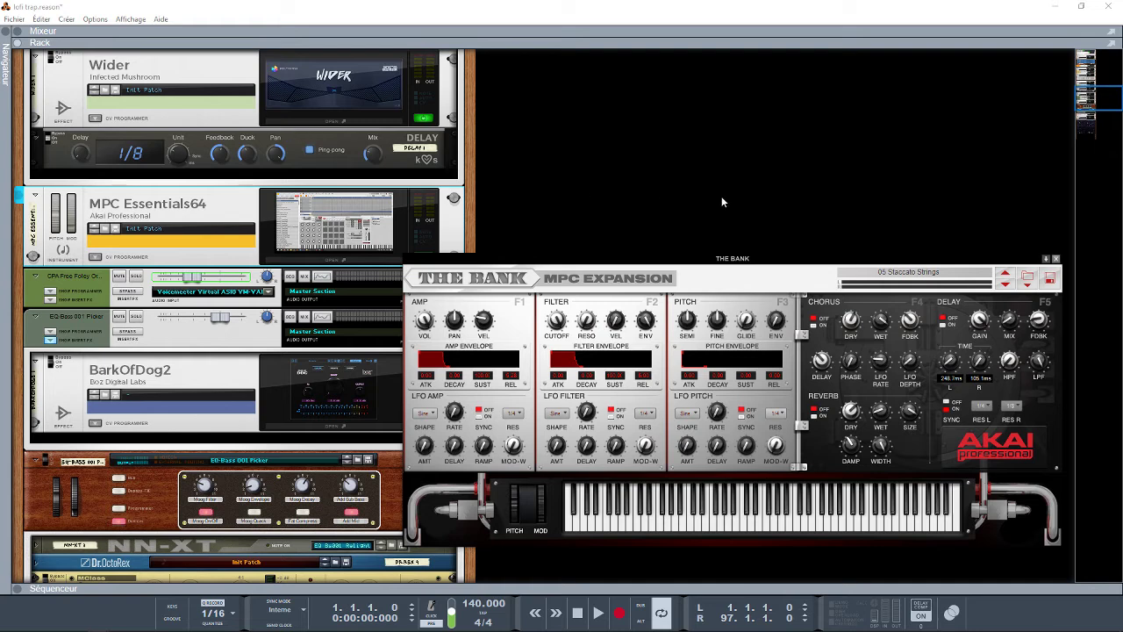
left_click(1055, 259)
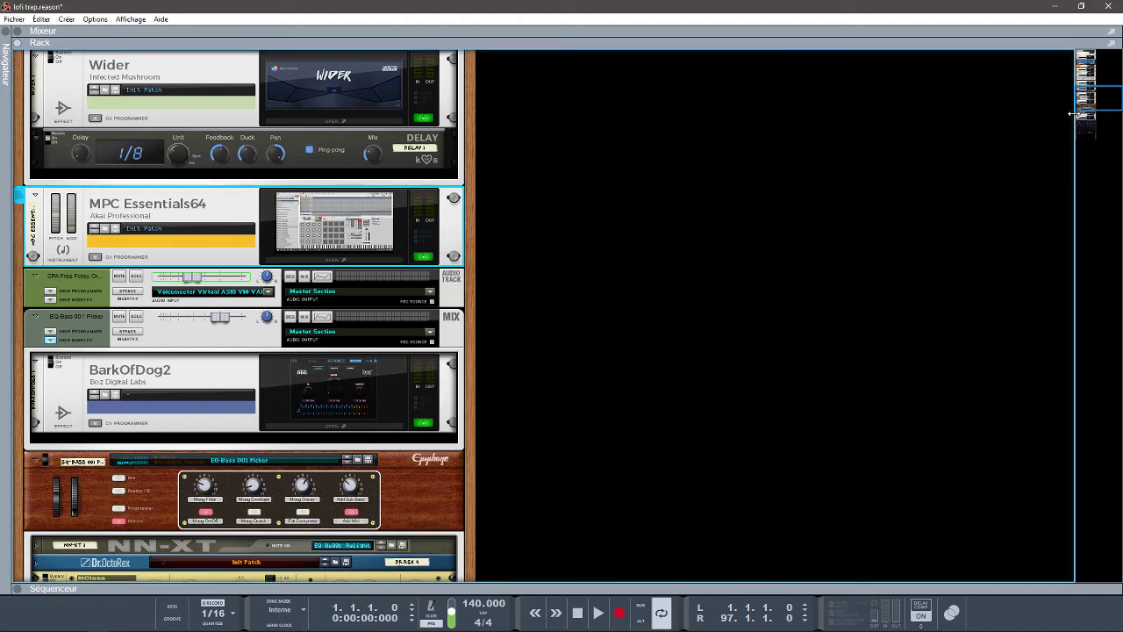
Look over the remaining rack devices down to the SOLAR5 synth, and start song playback with the sequencer and rack both displayed.
left_click_drag(1097, 97, 1094, 111)
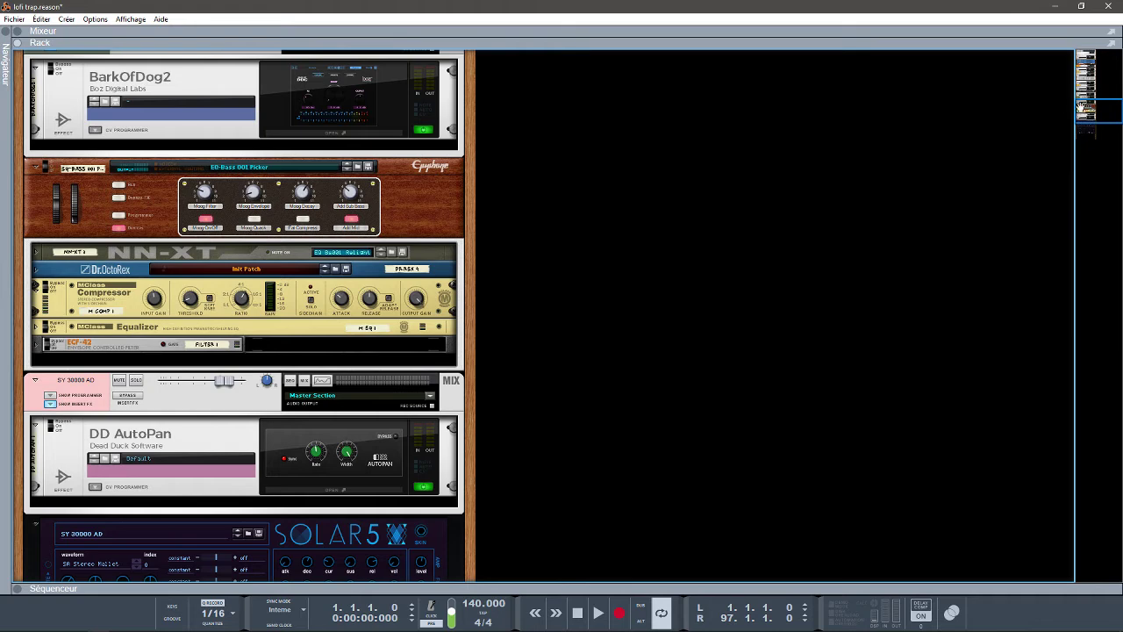
left_click_drag(1082, 106, 1097, 126)
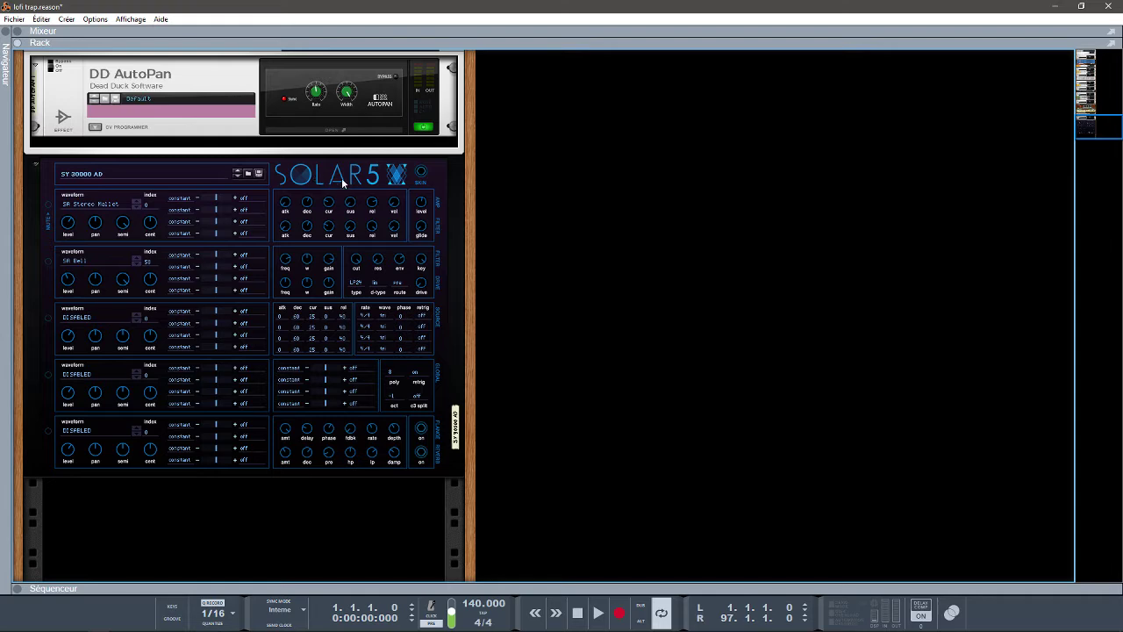
left_click(17, 589)
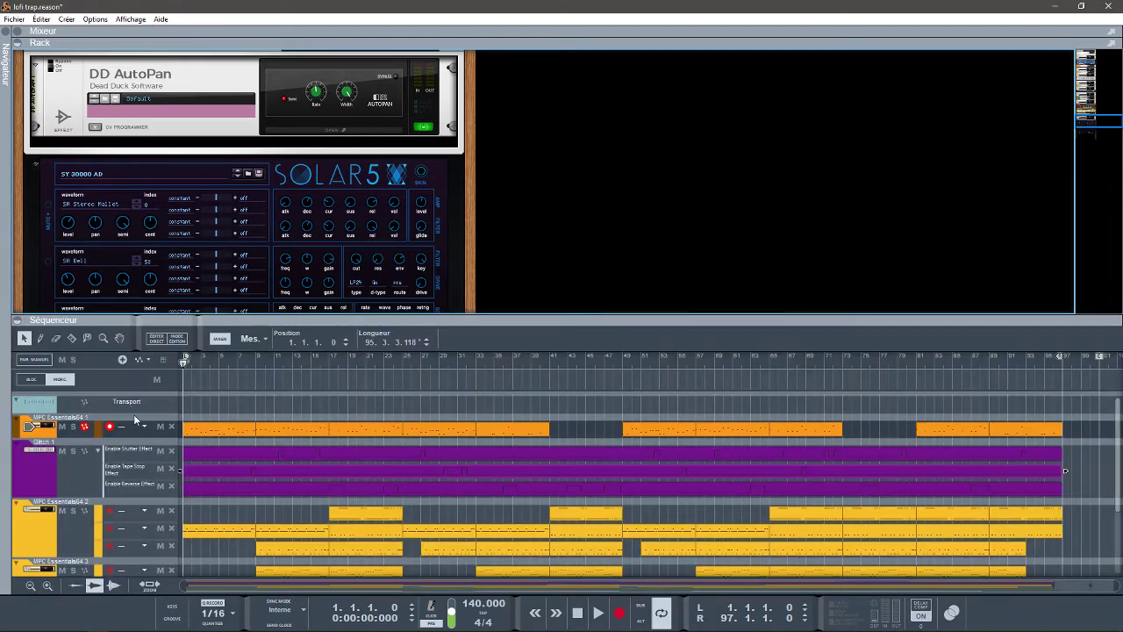
left_click(17, 43)
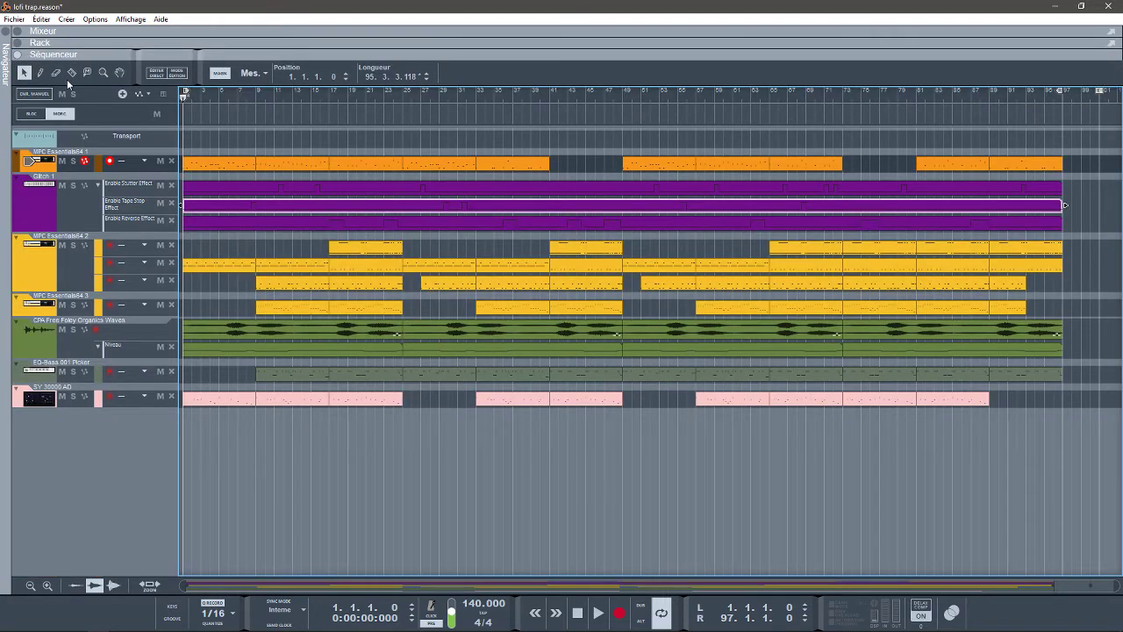
key("space")
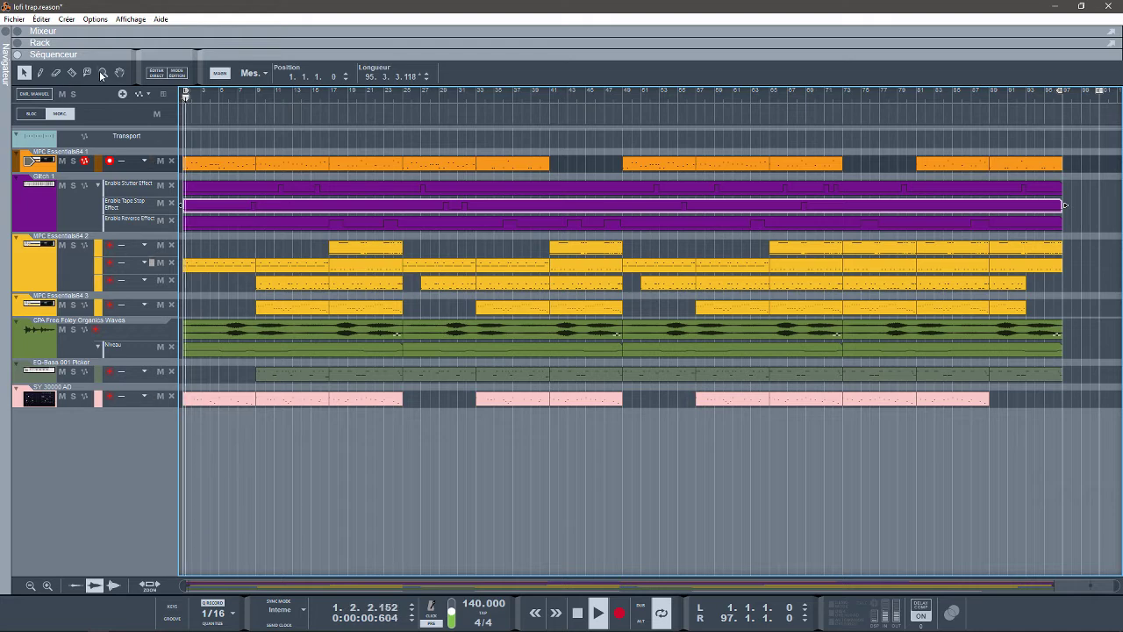
left_click(17, 43)
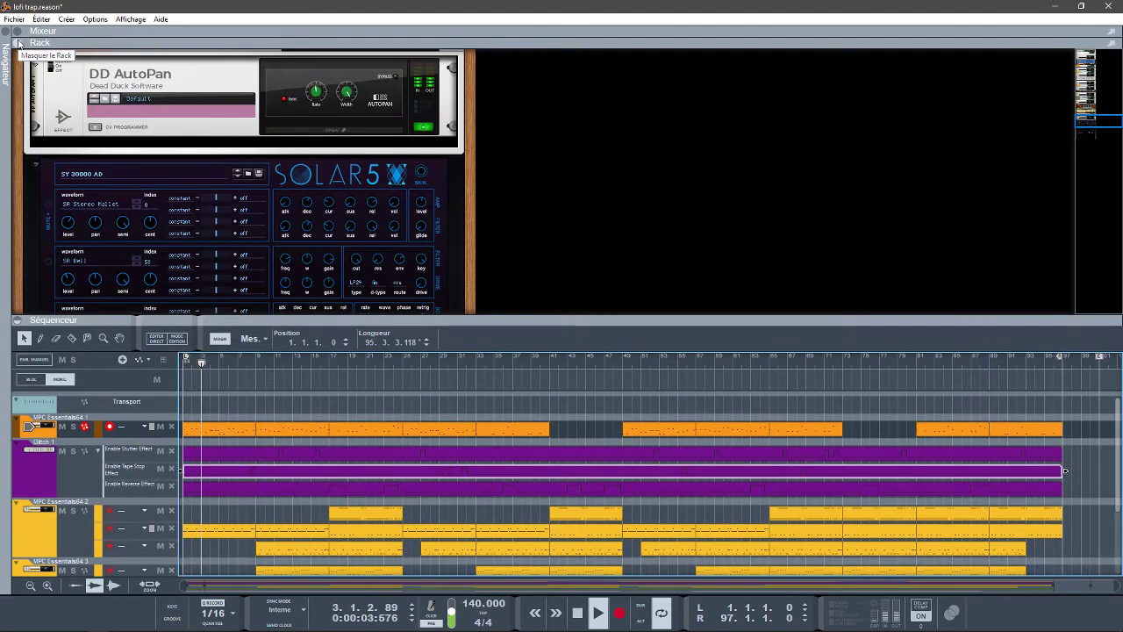
Hide the sequencer and look over the rack devices from SOLAR5 up to BarkOfDog2 while the song plays.
left_click(17, 320)
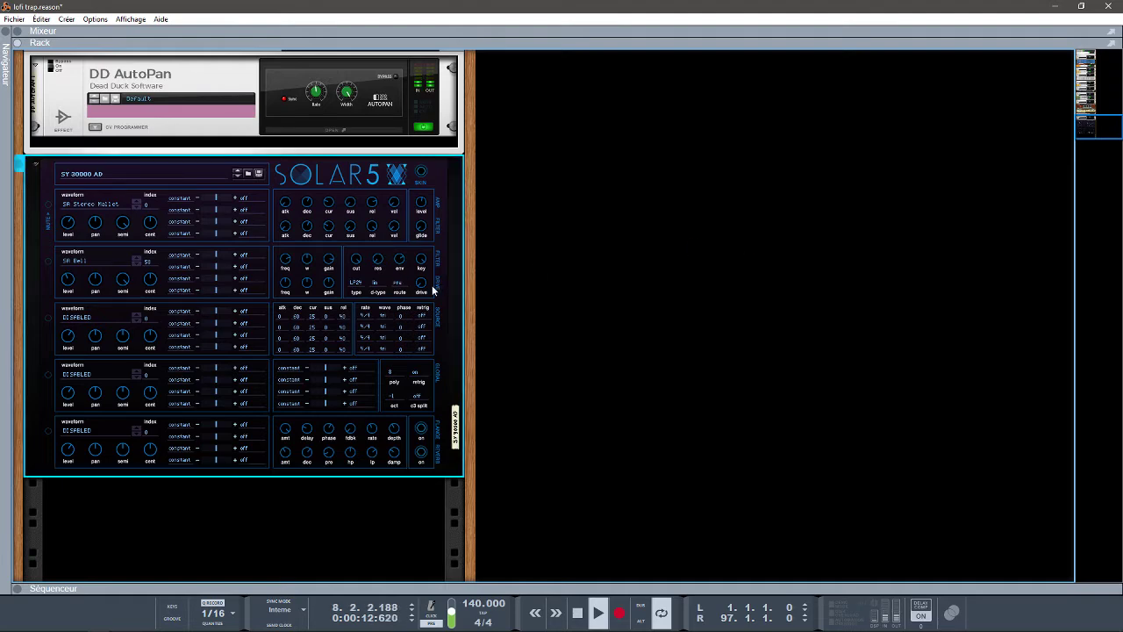
scroll(431, 285, "up", 1)
scroll(431, 285, "up", 5)
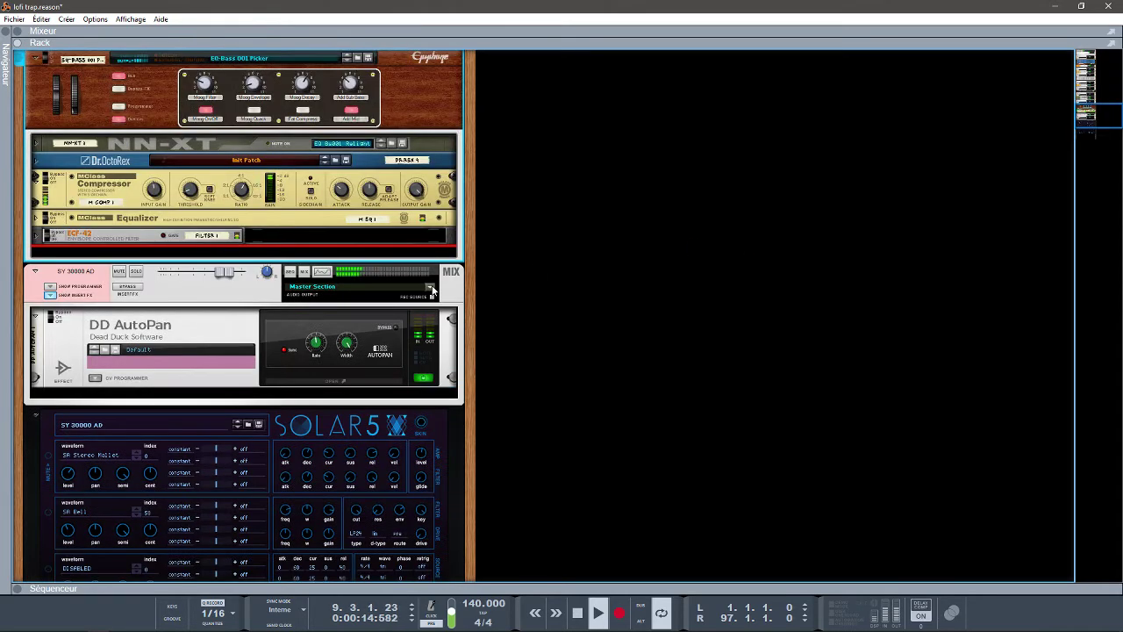
key("Up")
key("Up")
key("Up")
key("Up")
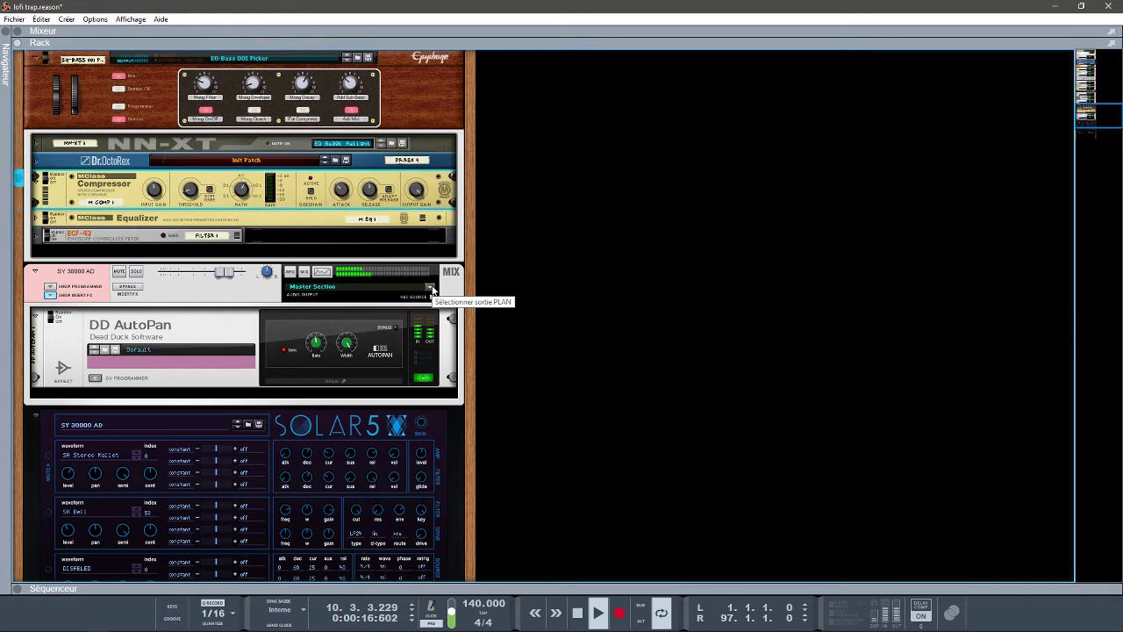
scroll(432, 287, "up", 3)
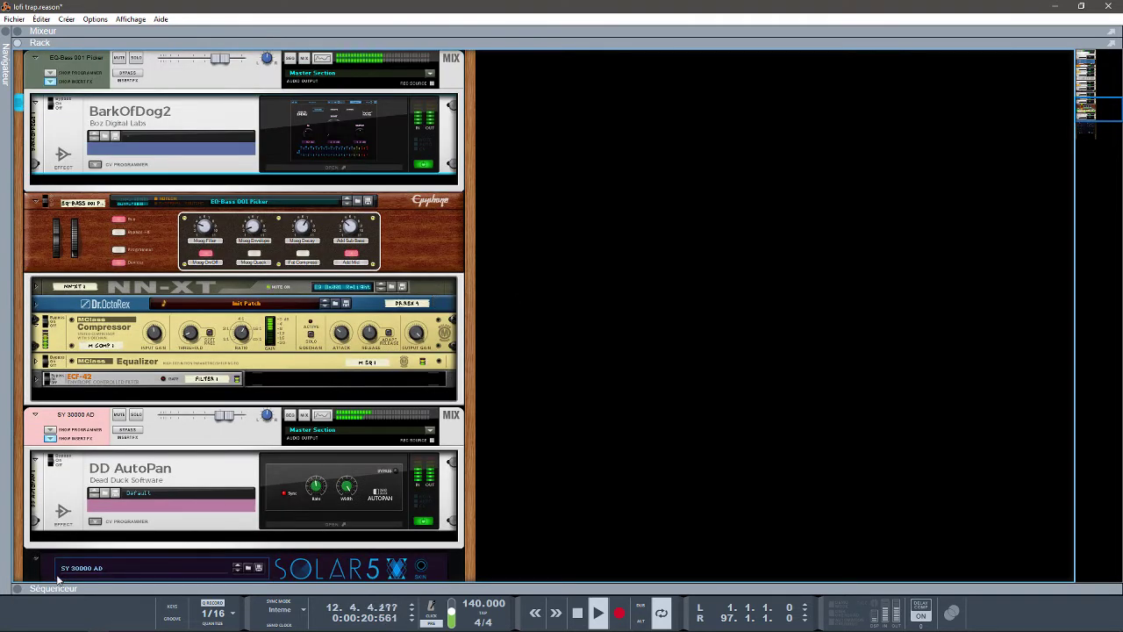
Display only the sequencer to follow the full track arrangement during playback, and stop the song at bar 49.
left_click(17, 589)
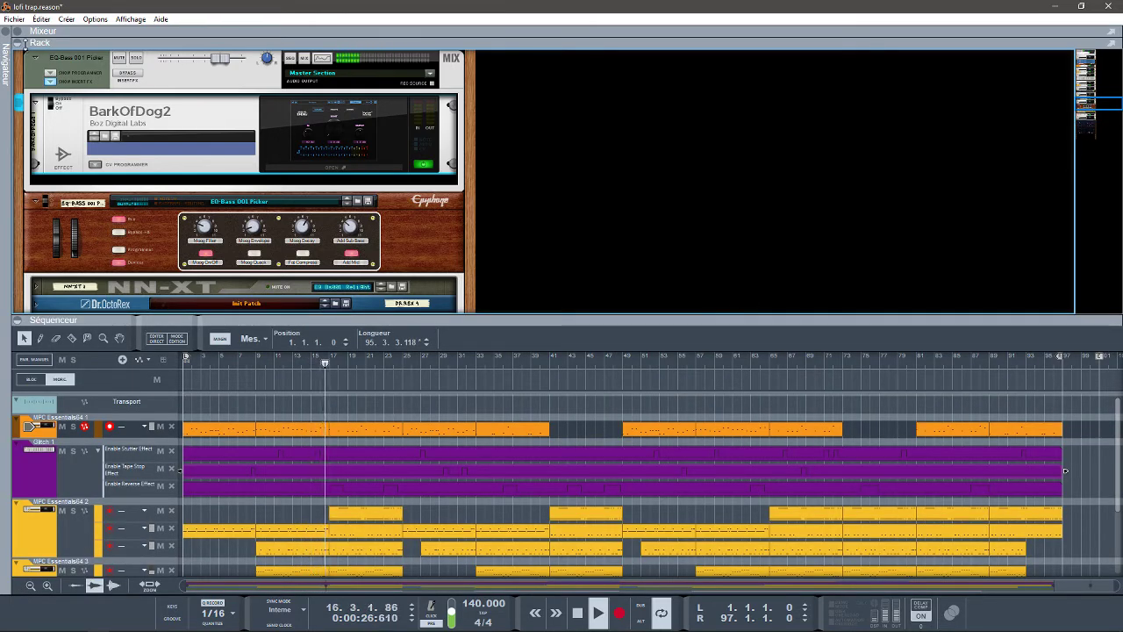
left_click(66, 44)
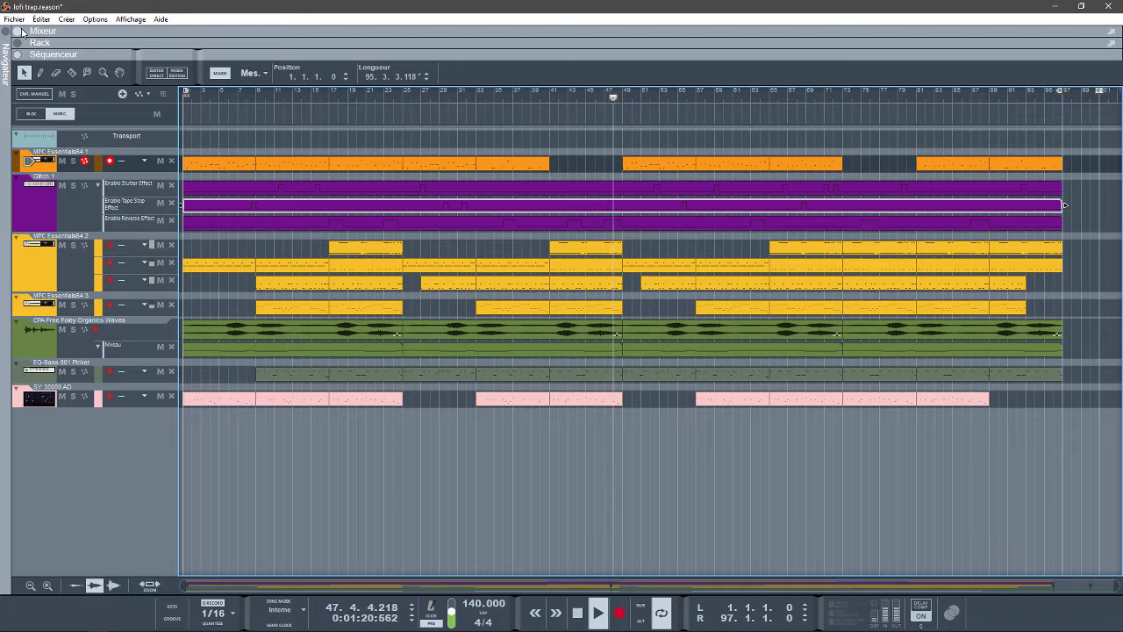
key("space")
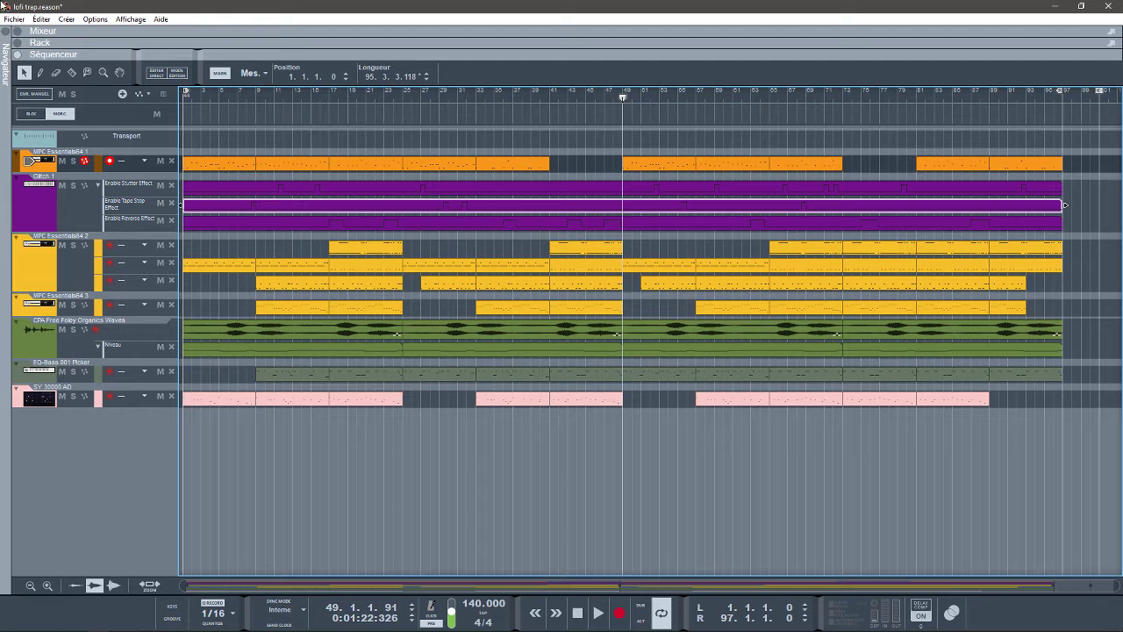
Show the mixer, locate the first MPC Essentials64 channel's track in the sequencer and solo that channel.
left_click(15, 56)
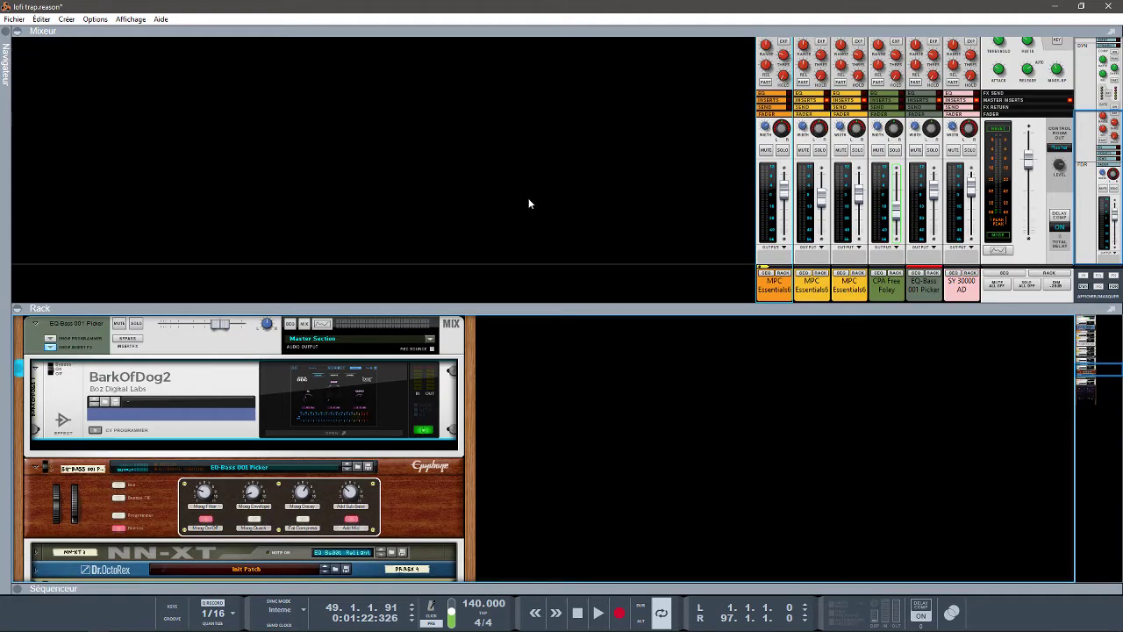
left_click(775, 286)
left_click(767, 274)
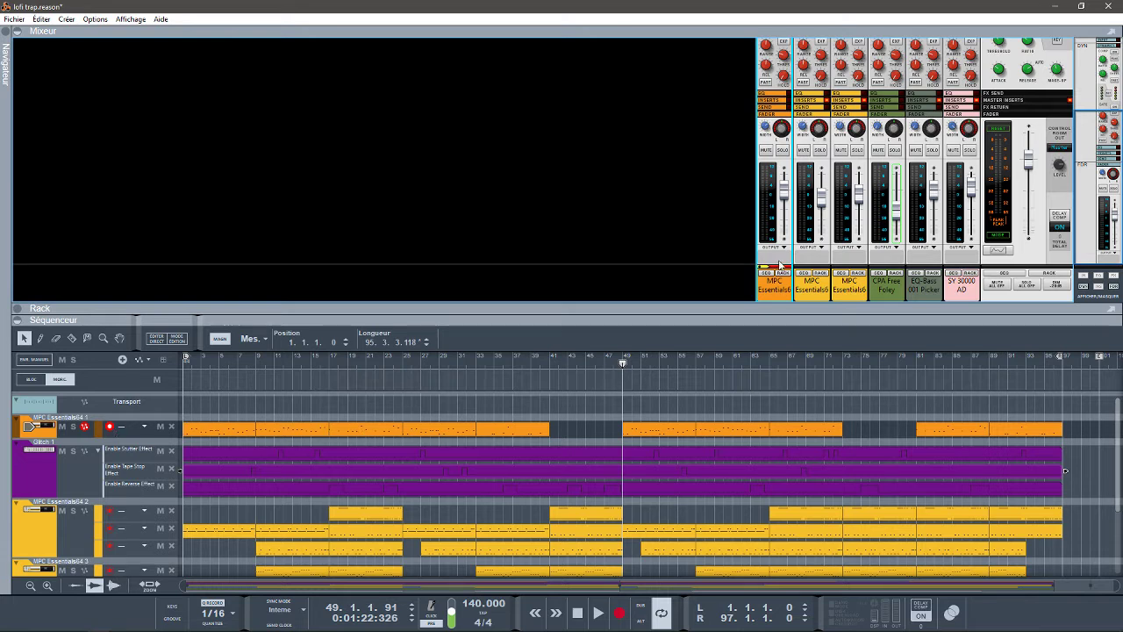
left_click(783, 150)
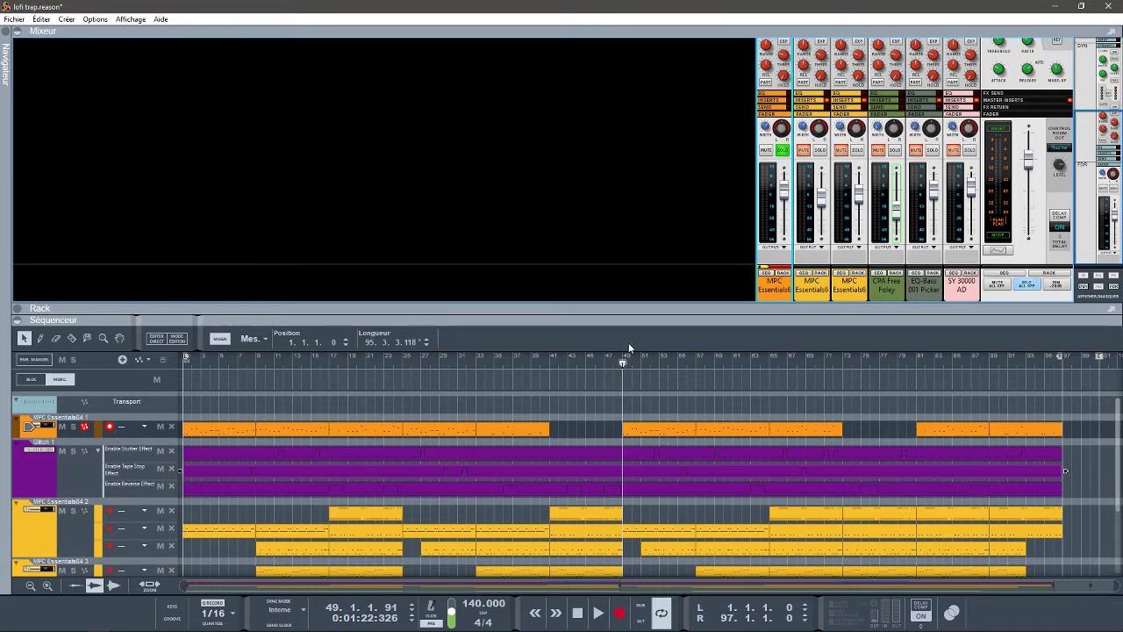
Open the MPC Essentials64 1 interface from the soloed channel's rack device and widen its project list to read the Melodic-Rhodes program name.
left_click(782, 274)
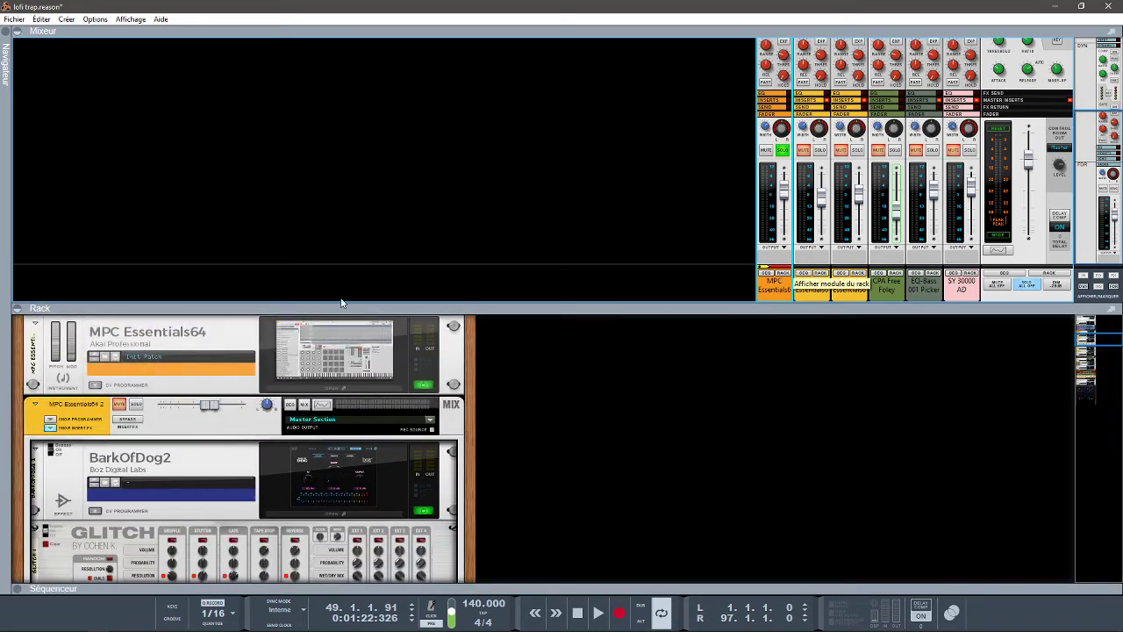
left_click(304, 387)
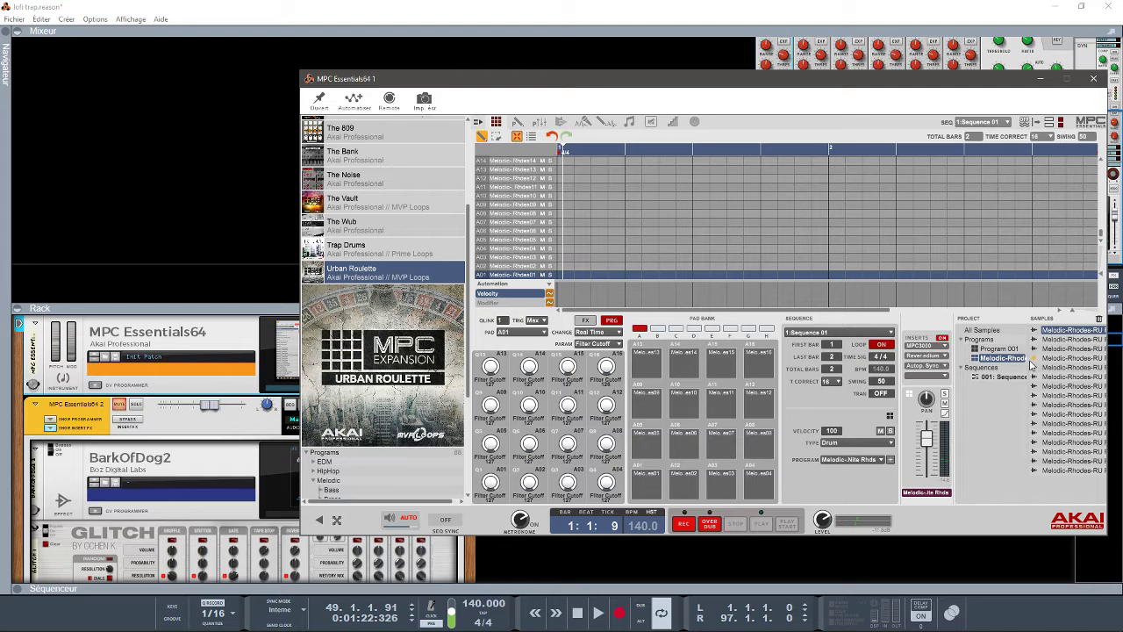
left_click_drag(1024, 363, 1059, 365)
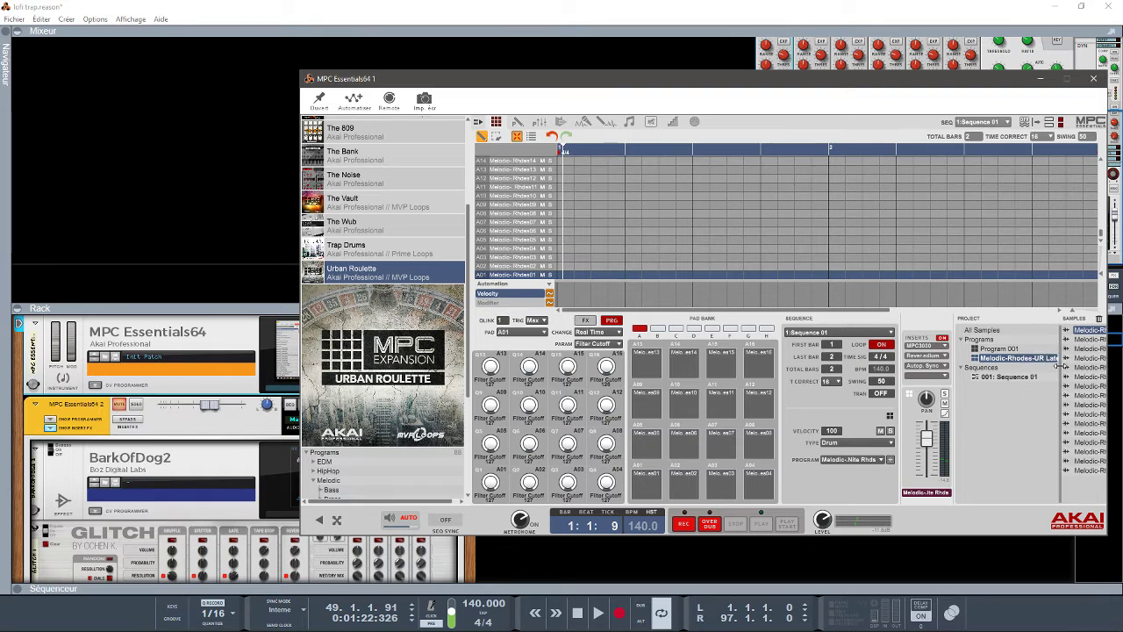
Audition pads A01 to A16 of the Melodic-Rhodes program one after another.
left_click(642, 494)
left_click(689, 489)
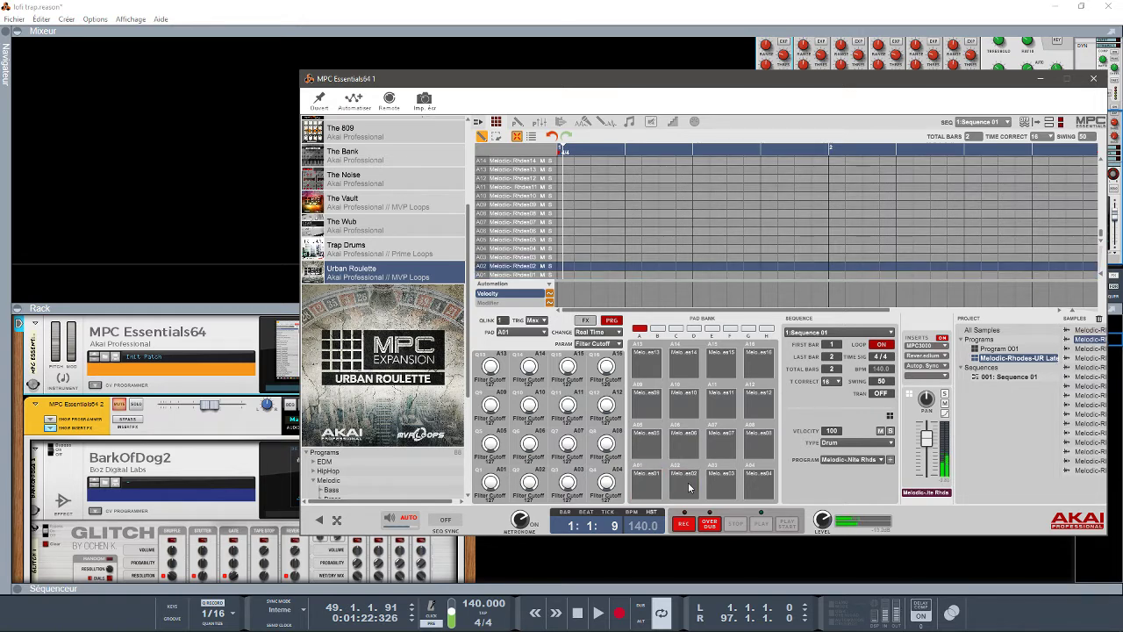
left_click(728, 489)
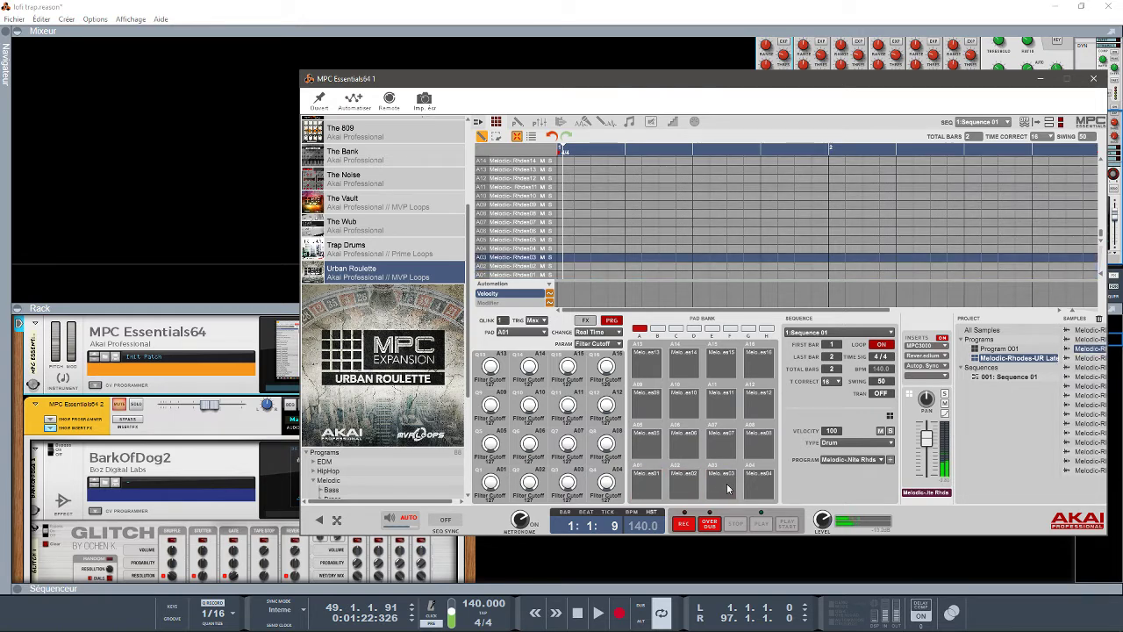
left_click(754, 489)
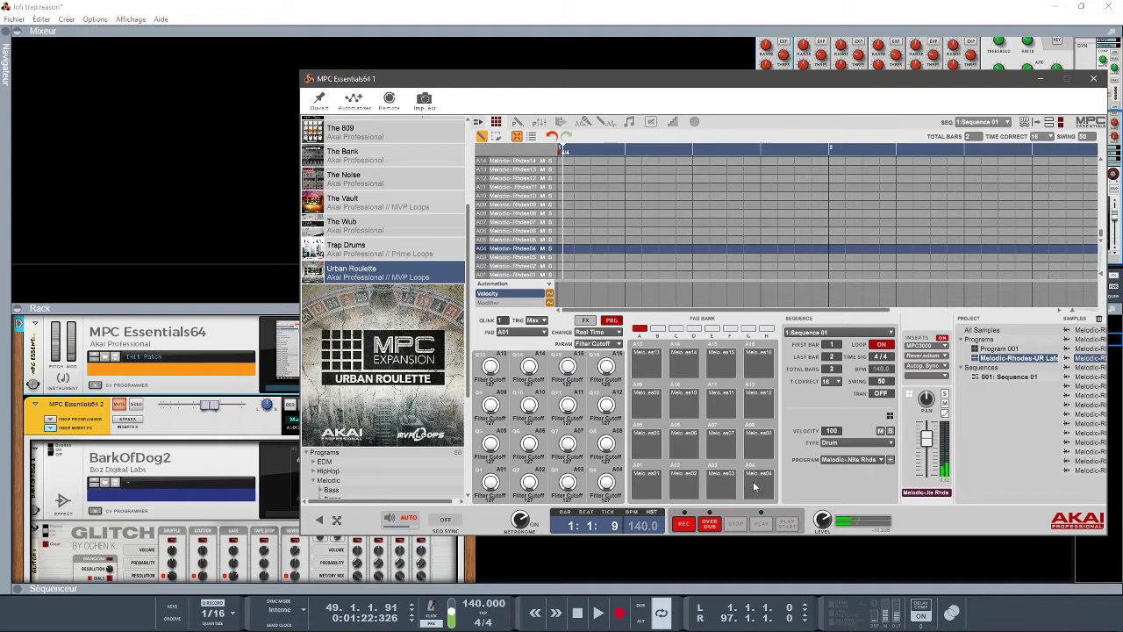
left_click(643, 448)
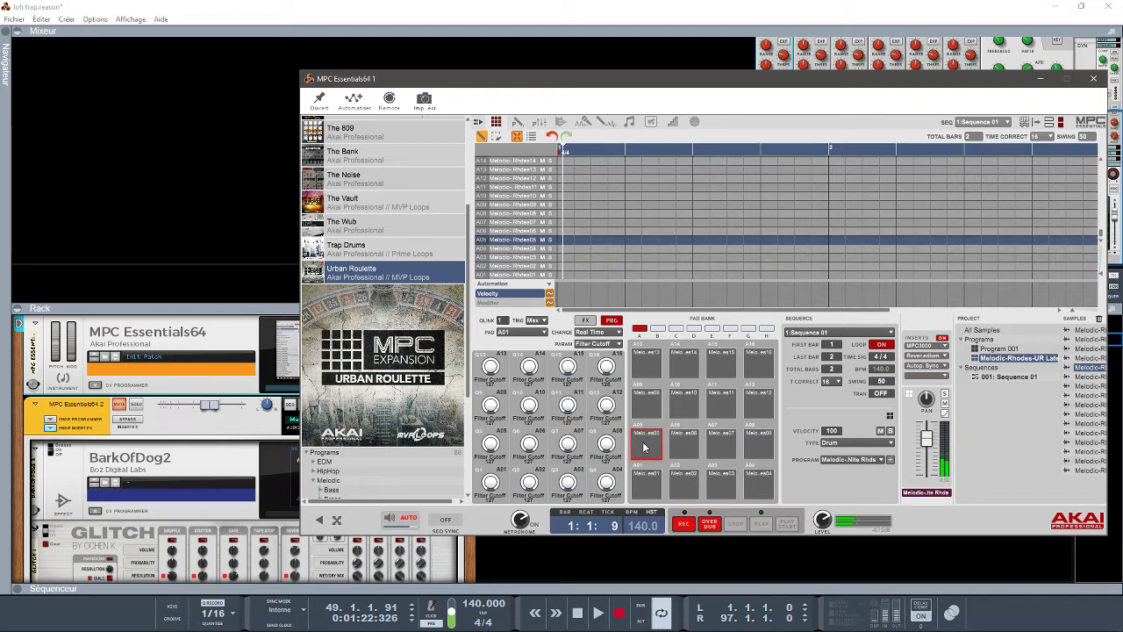
left_click(697, 451)
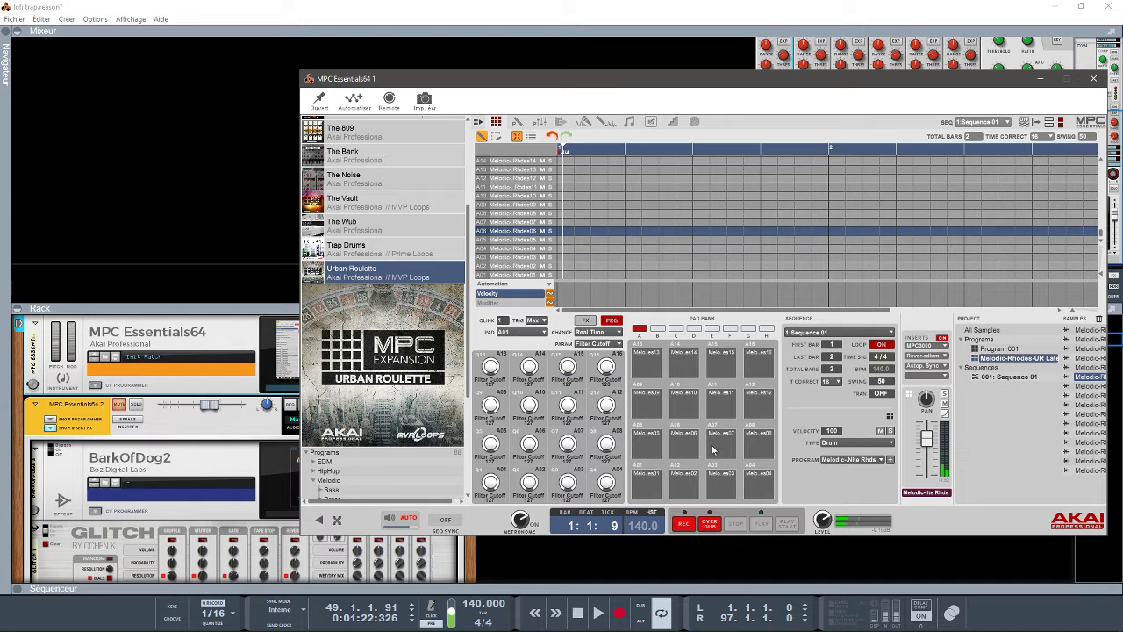
left_click(712, 449)
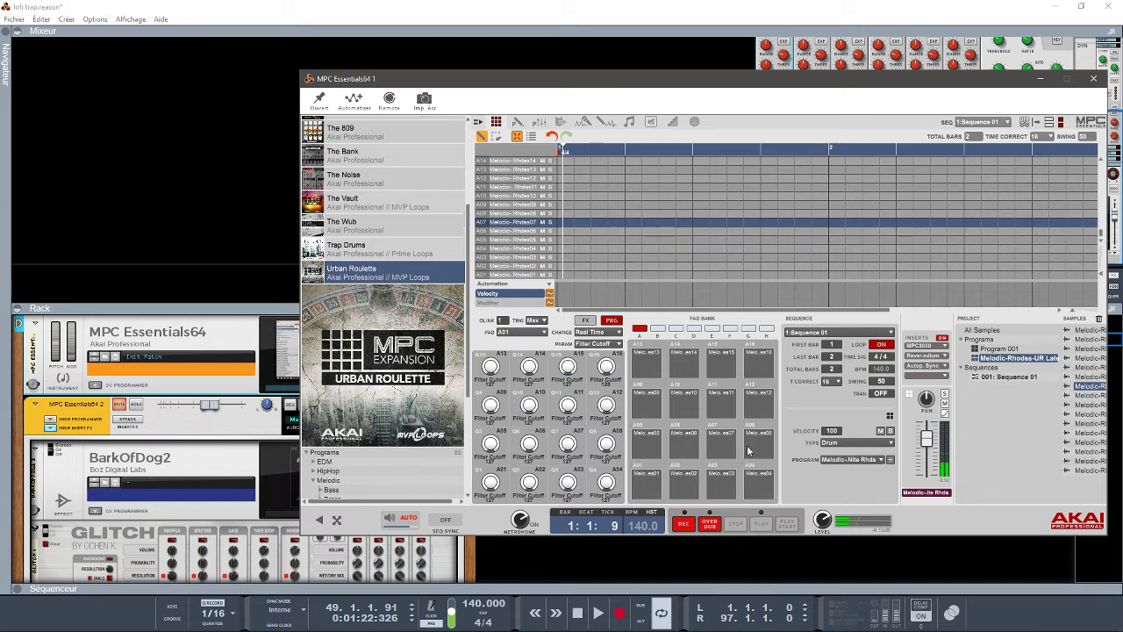
left_click(747, 450)
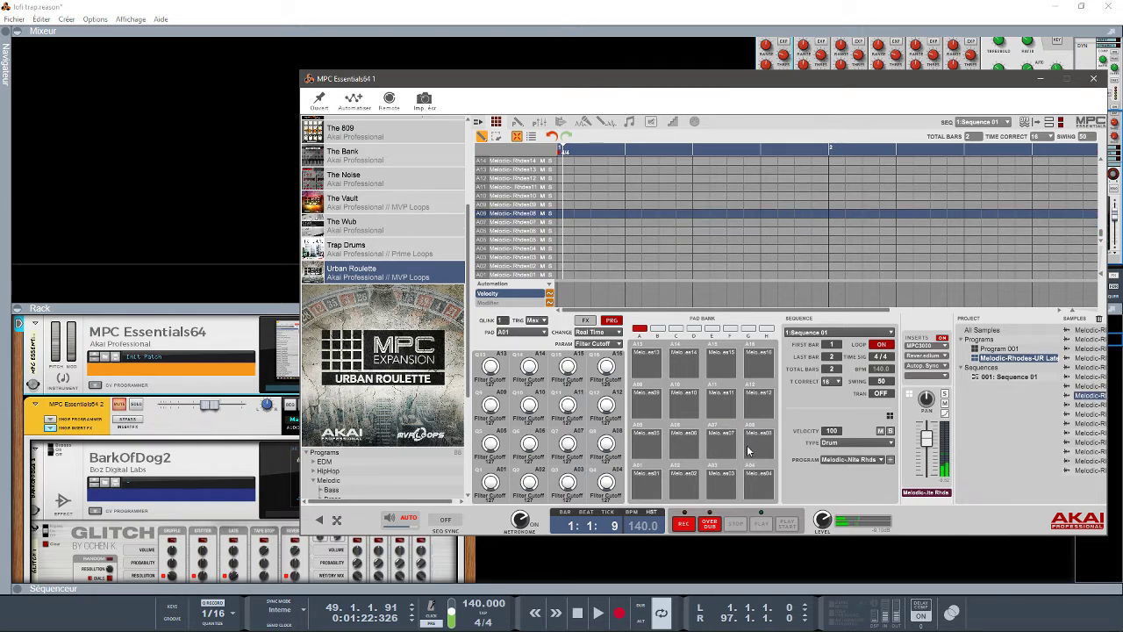
left_click(645, 412)
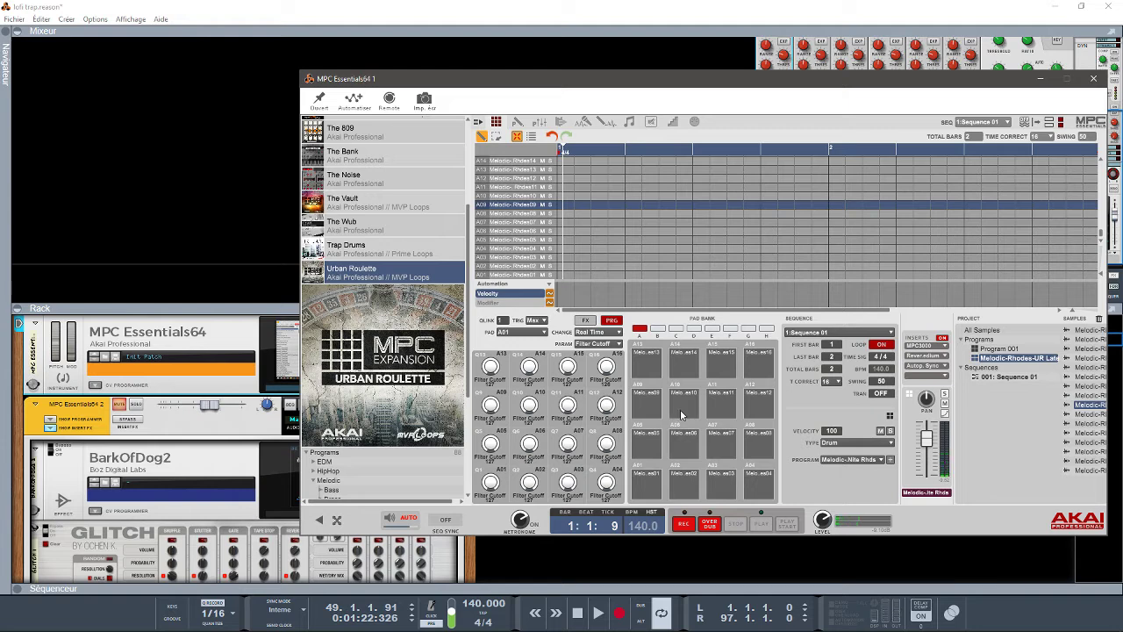
left_click(681, 413)
left_click(723, 415)
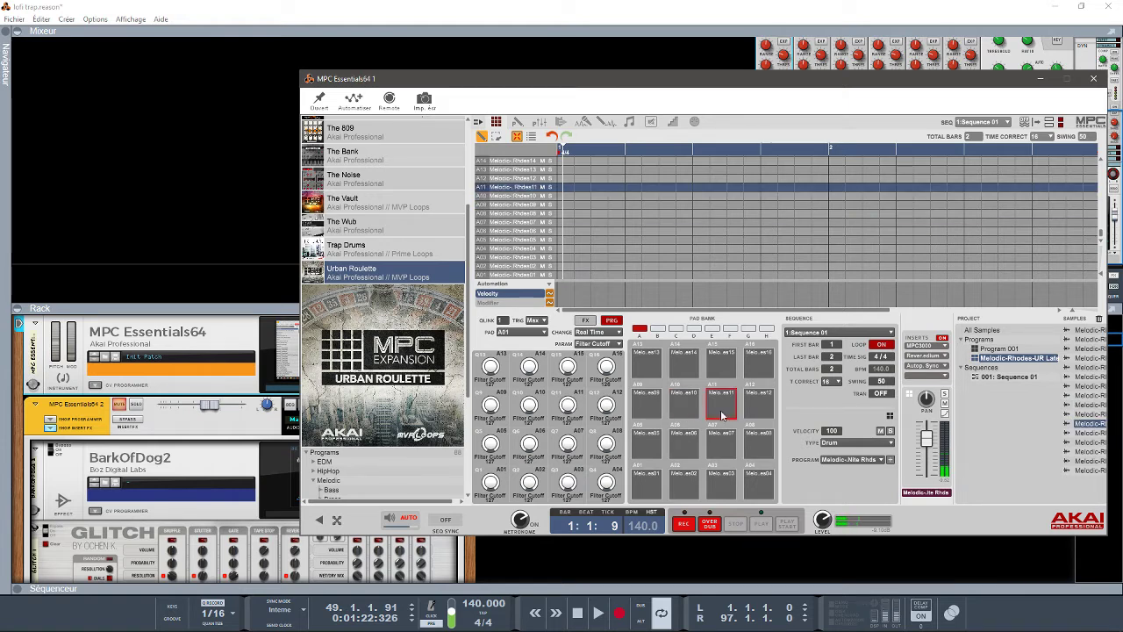
left_click(749, 419)
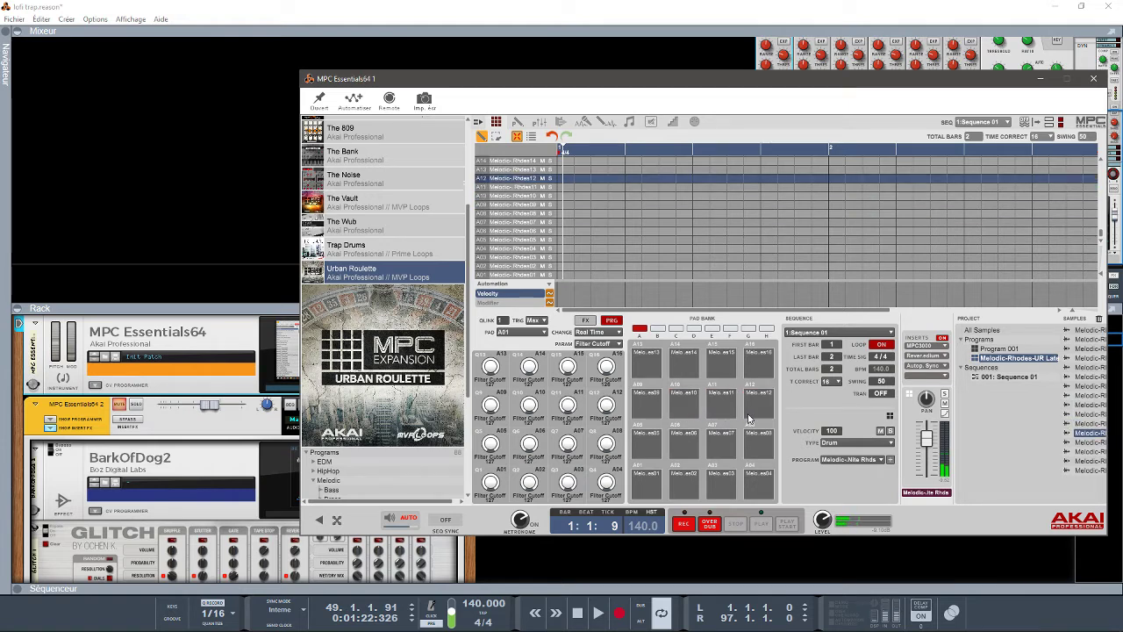
left_click(645, 365)
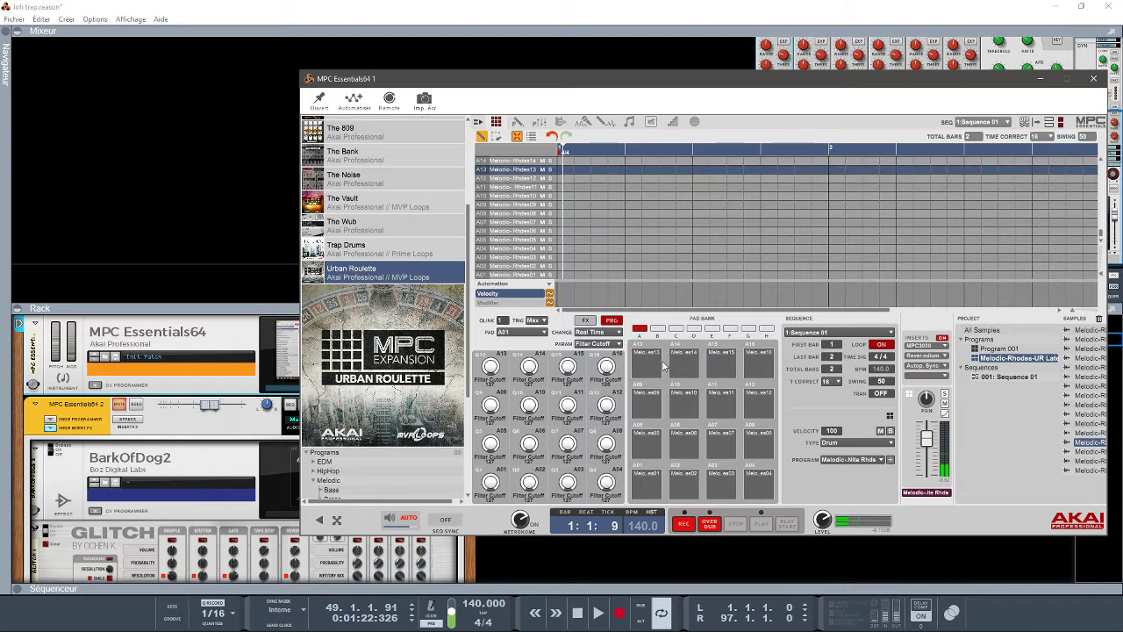
left_click(689, 365)
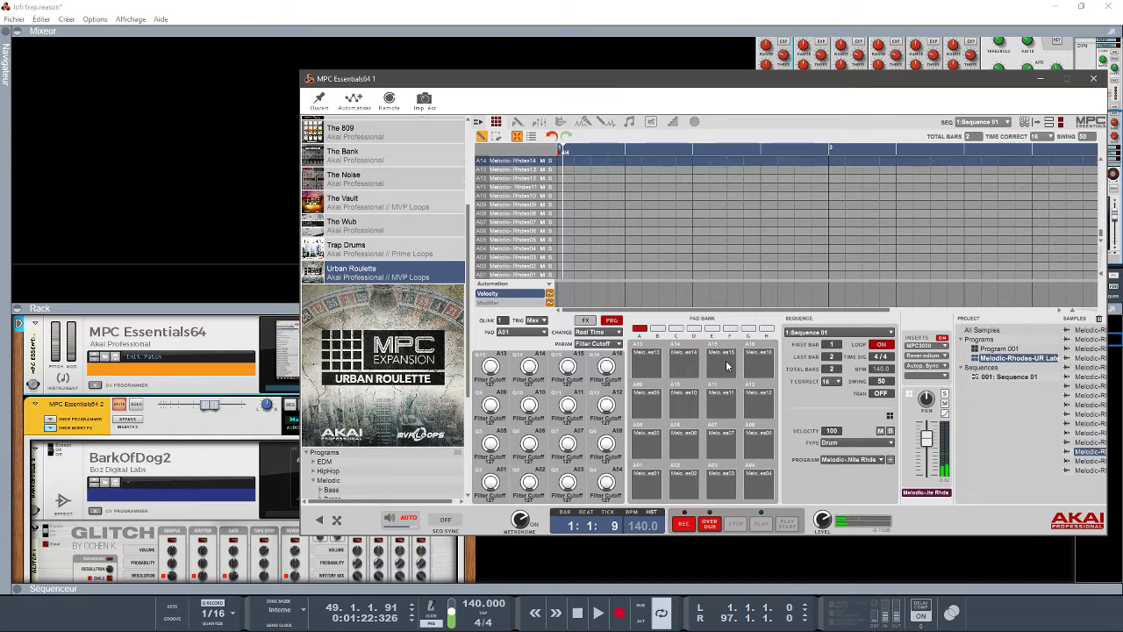
left_click(726, 367)
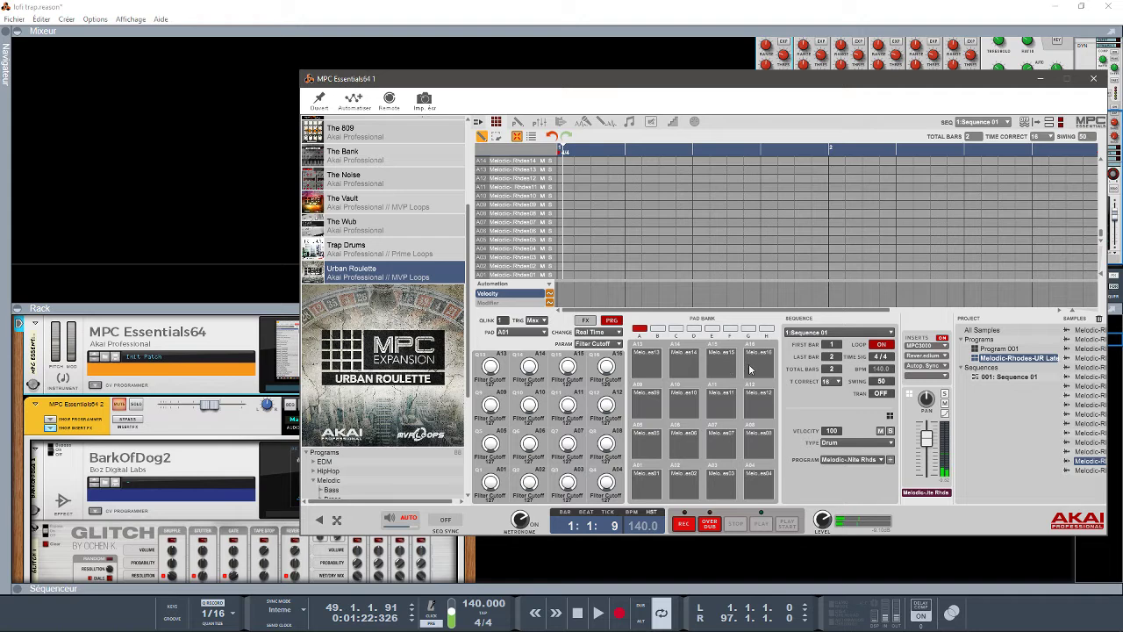
left_click(755, 371)
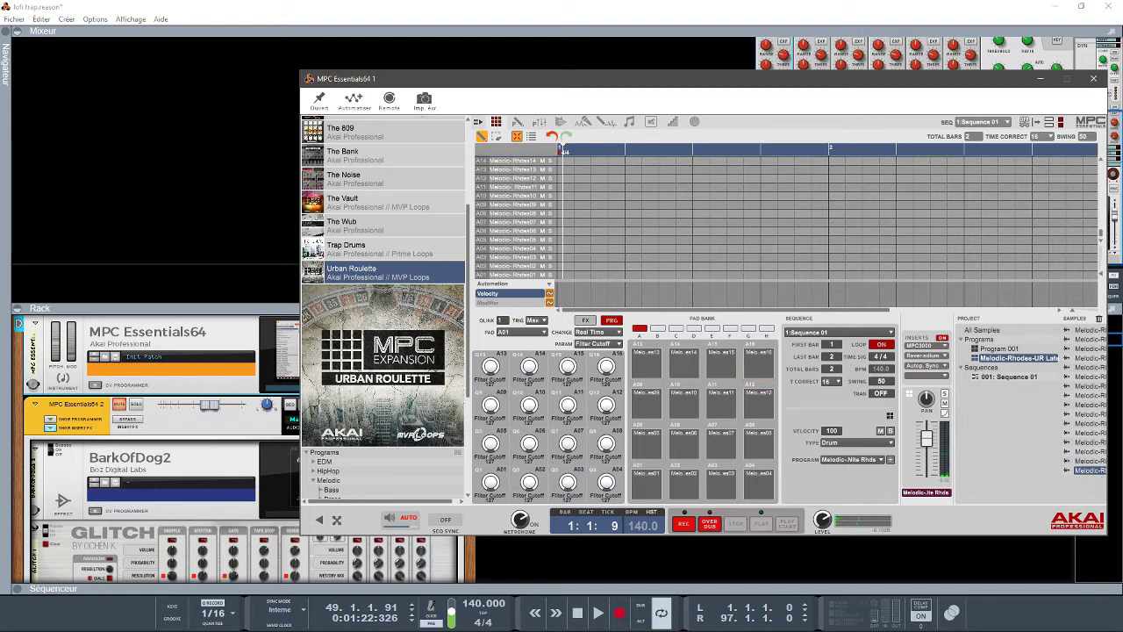
Minimize the MPC Essentials64 1 window and display the rack and sequencer with the mixer hidden.
left_click_drag(978, 83, 920, 56)
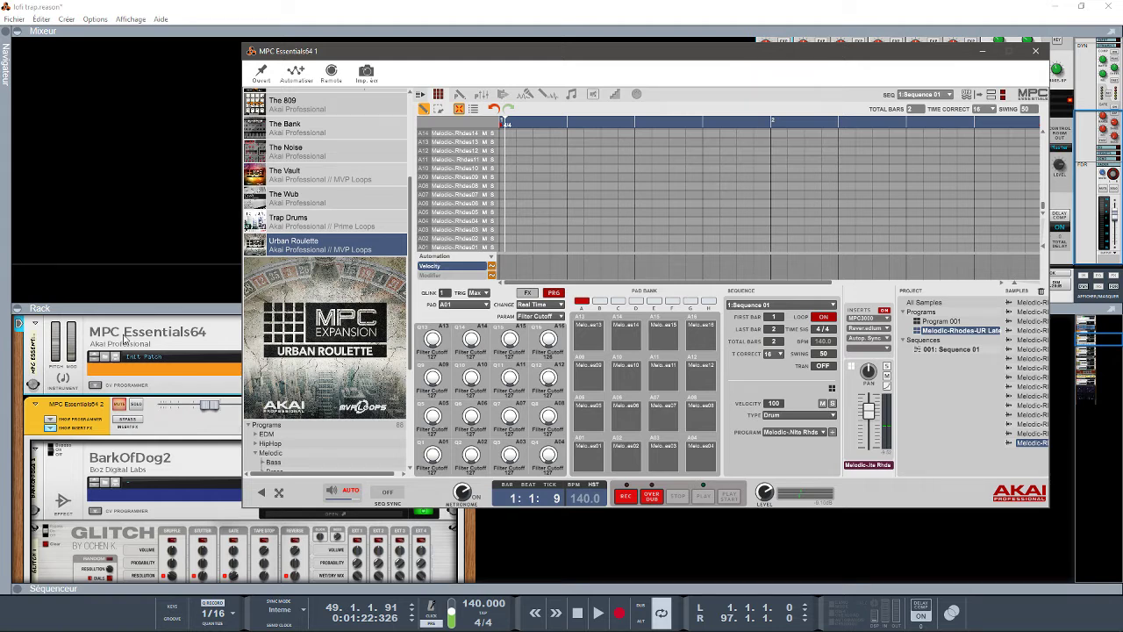
left_click(983, 53)
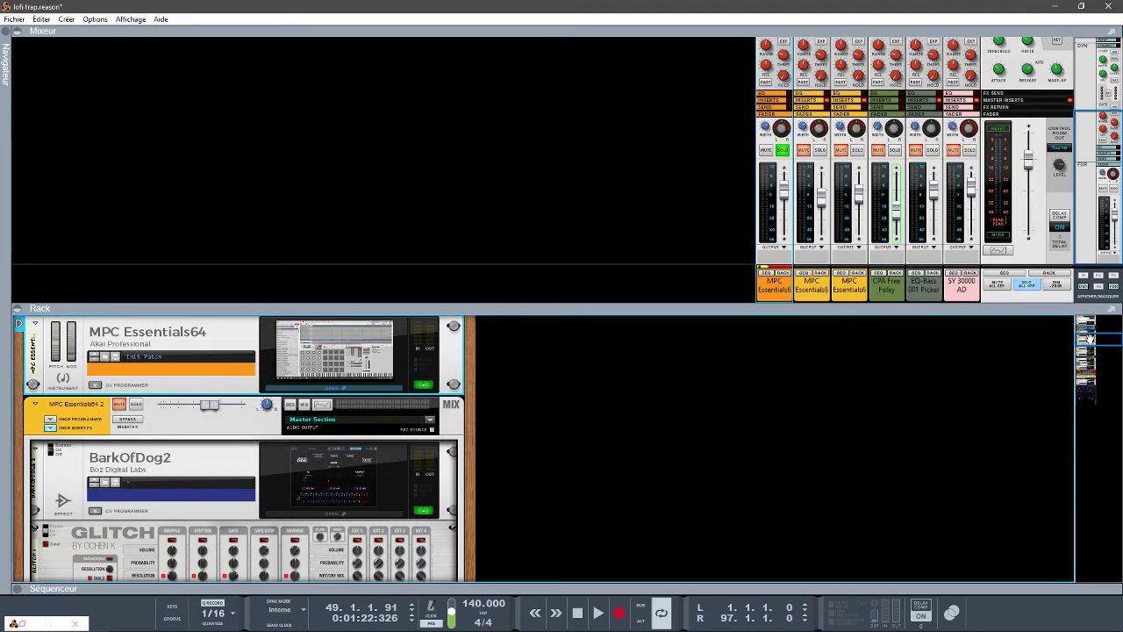
mouse_move(1089, 338)
left_mouse_down()
mouse_move(1089, 323)
mouse_move(1092, 338)
left_mouse_up()
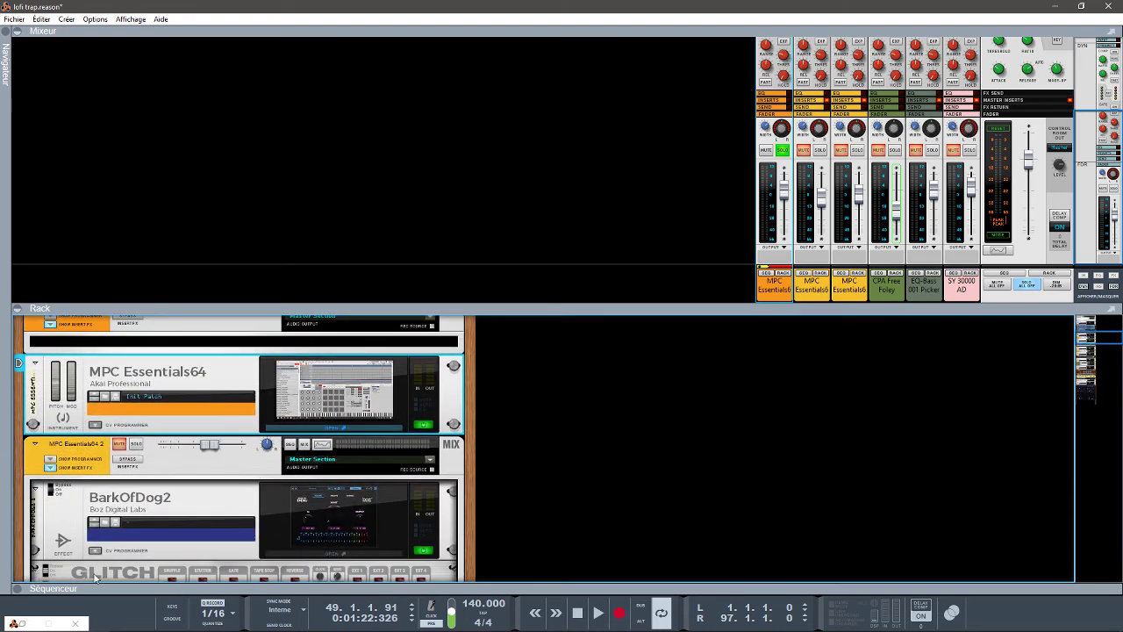
left_click(17, 589)
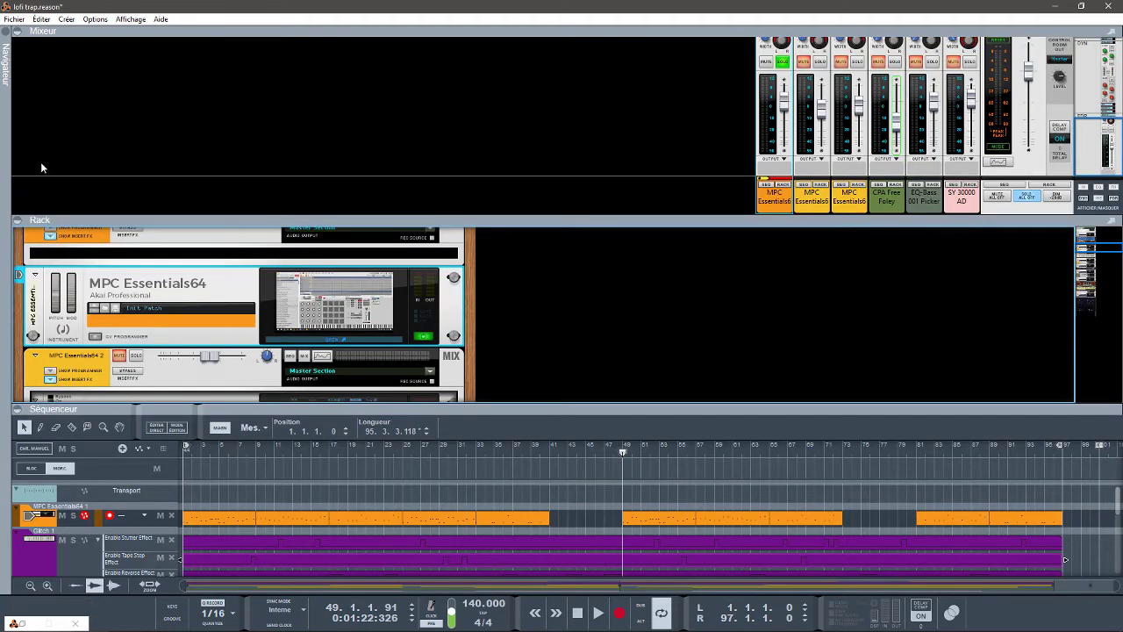
left_click(15, 33)
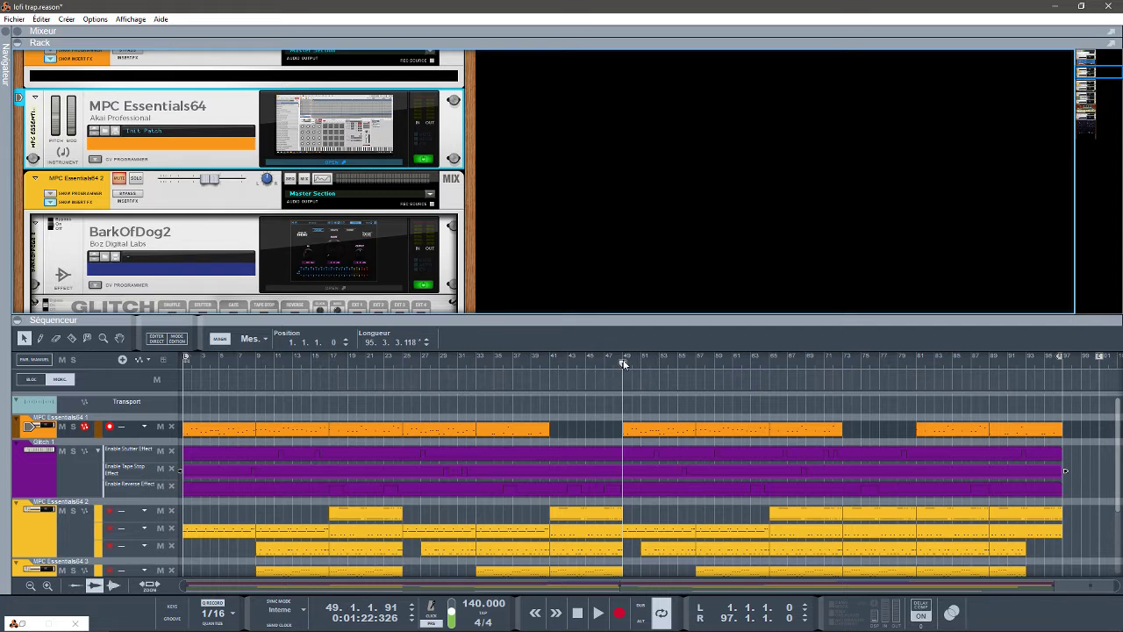
Return the playhead to the start of the song, solo the MPC Essentials64 1 track and start playback.
left_click_drag(623, 364, 185, 363)
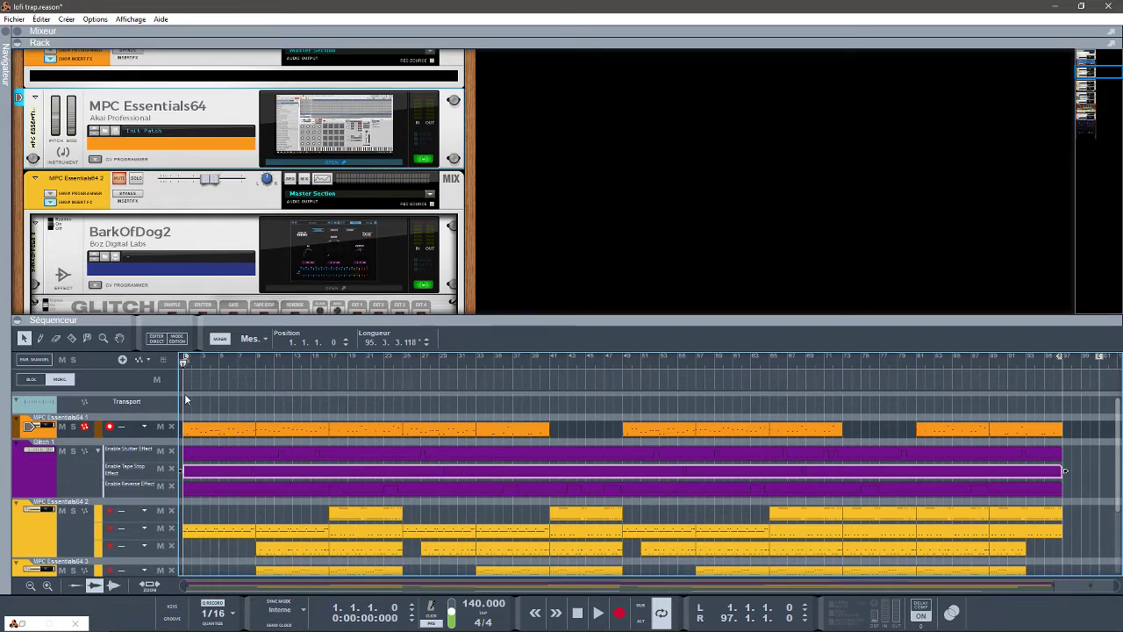
left_click(72, 427)
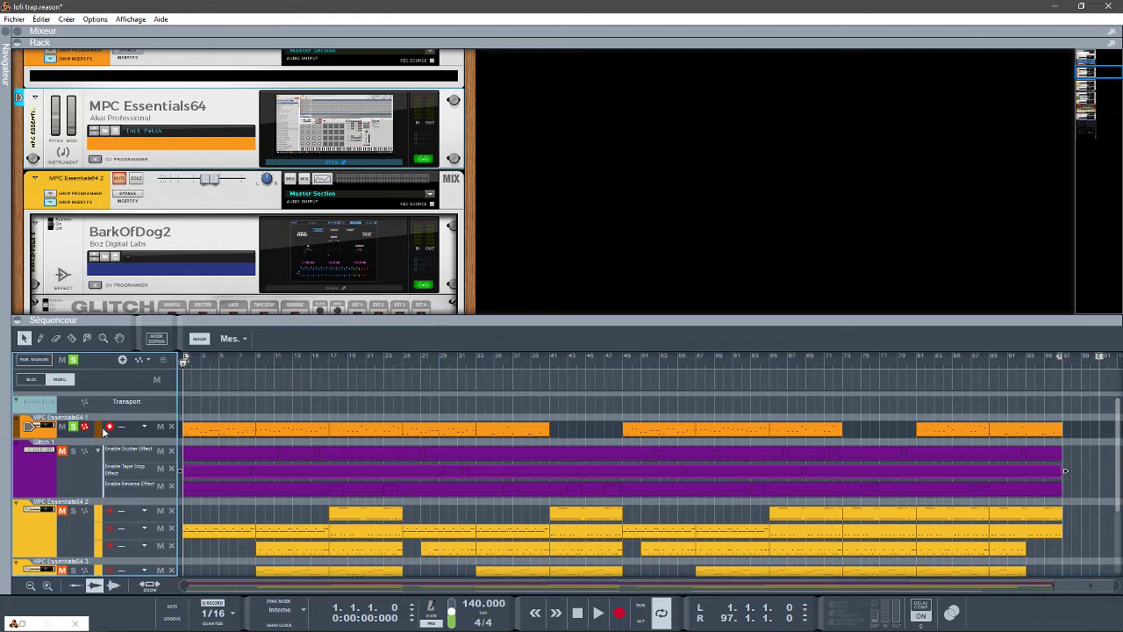
key("space")
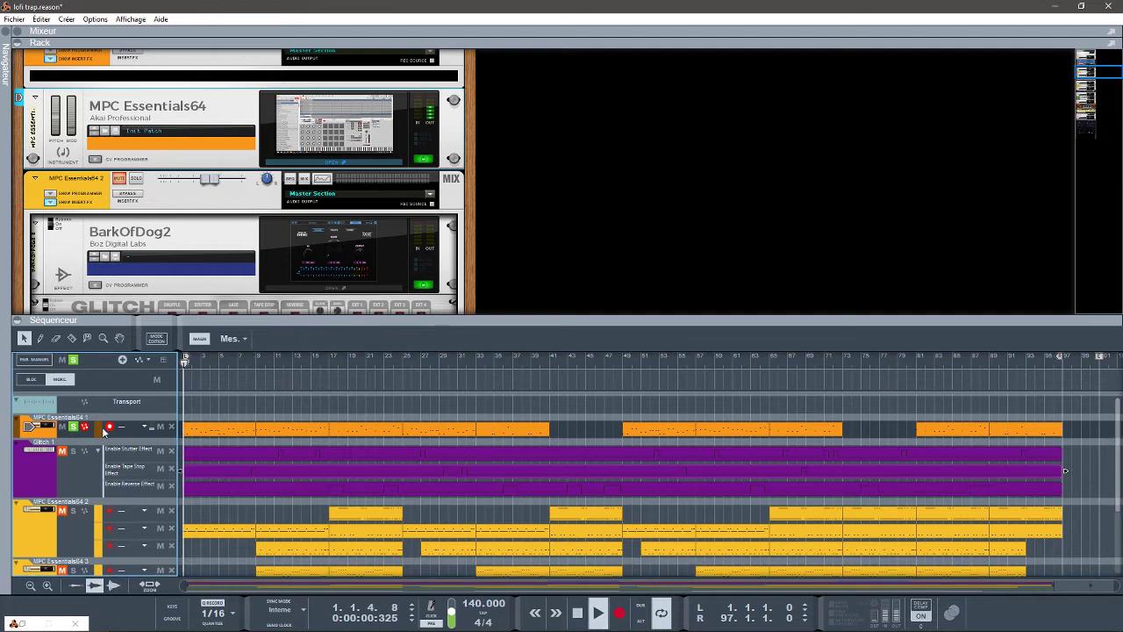
Open the MPC Essentials64 1 interface during playback, uncover the lower mixer area and move the plugin window clear of the MPC Essentials64 2 clips.
left_click(337, 163)
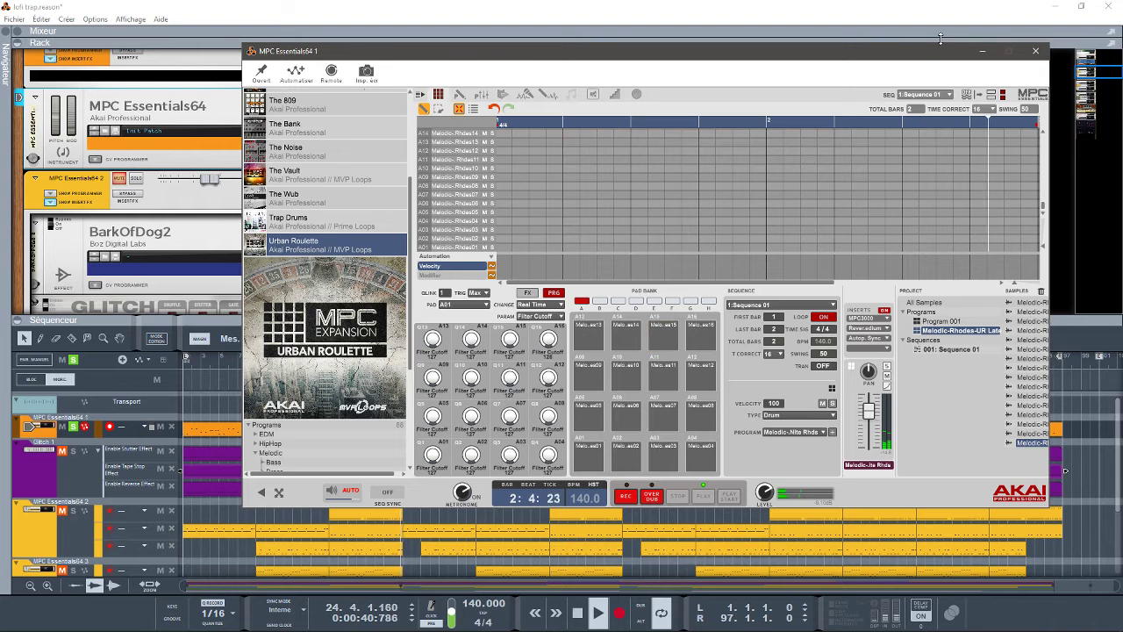
left_click_drag(939, 38, 937, 111)
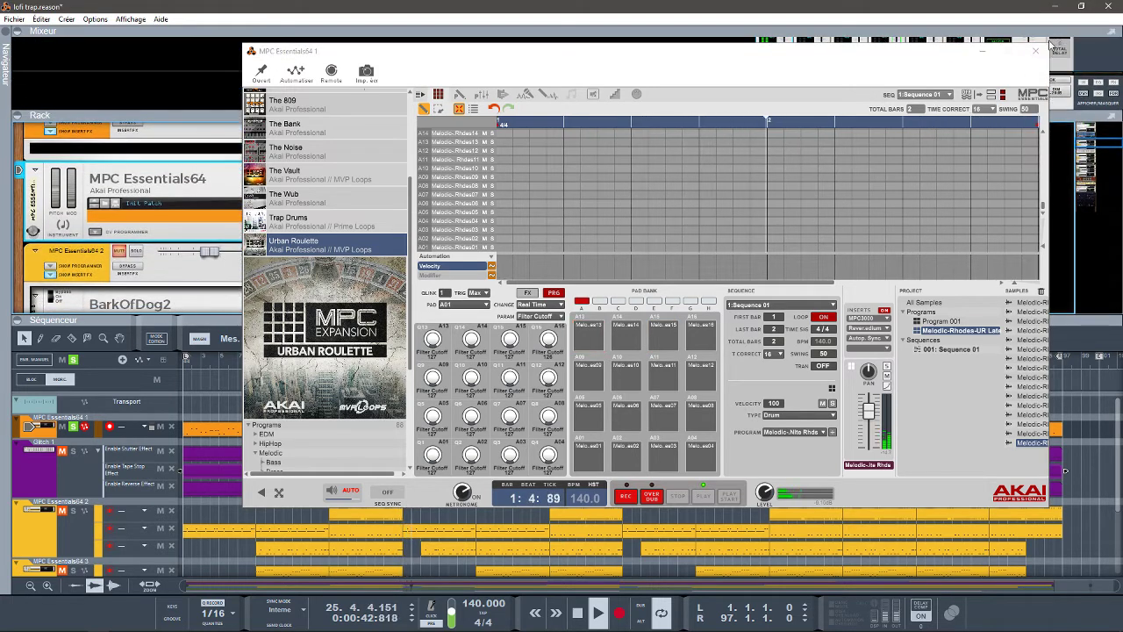
left_click(971, 49)
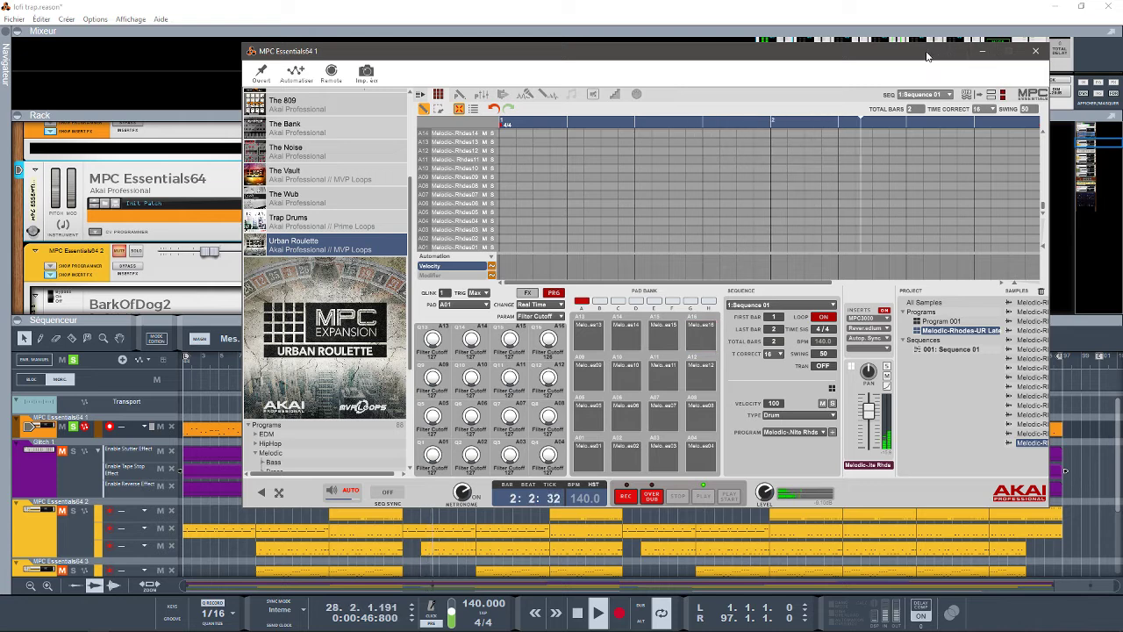
left_click_drag(932, 57, 917, 22)
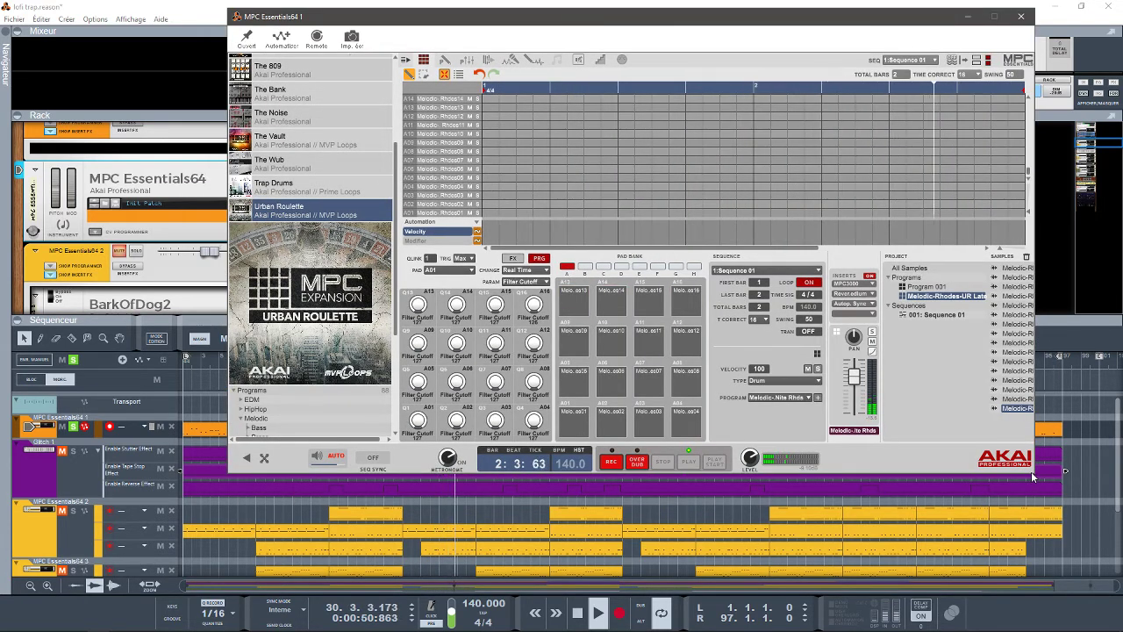
Minimize the MPC Essentials64 1 window to show the arrangement, reopen it from its rack device and close it.
left_click(968, 16)
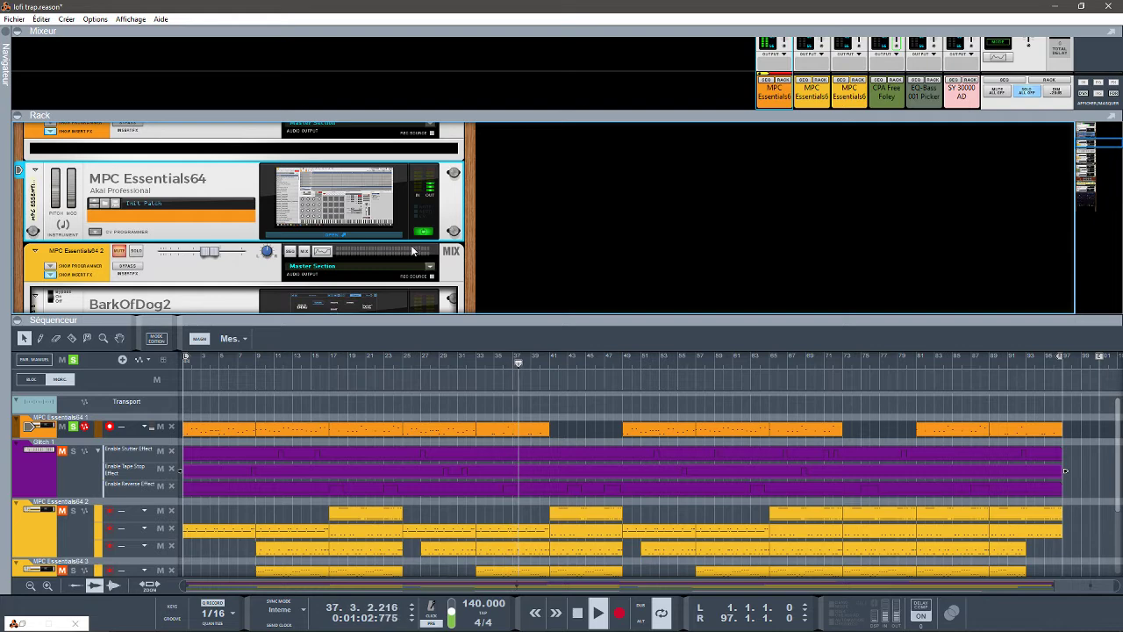
left_click(384, 235)
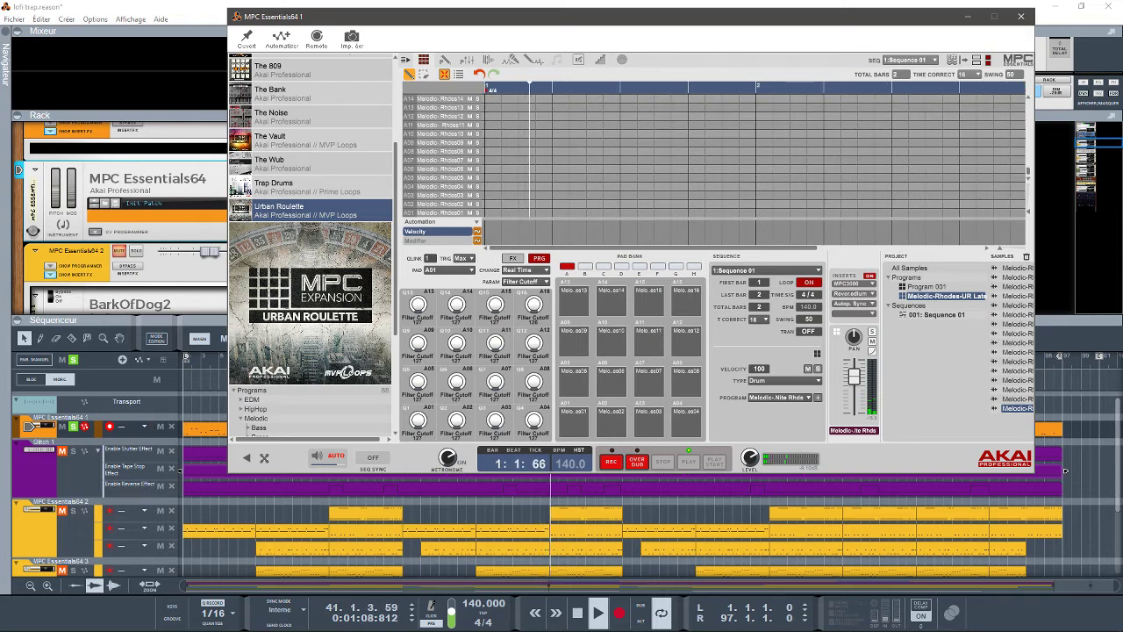
left_click(1022, 17)
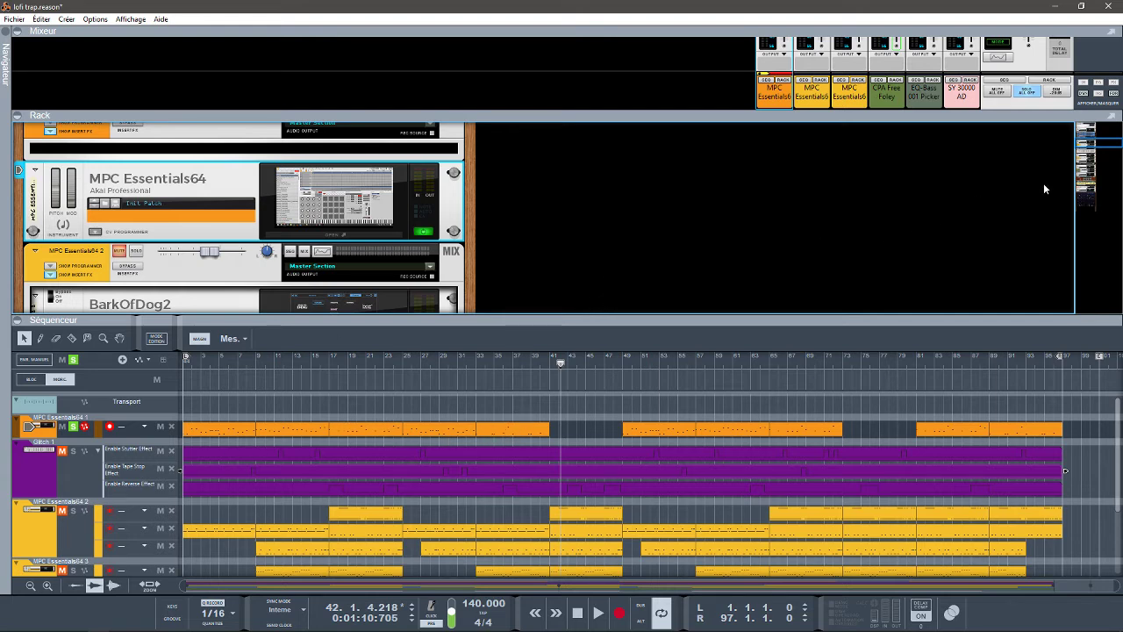
Open the MPC Essentials64 2 interface from the rack, bring up its THE 809 plugin editor and minimize the MPC window.
mouse_move(1098, 144)
left_mouse_down()
mouse_move(1100, 157)
mouse_move(1081, 159)
left_mouse_up()
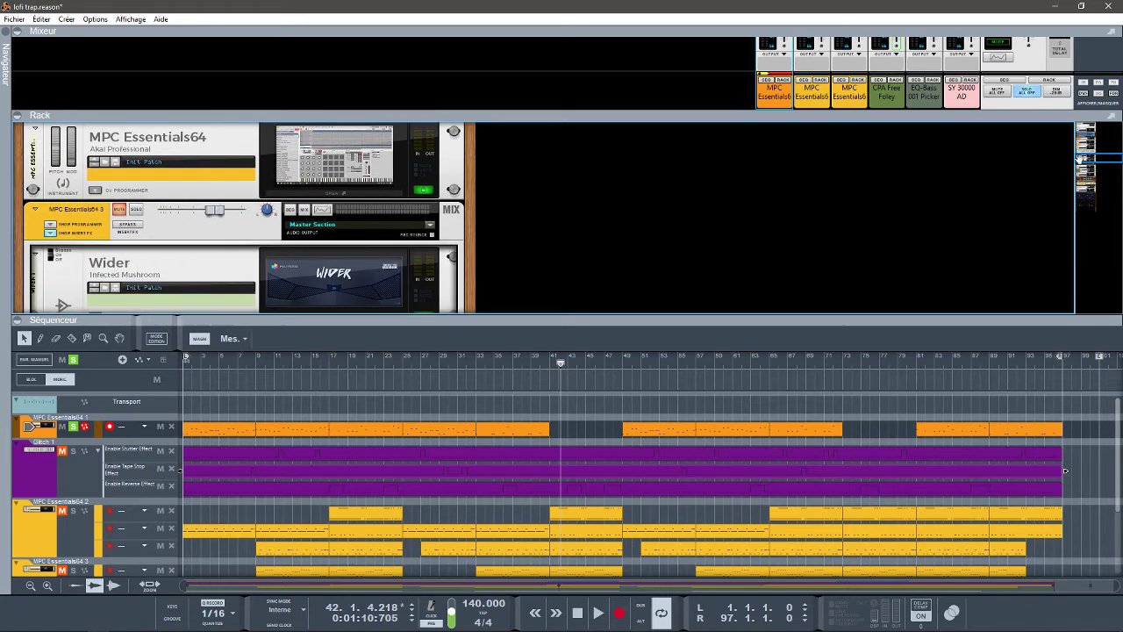
left_click(381, 193)
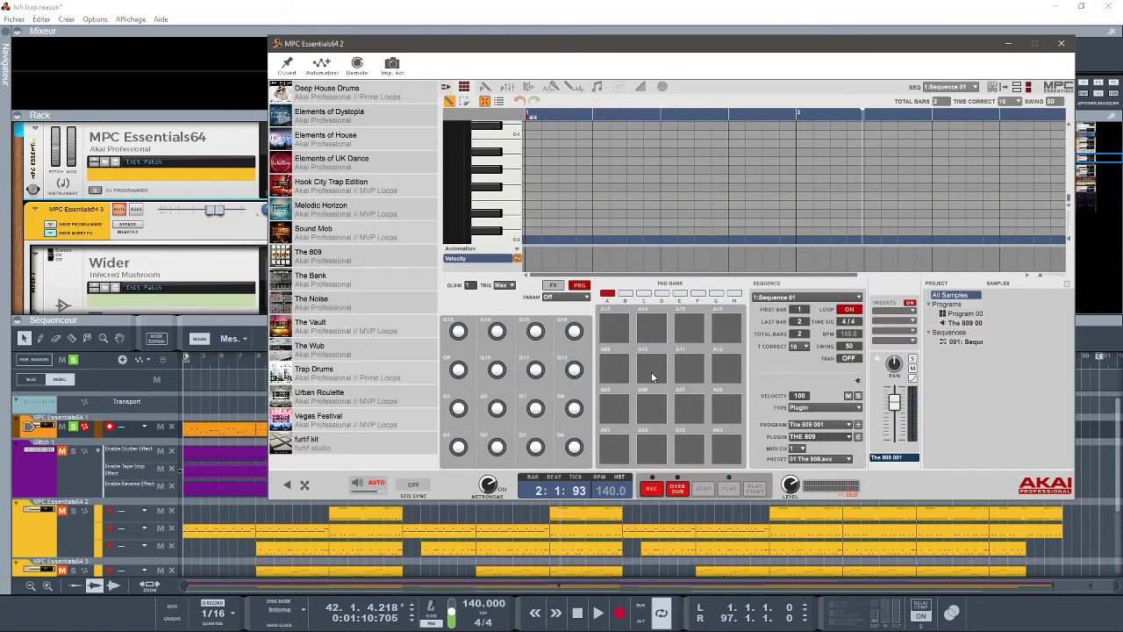
left_click(857, 437)
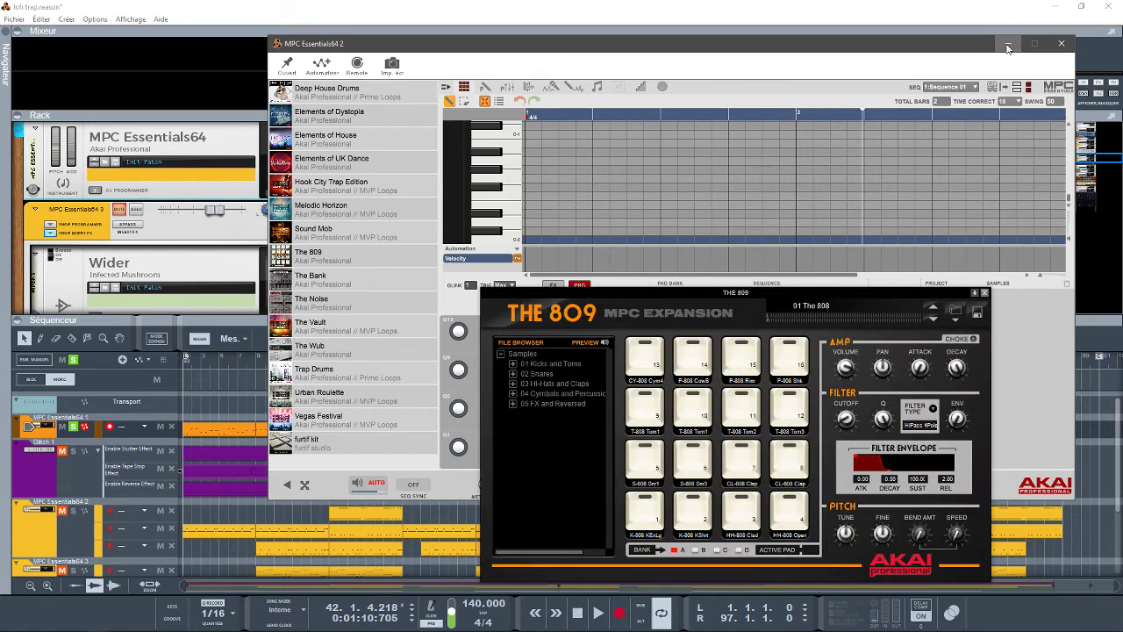
left_click(1009, 43)
Unsolo the MPC Essentials64 1 track, solo Glitch 1 and MPC Essentials64 2, and play the song briefly from the start.
left_click(73, 427)
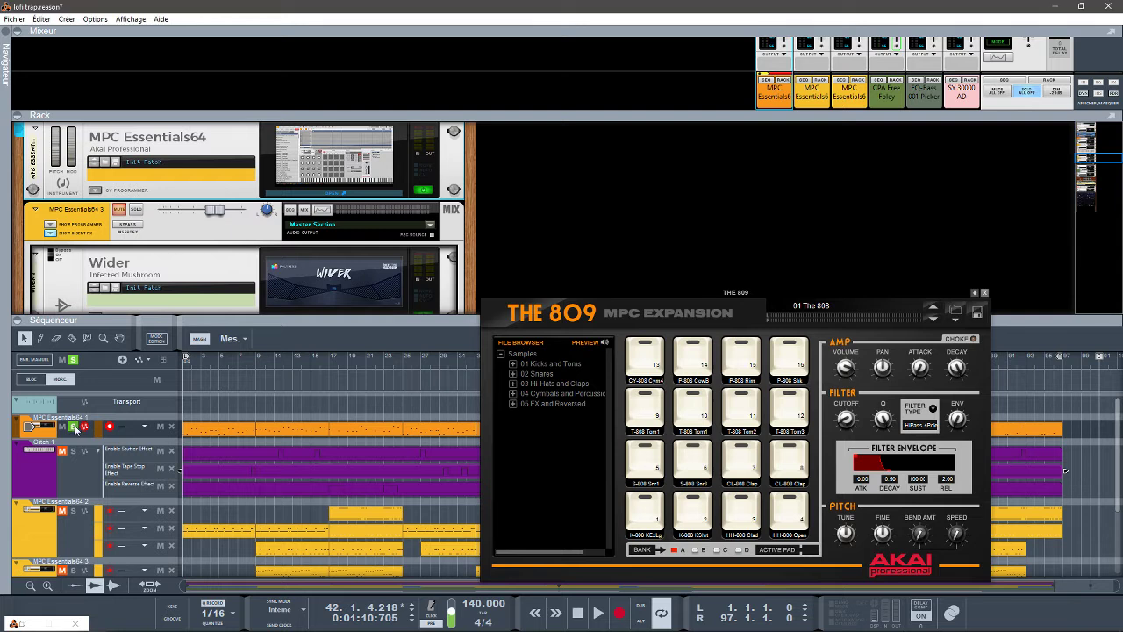
left_click(73, 452)
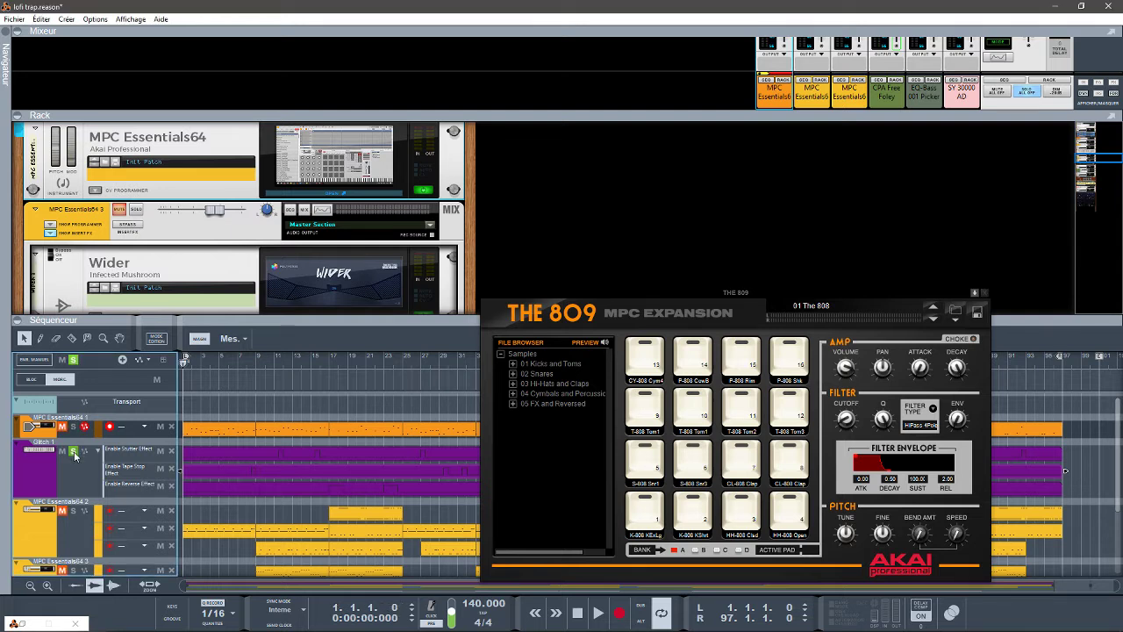
key("space")
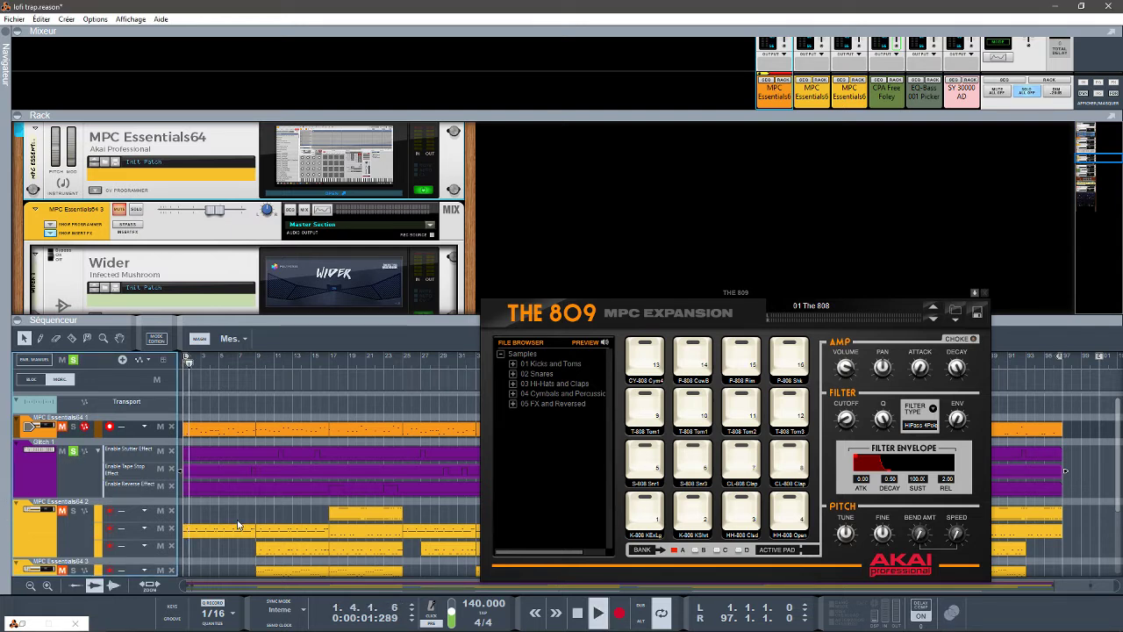
left_click(72, 510)
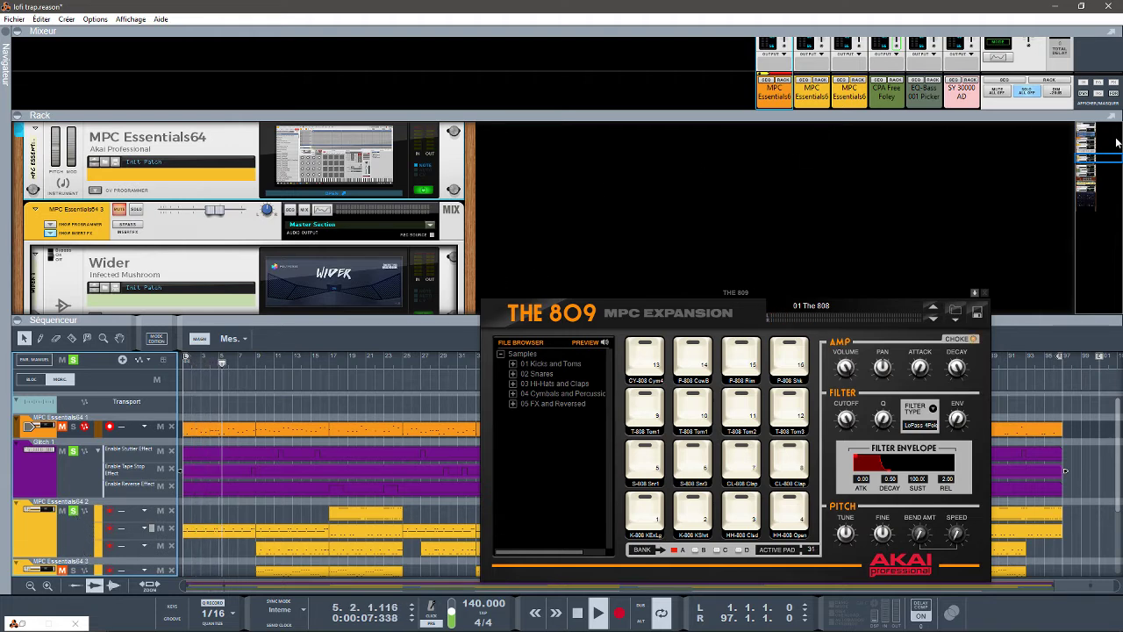
key("space")
Enlarge the mixer to show the channel faders and clear the solo on the orange MPC Essentials channel.
left_click_drag(1085, 159, 1084, 156)
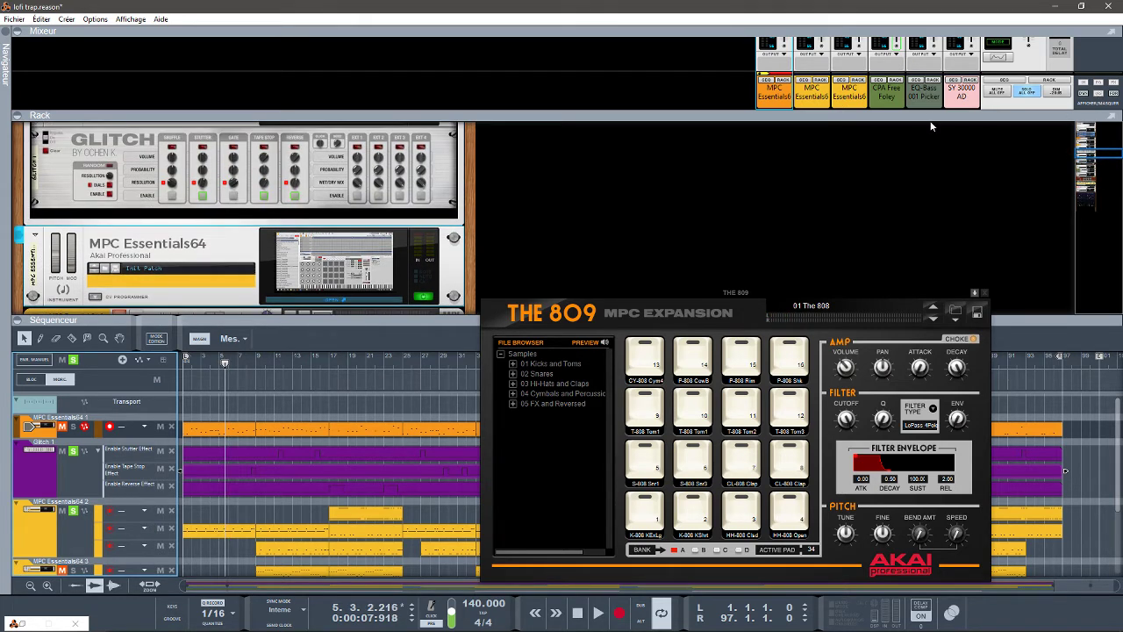
left_click_drag(932, 116, 907, 236)
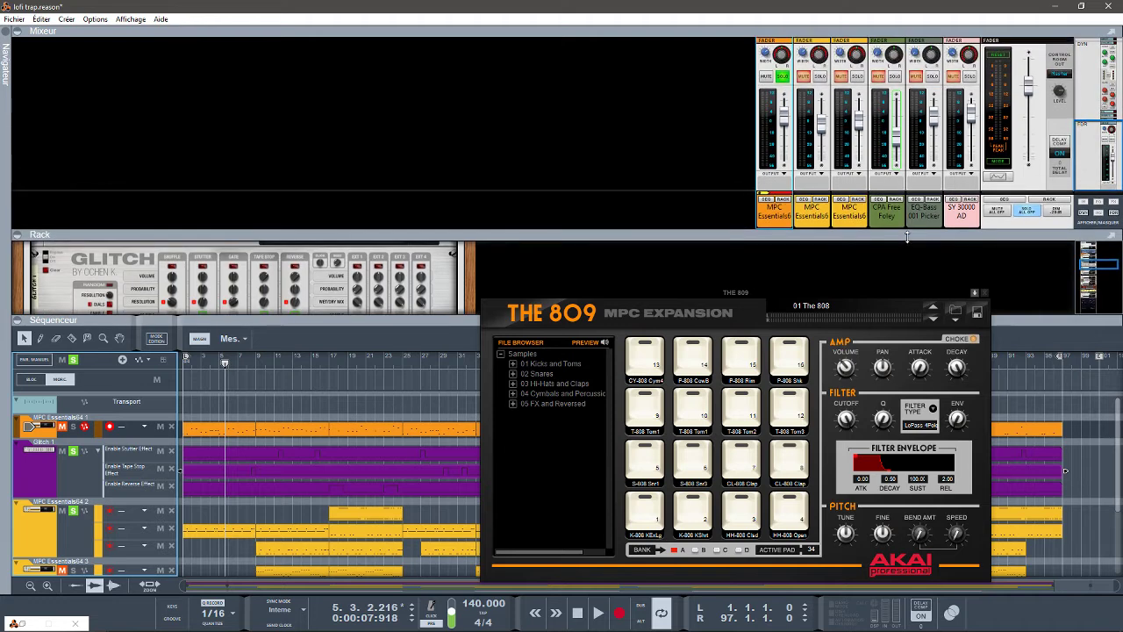
left_click(785, 77)
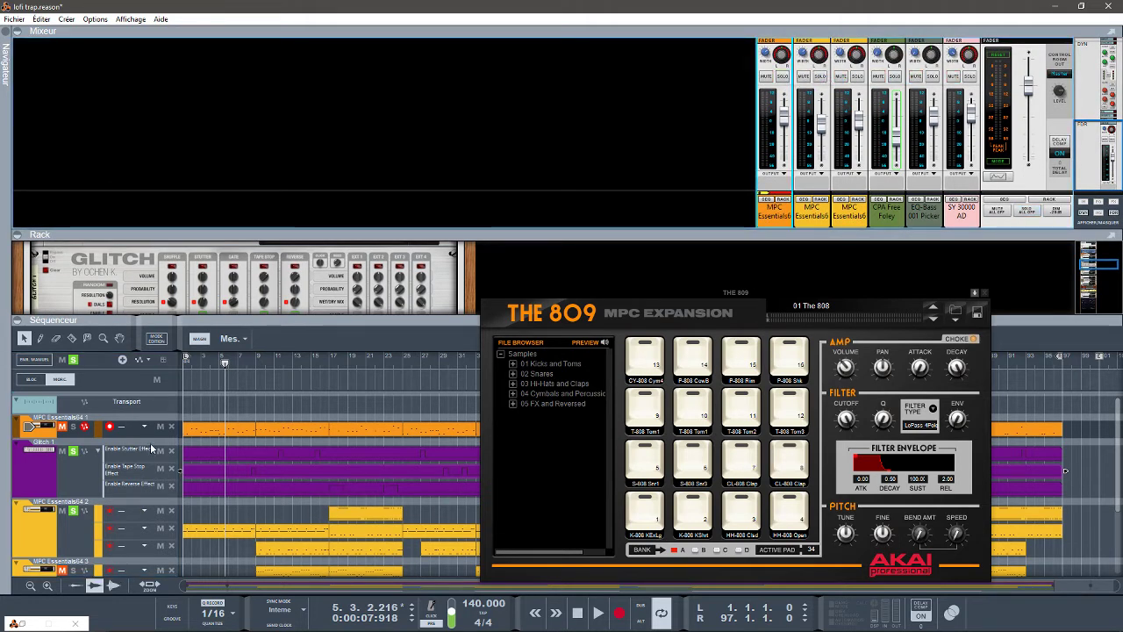
Play the soloed tracks from the start and move THE 809 editor off the sequencer to expose the clips.
key("space")
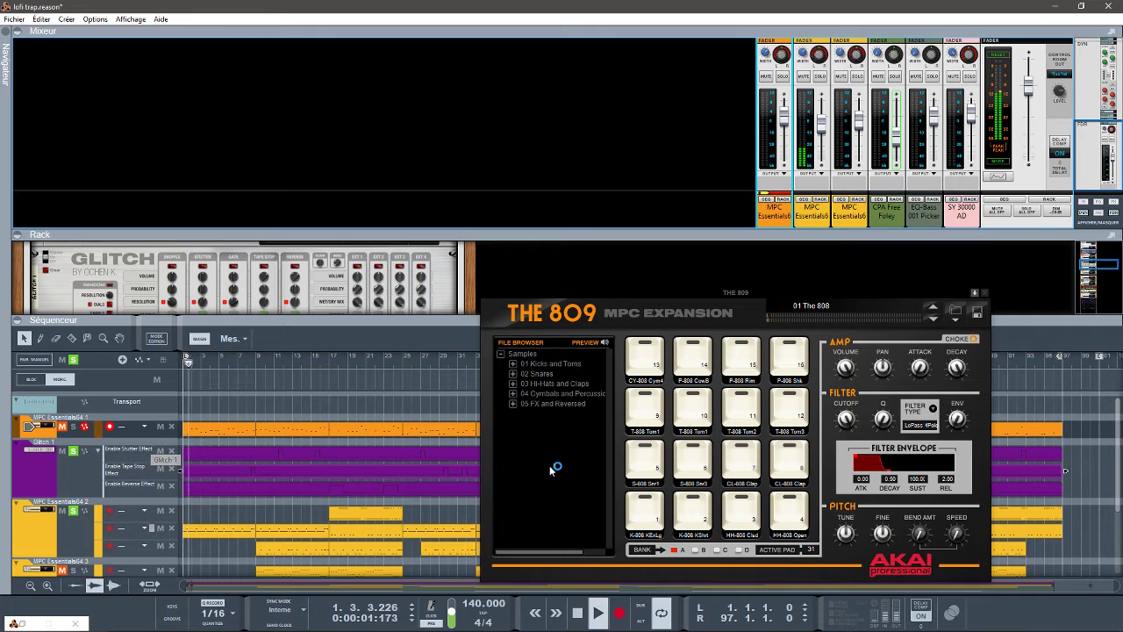
left_click(646, 283)
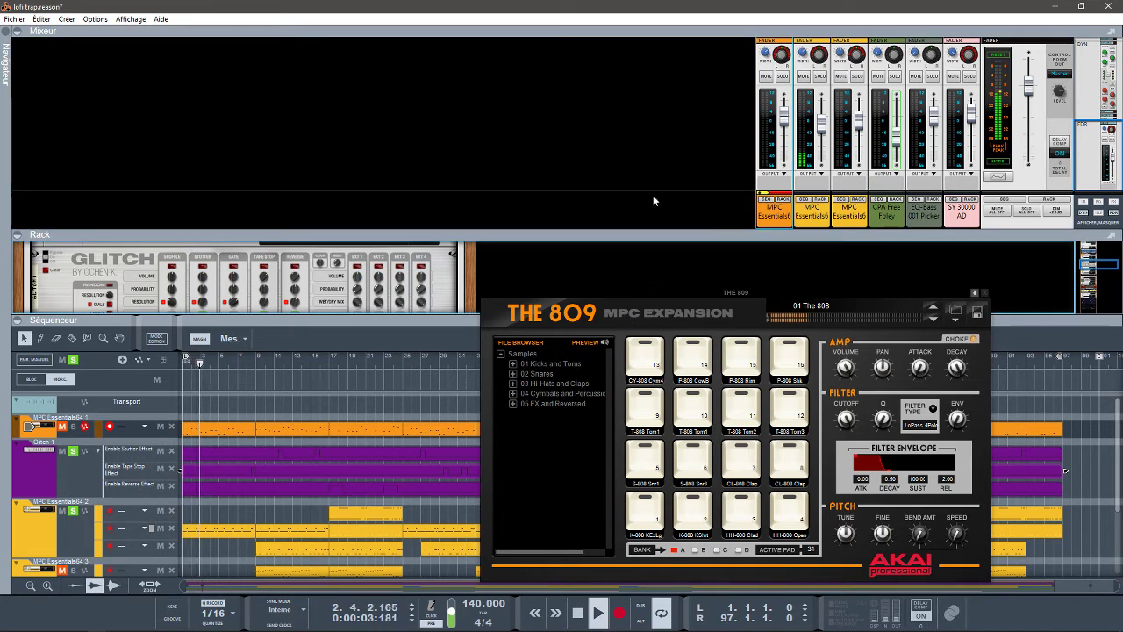
left_click_drag(933, 288, 1020, 78)
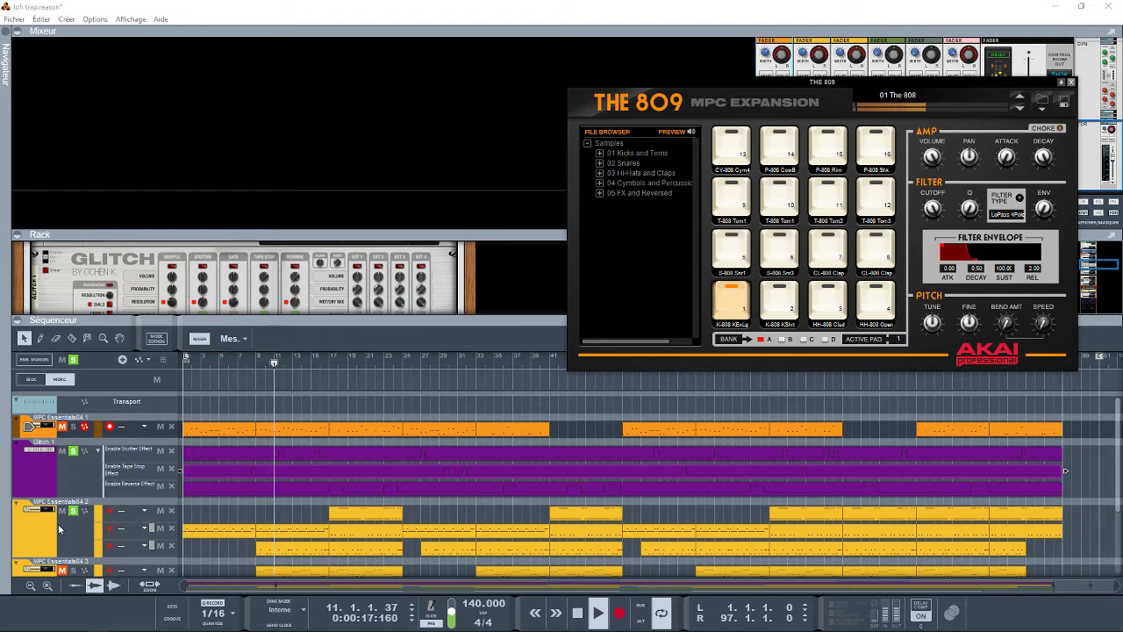
Select the Glitch 1 track, return the playhead to the start and enlarge the rack to show the whole Glitch device.
left_click(58, 486)
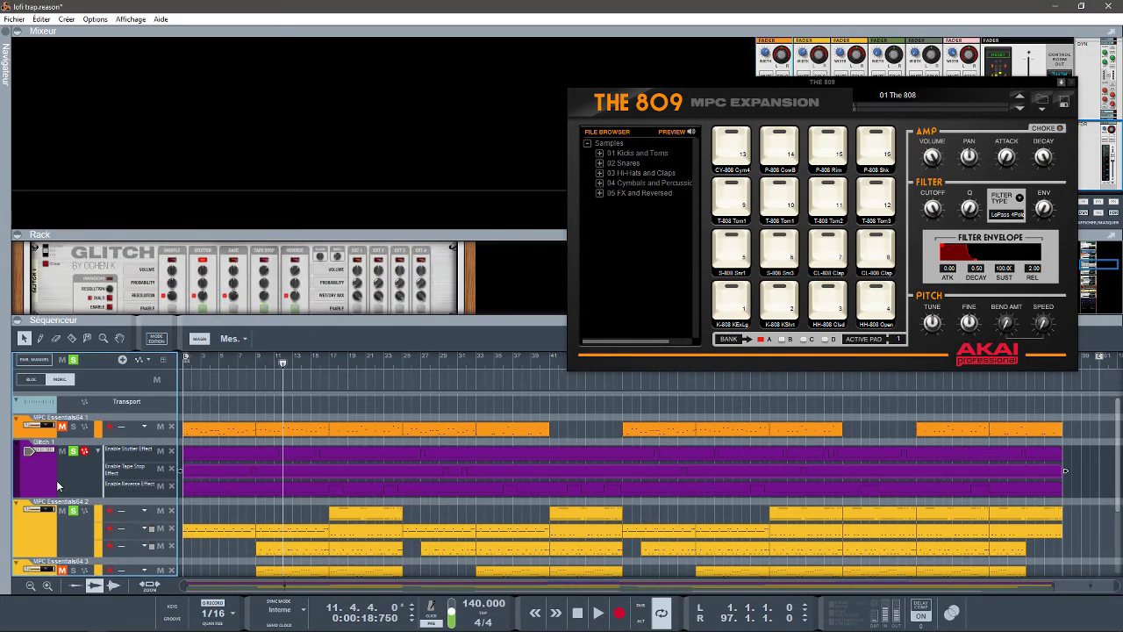
key("shift+Return")
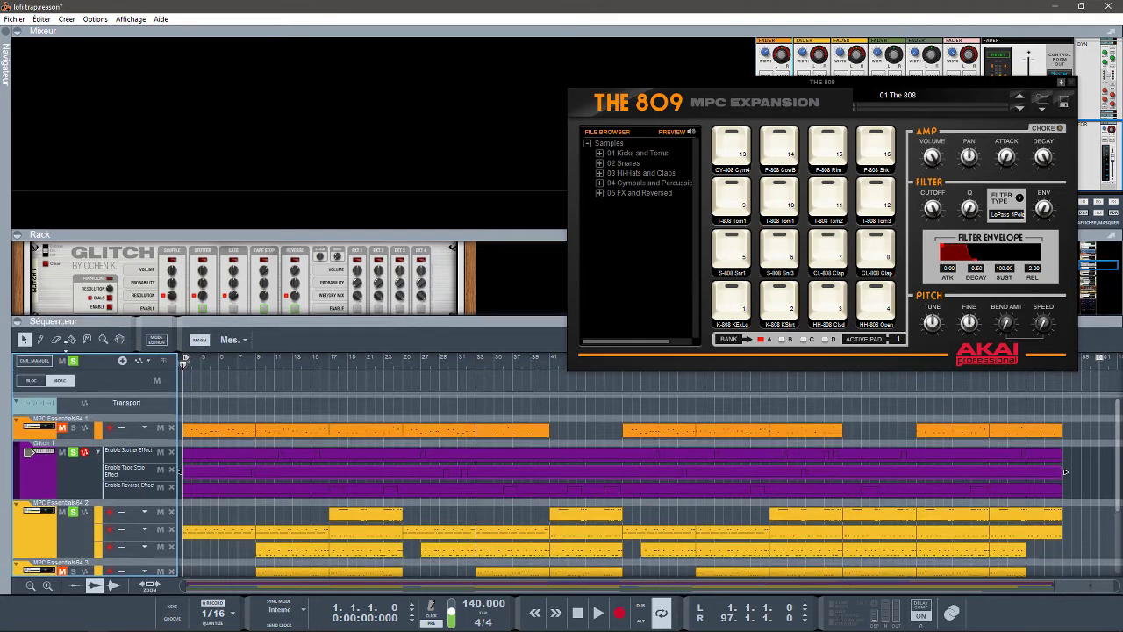
mouse_move(65, 318)
left_mouse_down()
mouse_move(67, 369)
mouse_move(67, 336)
left_mouse_up()
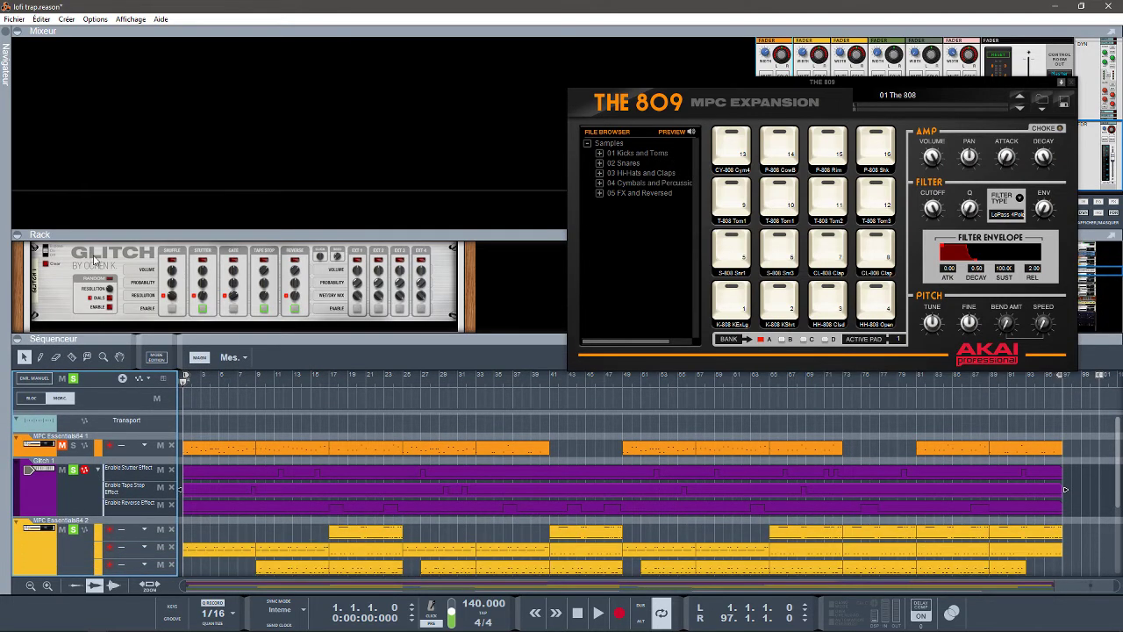
left_click(85, 255)
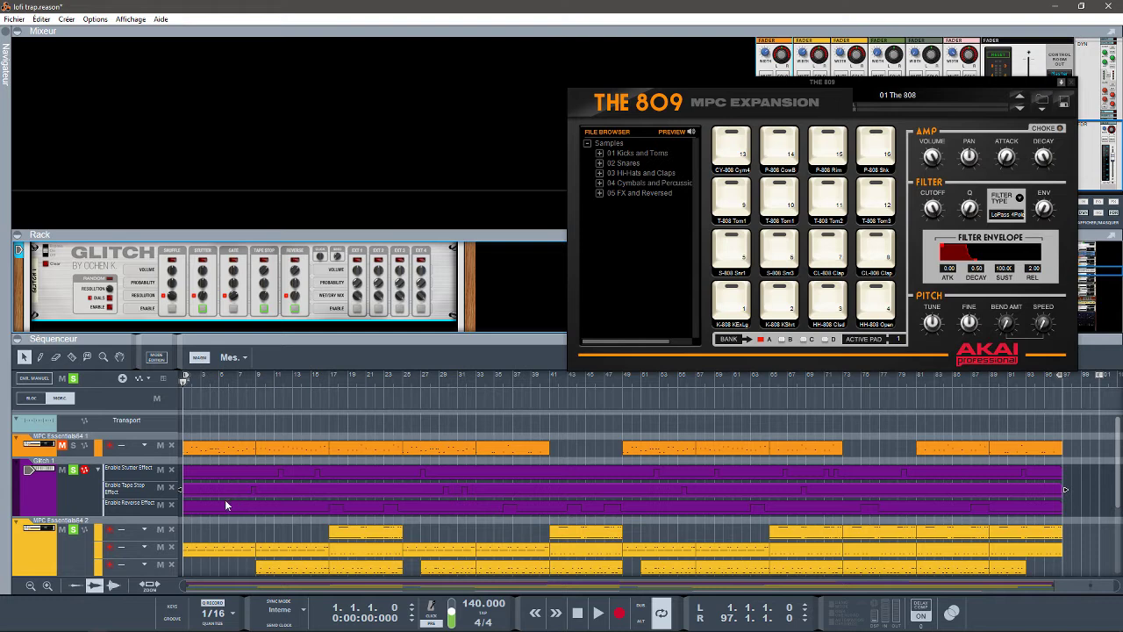
left_click(68, 481)
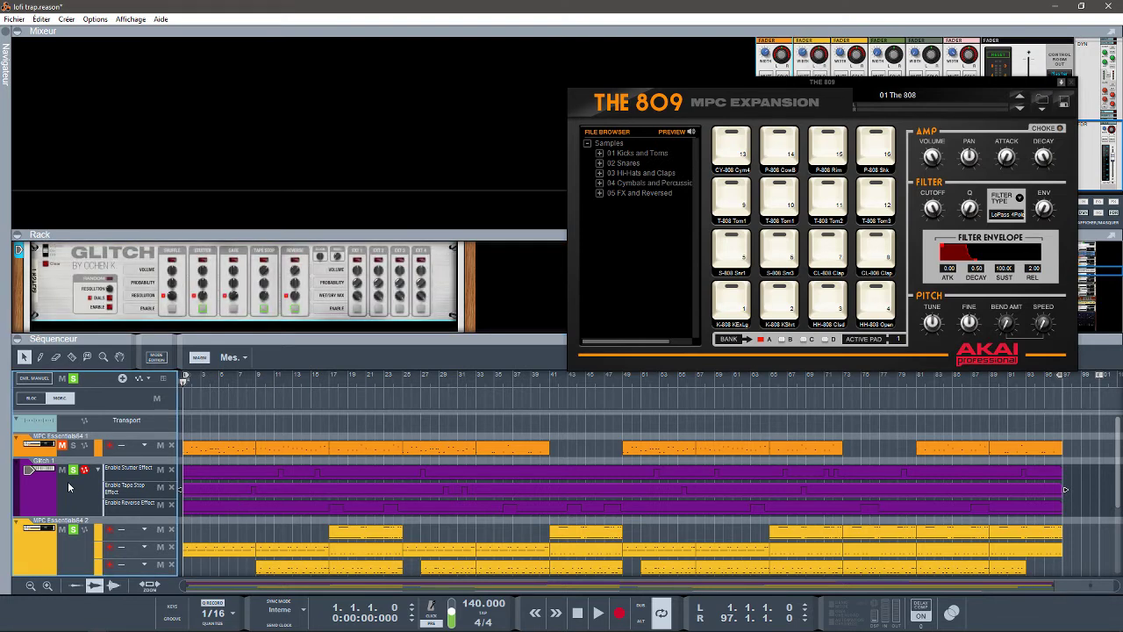
Play the soloed tracks with the sequencer zoomed to about bars 1 to 51 and the rack enlarged, and stop playback.
key("space")
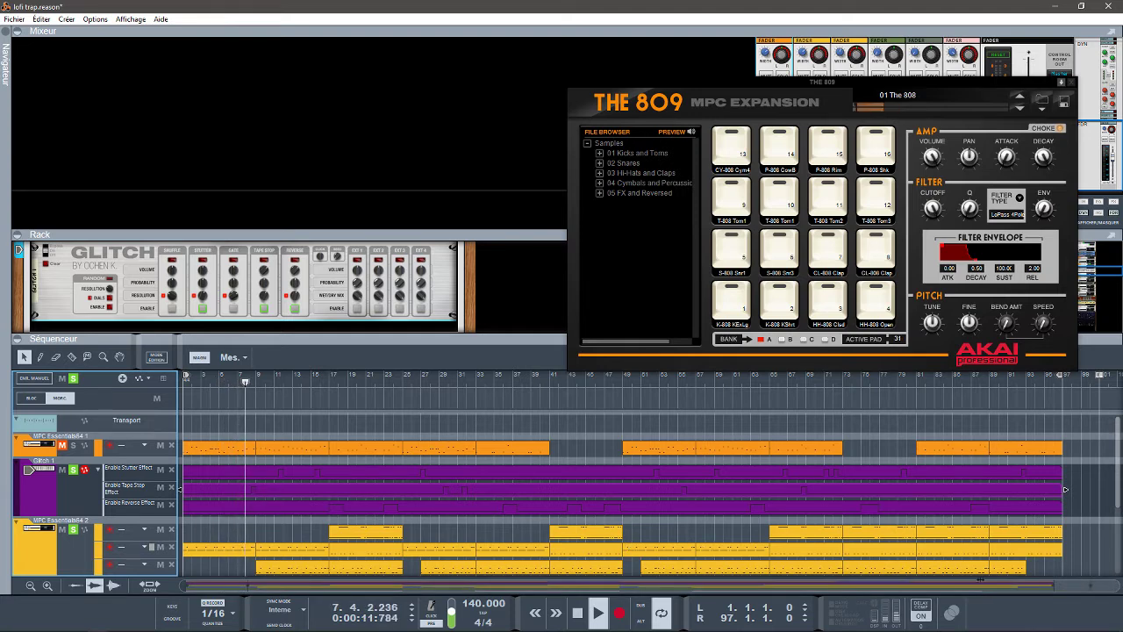
left_click_drag(1116, 589, 634, 550)
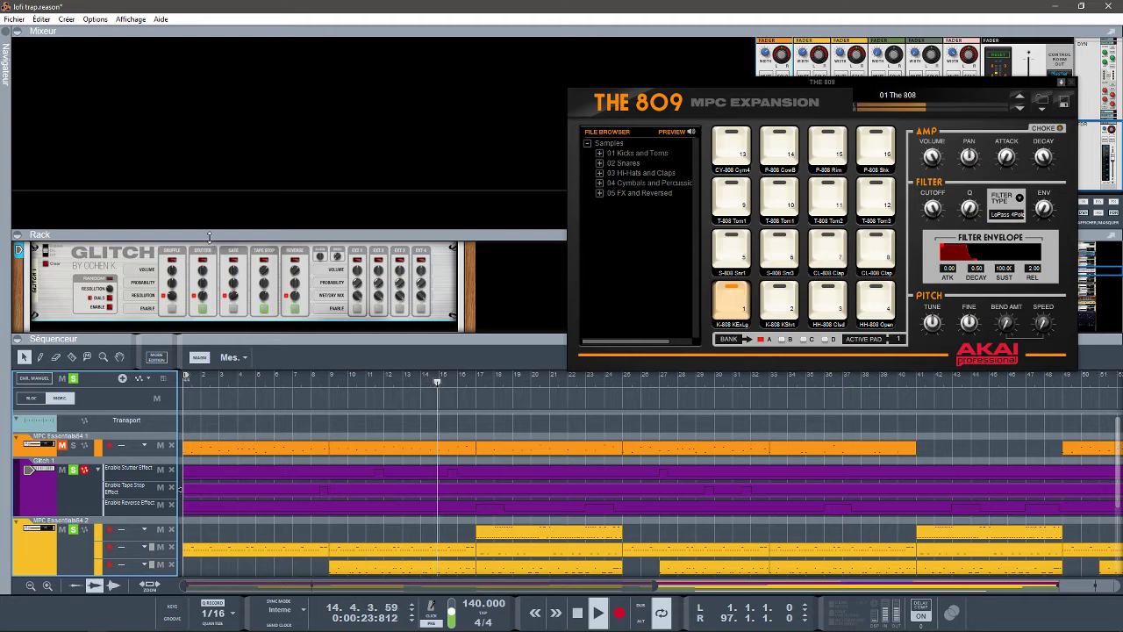
left_click_drag(201, 232, 214, 161)
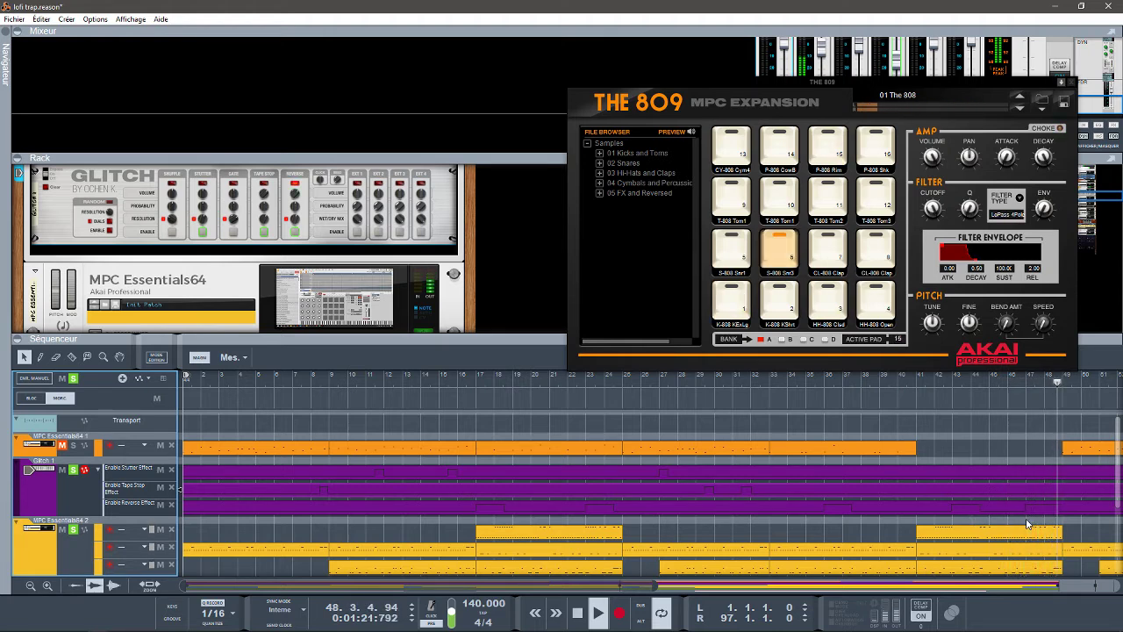
key("space")
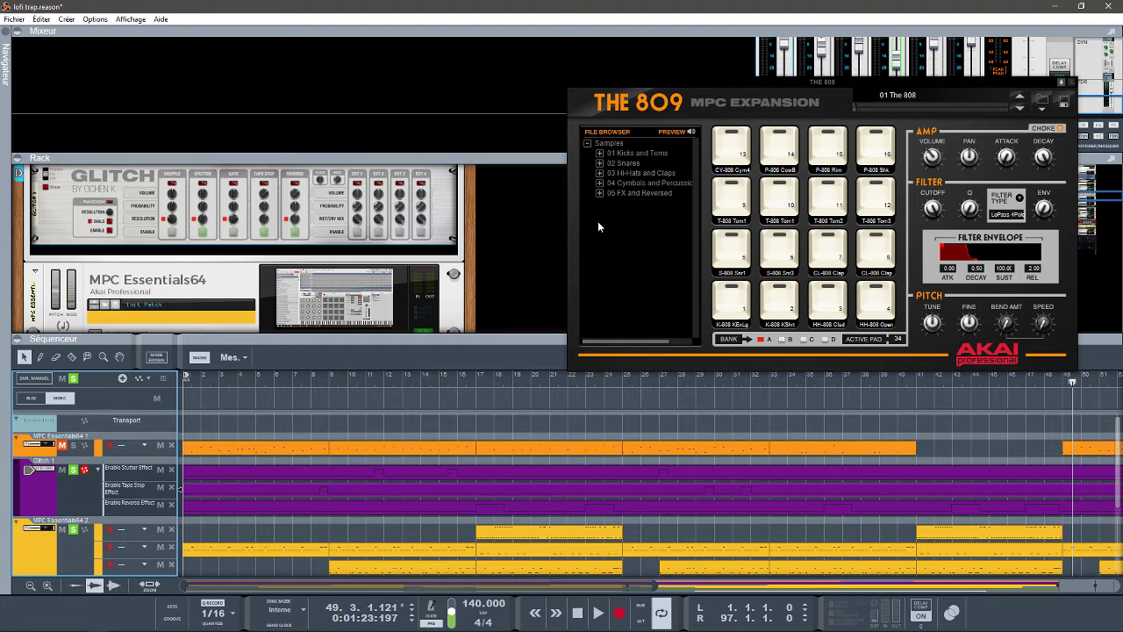
Close THE 809 editor and fold the mixer to display the BarkOfDog2 and Glitch effects in the rack.
left_click(1063, 82)
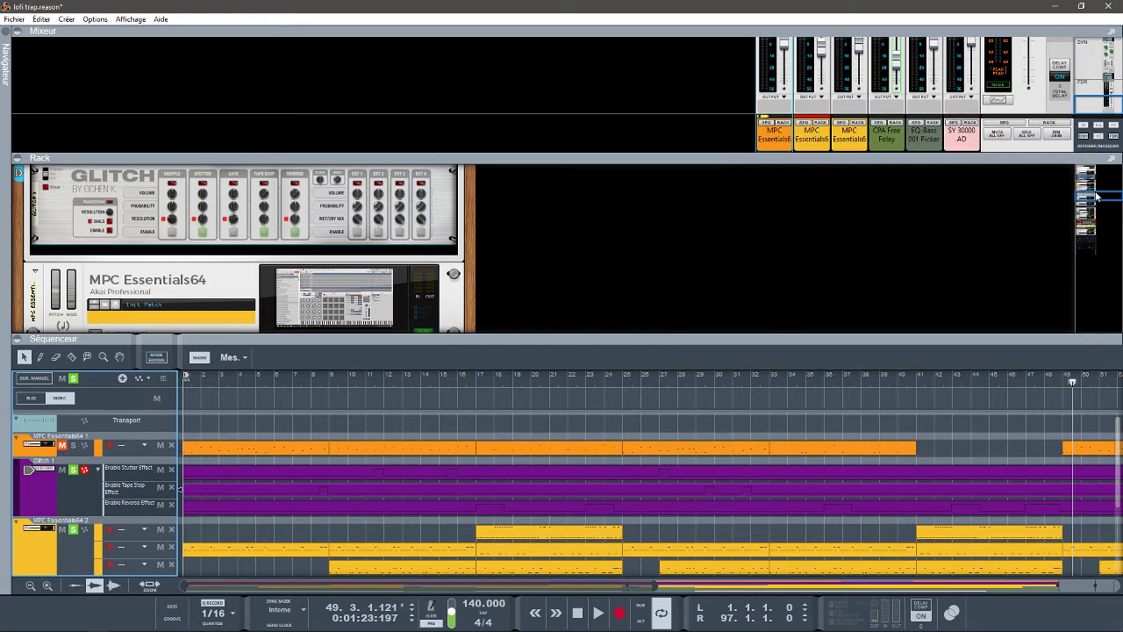
left_click_drag(1096, 195, 1095, 191)
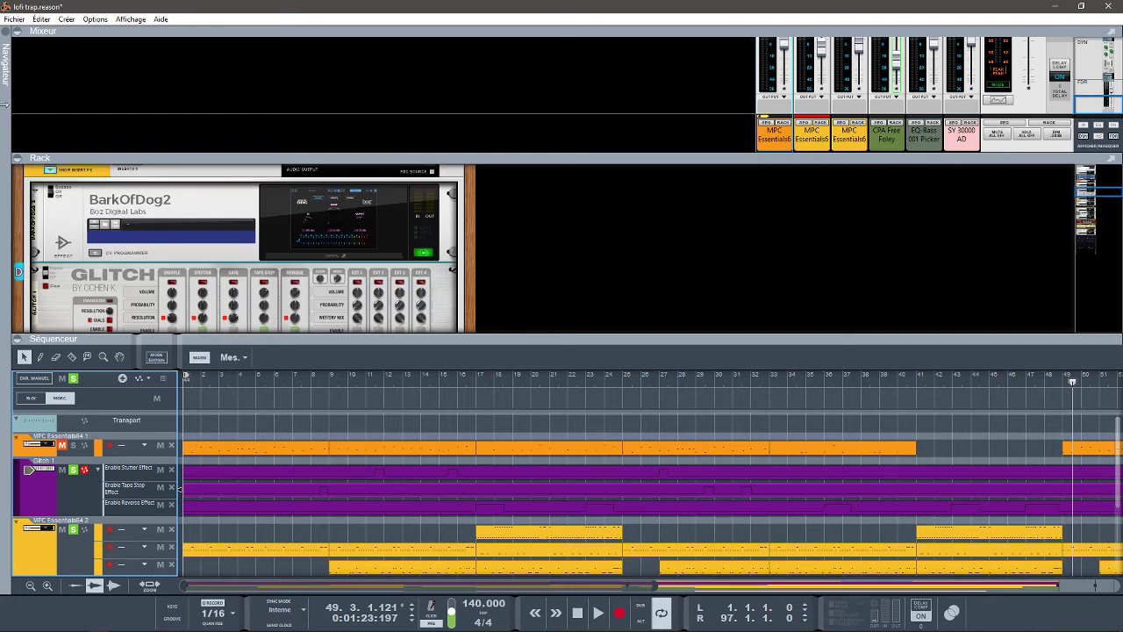
left_click(18, 31)
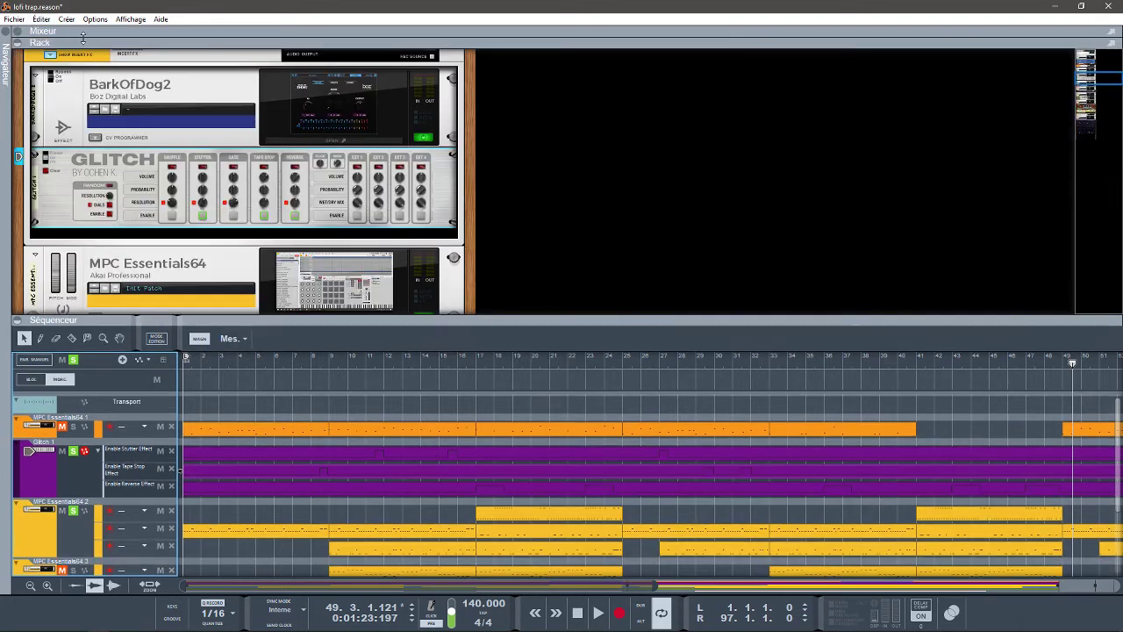
Reopen the MPC Essentials64 2 interface from its rack device to show its loaded THE 809 program, and close it.
left_click_drag(1089, 82, 1090, 86)
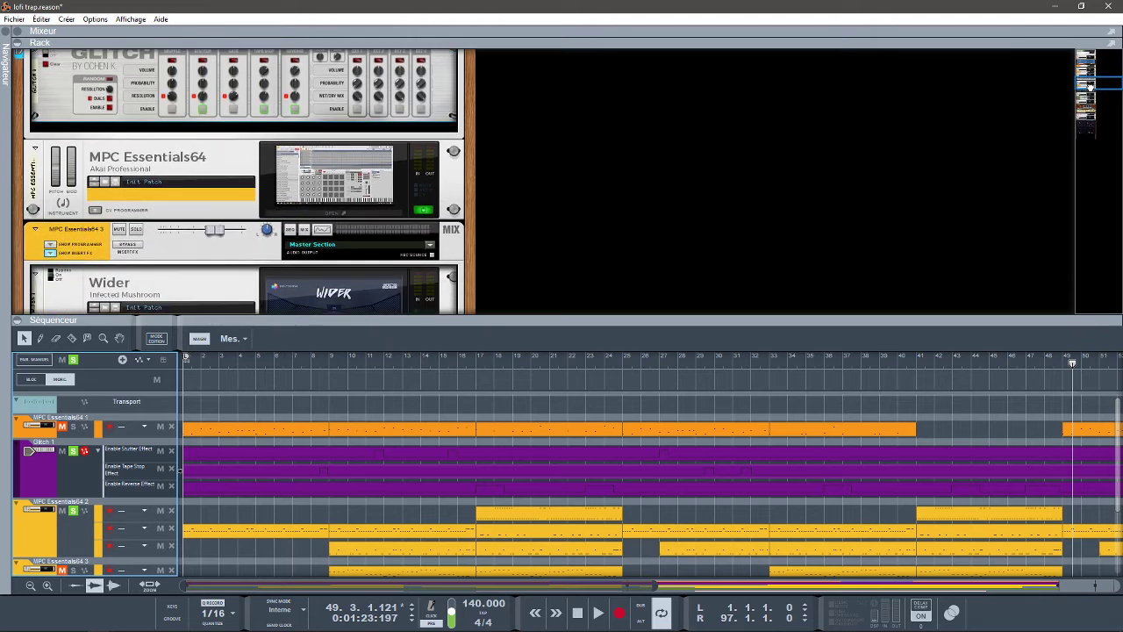
left_click(304, 216)
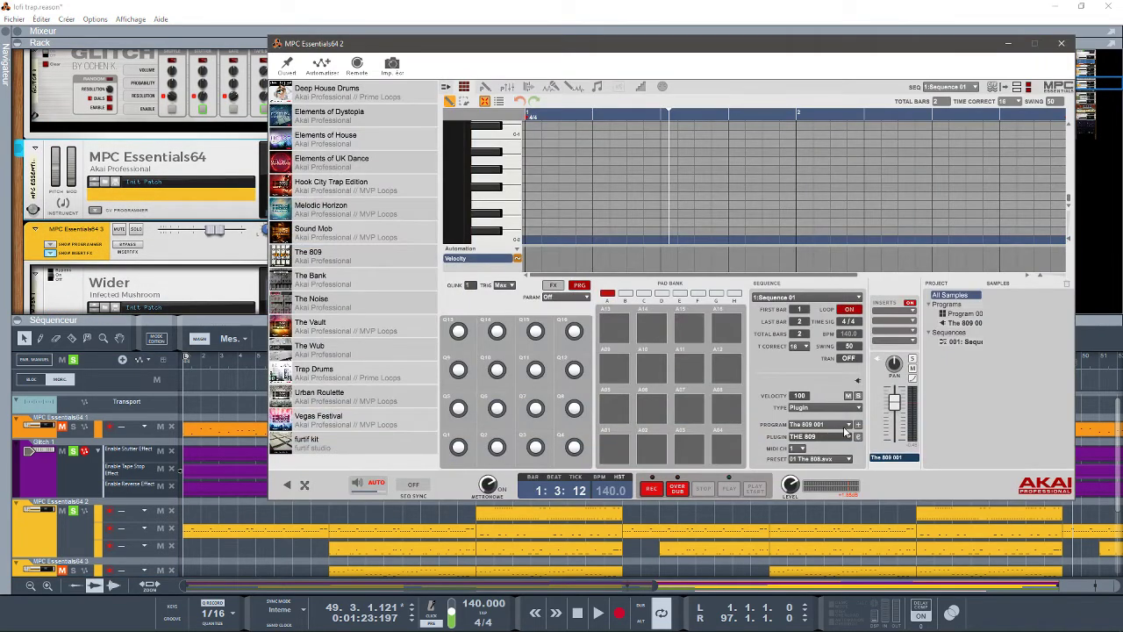
left_click(1061, 43)
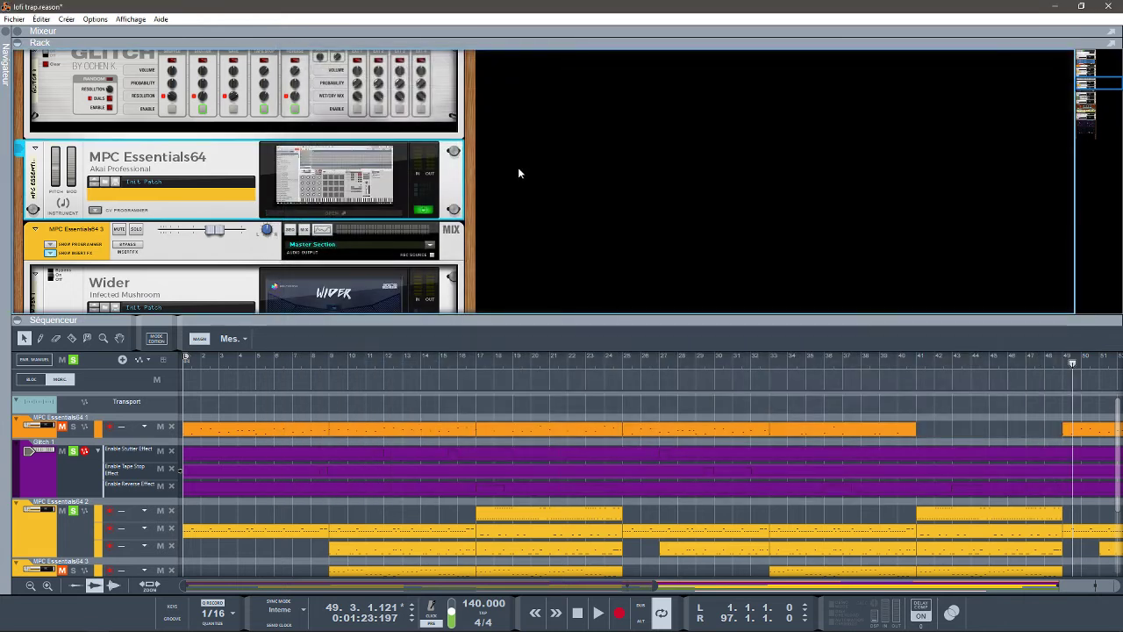
Open MPC Essentials64 3 and its THE BANK plugin editor, close the MPC window and move the editor clear of the sequencer.
left_click_drag(1088, 85, 1088, 95)
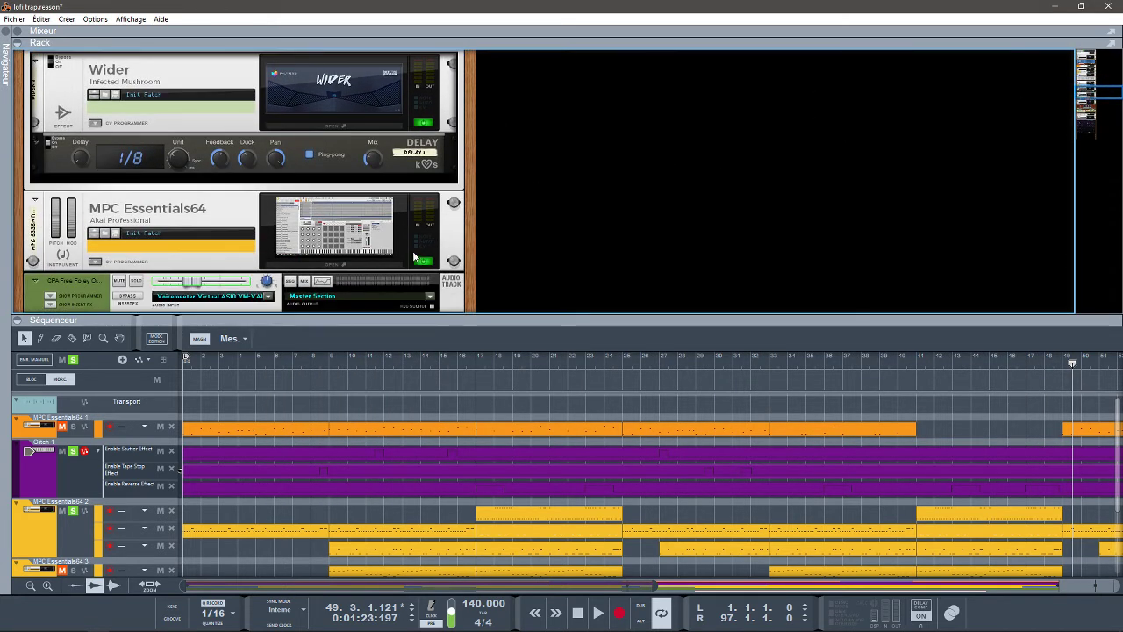
left_click(366, 263)
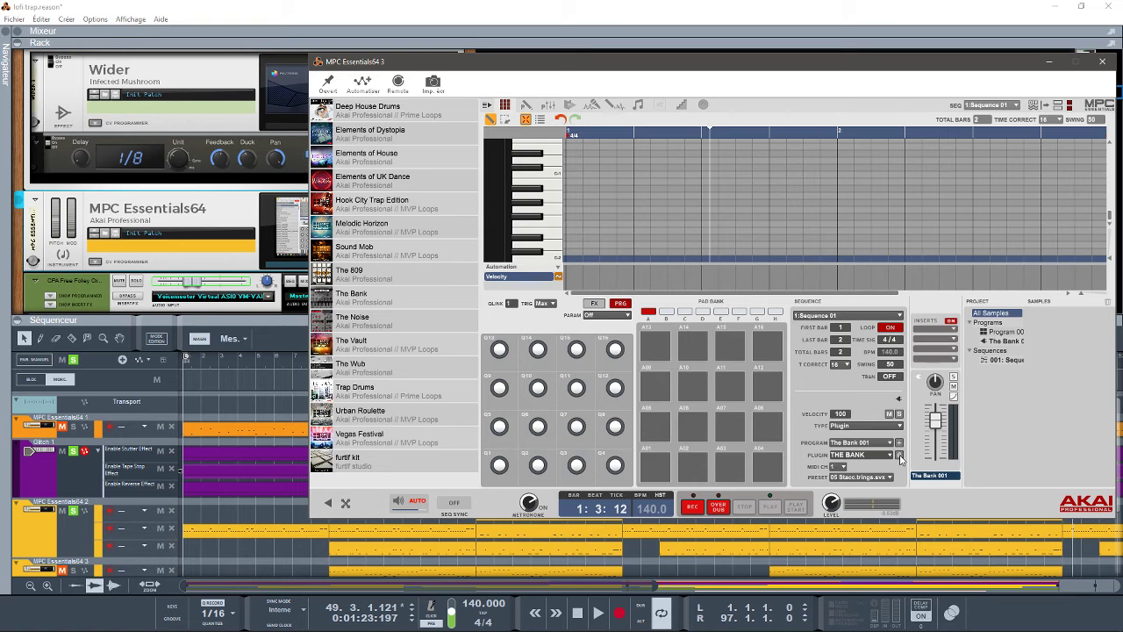
left_click(899, 455)
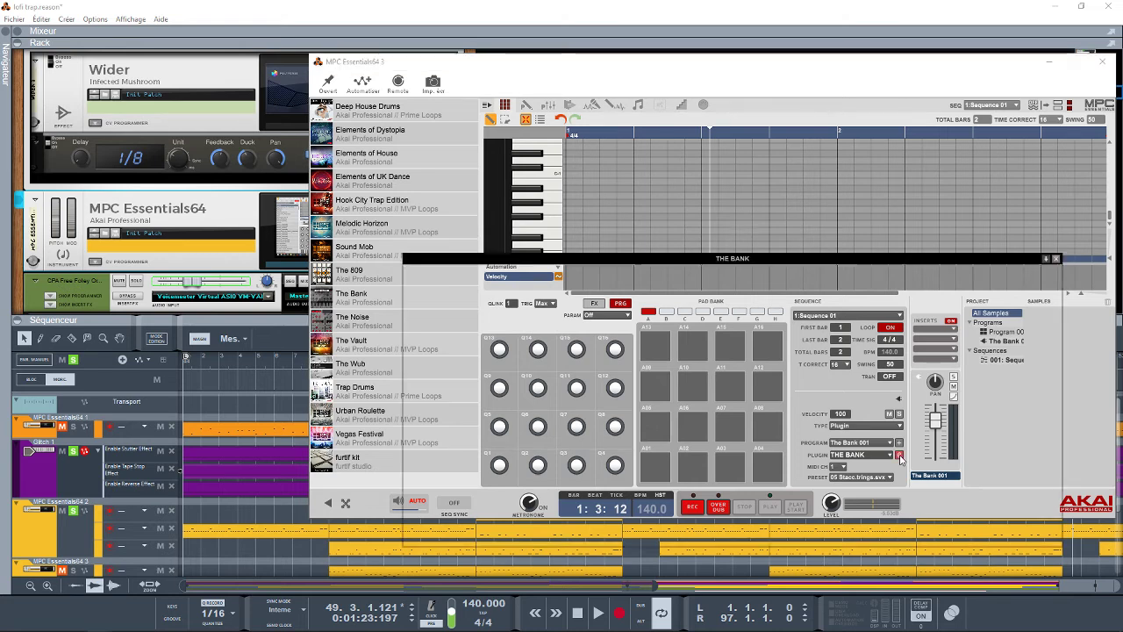
left_click(1102, 61)
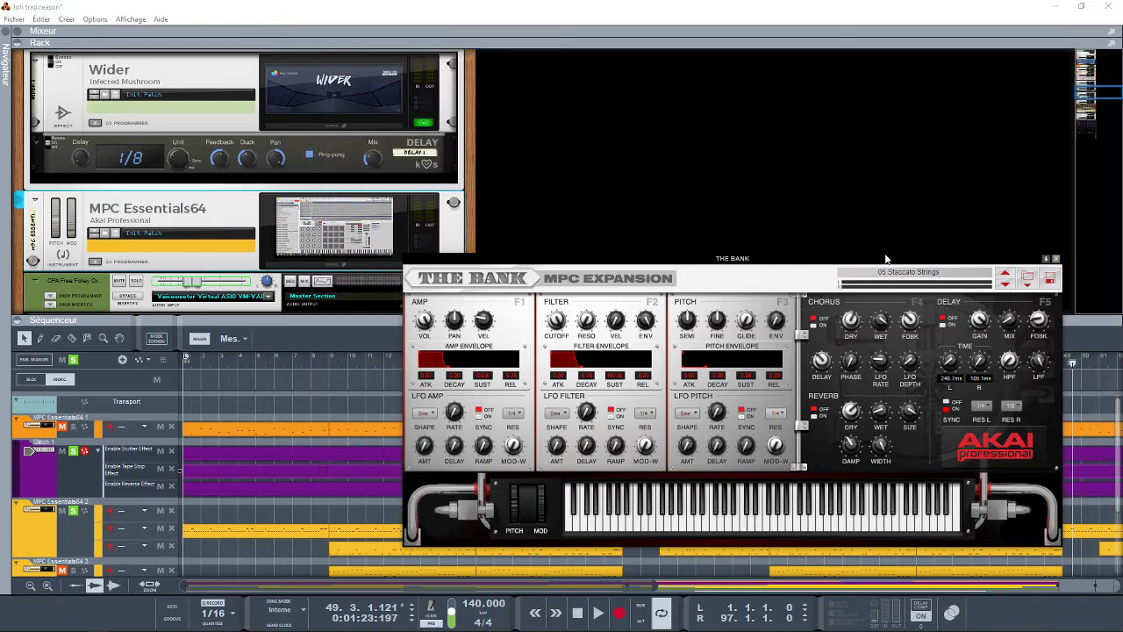
left_click_drag(887, 259, 897, 57)
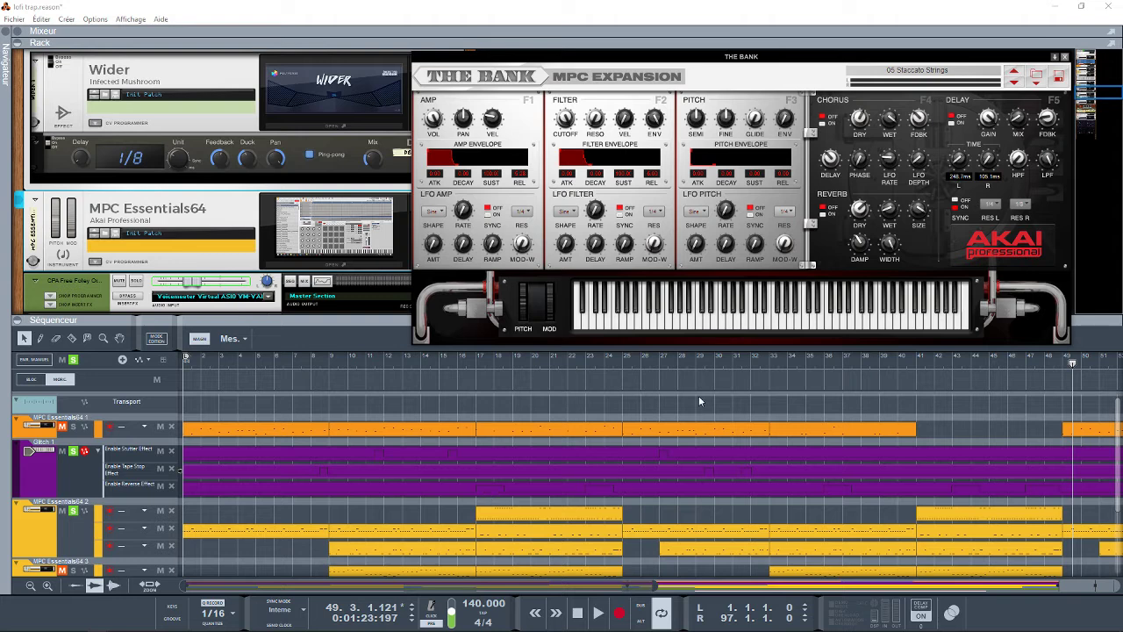
Try a few notes of the 05 Staccato Strings preset on THE BANK's on-screen keyboard and close its editor.
left_click(760, 326)
left_click(791, 323)
left_click(843, 323)
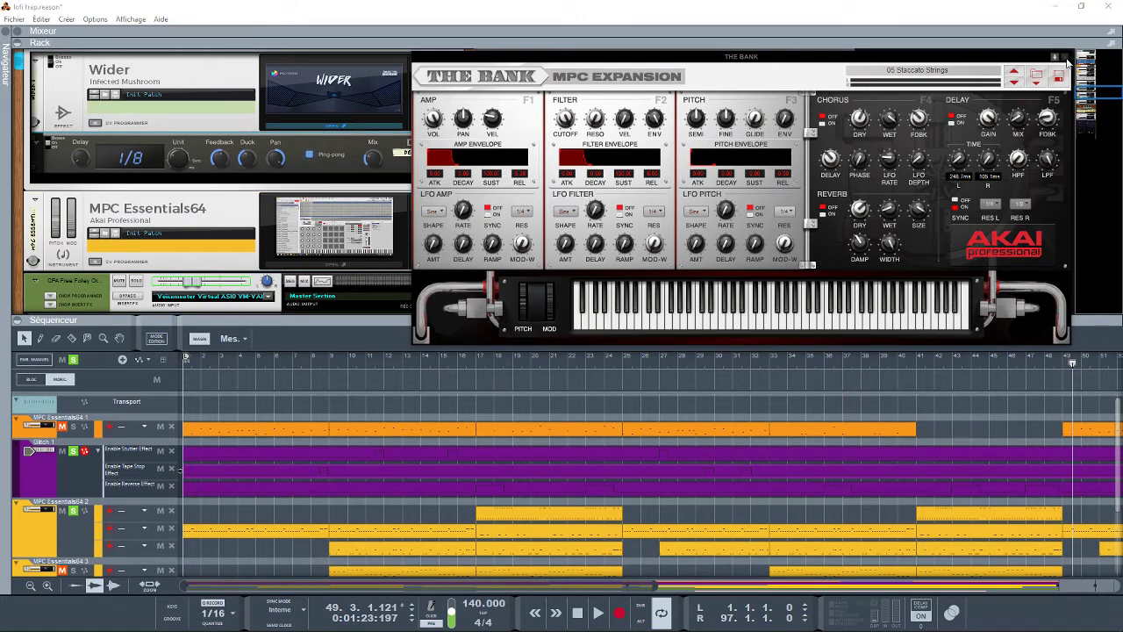
left_click(1066, 59)
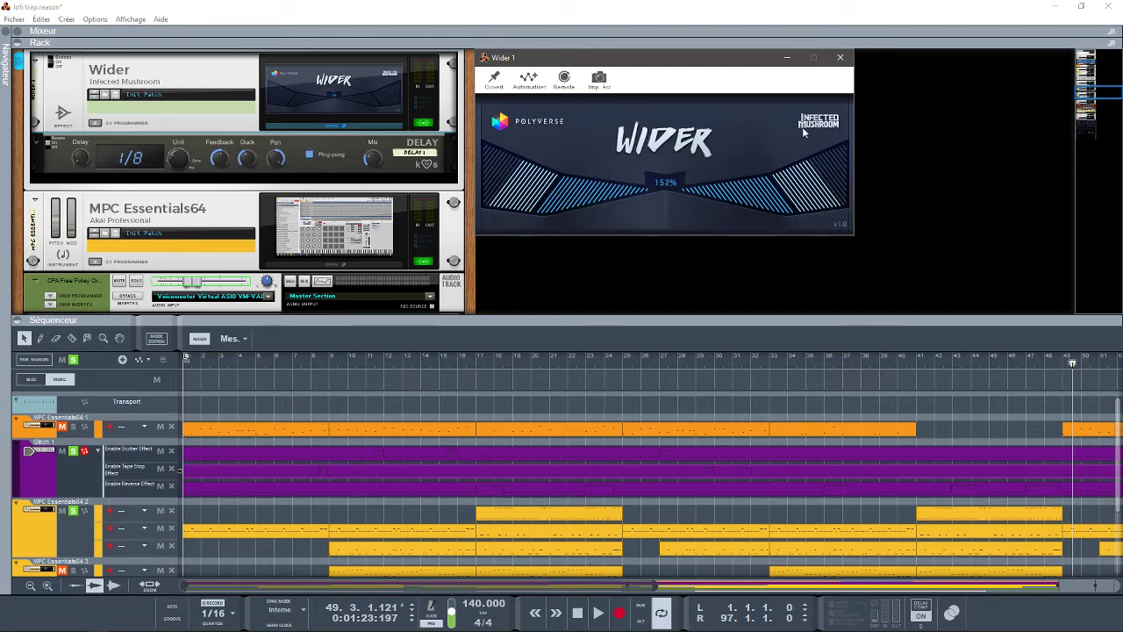
Show the Wider plugin's credits, follow its link to polyversemusic.com in the web browser and find the Wider download.
left_click(527, 127)
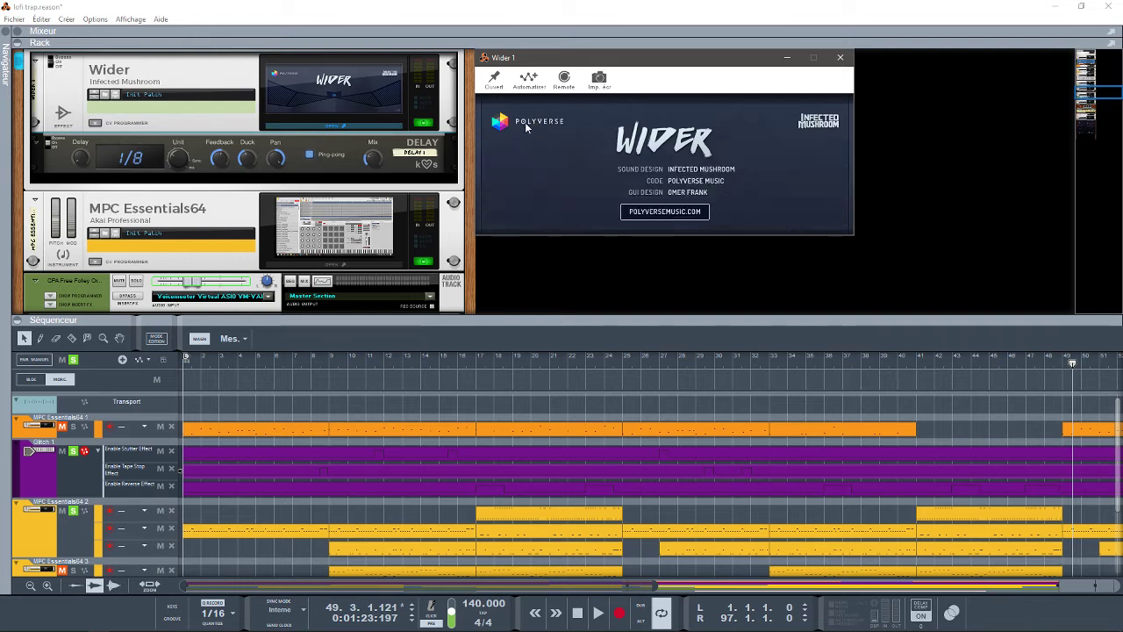
left_click(652, 212)
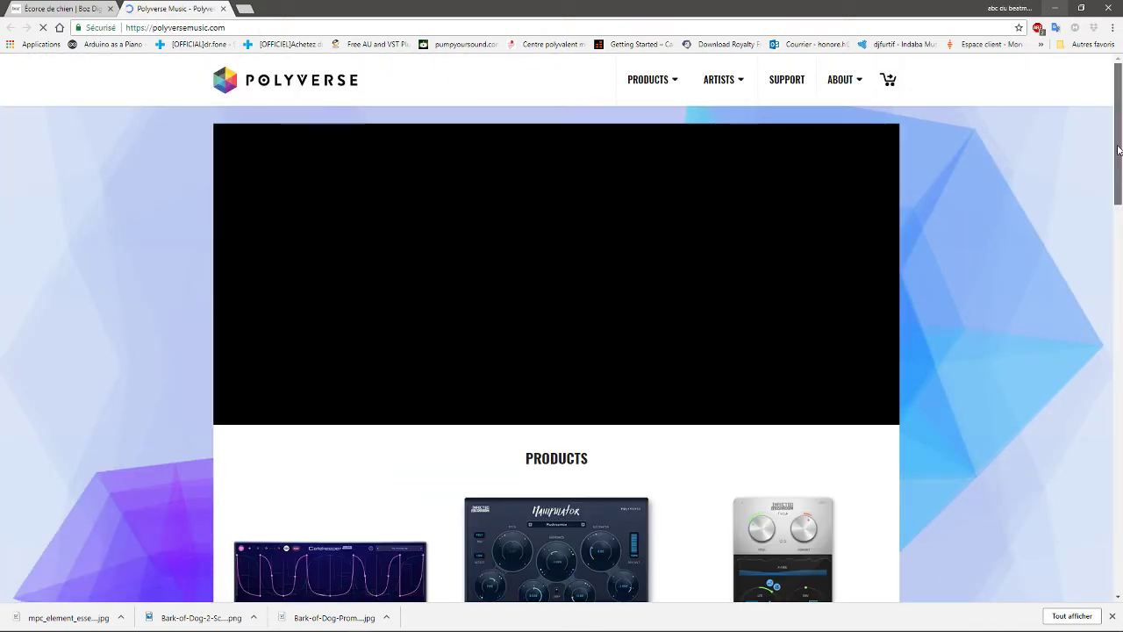
scroll(1116, 155, "down", 5)
scroll(988, 289, "down", 3)
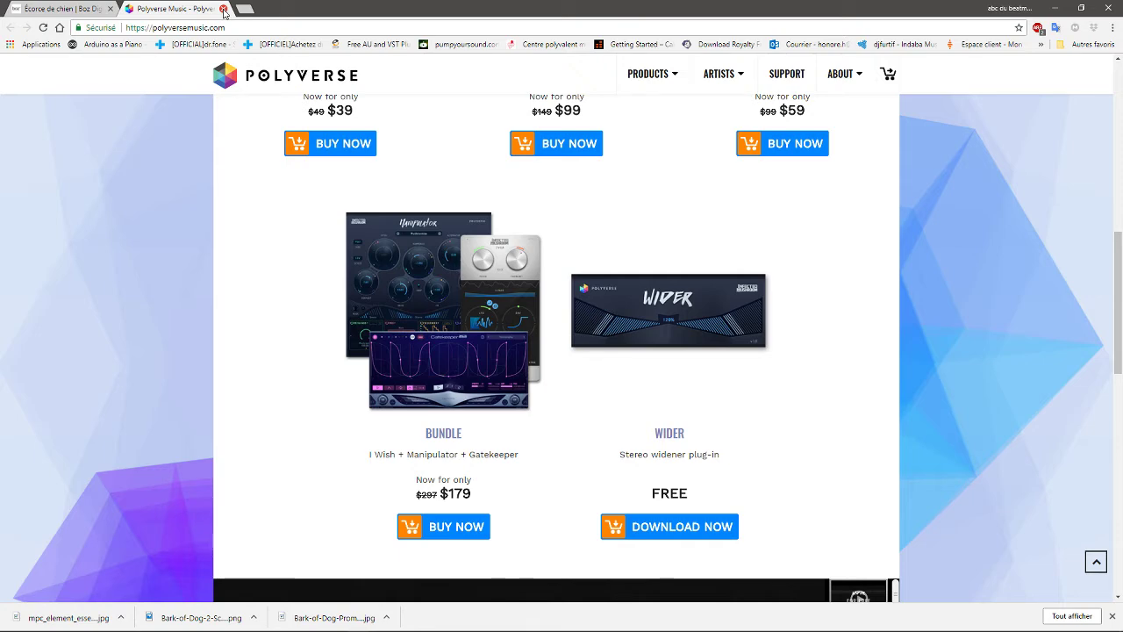
View the Boz Digital Labs Bark of Dog page in its original English and minimize the web browser.
left_click(67, 10)
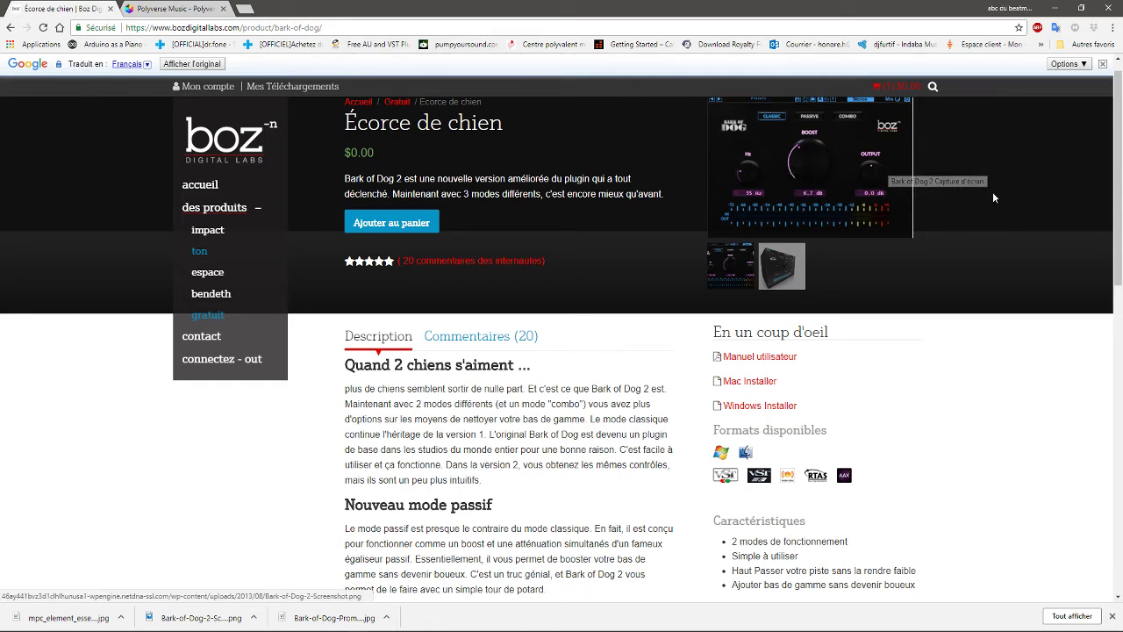
scroll(1115, 230, "up", 1)
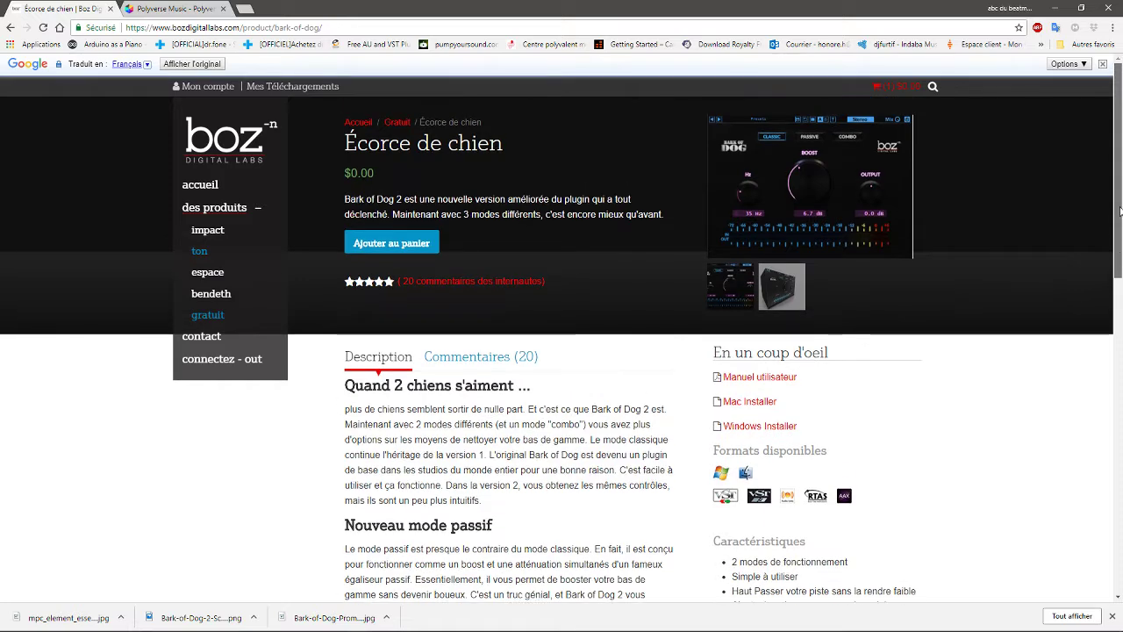
left_click(1103, 65)
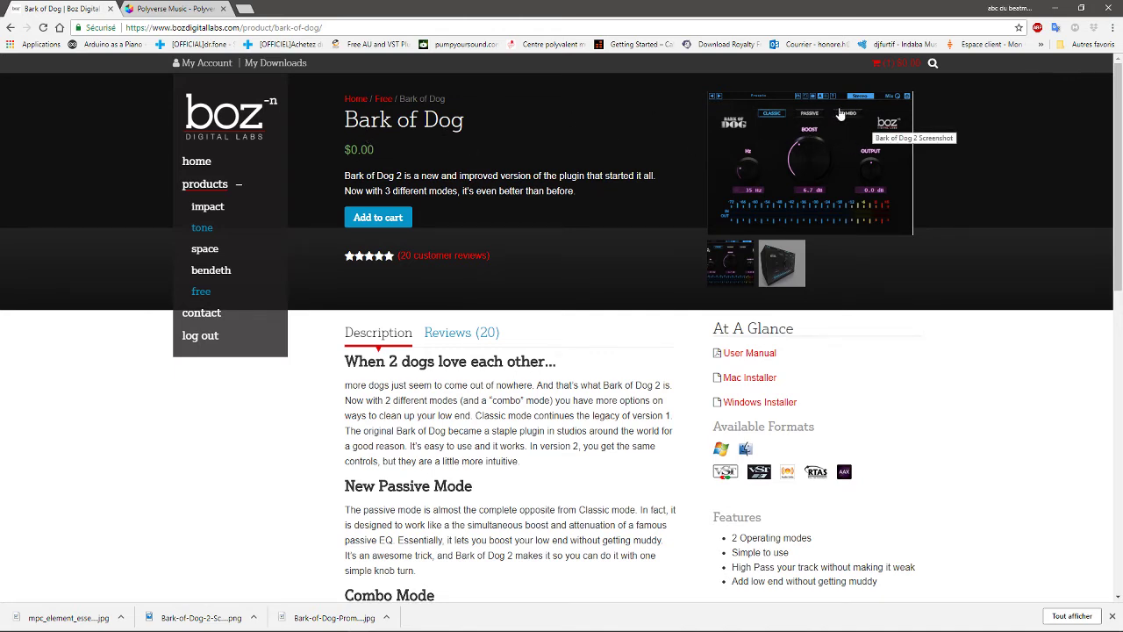
left_click(1055, 9)
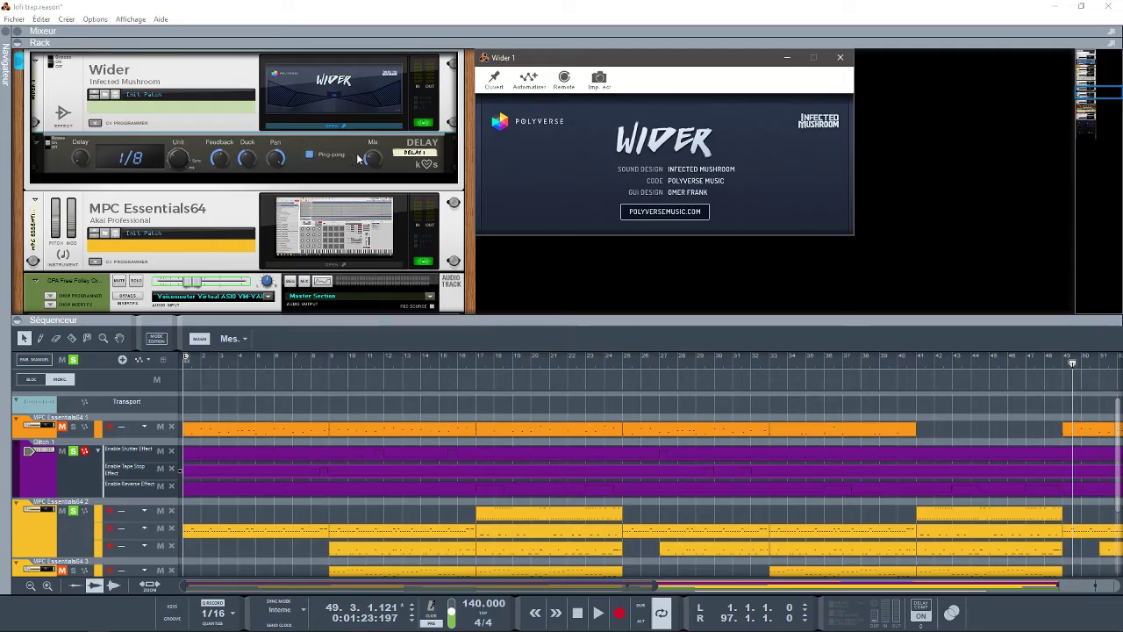
Reopen the Polyverse site from Wider, close the duplicate page and the web browser, and return Wider to its main controls.
left_click(650, 212)
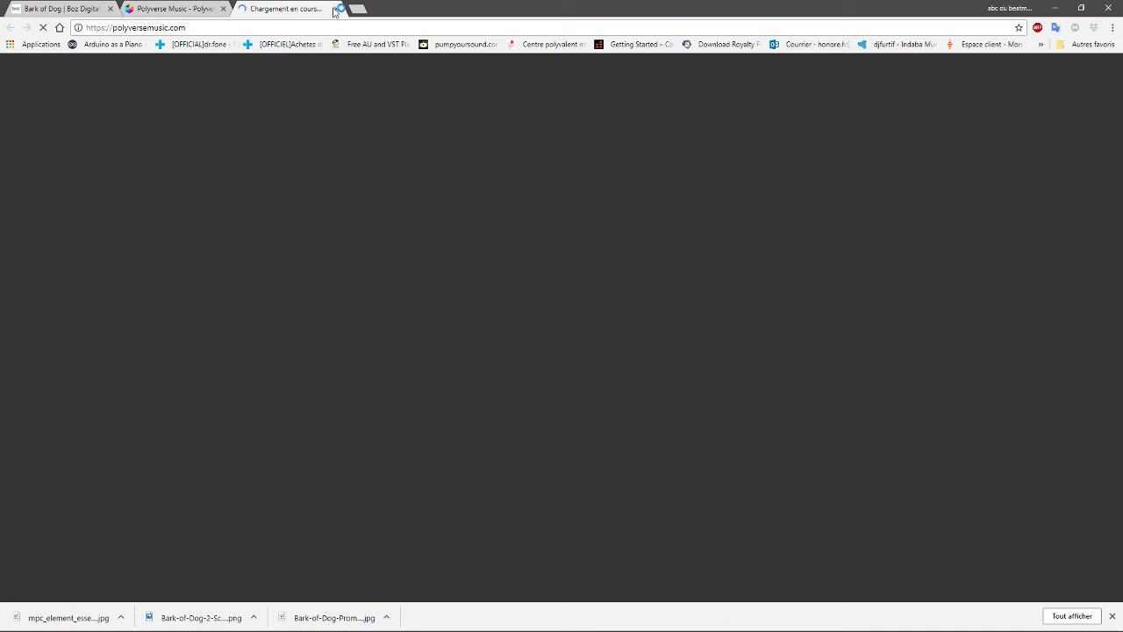
left_click(337, 9)
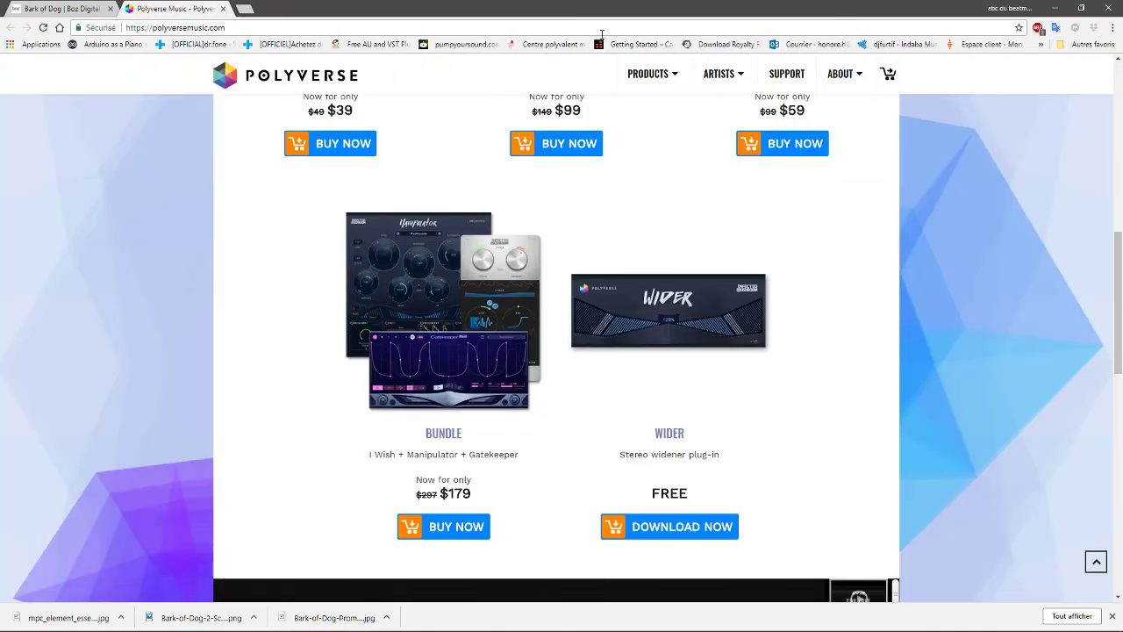
left_click(1108, 7)
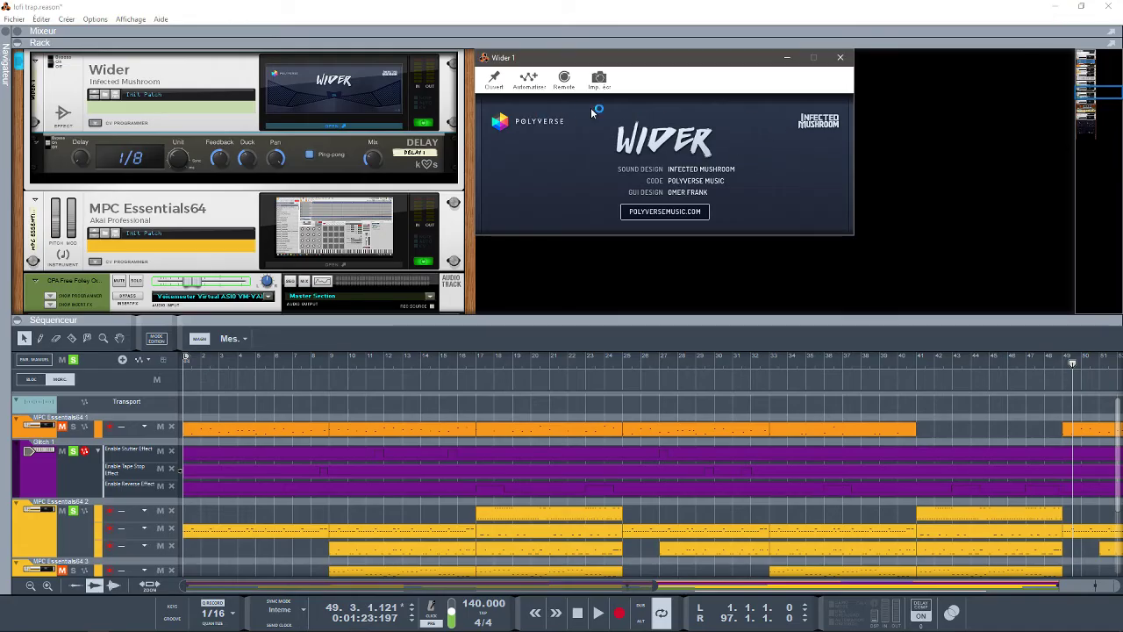
left_click(542, 125)
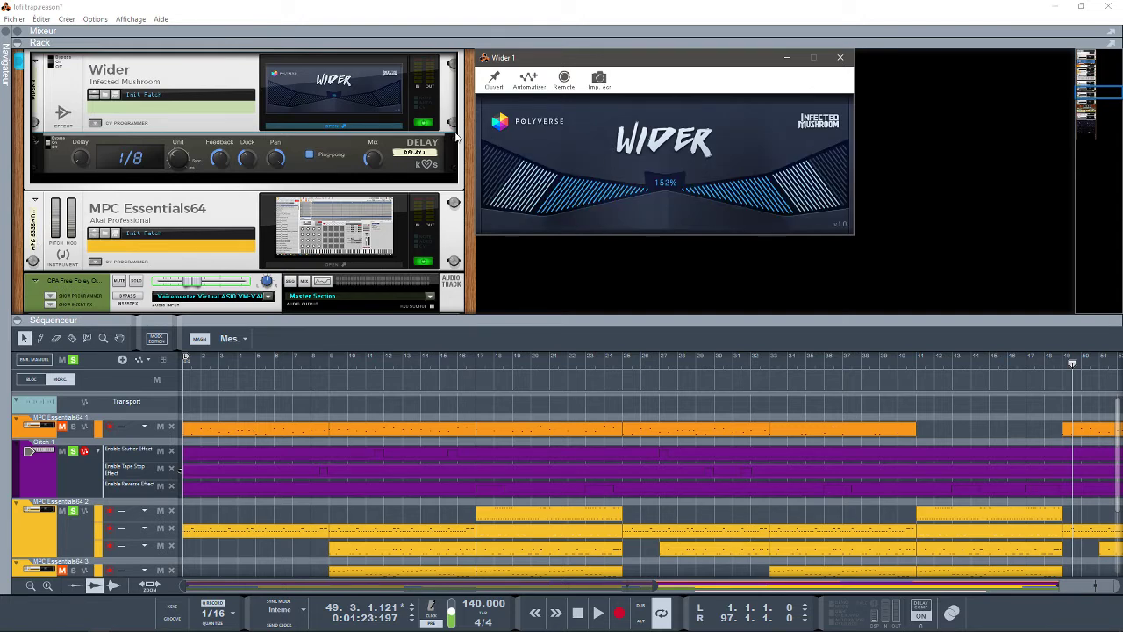
Browse the effects to Boz Digital Labs and add the original BarkOfDog to the empty space at the end of the rack.
left_click(5, 37)
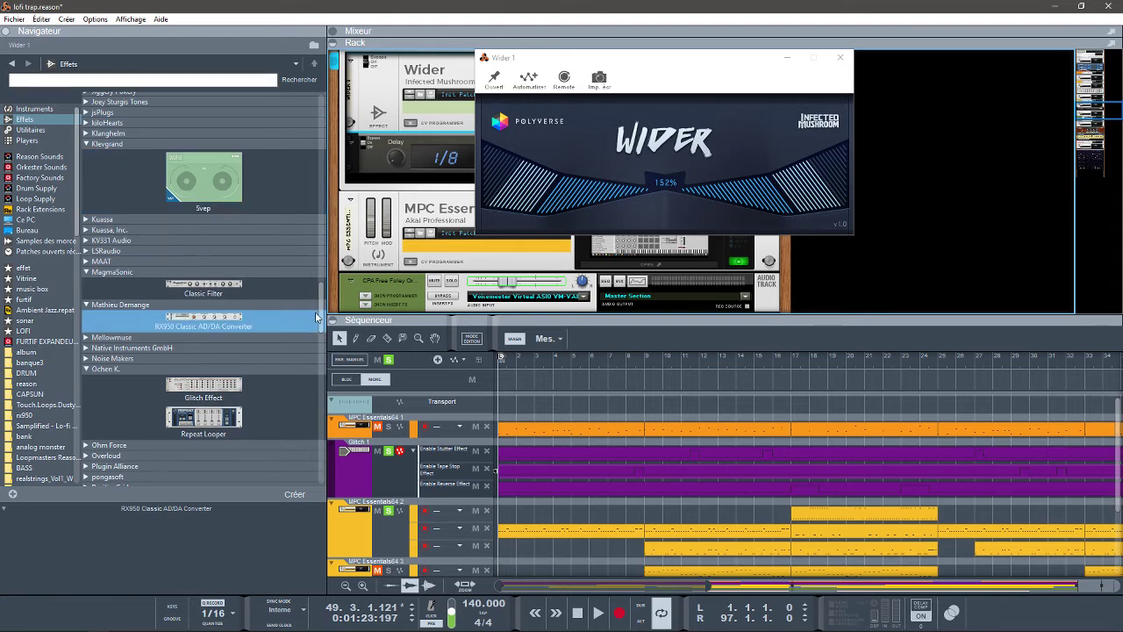
left_click_drag(322, 317, 338, 150)
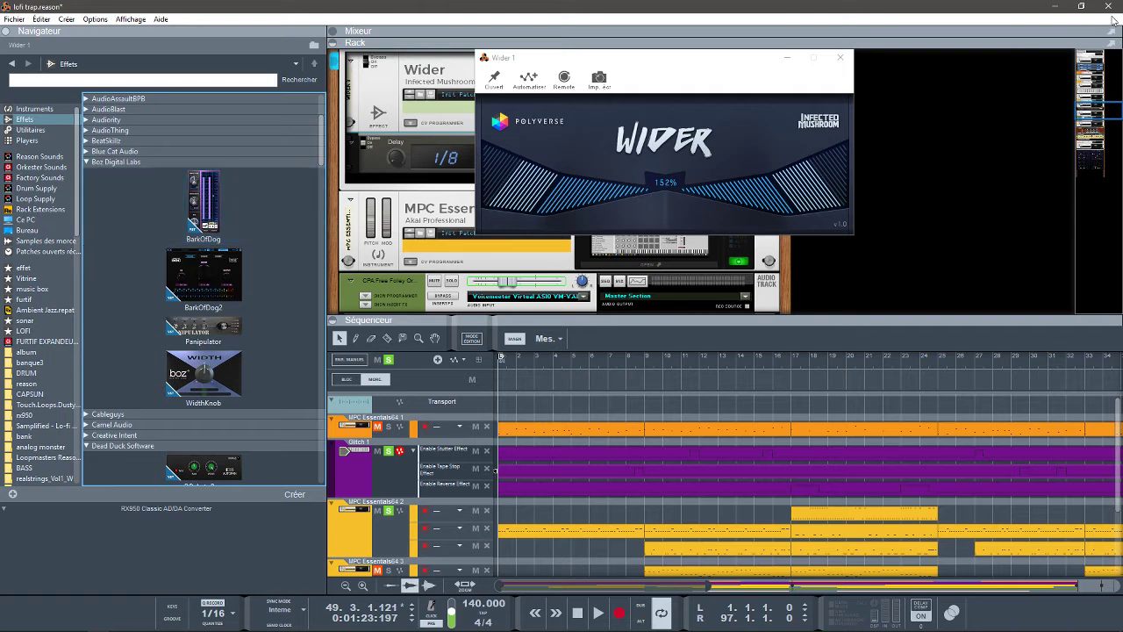
left_click_drag(1100, 96, 1041, 233)
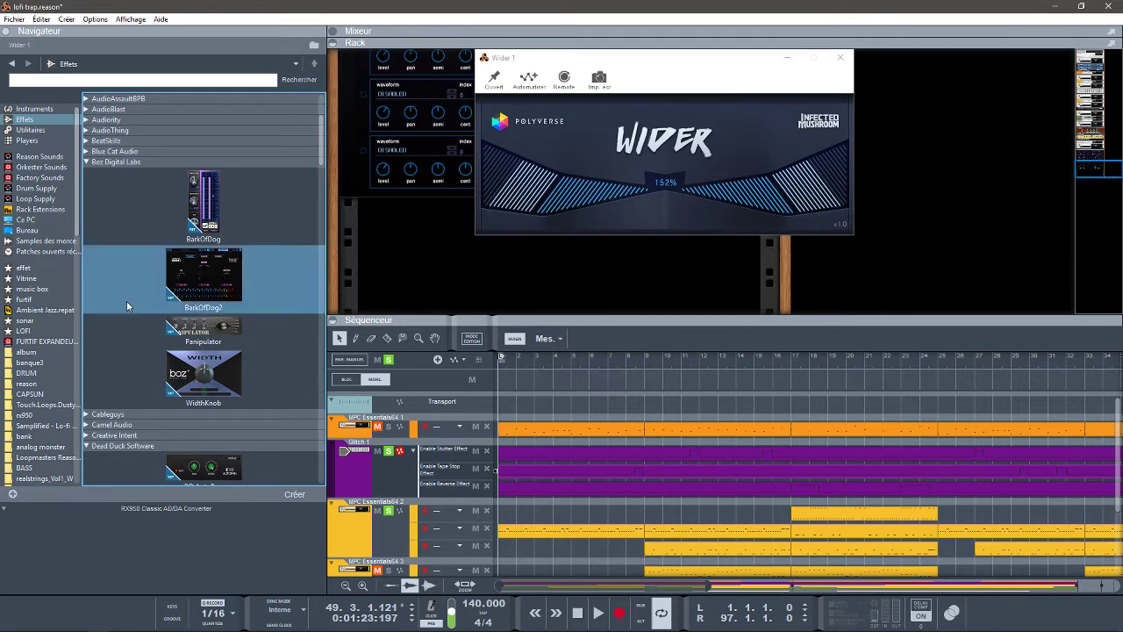
left_click_drag(189, 215, 447, 259)
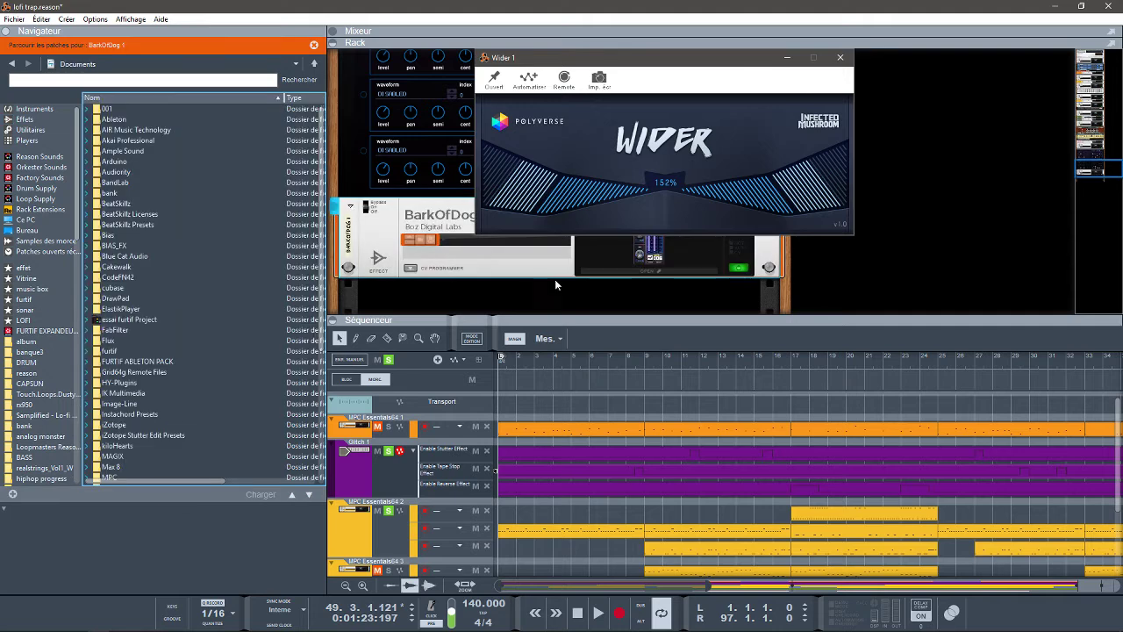
Open the BarkOfDog 1 interface, place it beside the Wider window to show its controls, and close it.
left_click(609, 274)
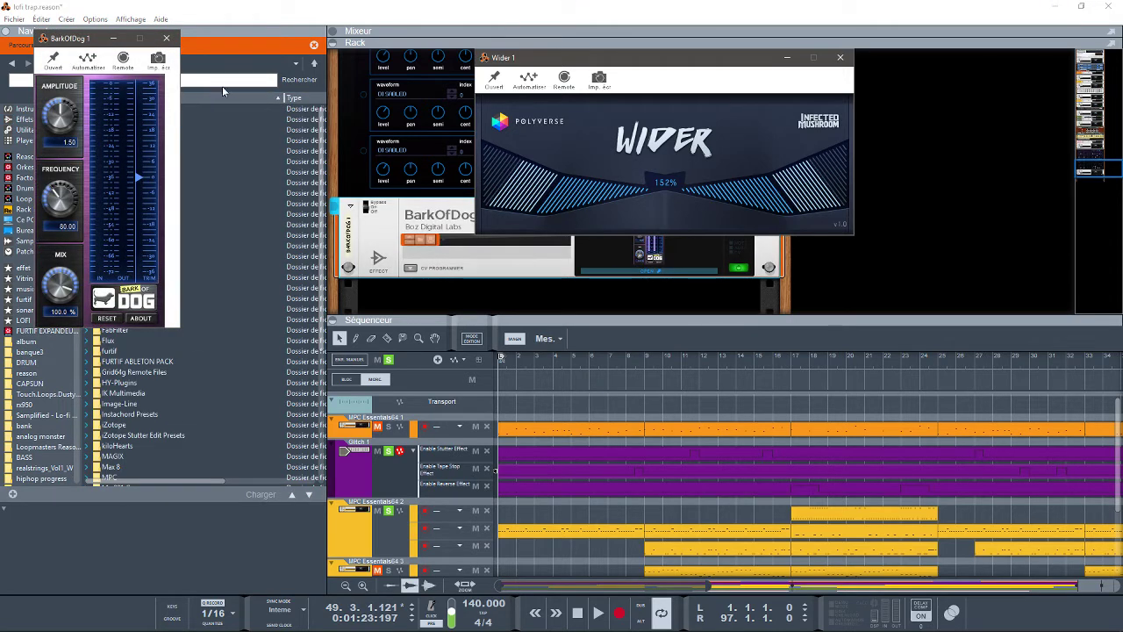
left_click_drag(87, 33, 927, 70)
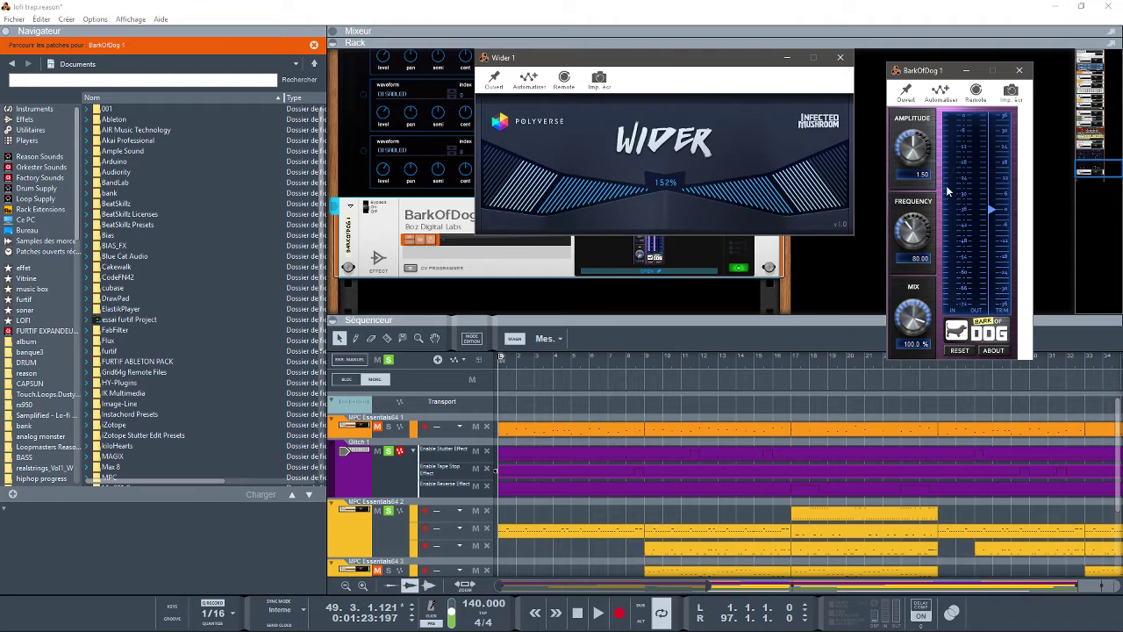
left_click(1019, 70)
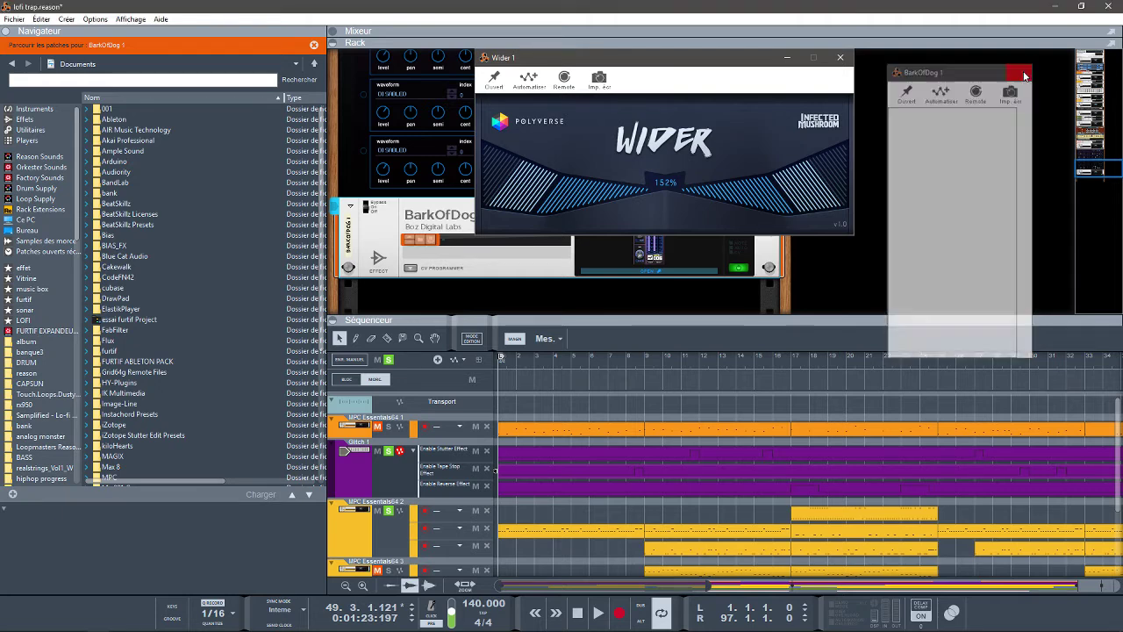
Delete the BarkOfDog device from the end of the rack.
left_click(383, 211)
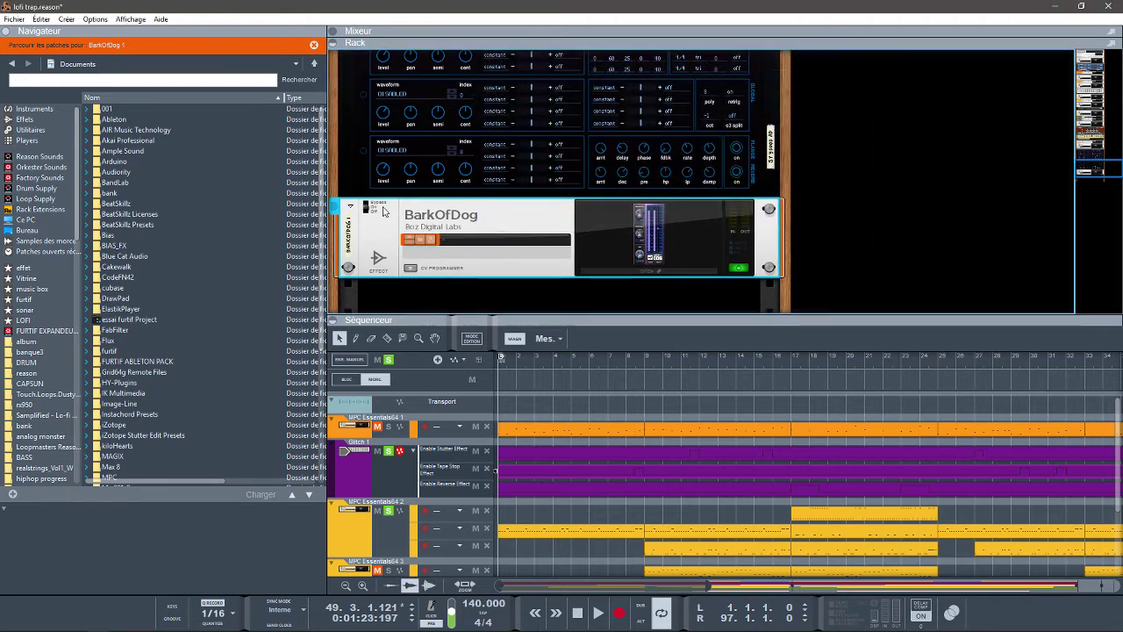
key("Delete")
key("Return")
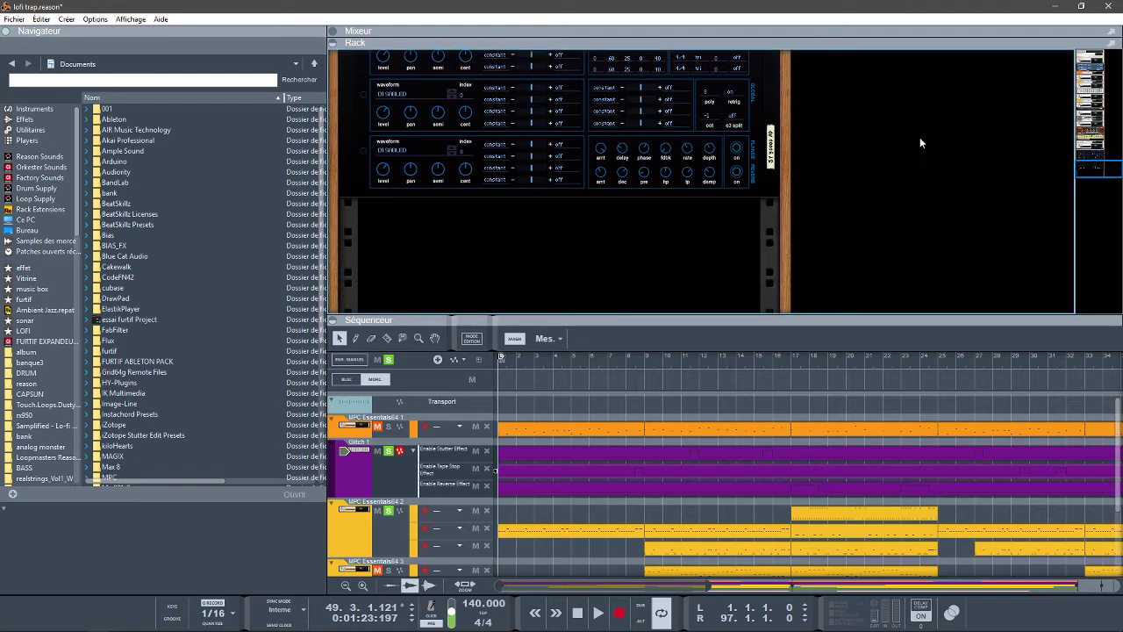
Open the BarkOfDog2 interface under the MPC Essentials64 2 mix channel, show its preset list without changing the preset, and close it.
left_click_drag(1092, 167, 1086, 81)
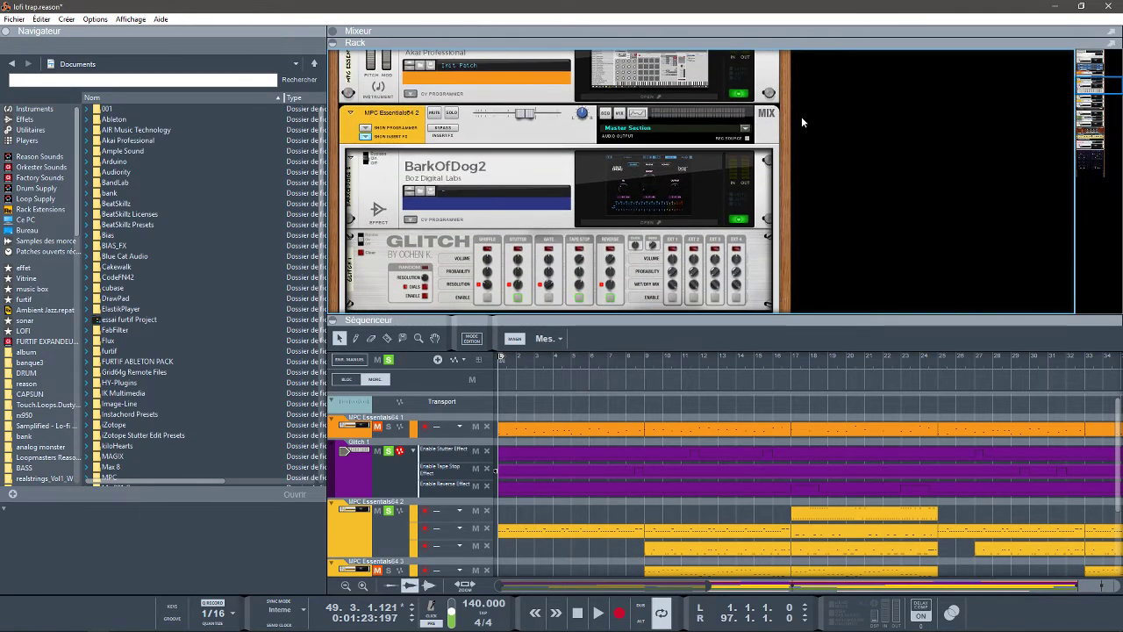
left_click(654, 224)
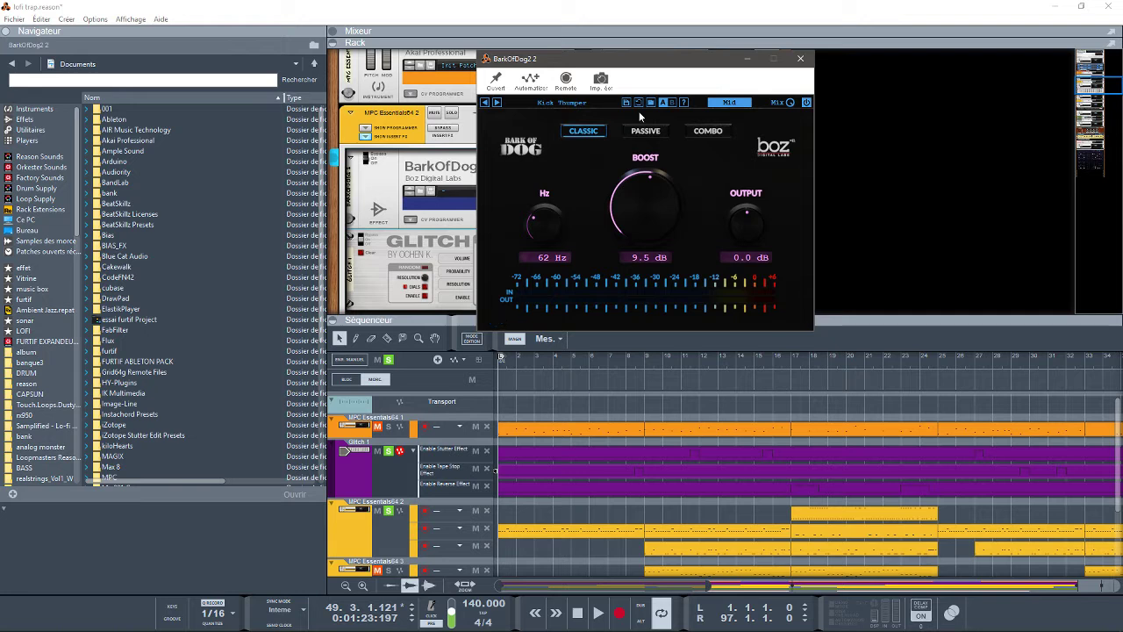
left_click(566, 105)
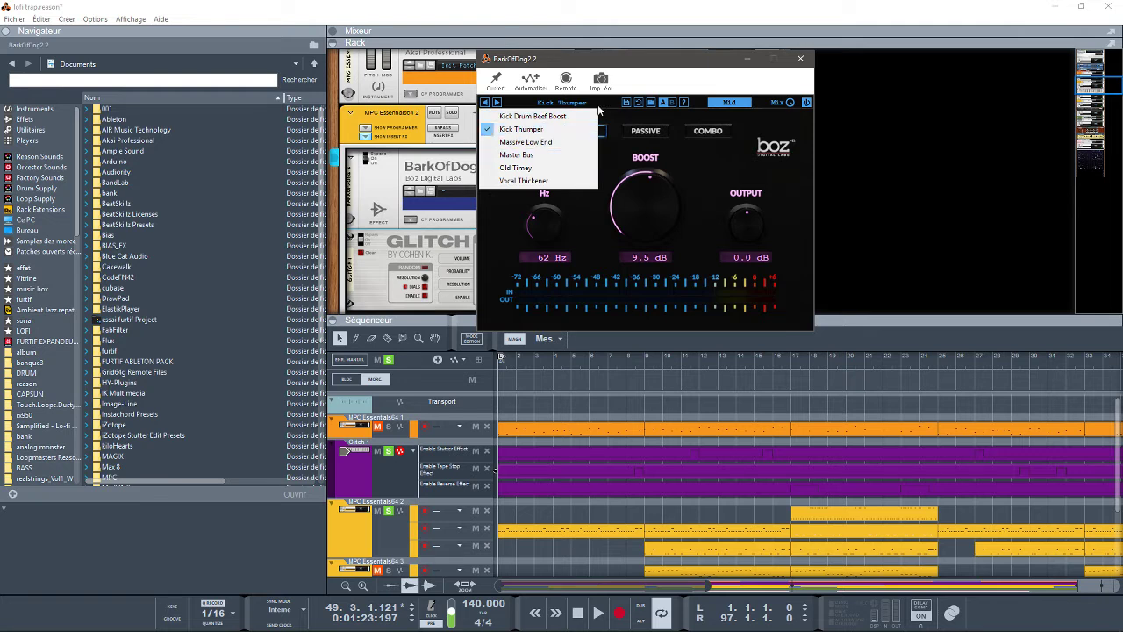
left_click(700, 66)
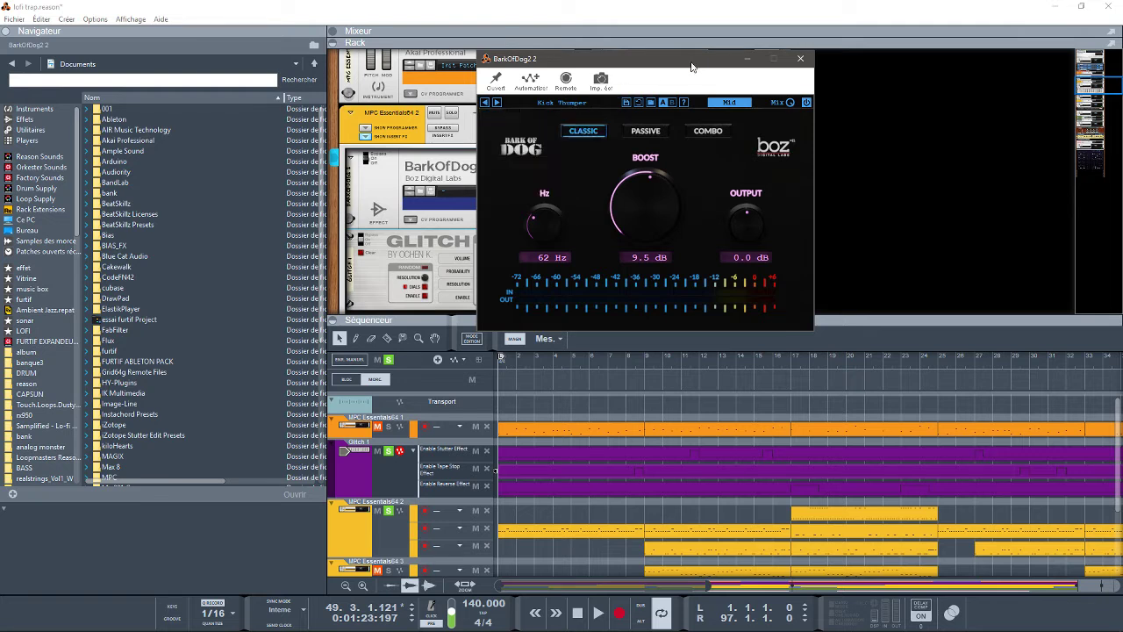
left_click(796, 61)
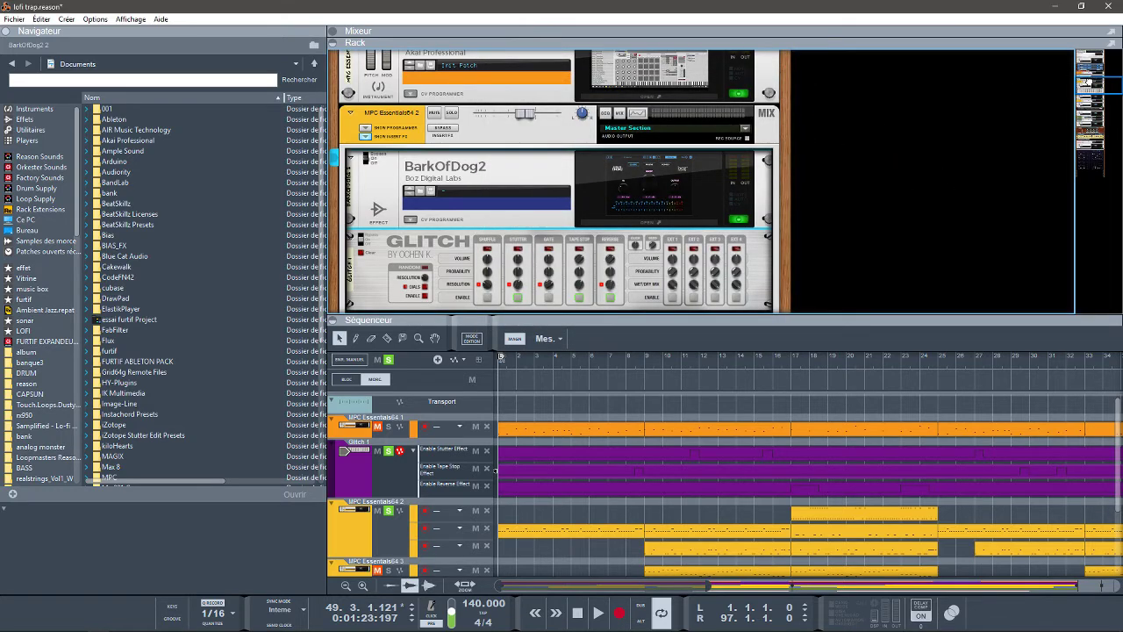
Reopen MPC Essentials64 3 from the rack and display its THE BANK plugin editor.
left_click_drag(1089, 83, 1097, 115)
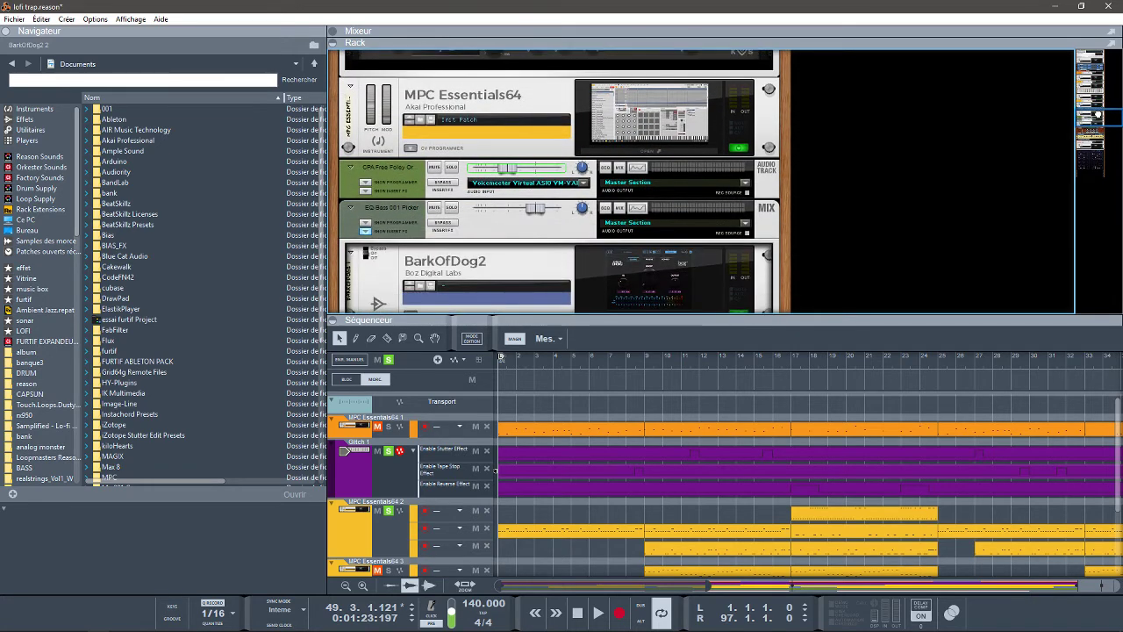
left_click(654, 152)
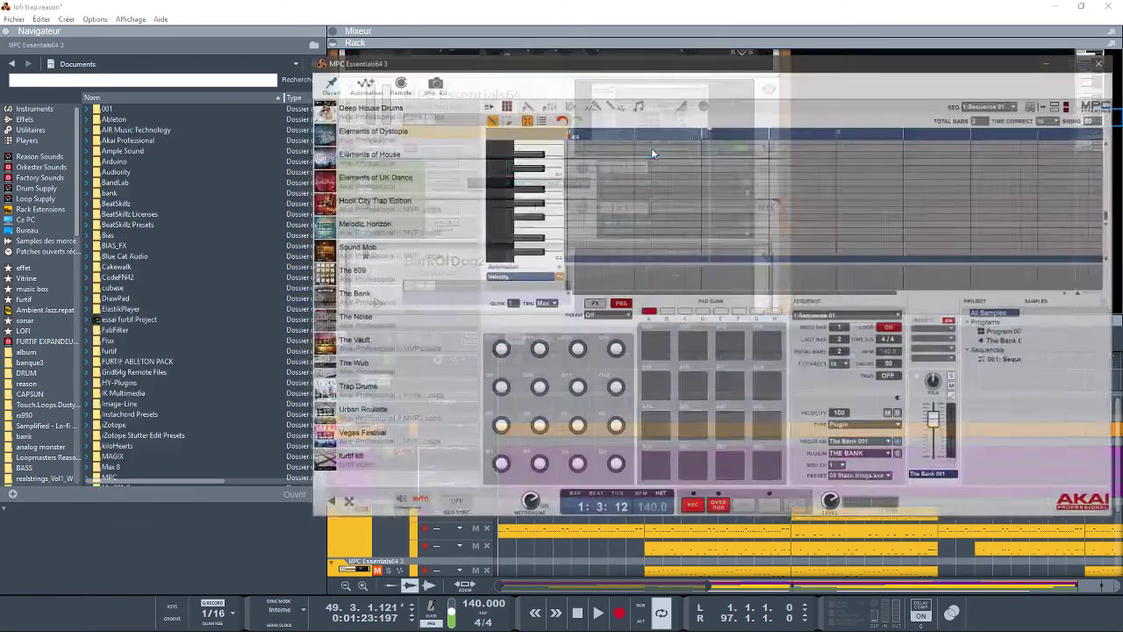
left_click(899, 454)
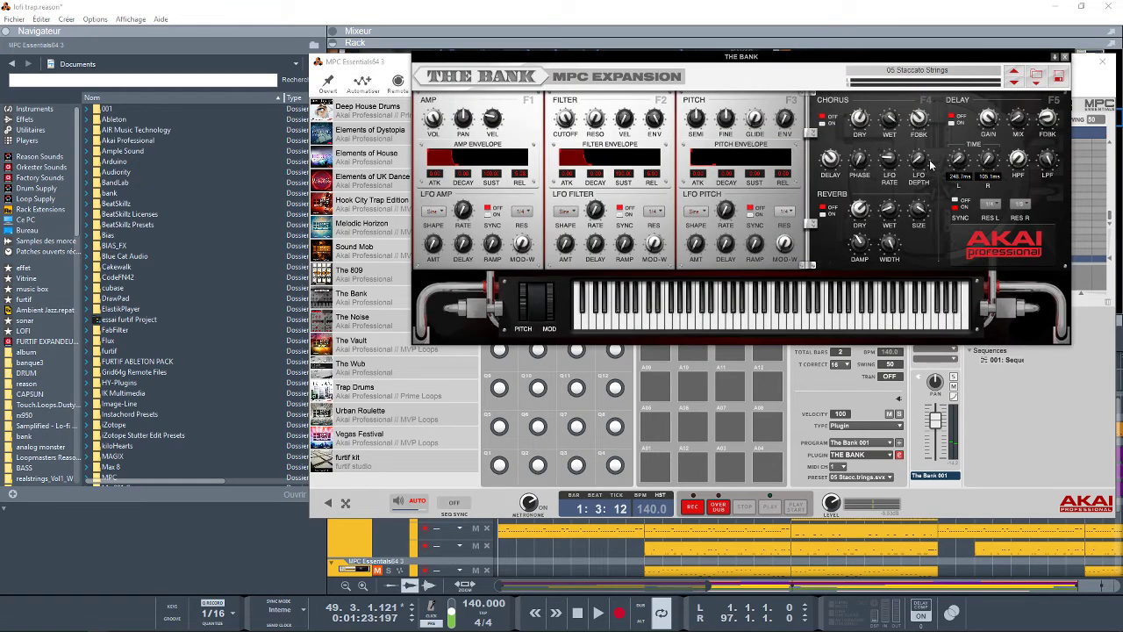
left_click(1065, 58)
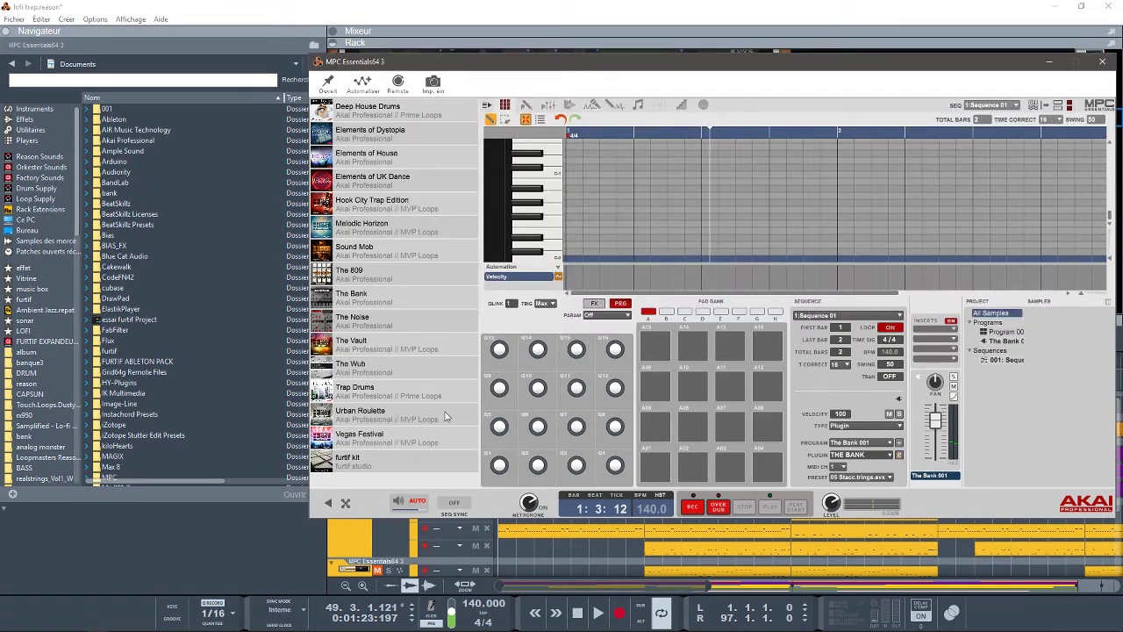
left_click(899, 443)
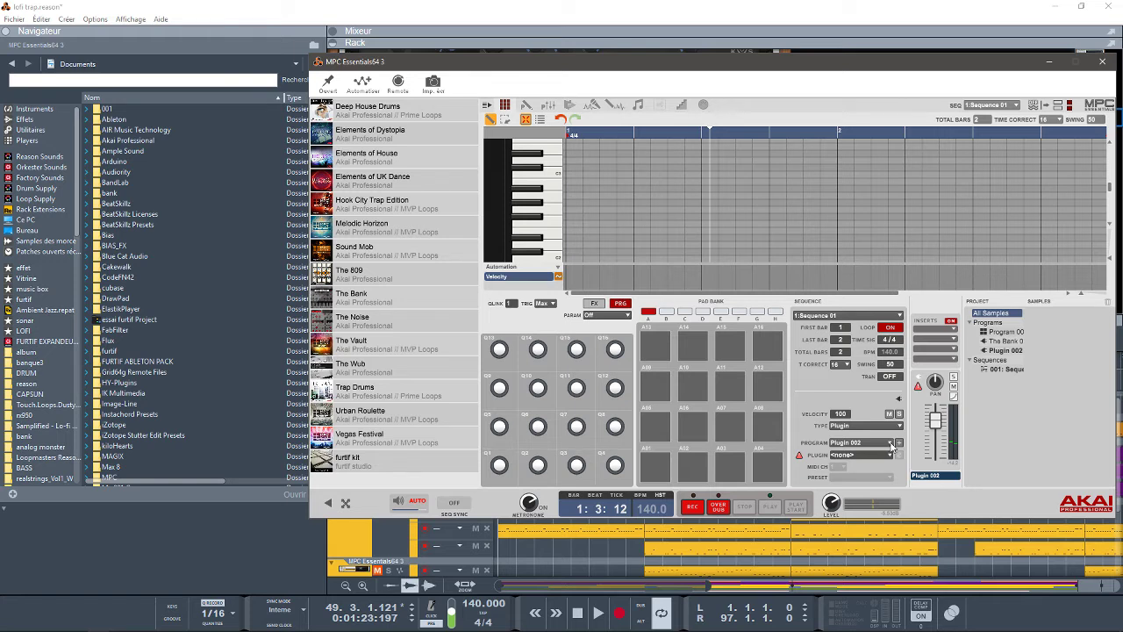
right_click(1003, 350)
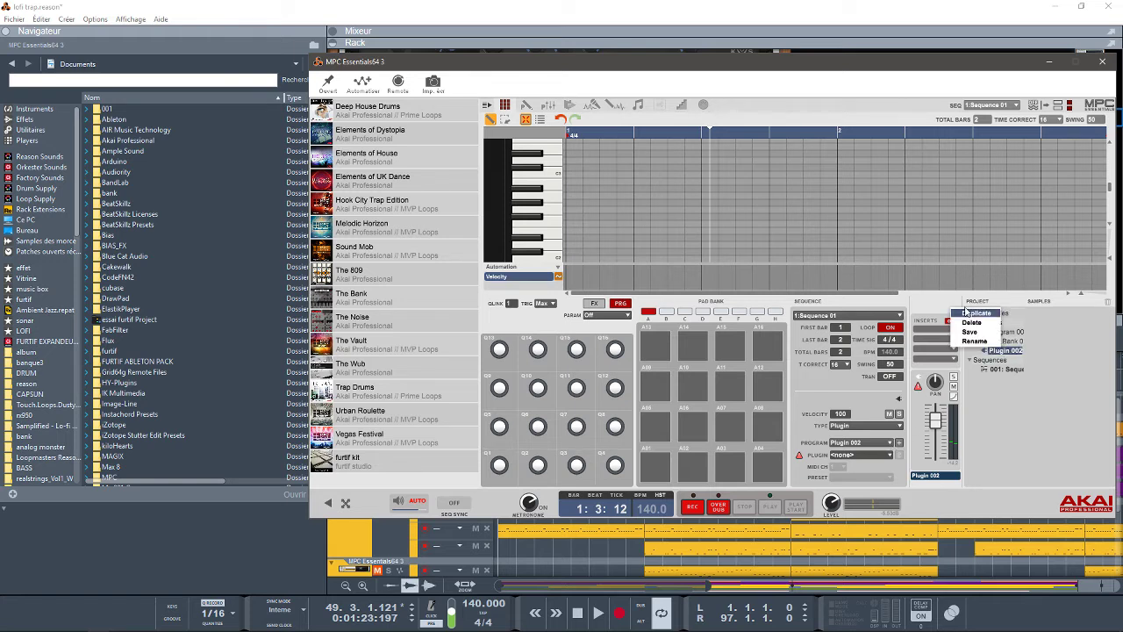
left_click(972, 322)
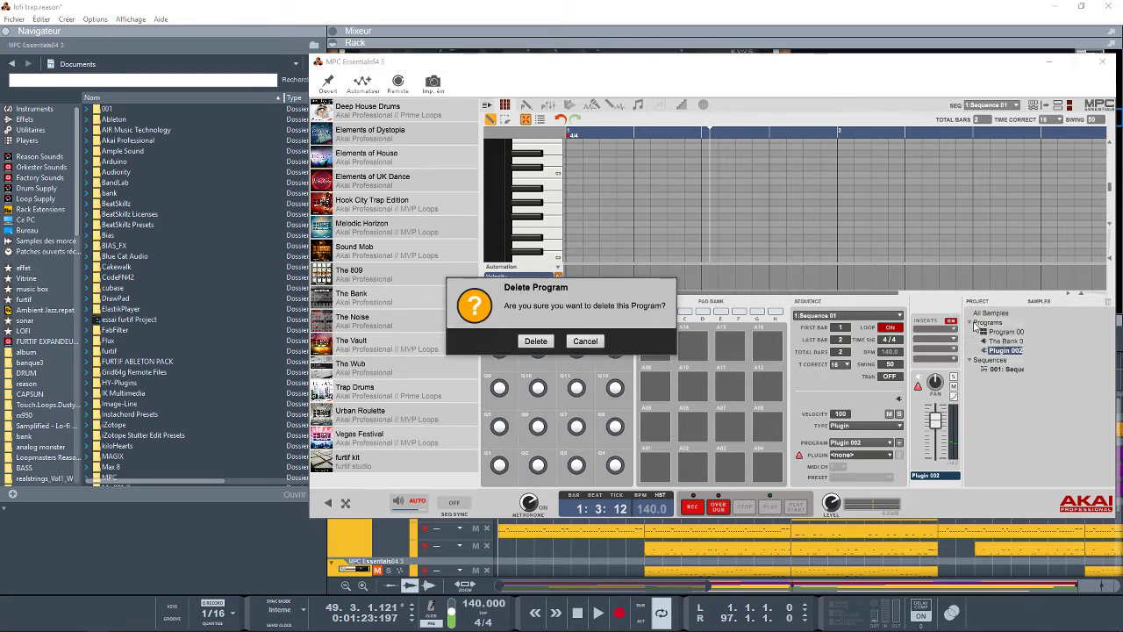
left_click(537, 342)
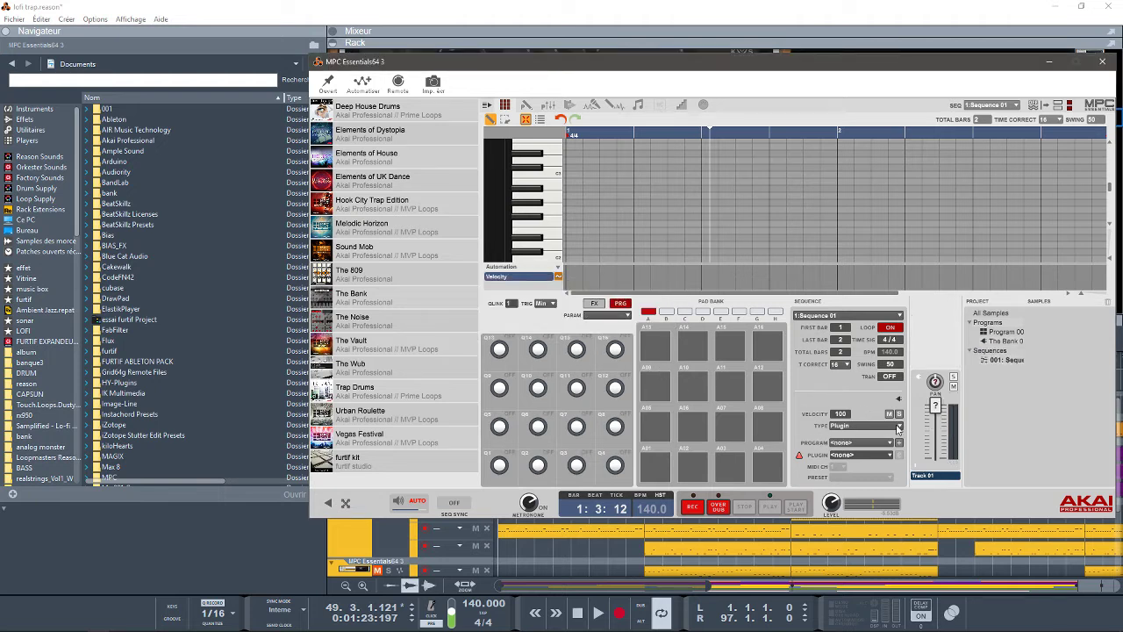
Set the track's program in MPC Essentials64 3 to The Bank 001, keeping the Plugin track type.
left_click(897, 427)
left_click(849, 445)
left_click(892, 443)
left_click(888, 457)
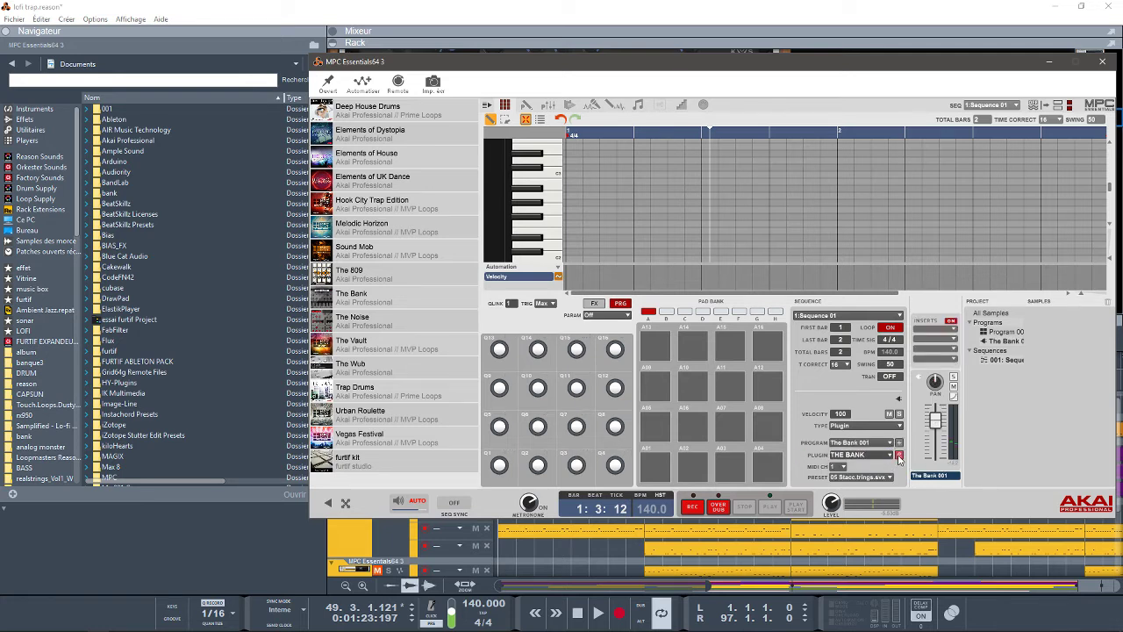
Show THE BANK plugin editor briefly and close it together with the MPC Essentials64 3 window.
left_click(899, 455)
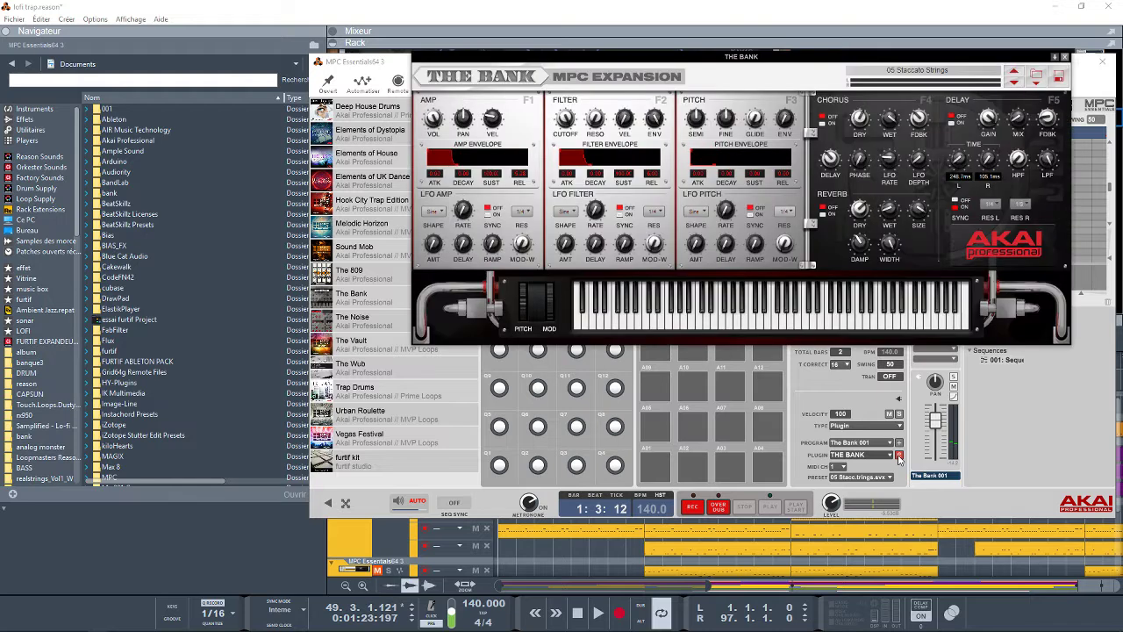
left_click(1065, 58)
left_click(1103, 65)
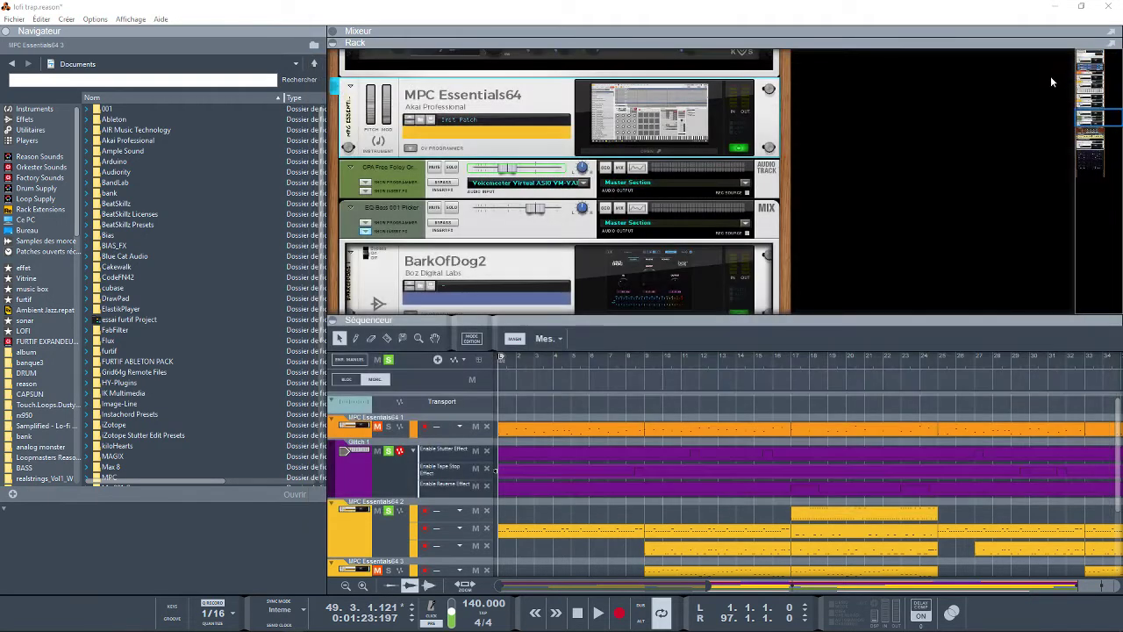
Create another Akai Professional MPC Essentials64 instrument at the end of the rack and open its interface.
left_click(1102, 200)
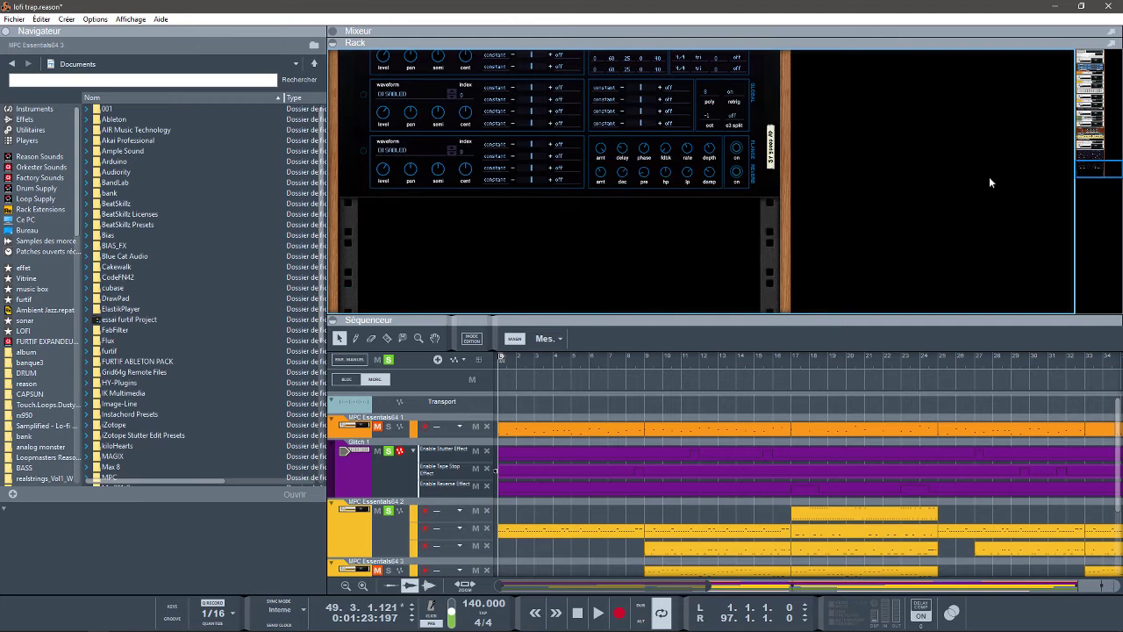
left_click(37, 108)
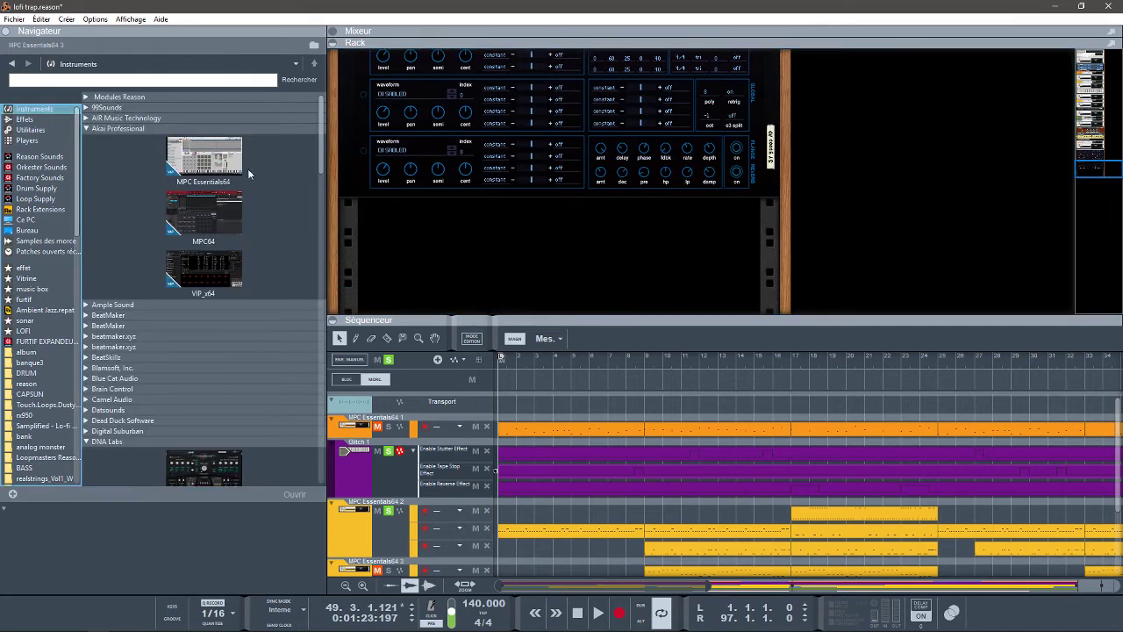
mouse_move(247, 173)
left_mouse_down()
mouse_move(230, 167)
mouse_move(478, 272)
mouse_move(578, 279)
left_mouse_up()
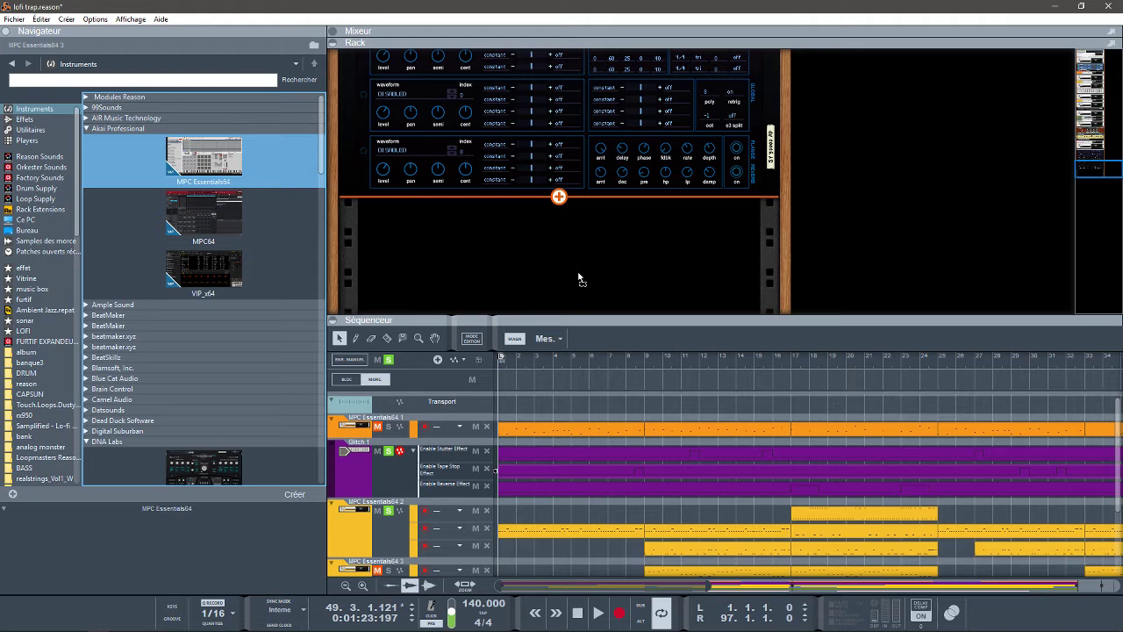
left_click_drag(578, 280, 578, 279)
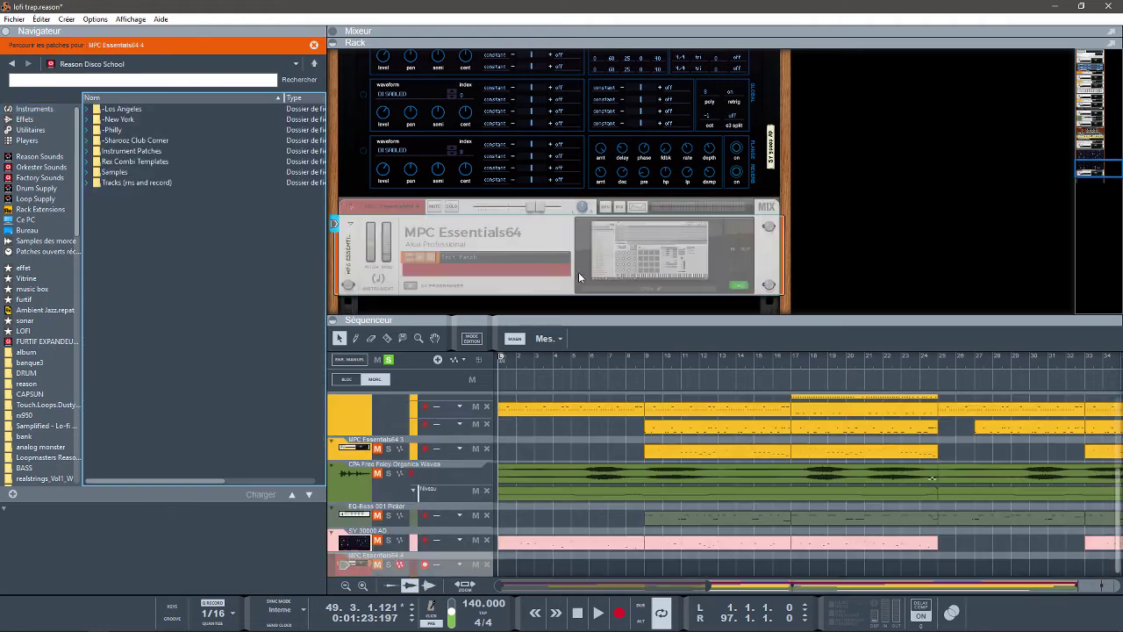
left_click(640, 287)
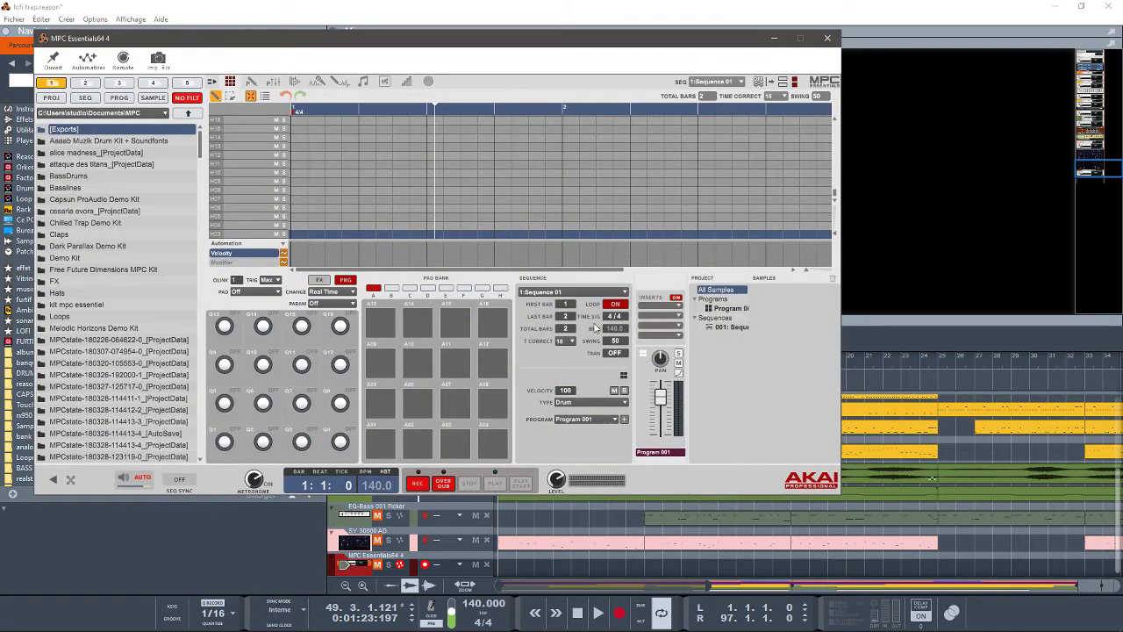
Change the new instrument's track type to Plugin and load The Noise from the Akai Professional MPC expansions.
left_click(626, 403)
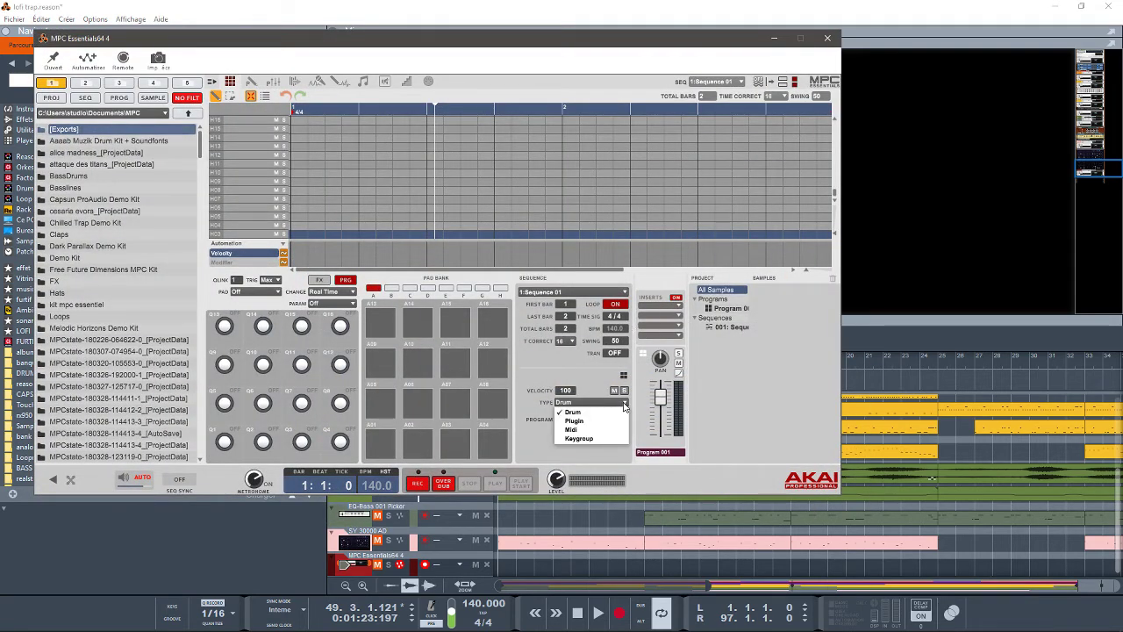
left_click(575, 422)
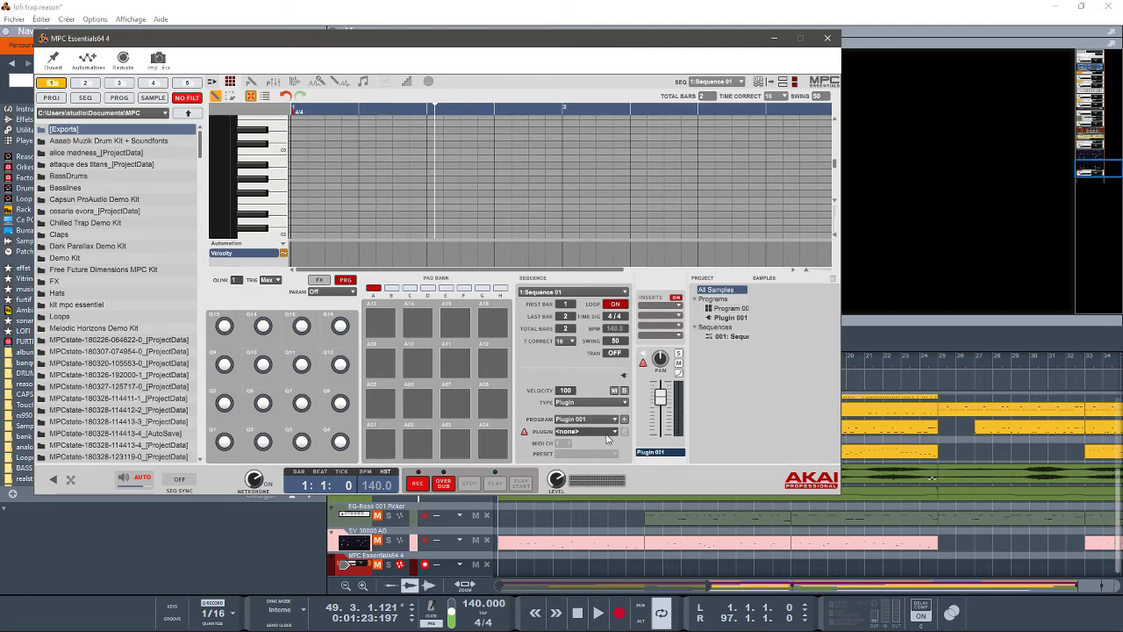
left_click(618, 433)
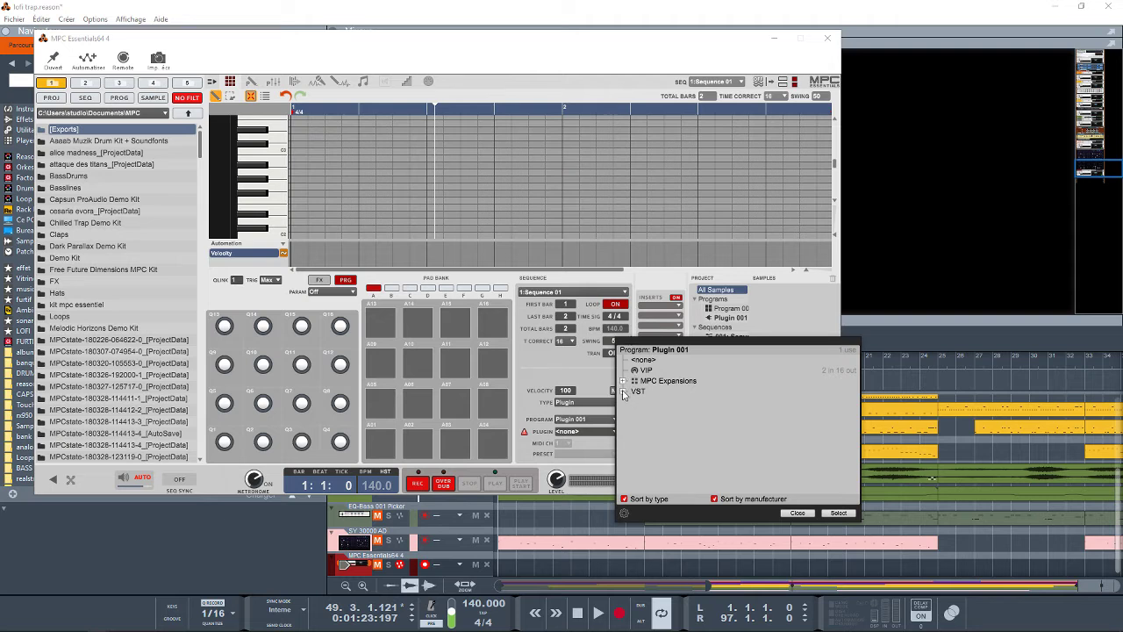
left_click(623, 381)
left_click(634, 392)
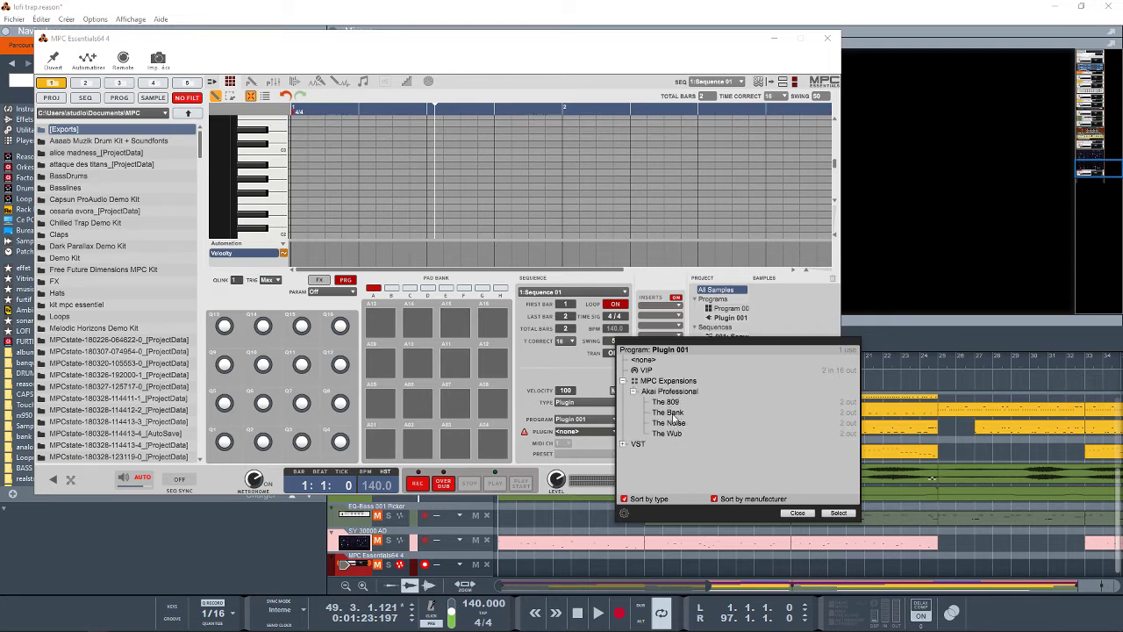
left_click(671, 423)
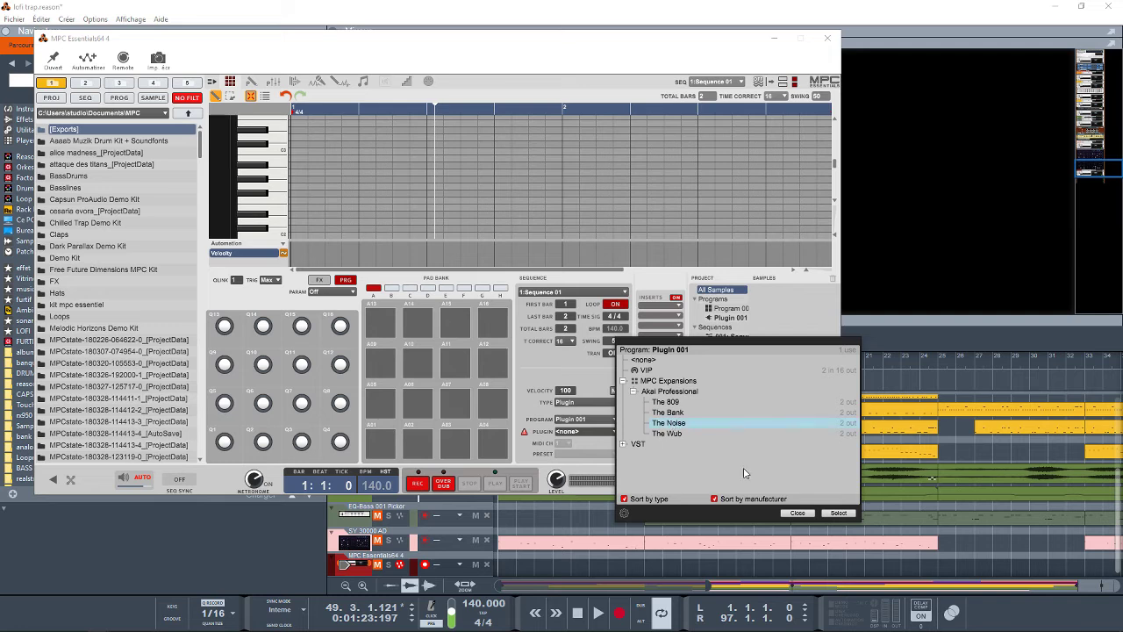
left_click(839, 513)
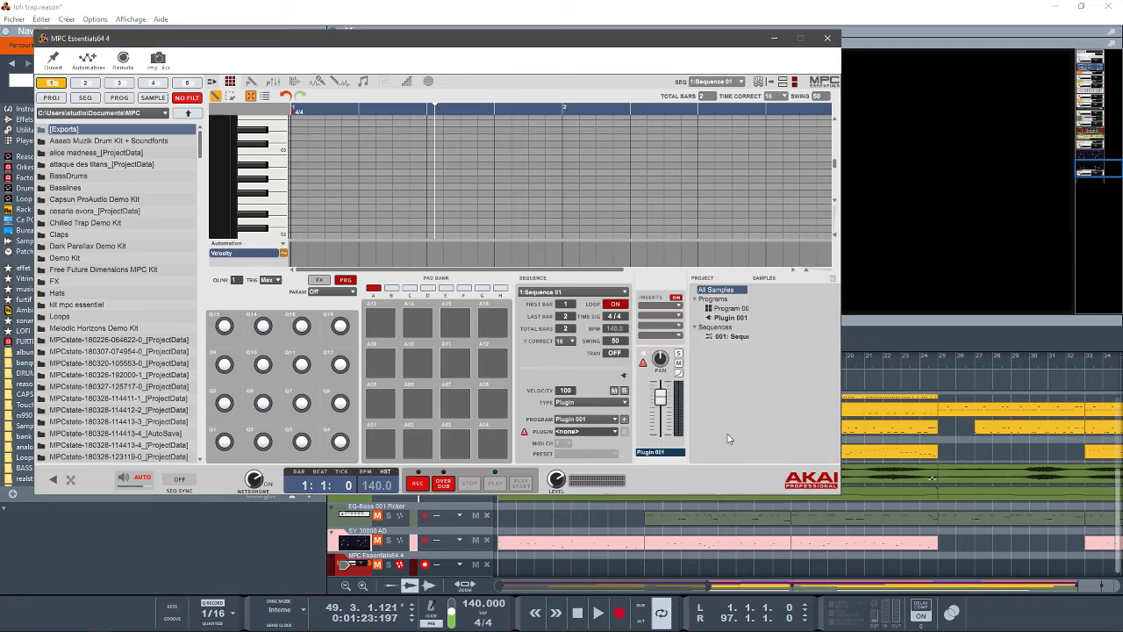
Open THE NOISE editor, play a few notes on its keyboard, and close the MPC and plugin windows.
left_click(624, 431)
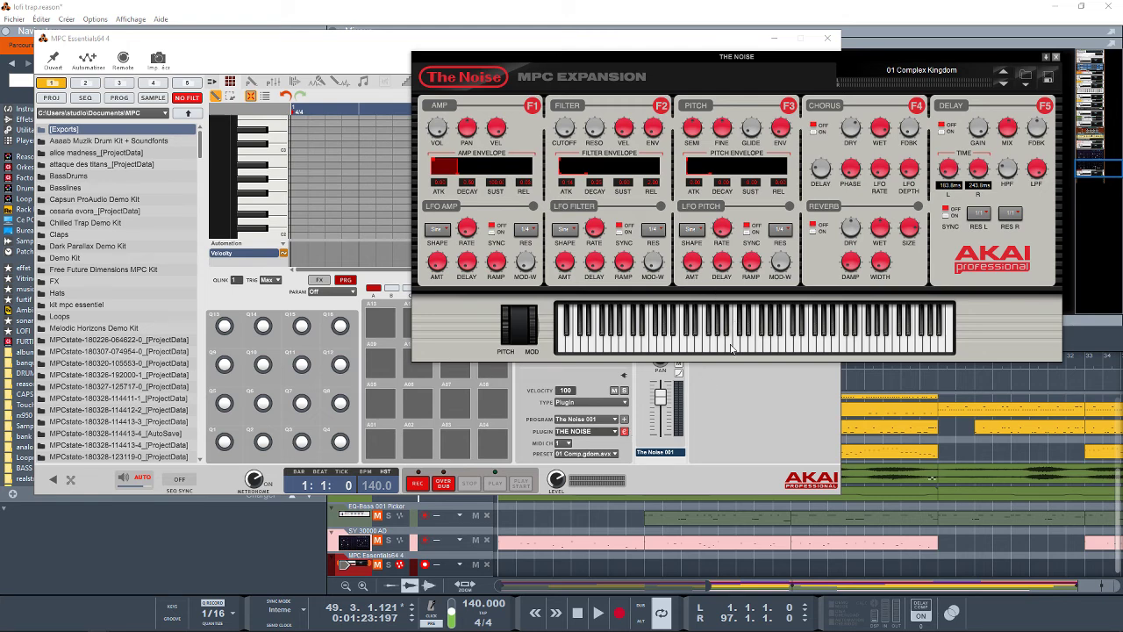
left_click(730, 347)
left_click(777, 346)
left_click(836, 347)
left_click(1070, 61)
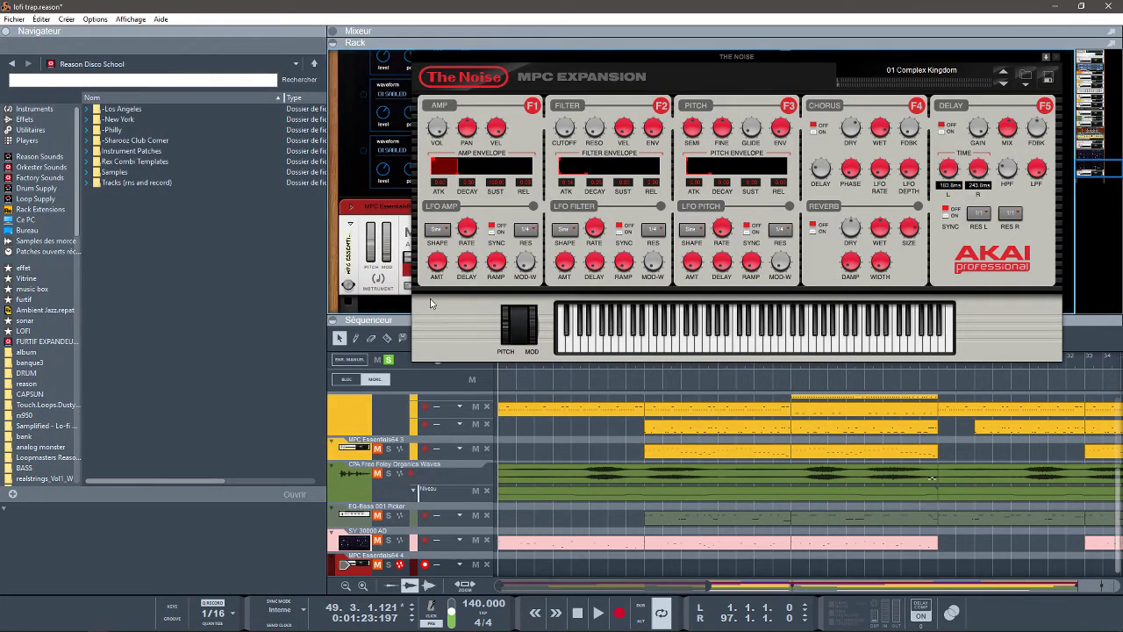
left_click(1048, 56)
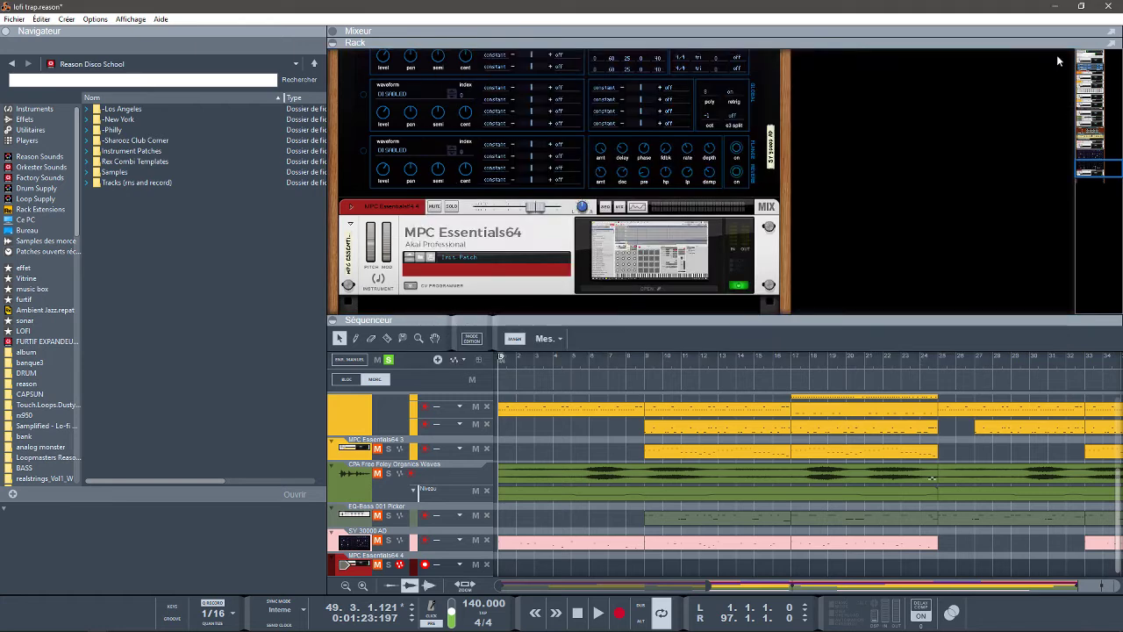
Delete the MPC Essentials64 4 instrument from the end of the rack.
left_click(481, 244)
key("Delete")
key("Escape")
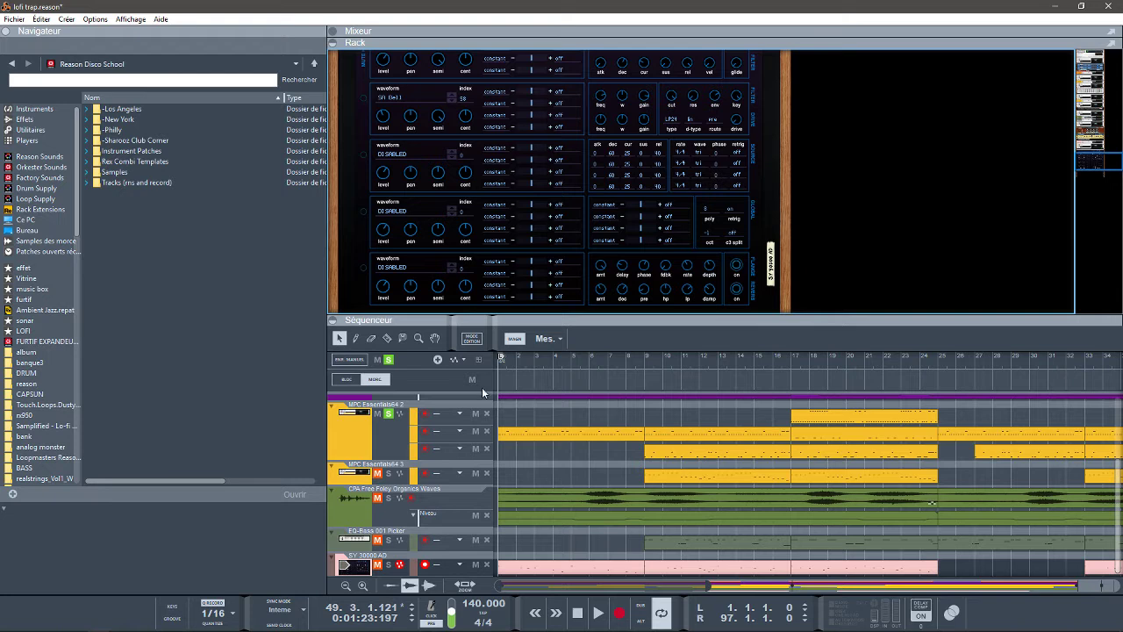
Switch the solo from the MPC Essentials64 2 track to MPC Essentials64 3 and place the song position at bar 9.
left_click(388, 416)
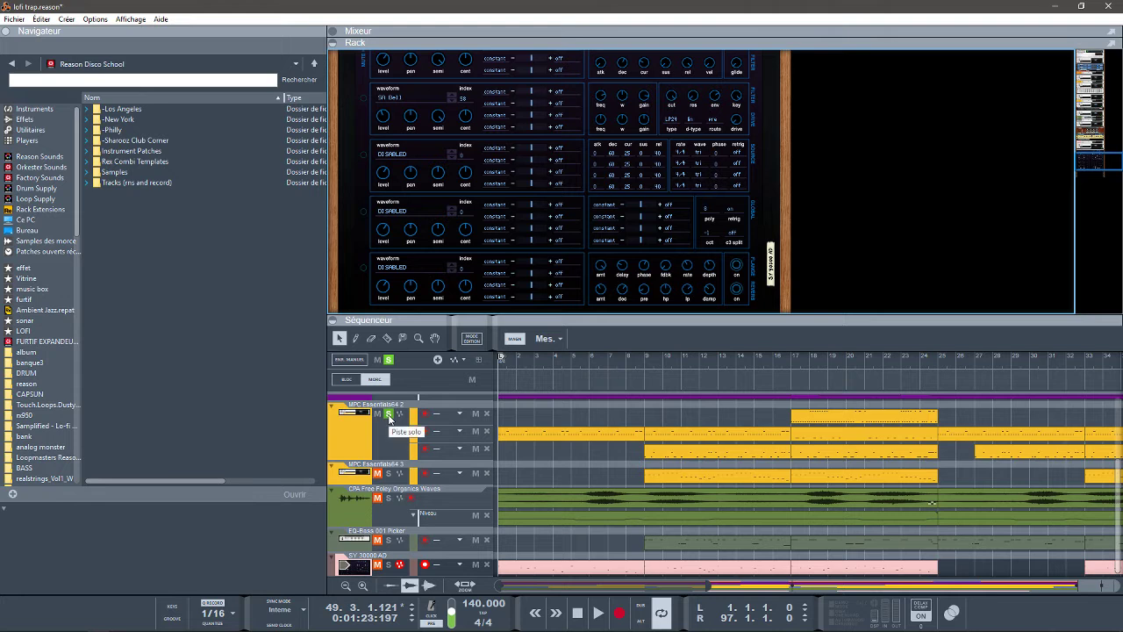
left_click(388, 474)
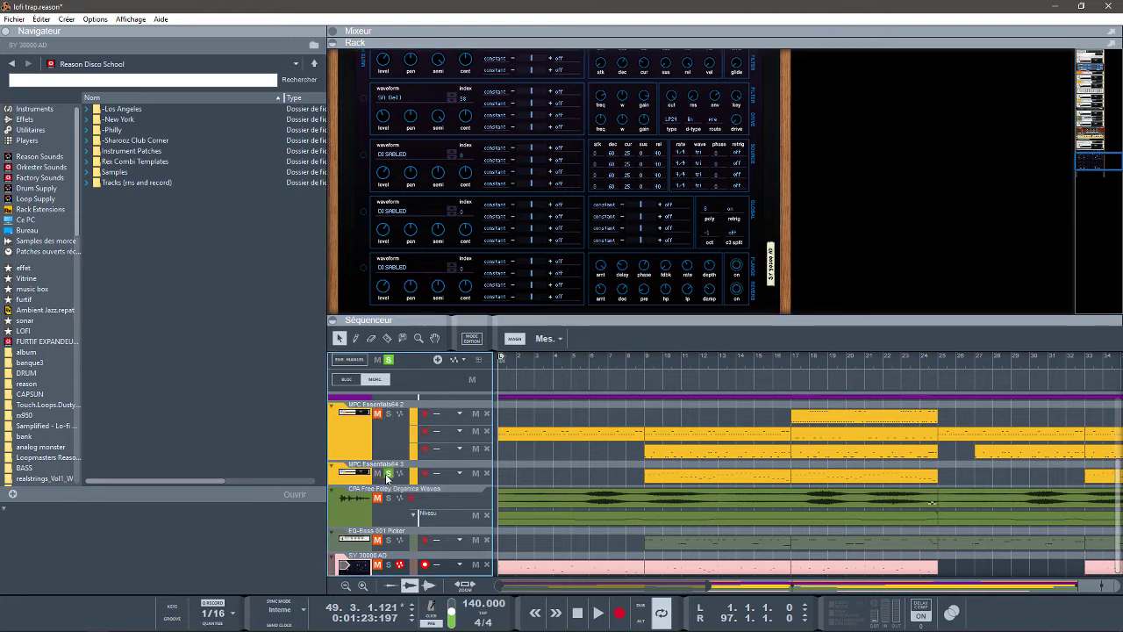
left_click(644, 361)
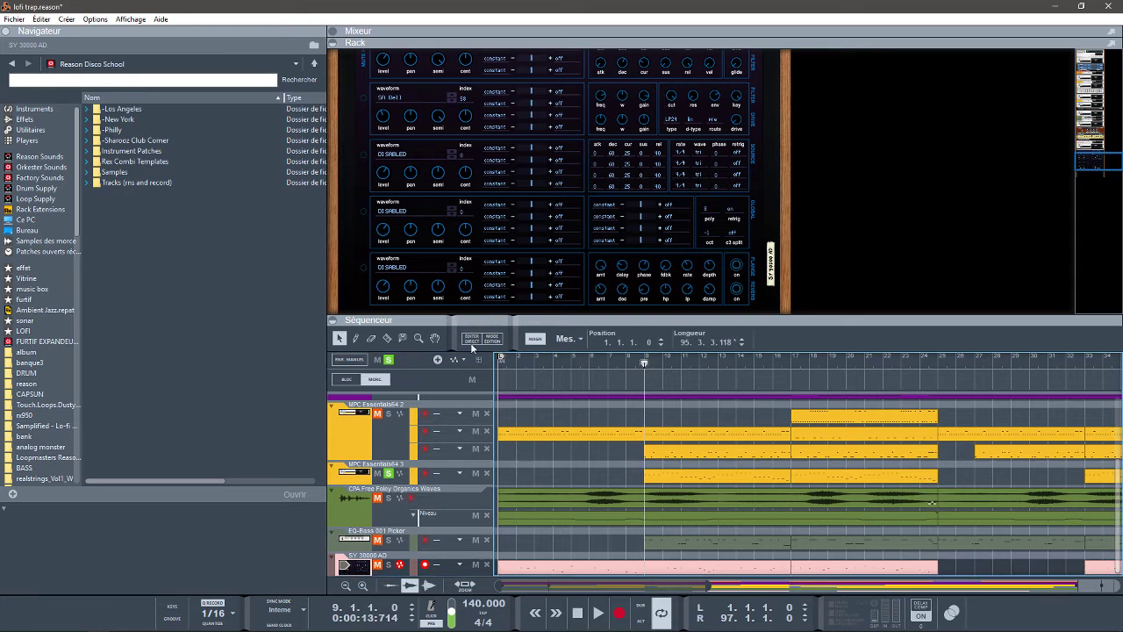
Open THE BANK plugin editor from MPC Essentials64 3 in the rack and close the MPC window behind it.
left_click_drag(1092, 168, 1095, 117)
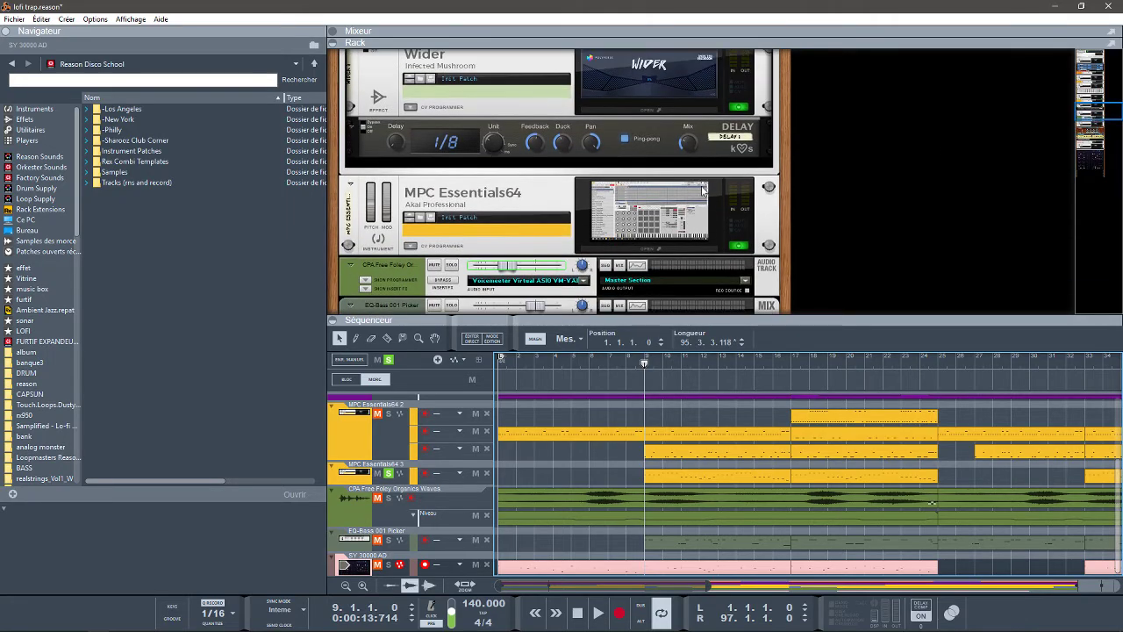
left_click(702, 242)
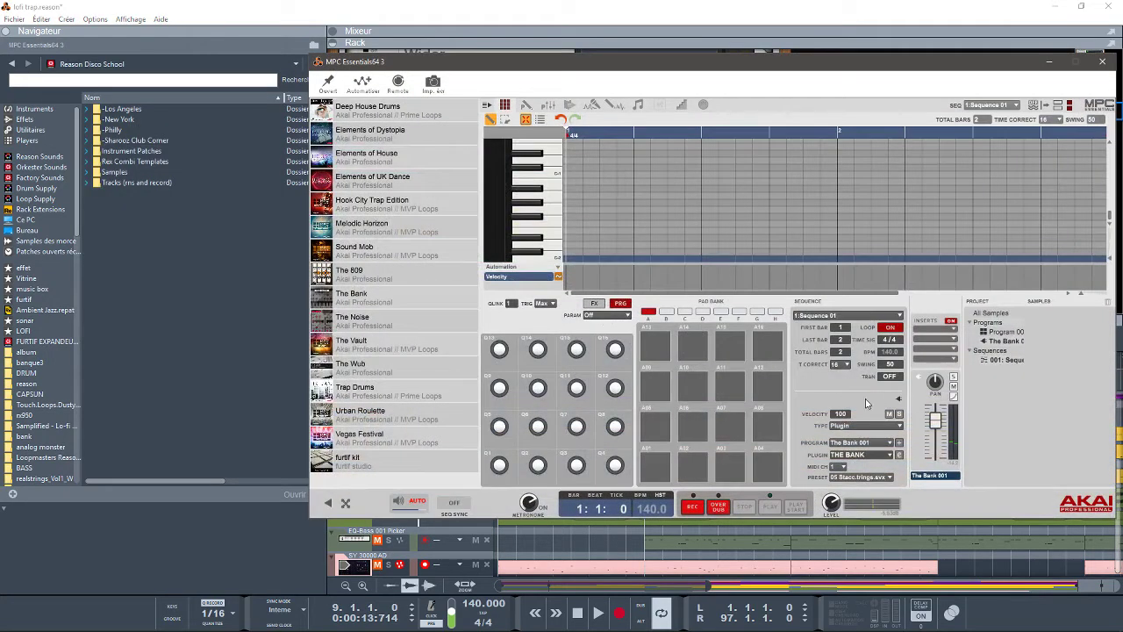
left_click(899, 455)
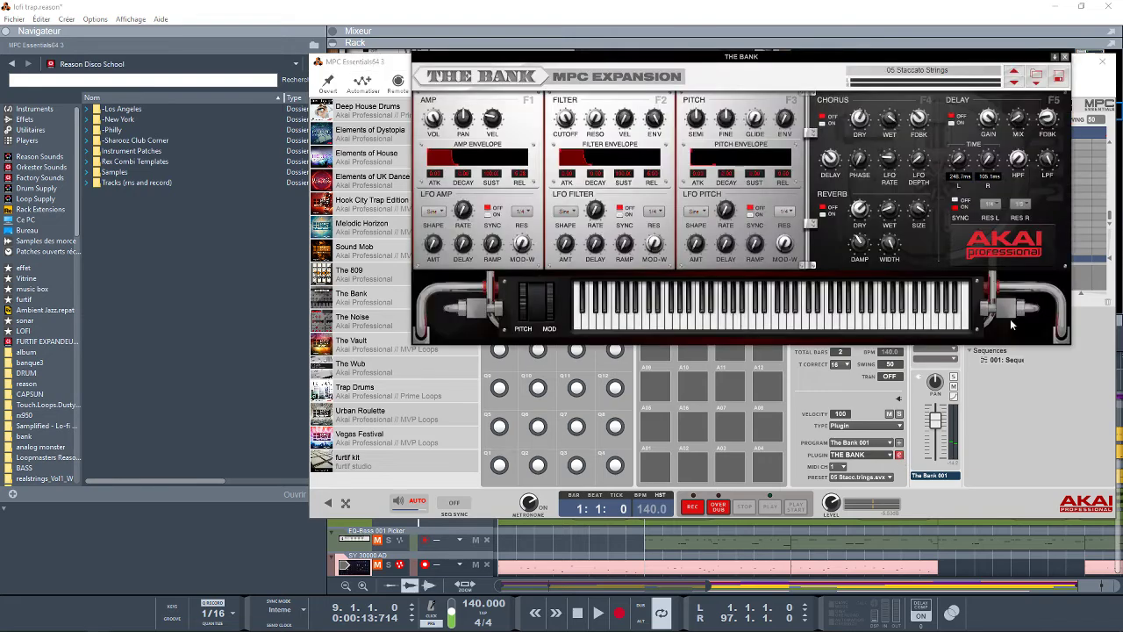
left_click(1102, 61)
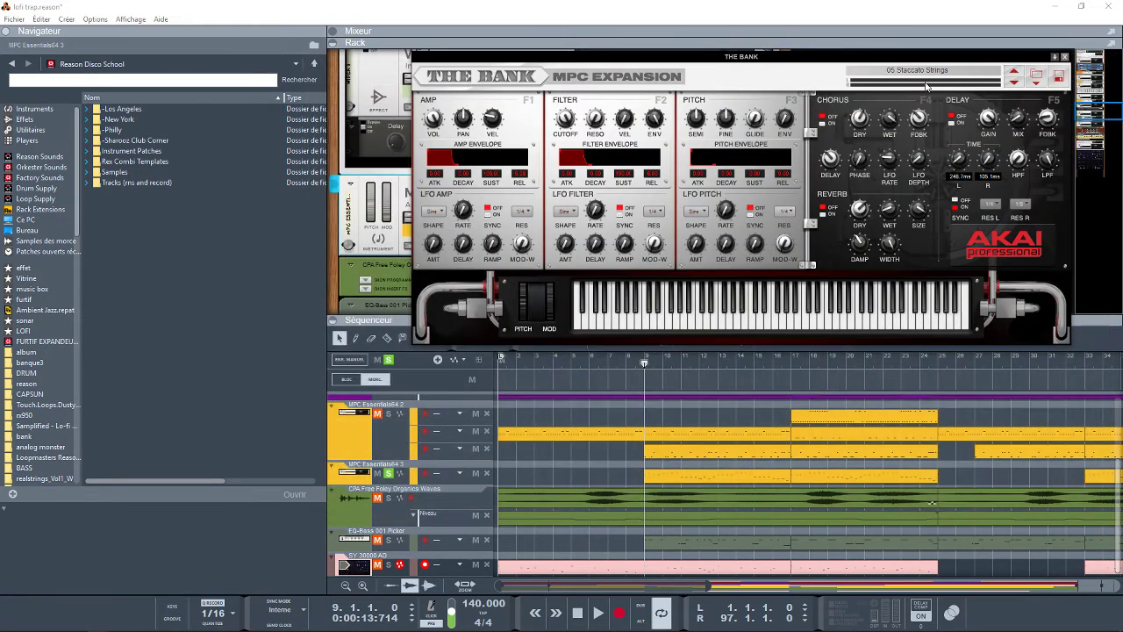
Move THE BANK editor clear of the sequencer, play the soloed Staccato Strings part from bar 9, and close the editor.
left_click_drag(981, 58, 947, 42)
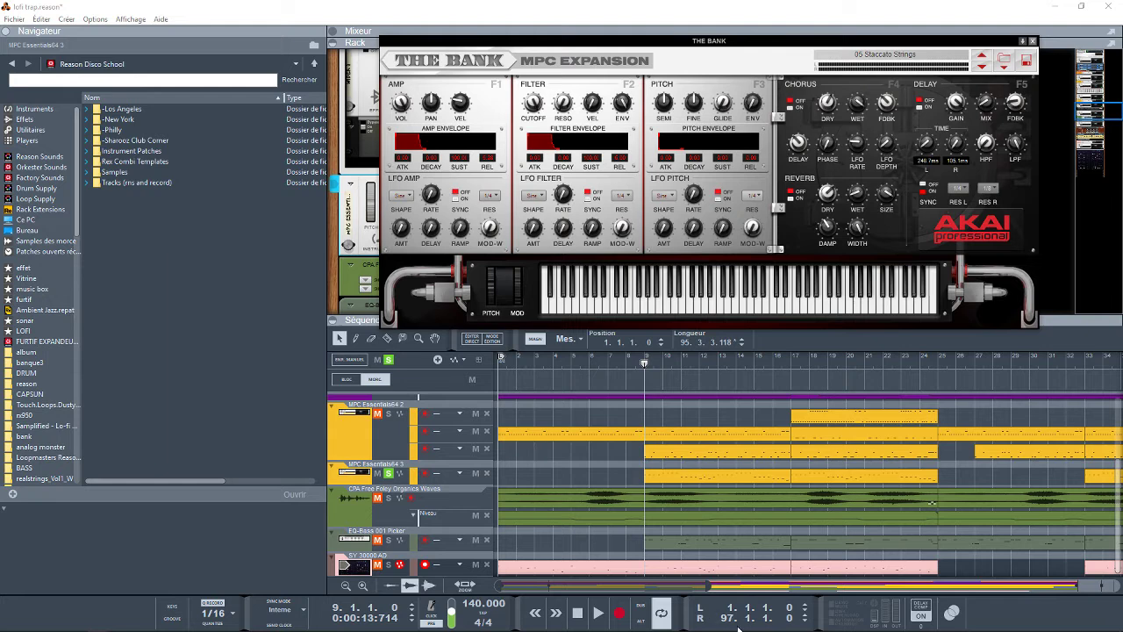
left_click(597, 612)
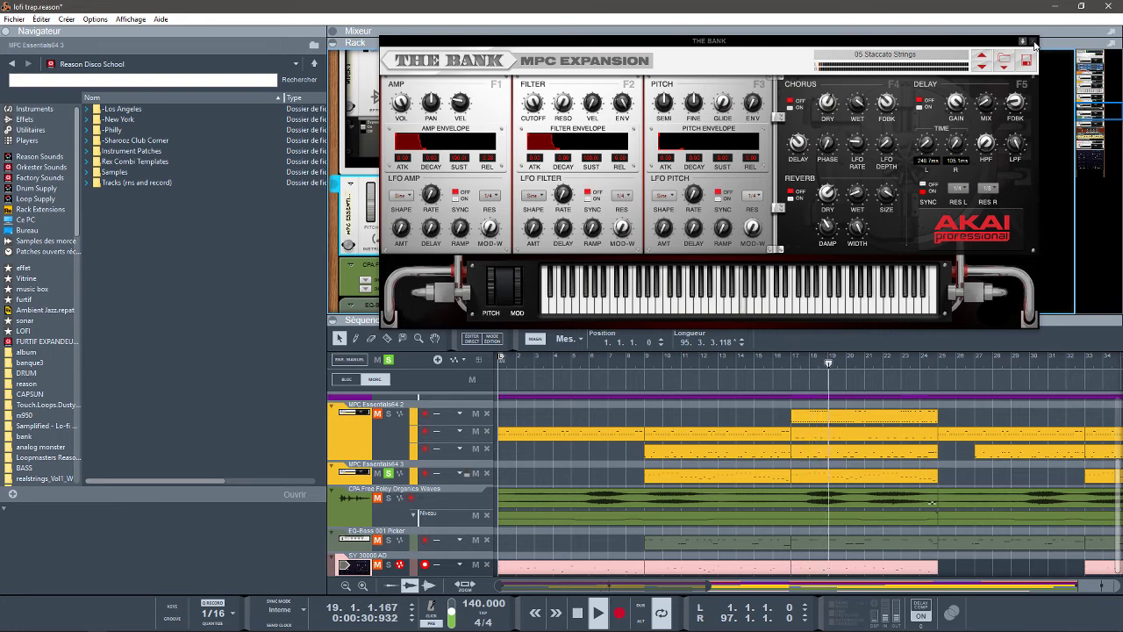
left_click(1035, 42)
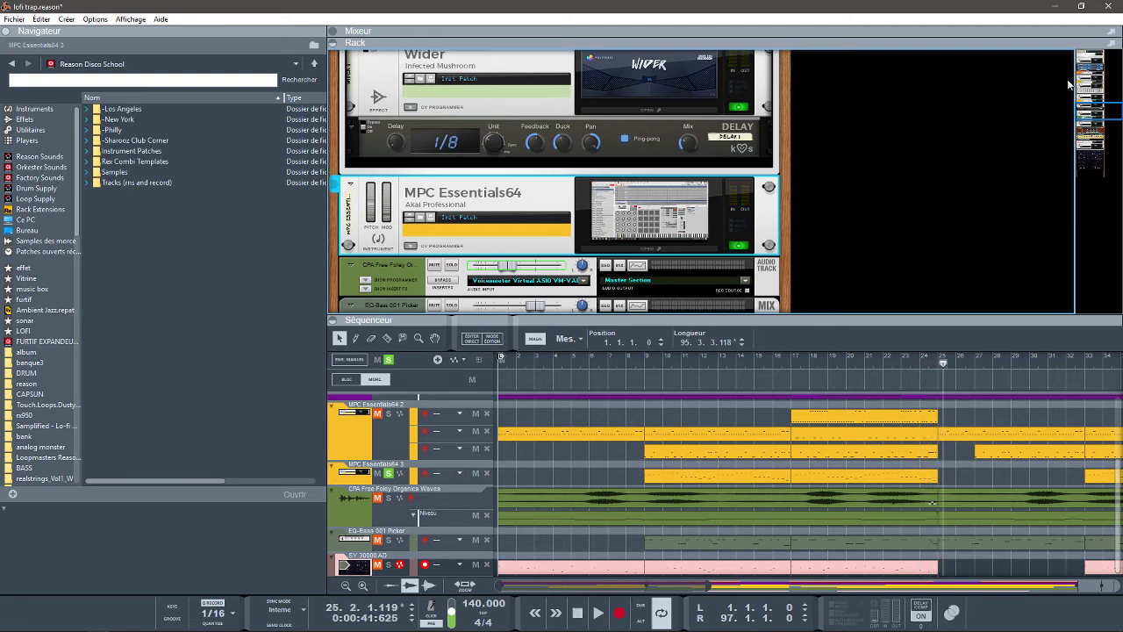
Solo the EQ-Bass 001 Picker channel in the rack and browse its patches up to the EQ-Smokers Relight Deux root folder.
left_click_drag(1085, 111, 1082, 115)
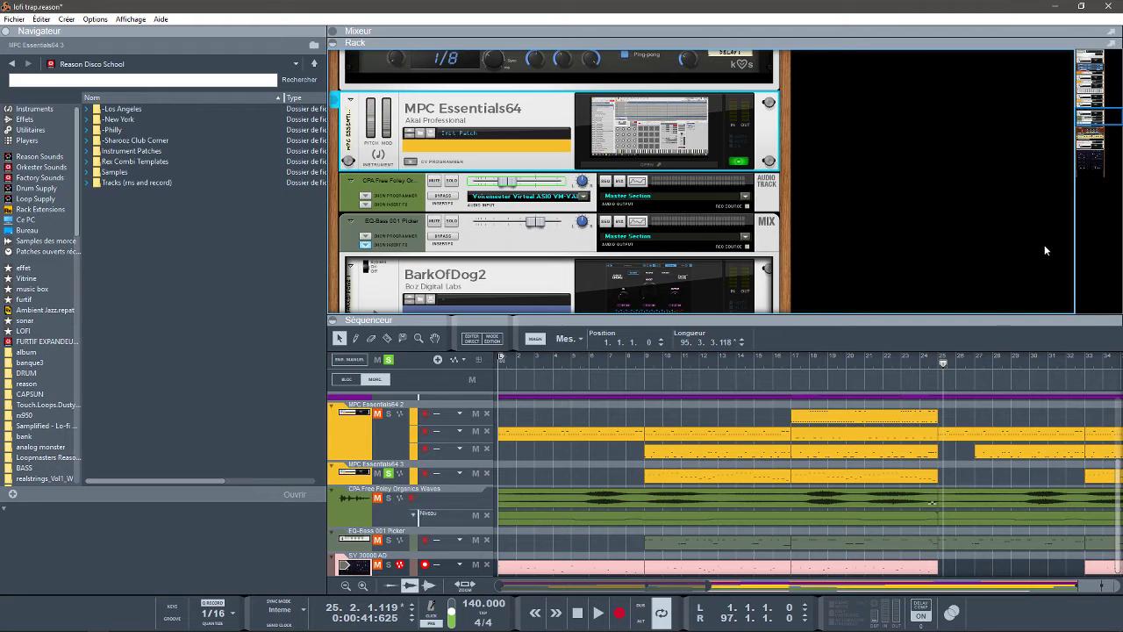
left_click_drag(1096, 117, 1098, 124)
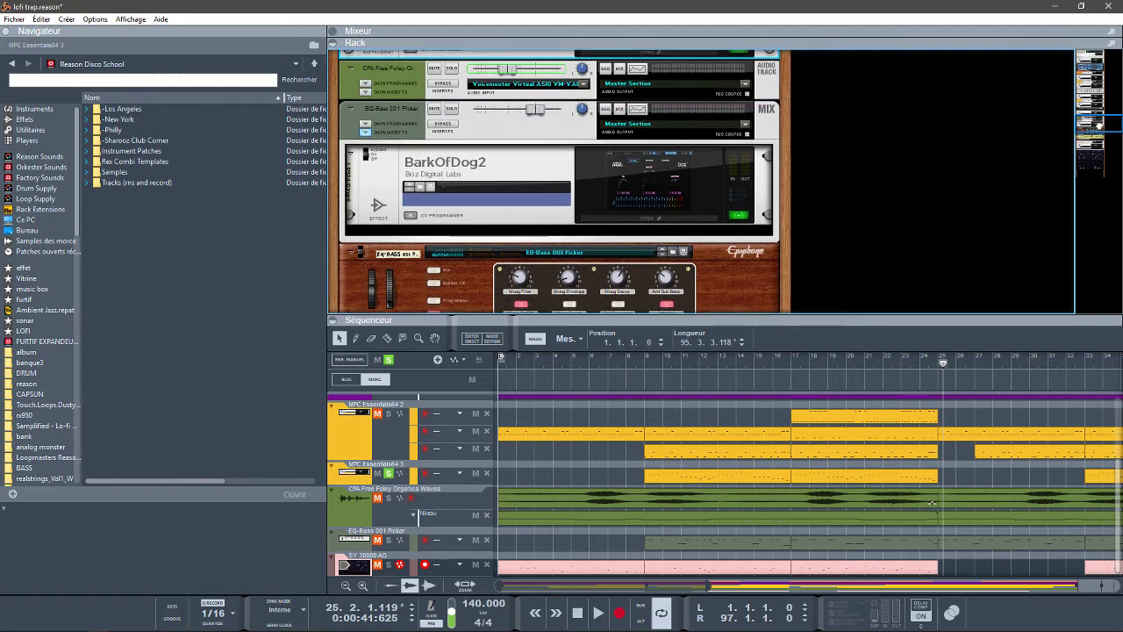
left_click(451, 109)
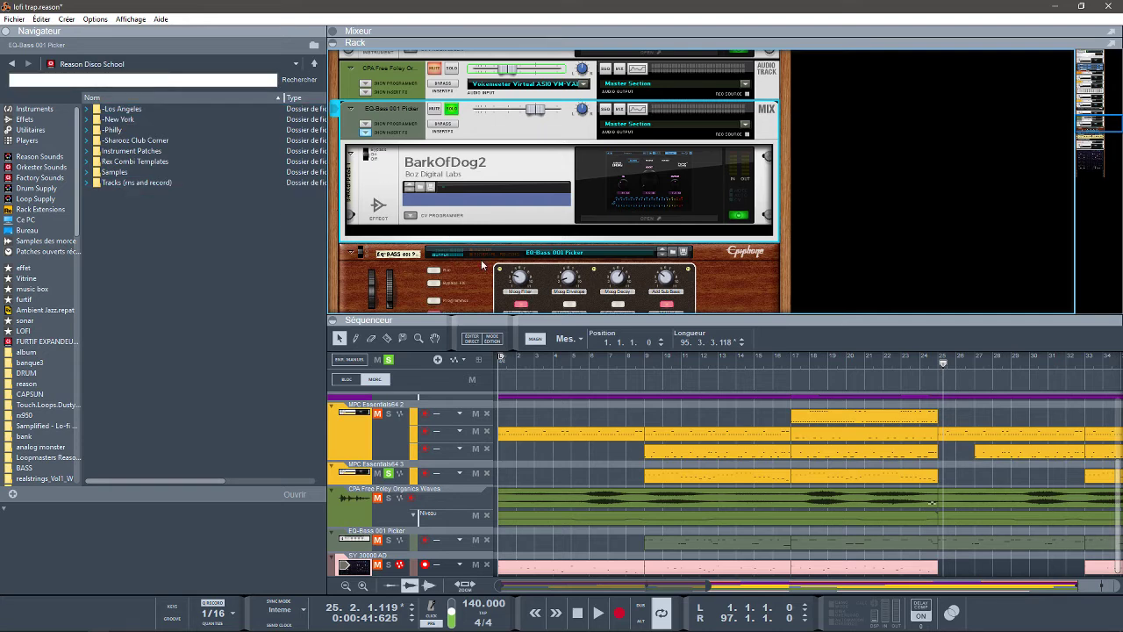
left_click(672, 253)
left_click(672, 253)
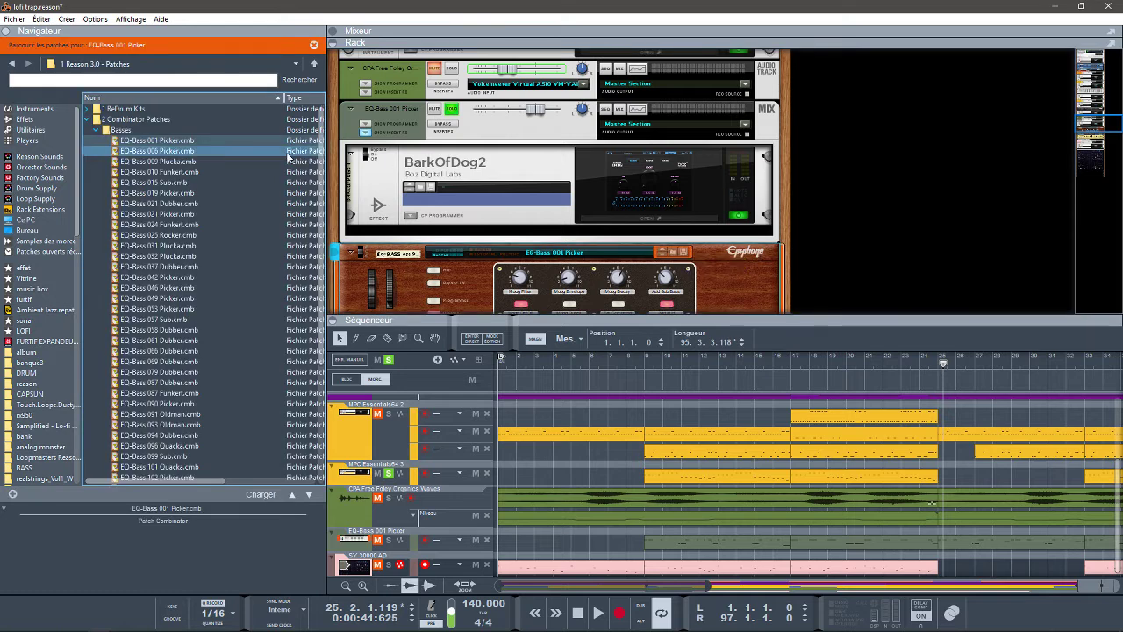
left_click(314, 64)
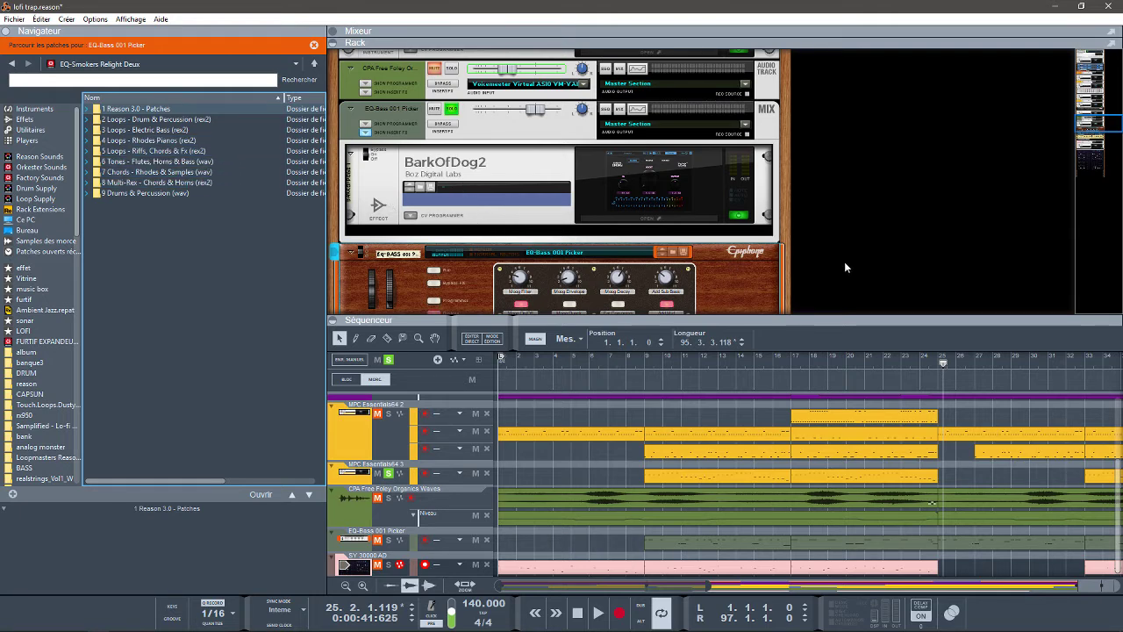
Look over the EQ-Bass combinator devices and play the soloed EQ-Bass 001 Picker track from bar 9.
left_click_drag(1092, 124, 1095, 136)
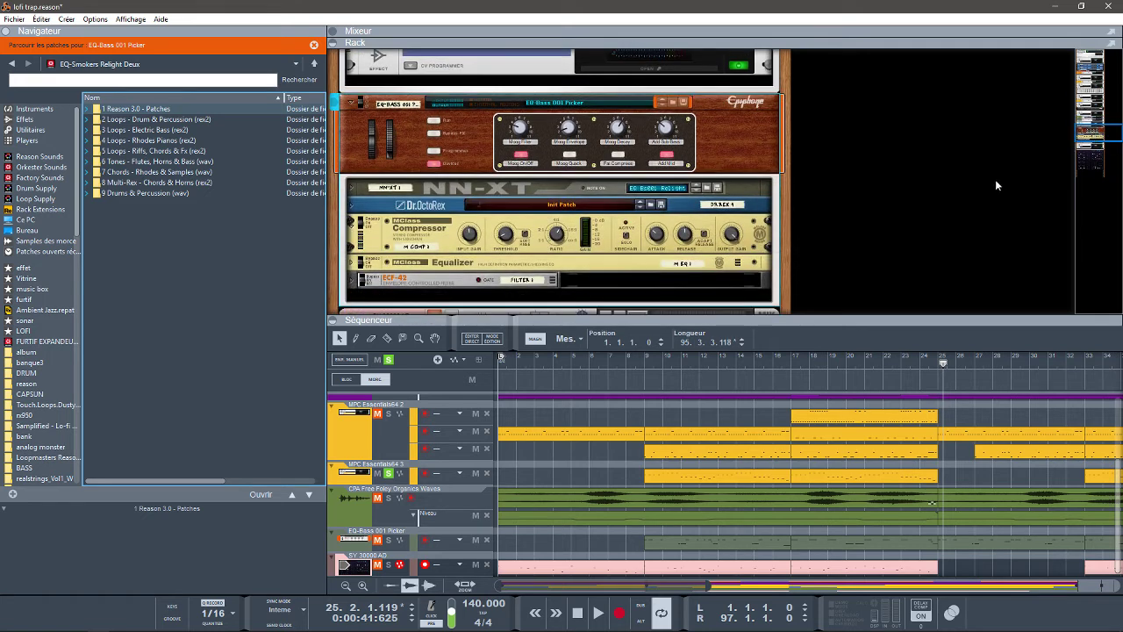
left_click(388, 540)
left_click(571, 439)
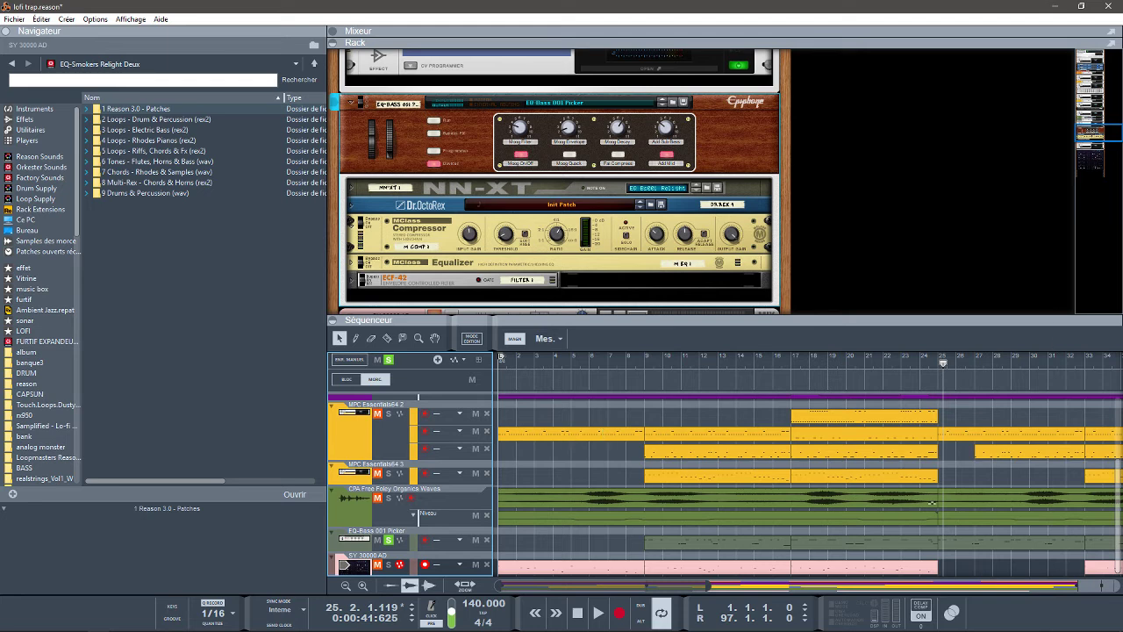
left_click_drag(1098, 130, 1099, 123)
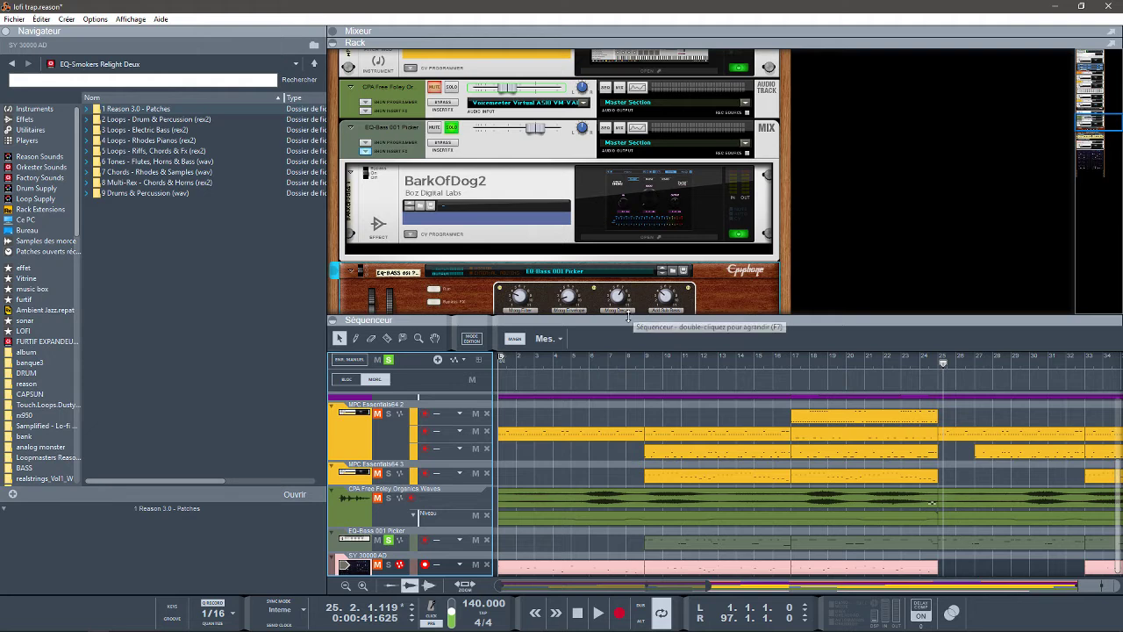
key("shift+Return")
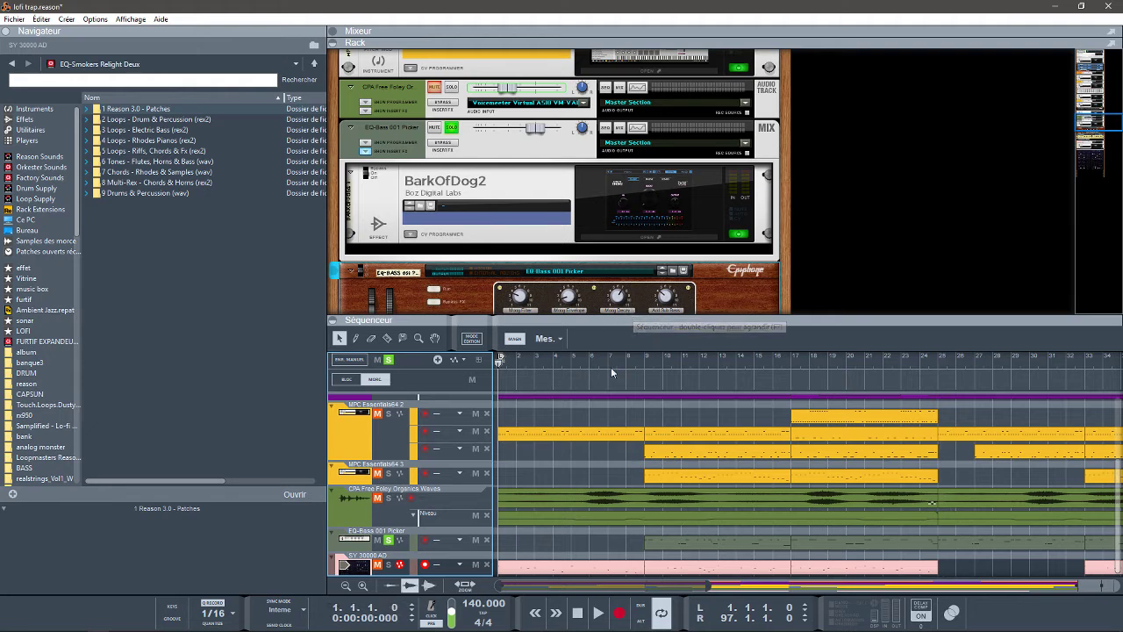
left_click(645, 360)
key("space")
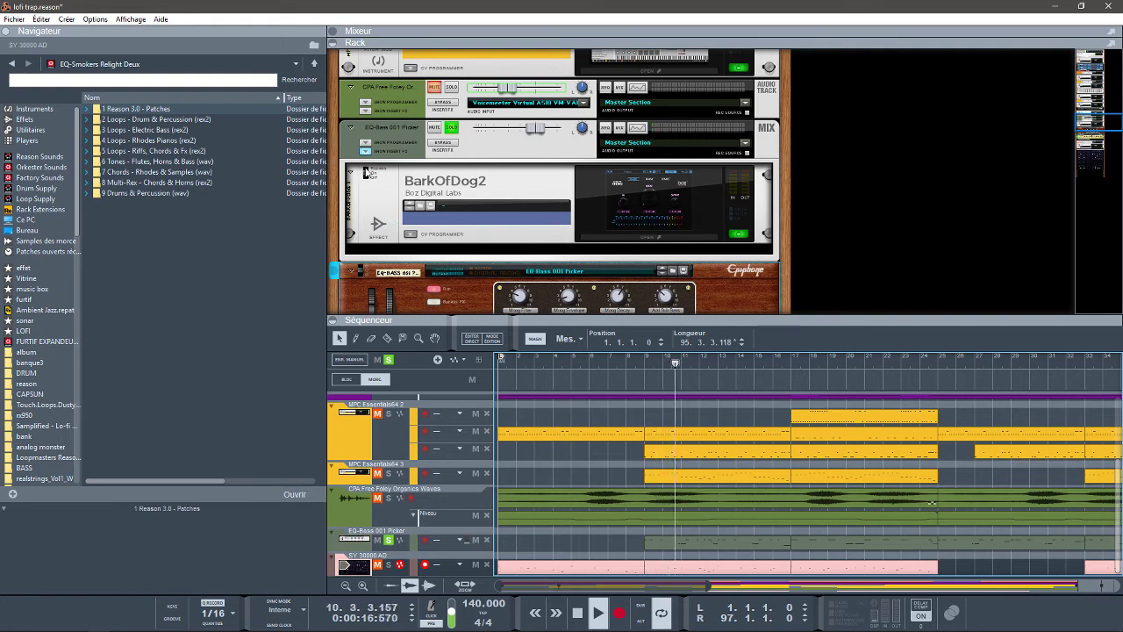
Toggle BarkOfDog2 during the bass playback, view and close its editor, and finish with playback stopped and the bass unsoloed.
left_click(365, 176)
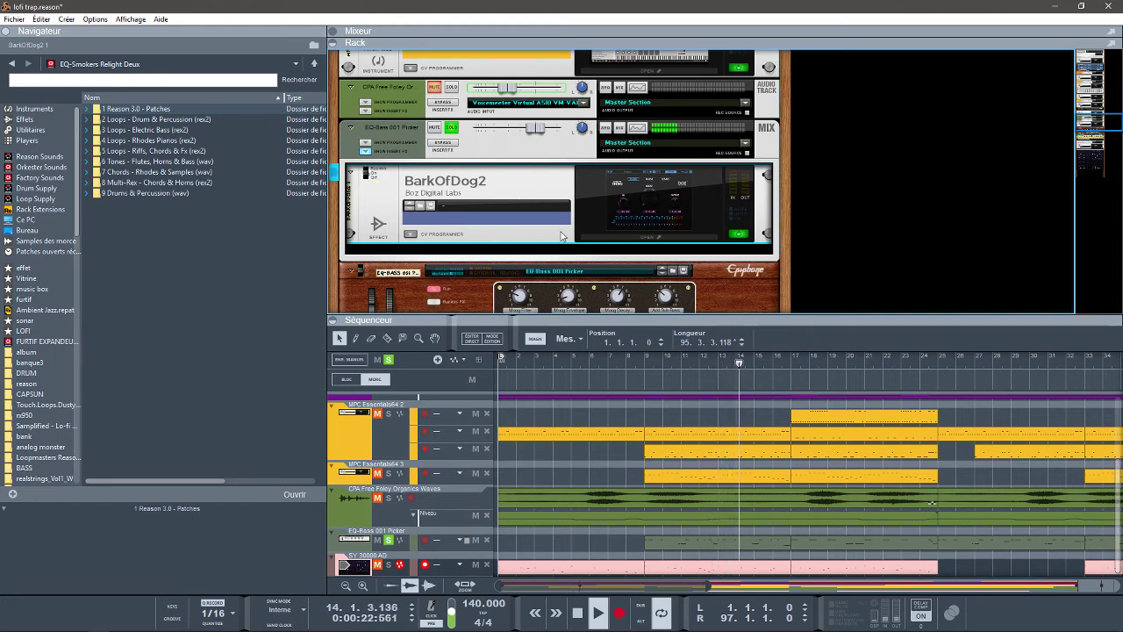
left_click(620, 238)
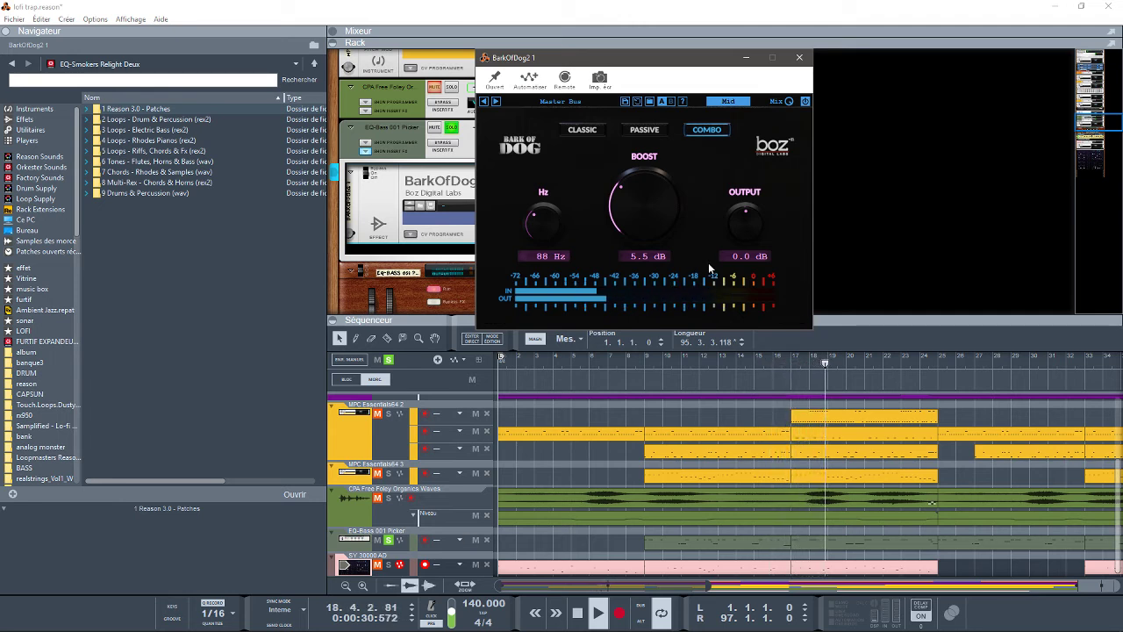
left_click(798, 58)
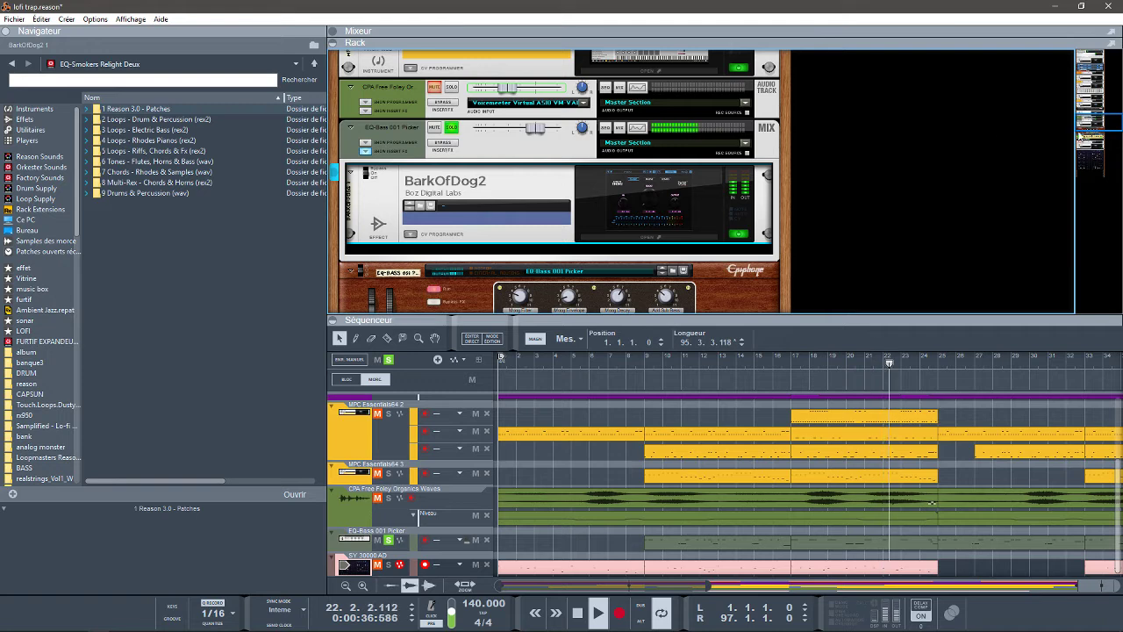
key("space")
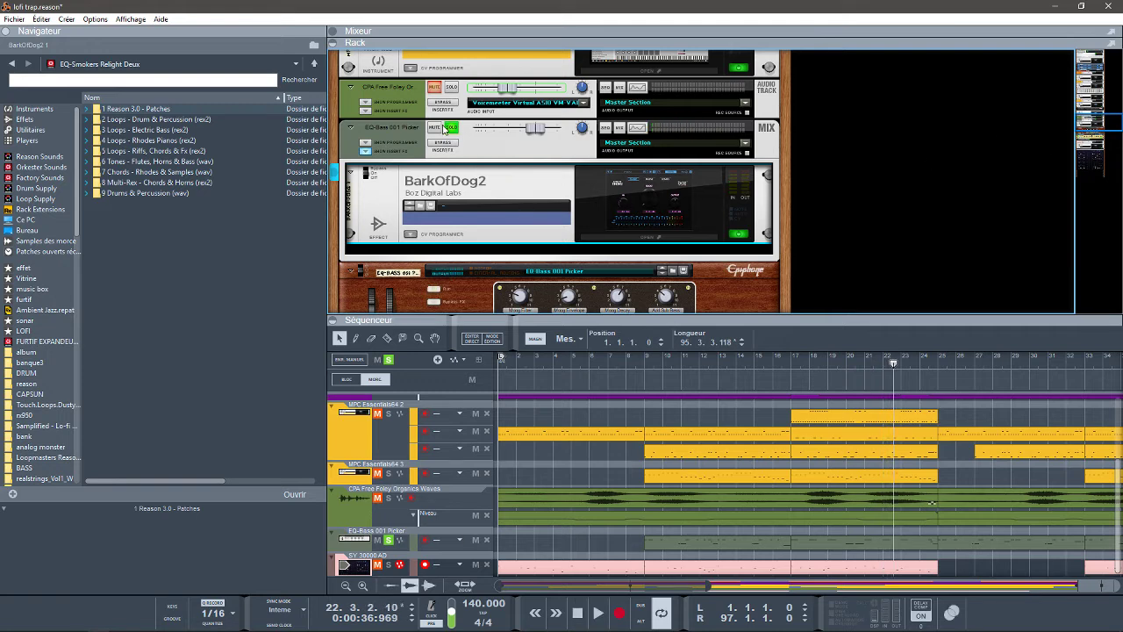
left_click(446, 128)
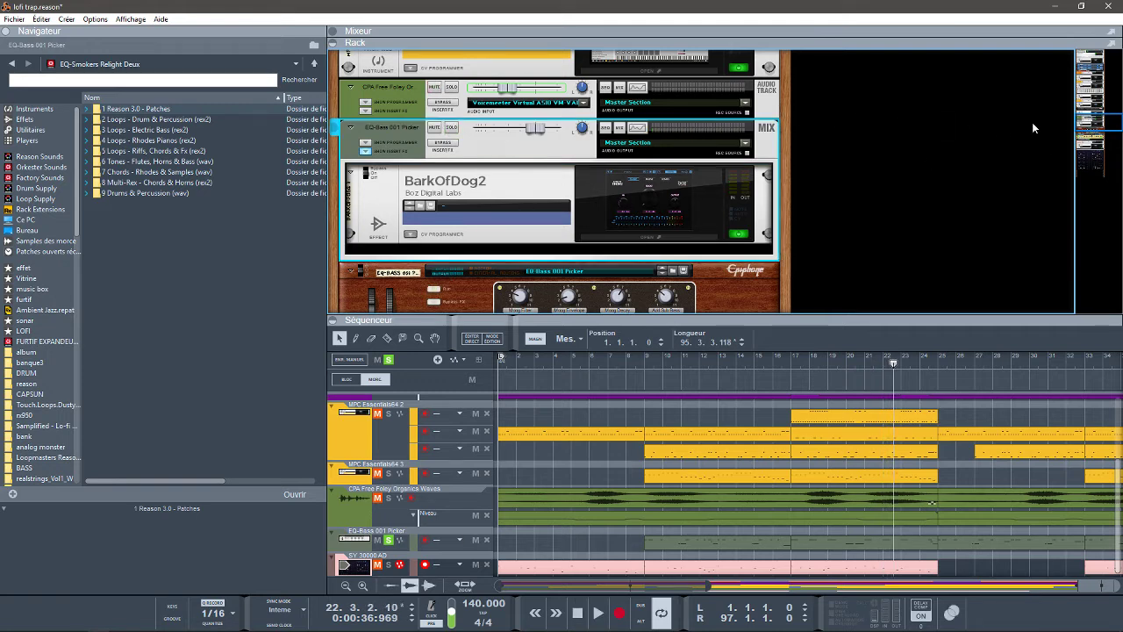
Look over the Solar5 synth in the rack, solo the SY 30000 AD track and play it from the song start.
left_click_drag(1085, 121, 1105, 149)
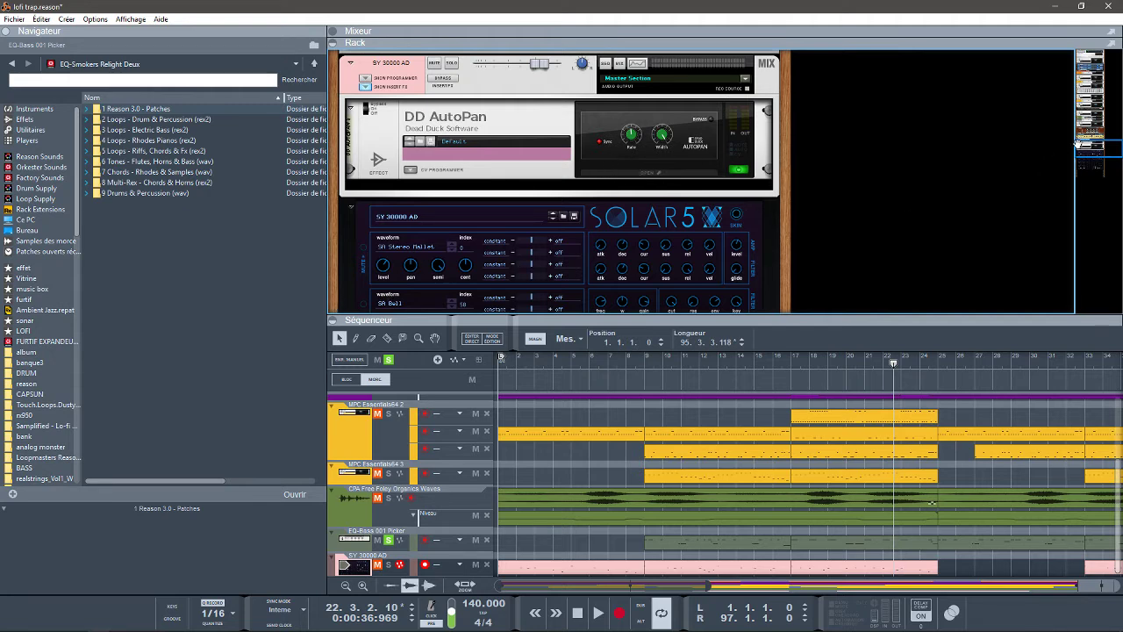
left_click_drag(1080, 146, 1097, 191)
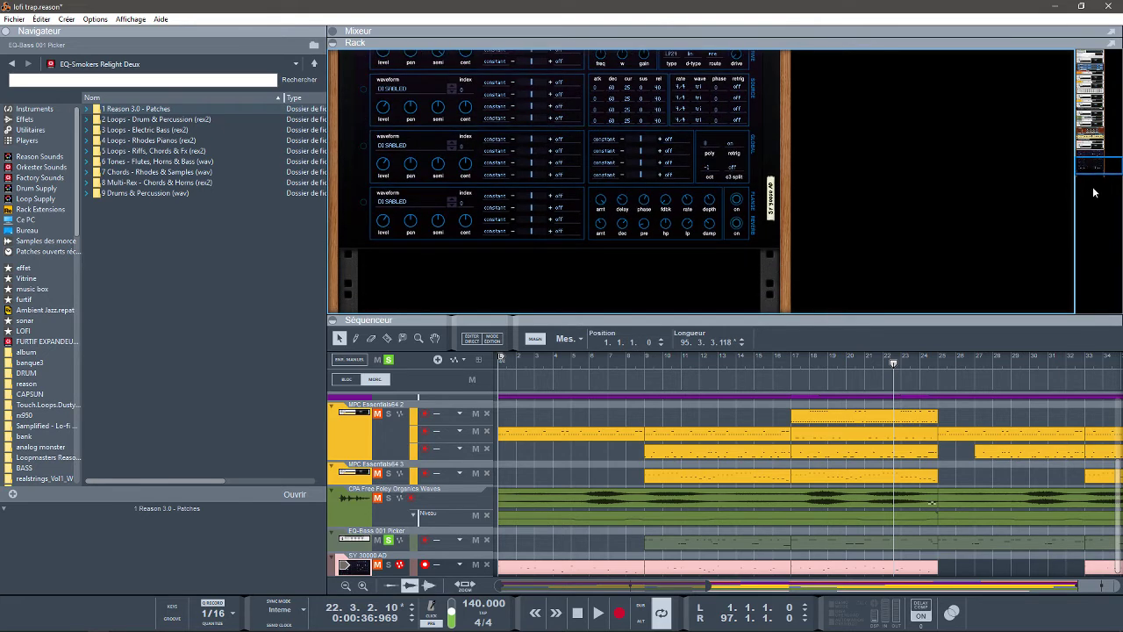
left_click(1119, 496)
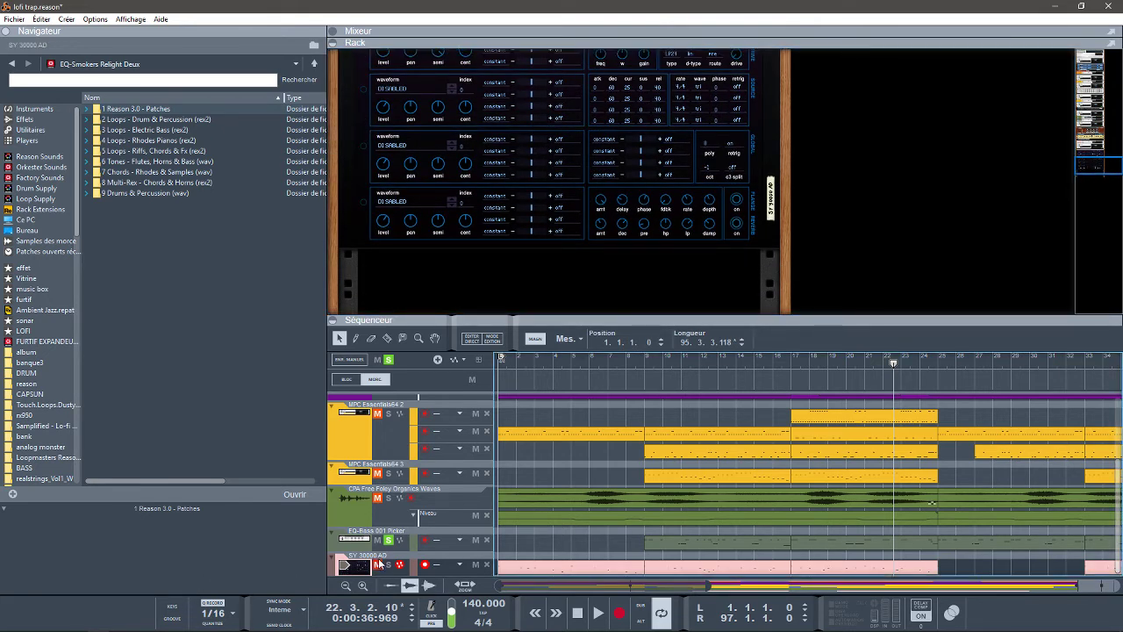
left_click(389, 542)
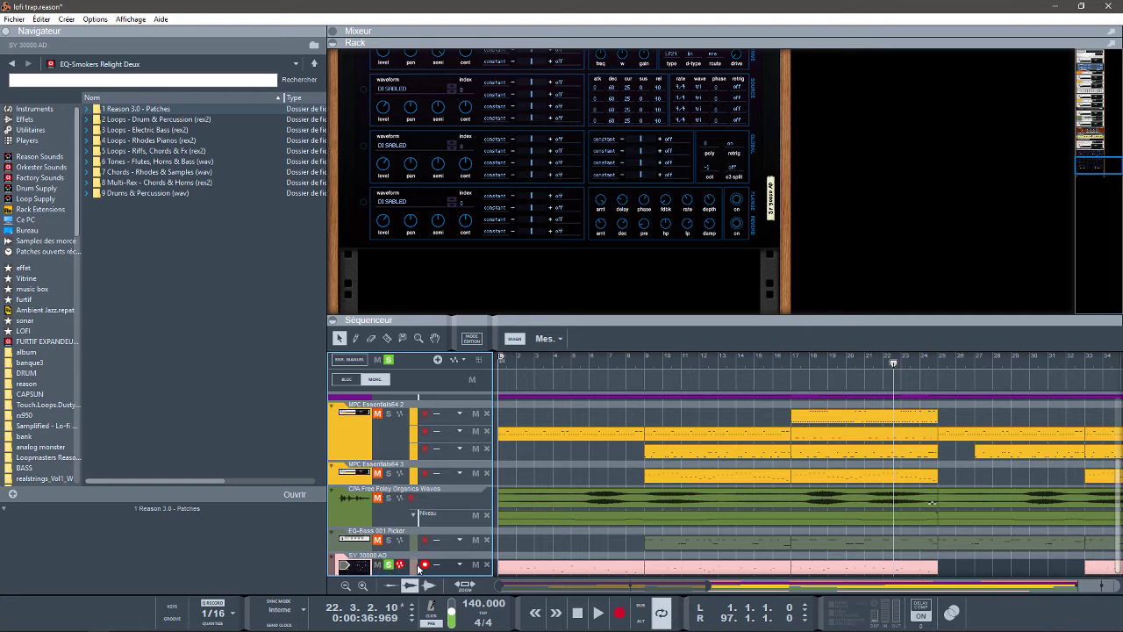
key("shift+Return")
key("space")
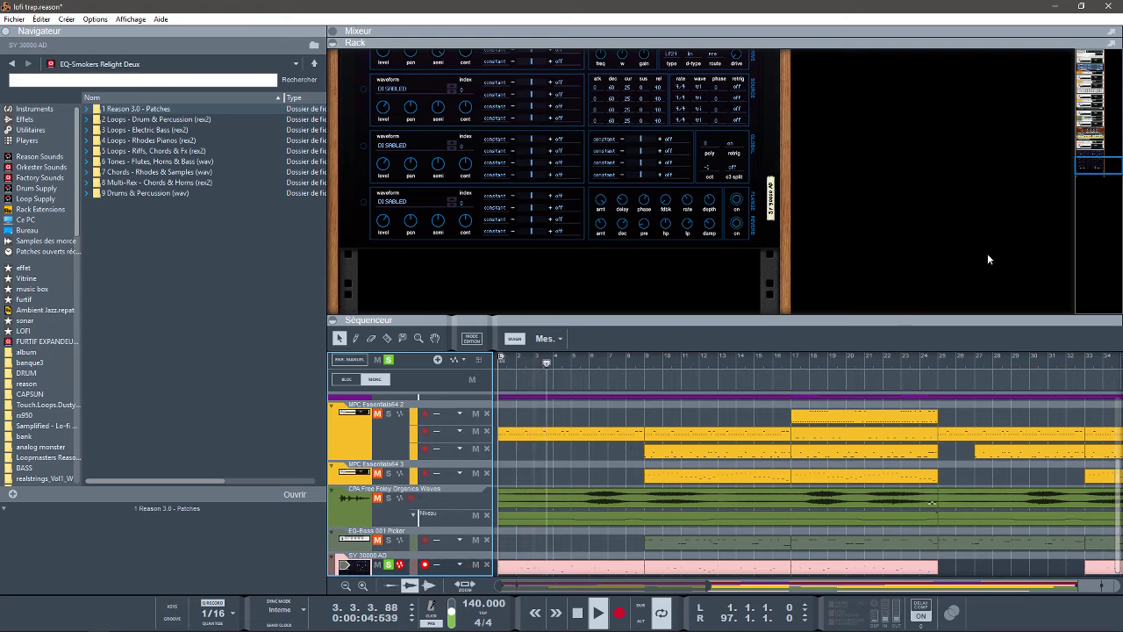
Open the DD AutoPan editor on the SY 30000 AD channel and stop playback.
scroll(738, 211, "up", 5)
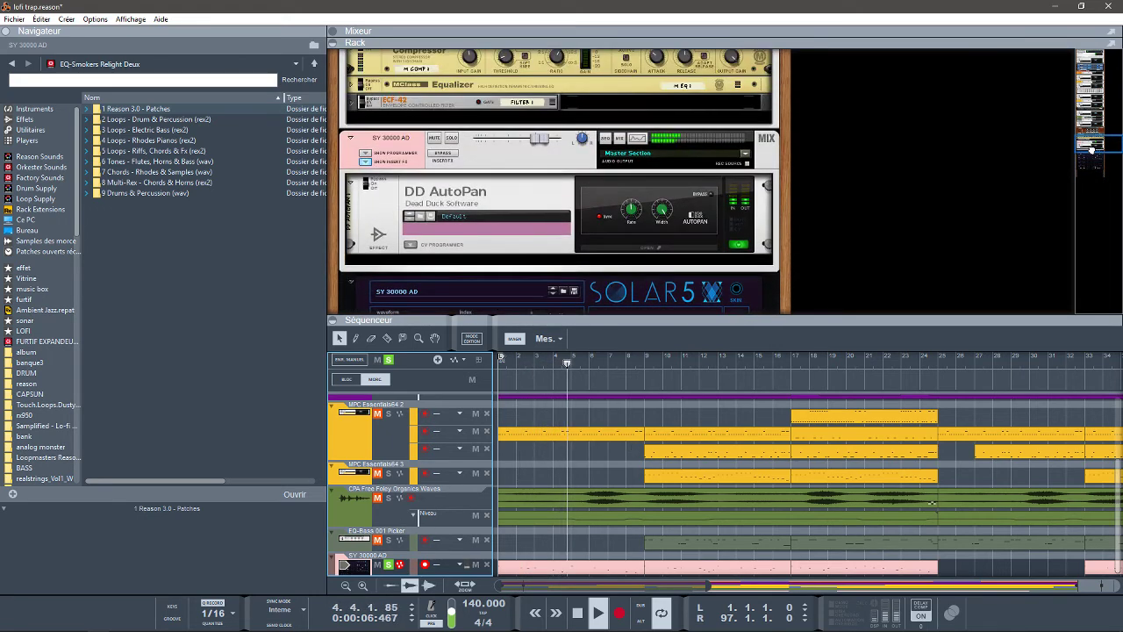
left_click(684, 252)
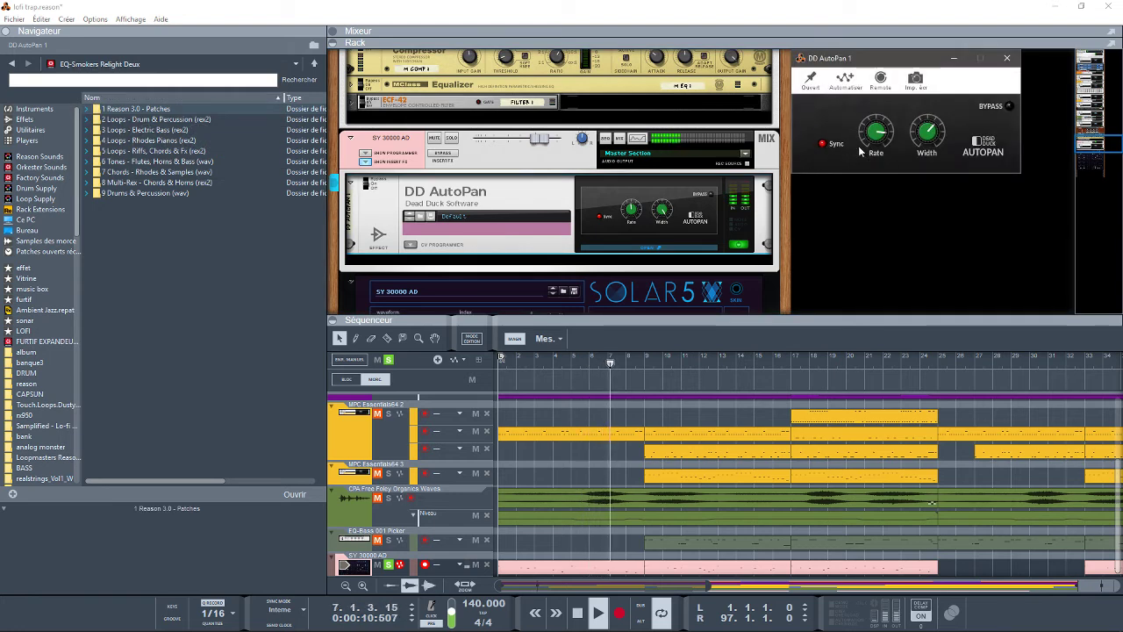
key("space")
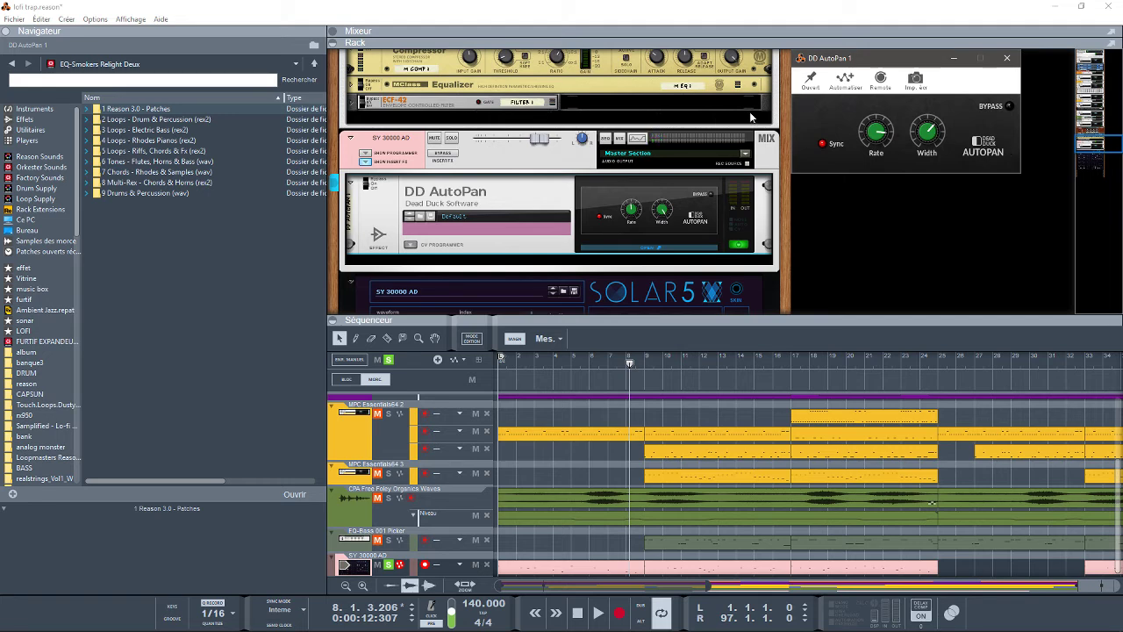
Browse the effects library to examine the Boz Digital Labs and Dead Duck Software plugins, from DD AutoPan to DD Utility.
left_click(26, 119)
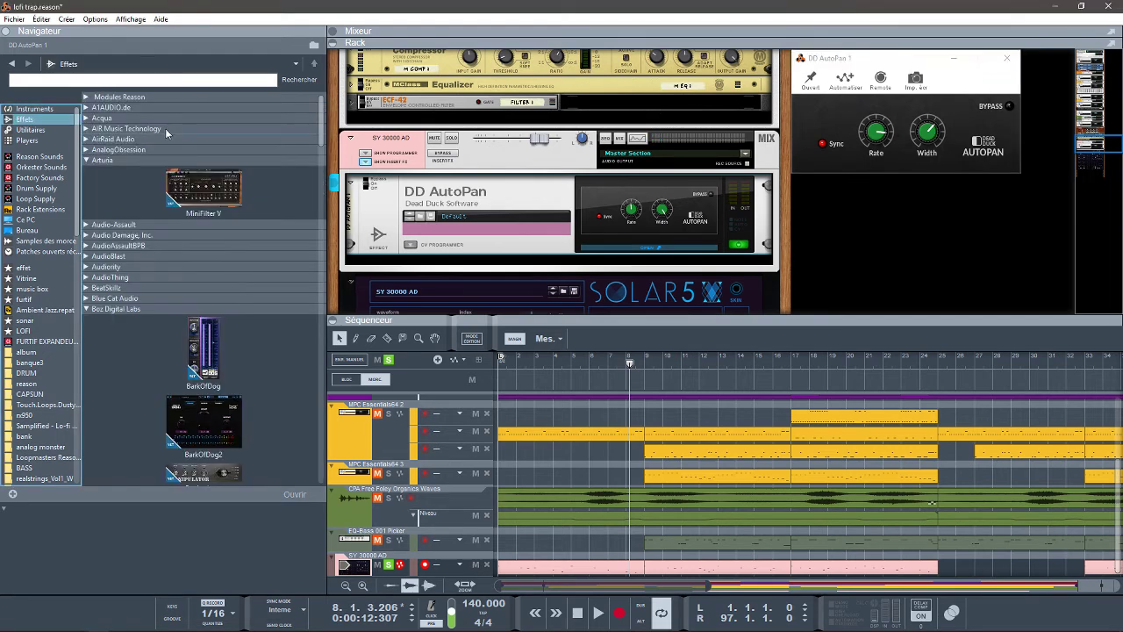
scroll(321, 136, "down", 4)
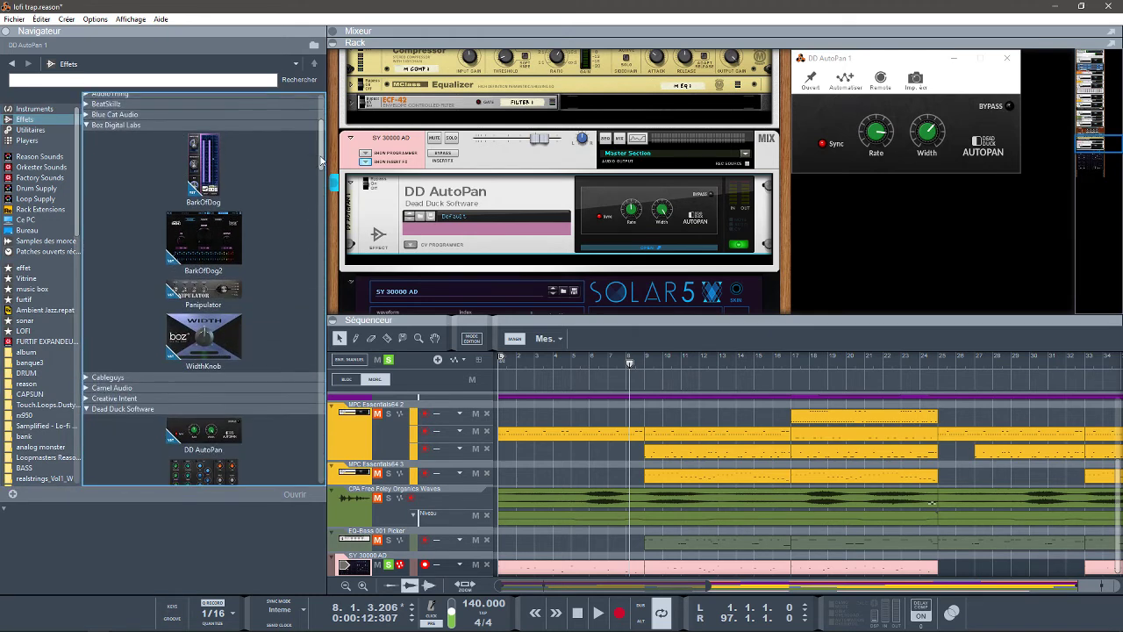
left_click(988, 149)
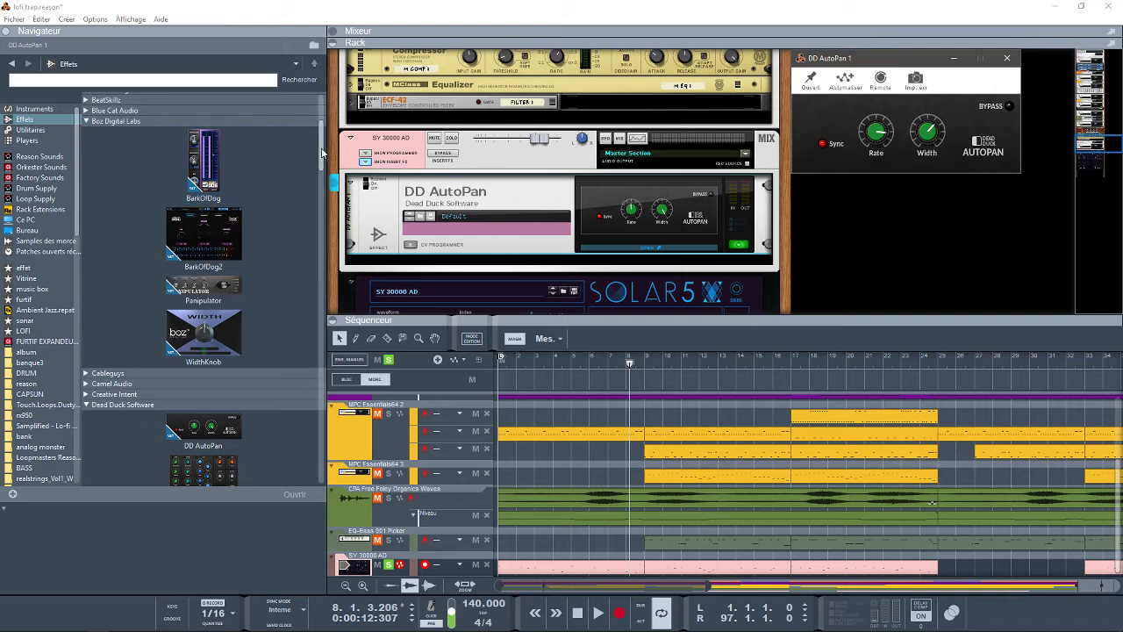
left_click_drag(322, 152, 322, 186)
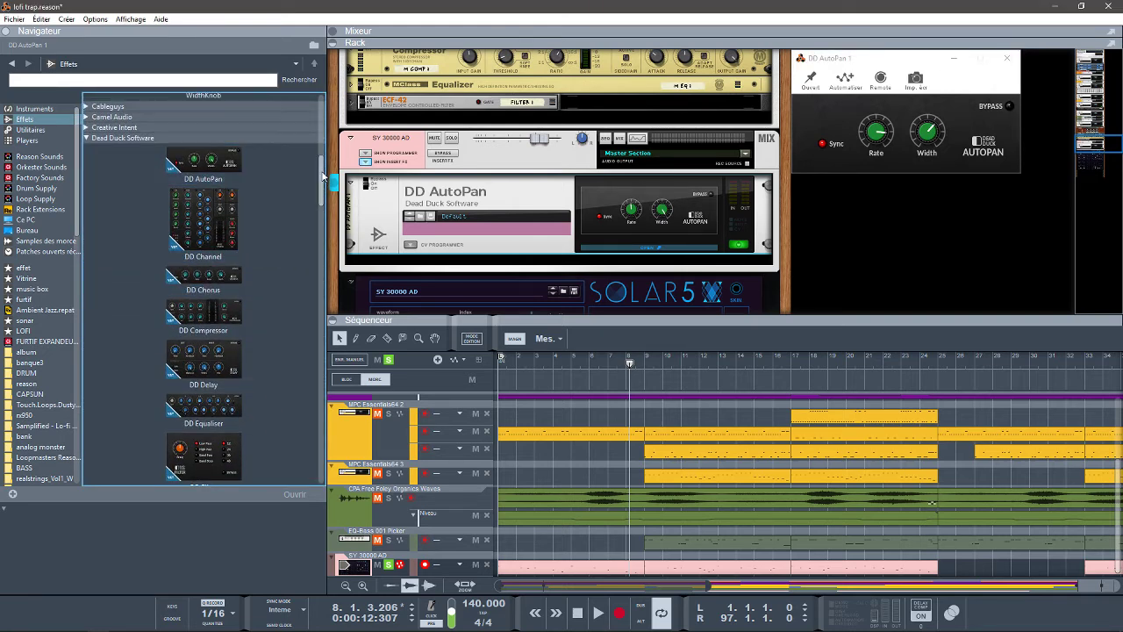
left_click_drag(323, 177, 332, 257)
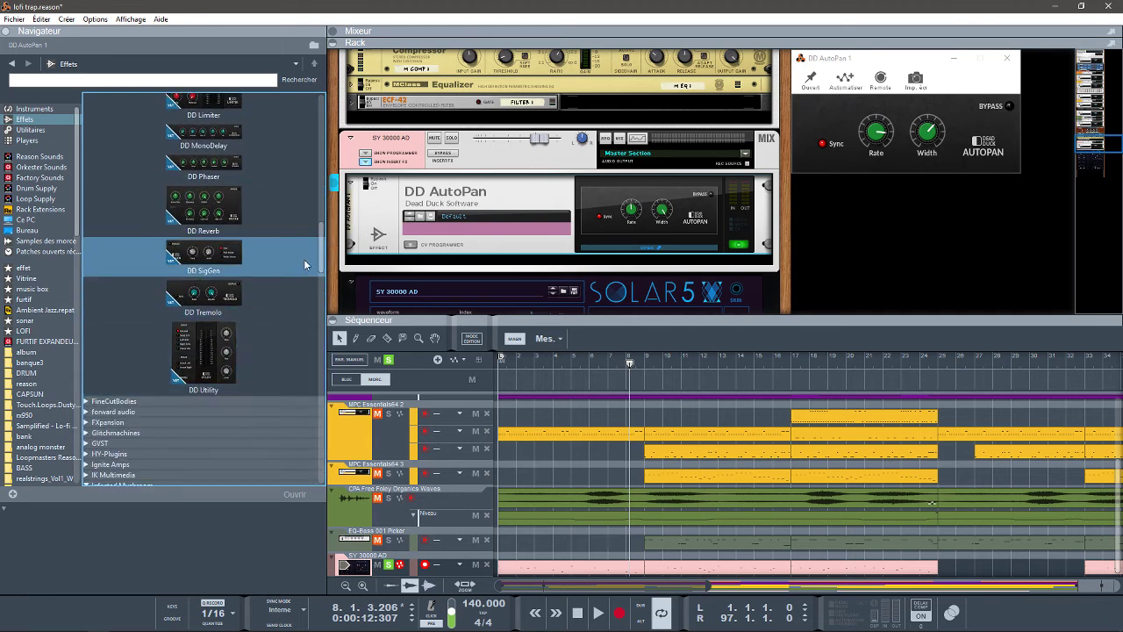
left_click_drag(321, 265, 318, 201)
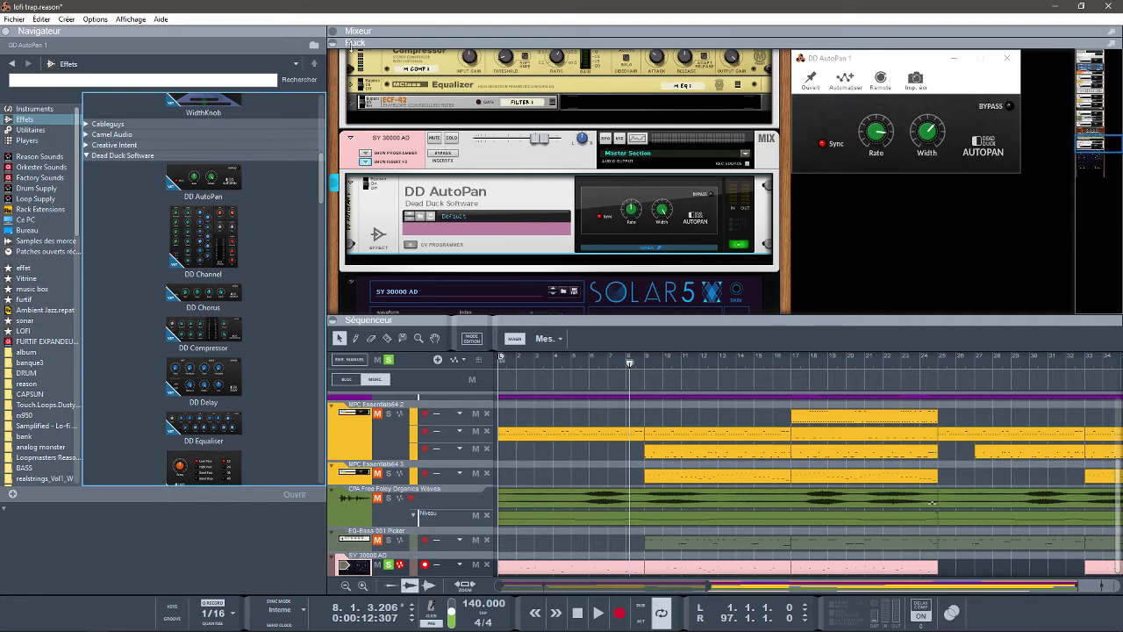
Hide the sequencer to show the complete Solar5 synth below DD AutoPan in the rack.
left_click(1100, 147)
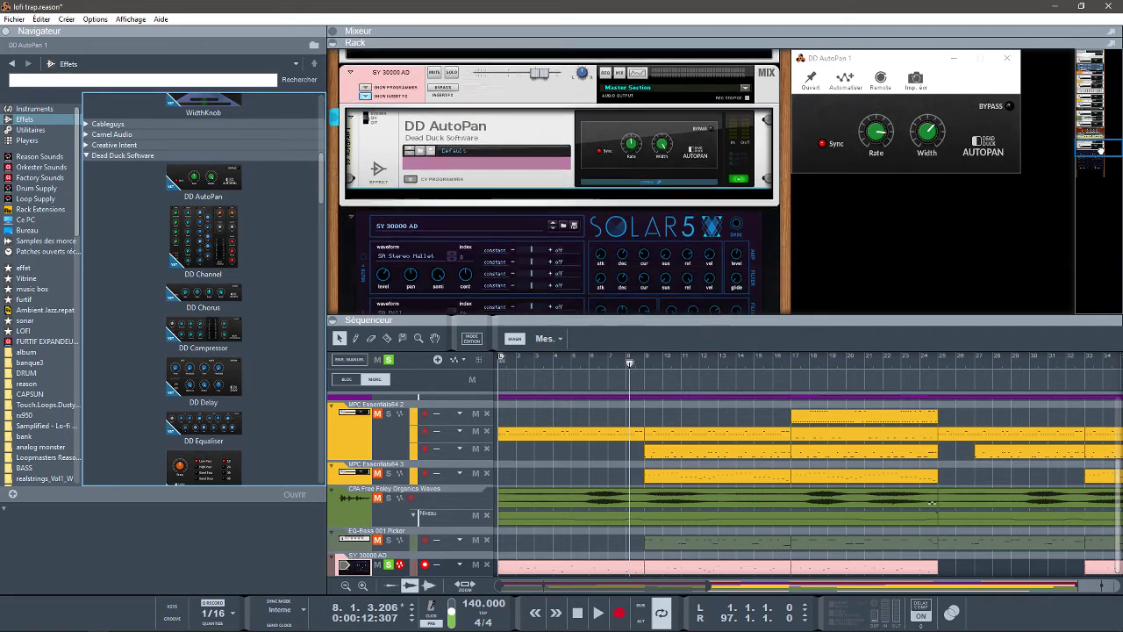
mouse_move(1100, 148)
left_mouse_down()
mouse_move(1103, 170)
mouse_move(1101, 147)
left_mouse_up()
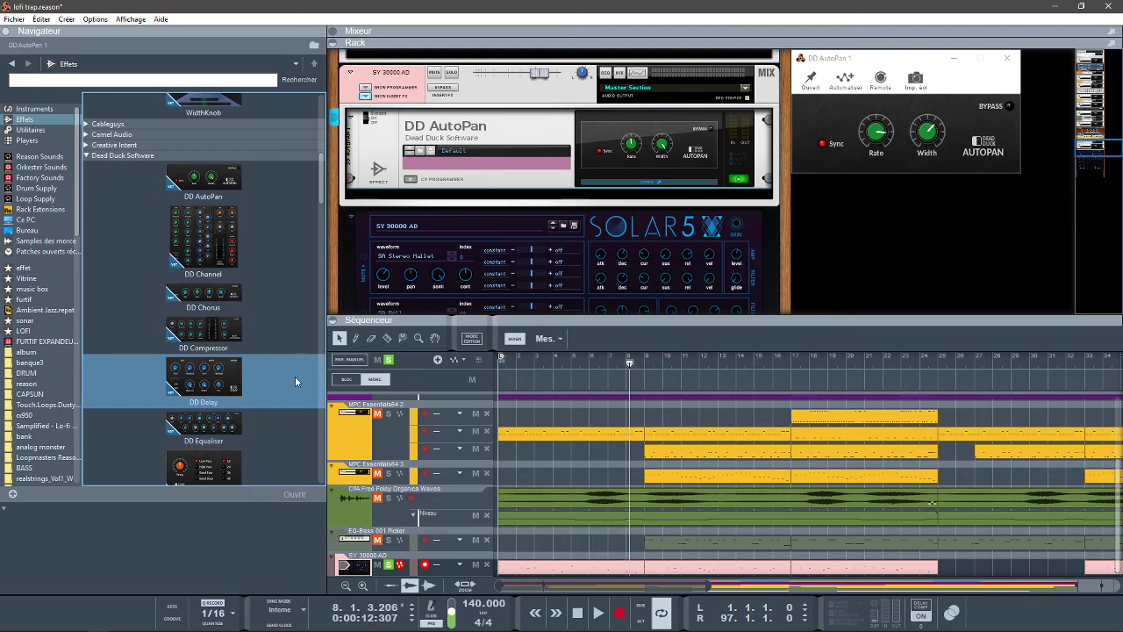
left_click(339, 318)
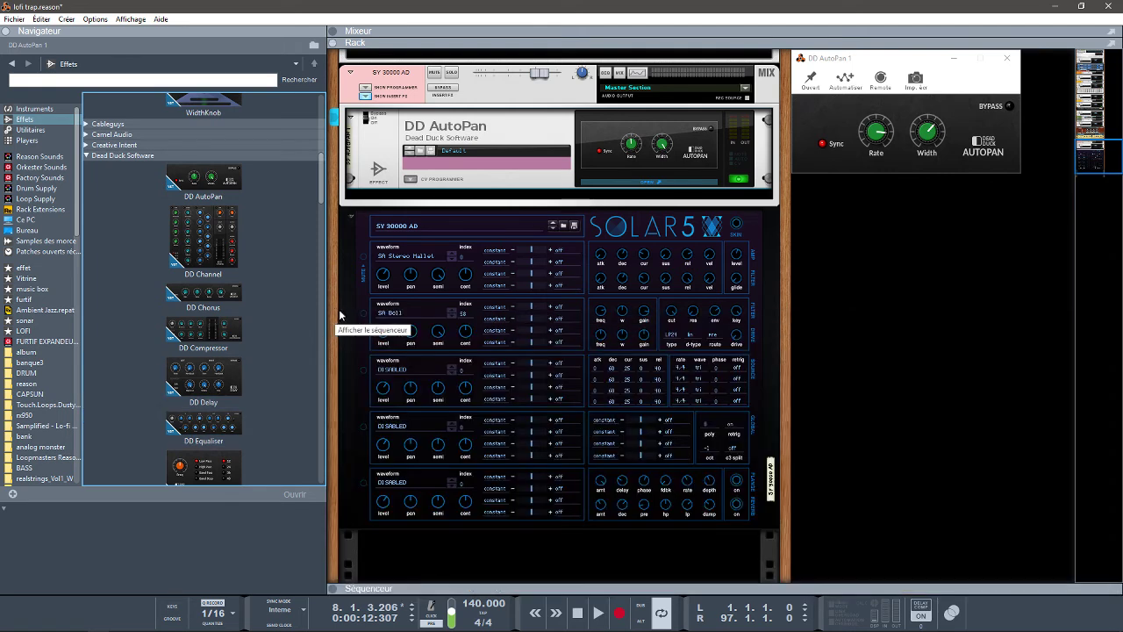
Show only the sequencer at full size by hiding the rack, mixer and browser, and close the DD AutoPan editor.
left_click(335, 50)
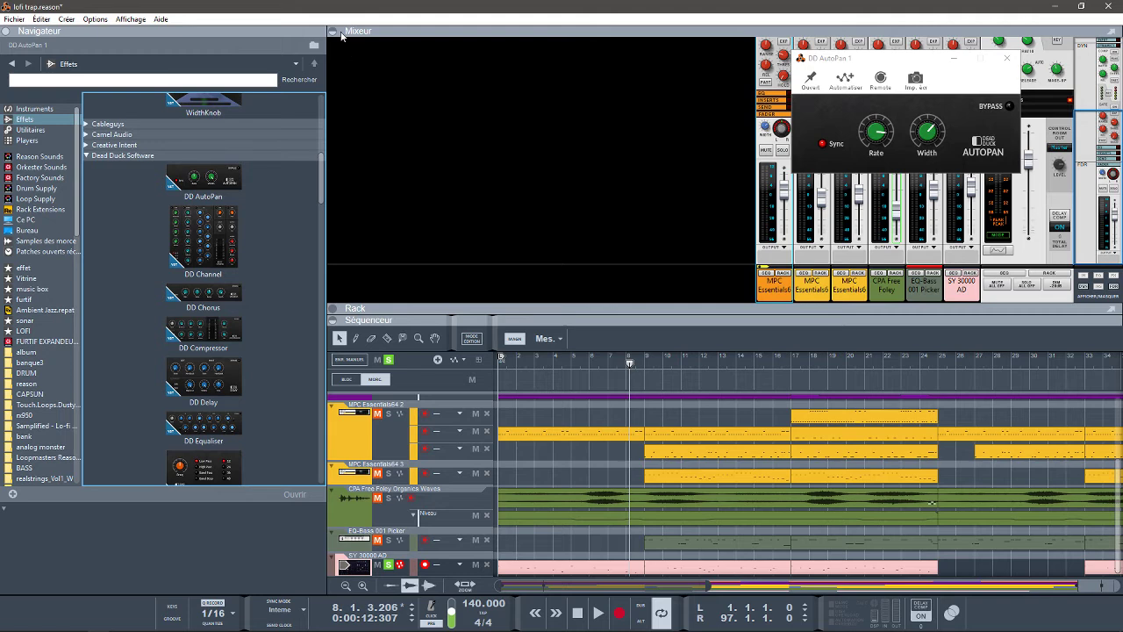
left_click(340, 34)
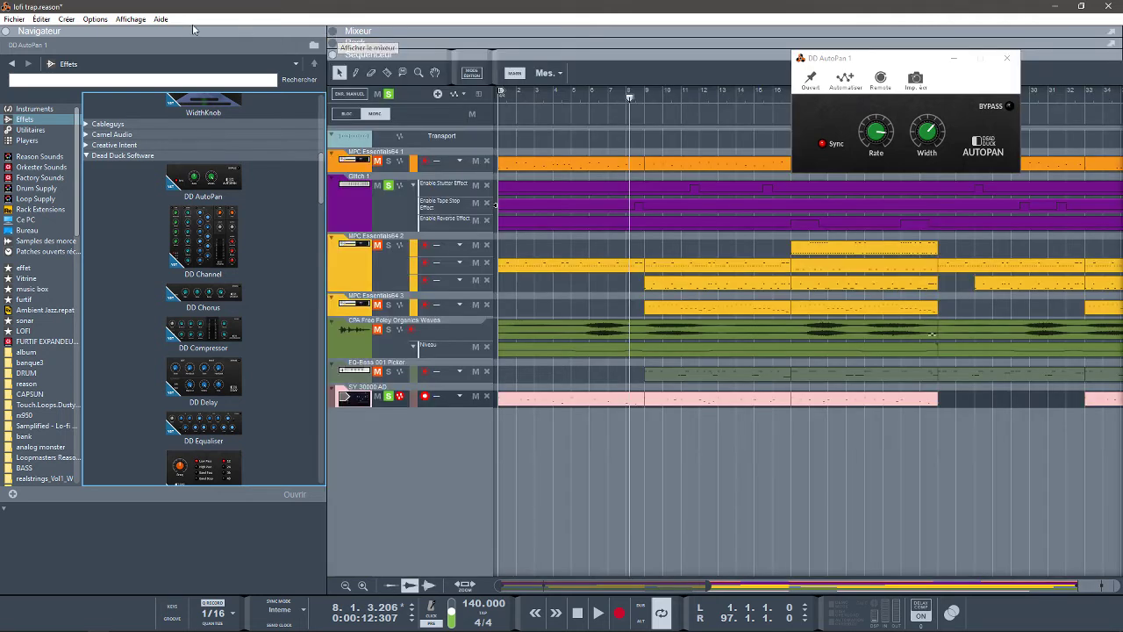
left_click(4, 32)
left_click(1009, 57)
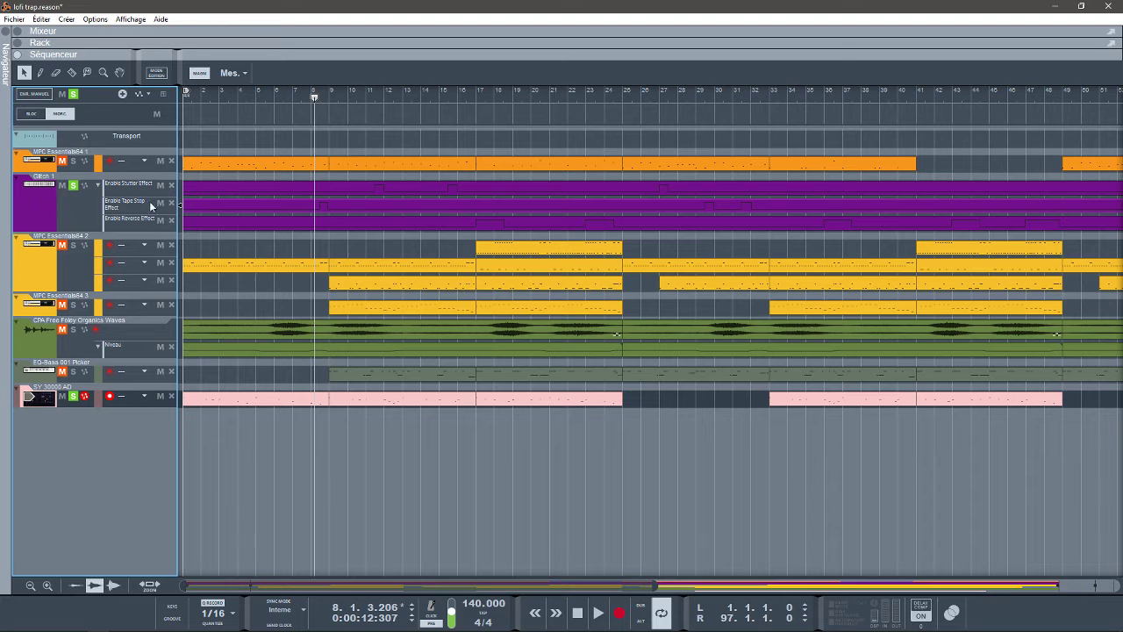
Show the rack above the sequencer and bring the Glitch device and its automation lanes into view.
left_click(17, 42)
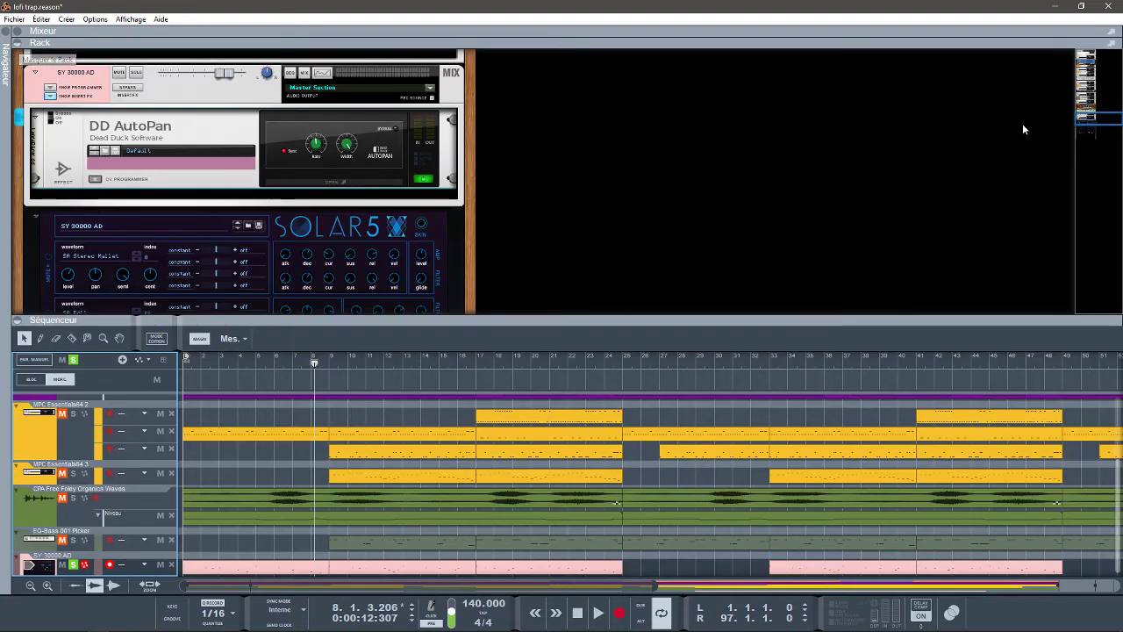
left_click_drag(1086, 121, 1078, 79)
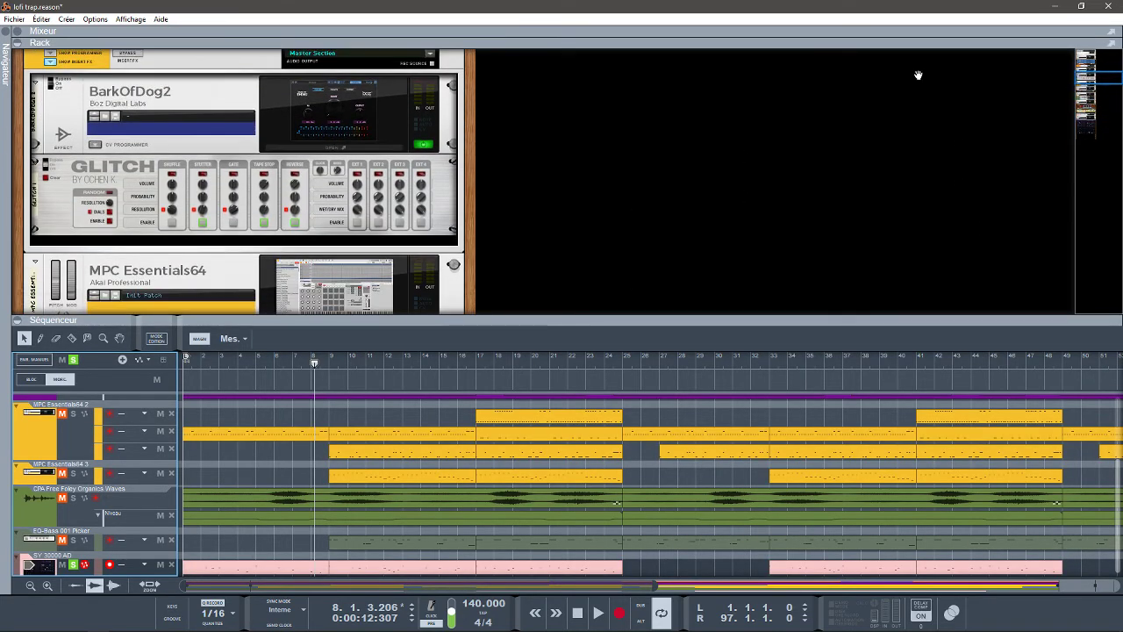
right_click(121, 176)
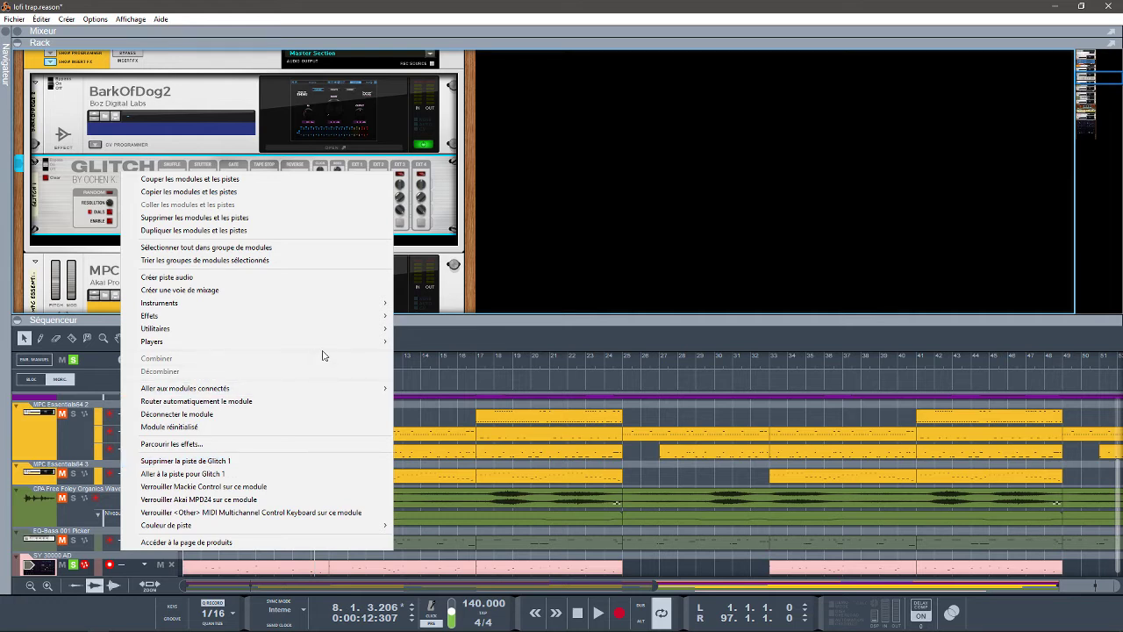
left_click(70, 178)
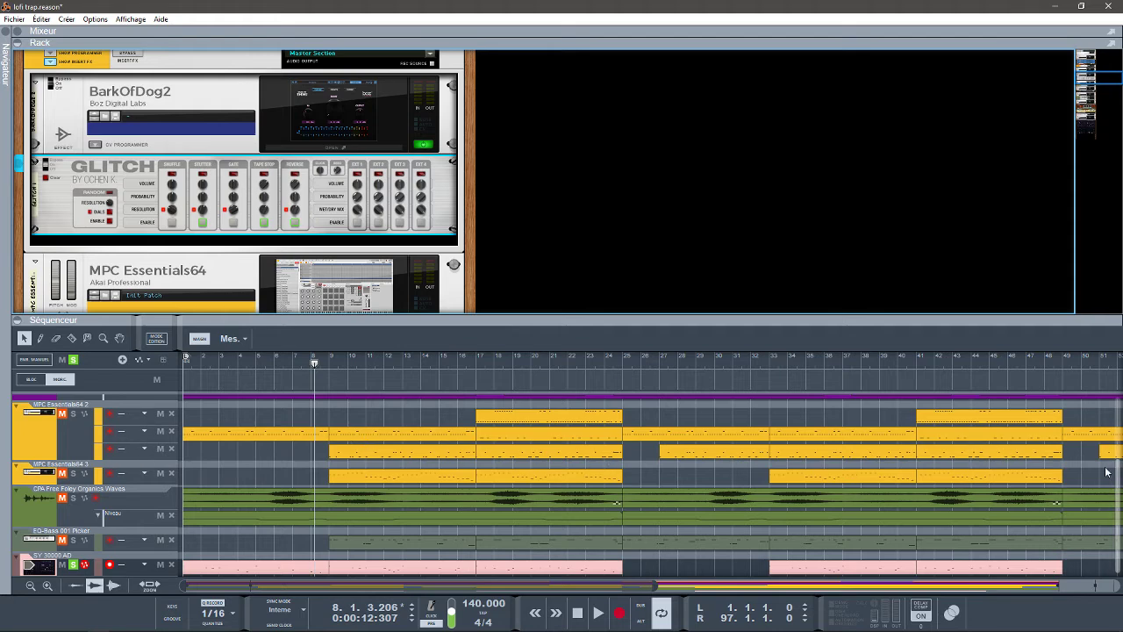
left_click_drag(1118, 471, 1117, 448)
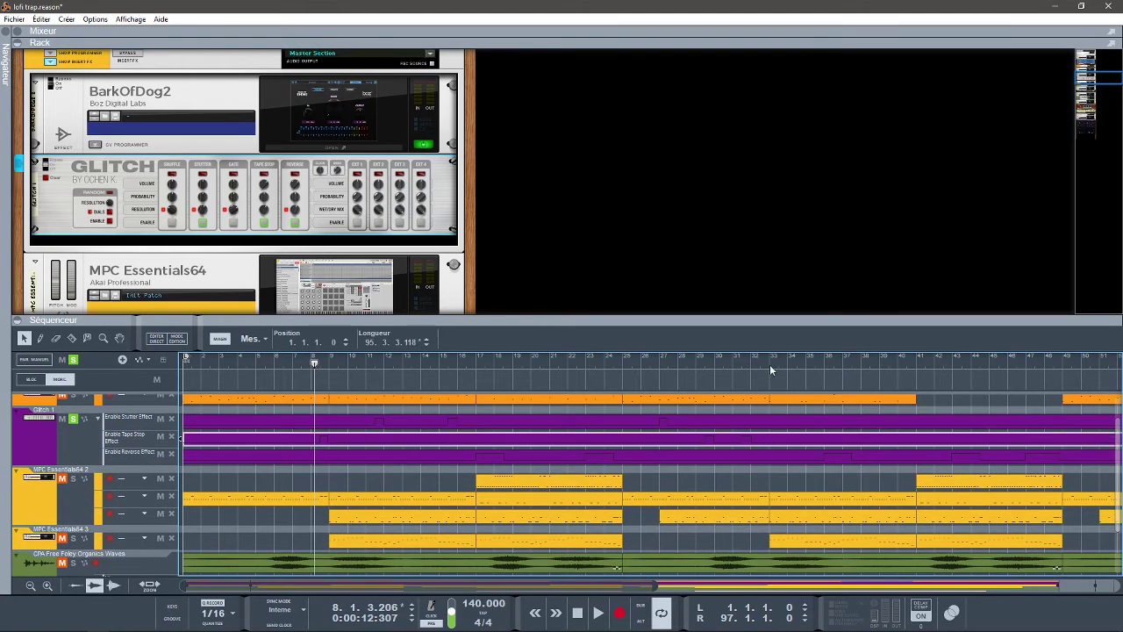
Open the remote override assignment of Glitch's Shuffle Enable button to examine its controller and note number, and close it without changes.
right_click(170, 227)
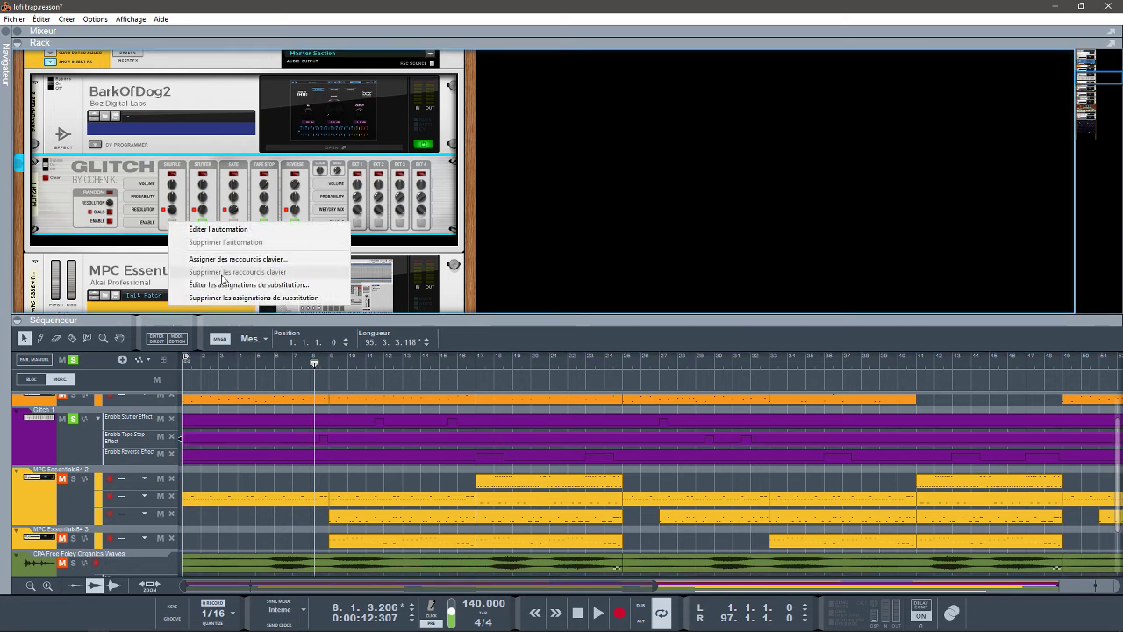
left_click(281, 290)
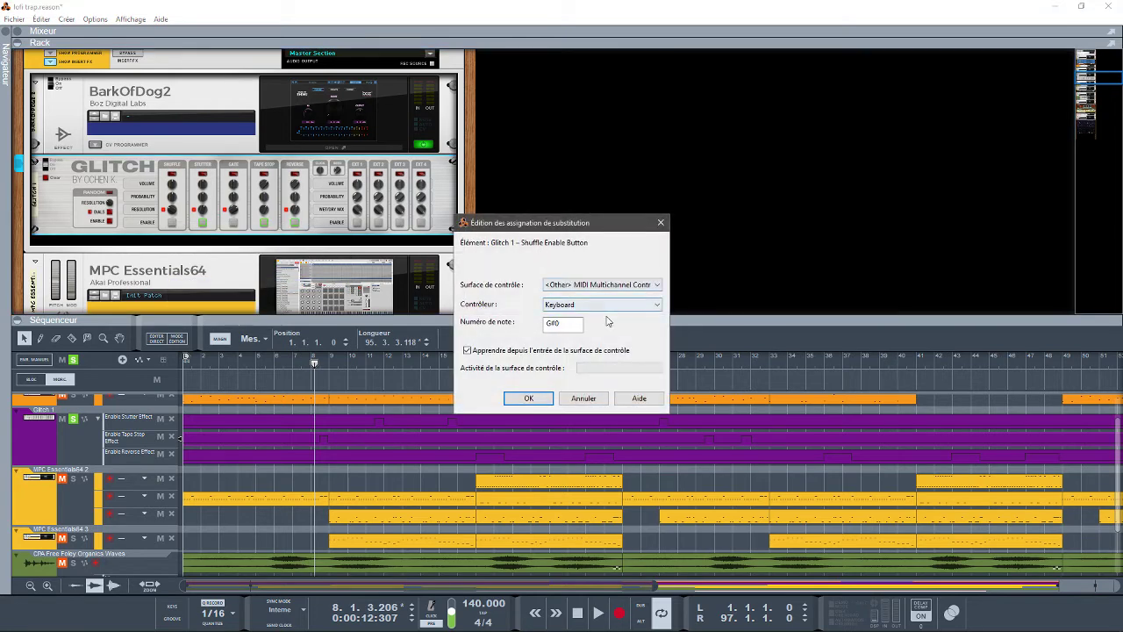
left_click(661, 222)
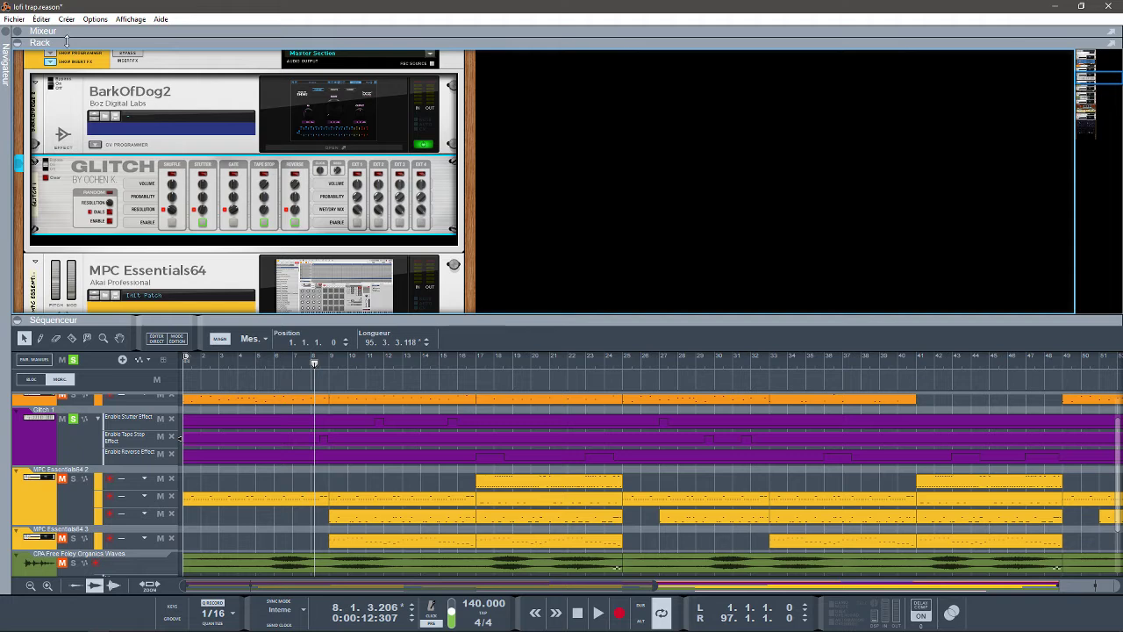
Clear all track solos in the full-size sequencer and play the song from the beginning.
left_click(18, 44)
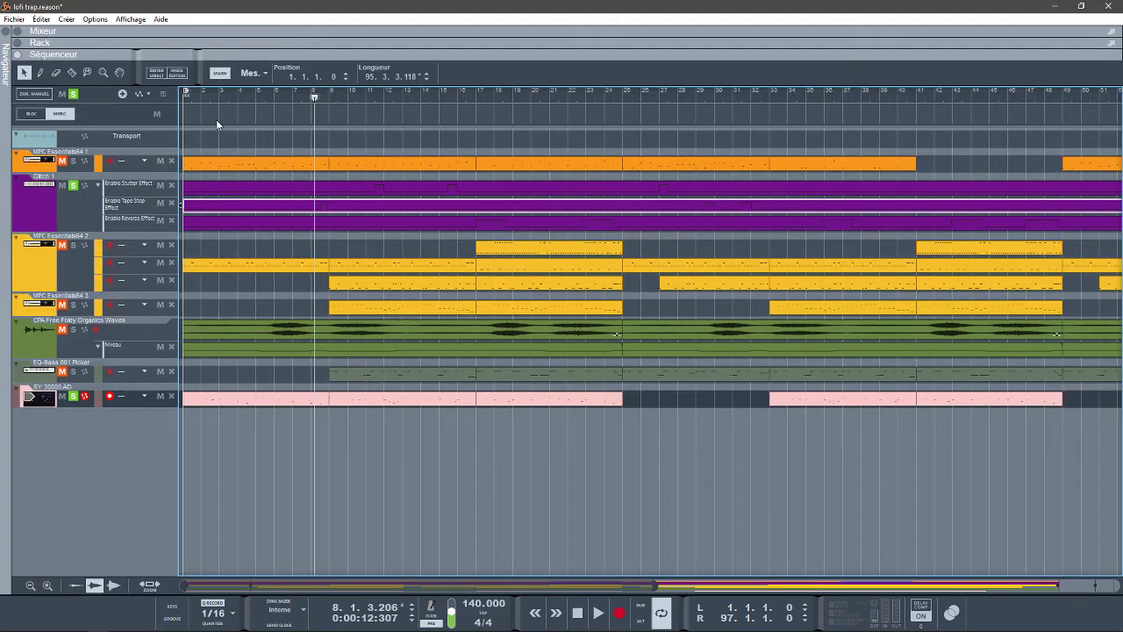
key("shift+Return")
key("space")
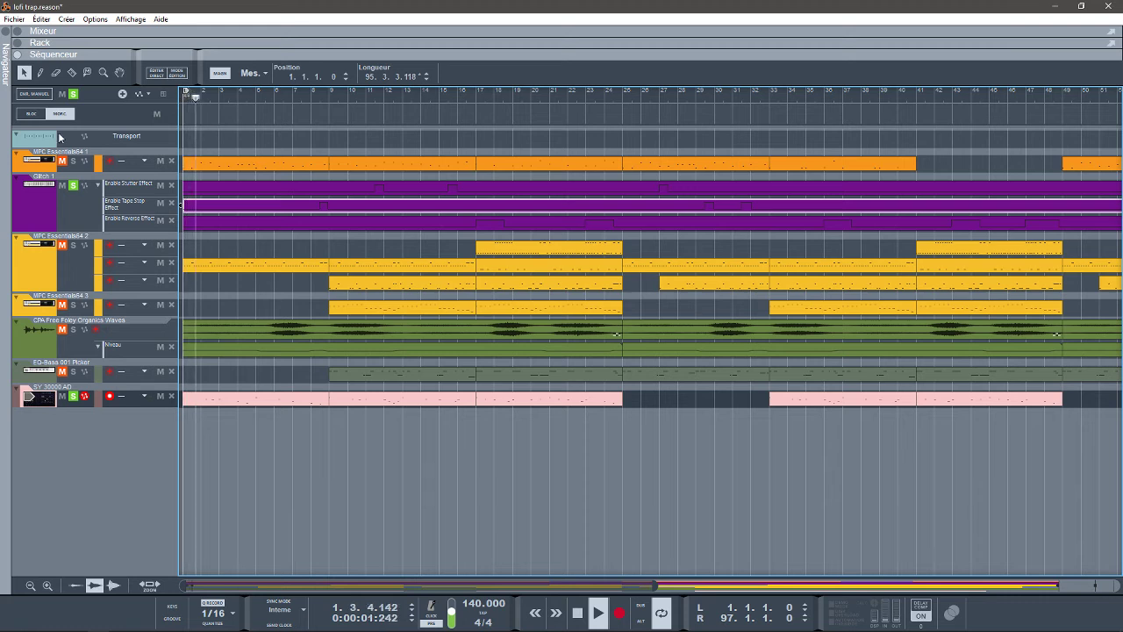
left_click(76, 93)
key("space")
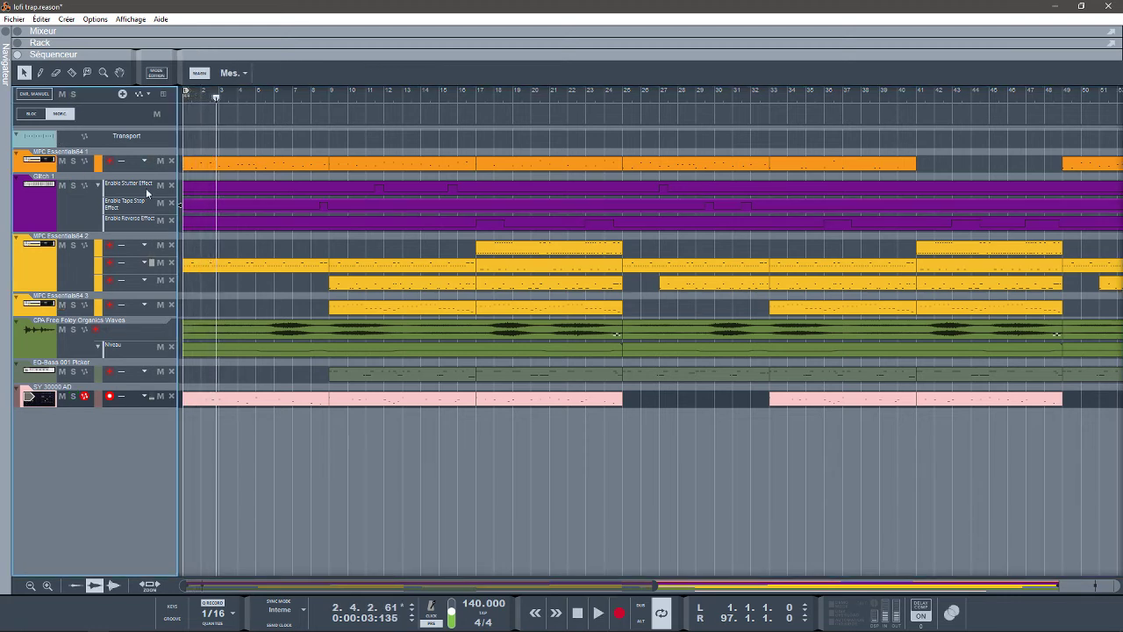
key("shift+Return")
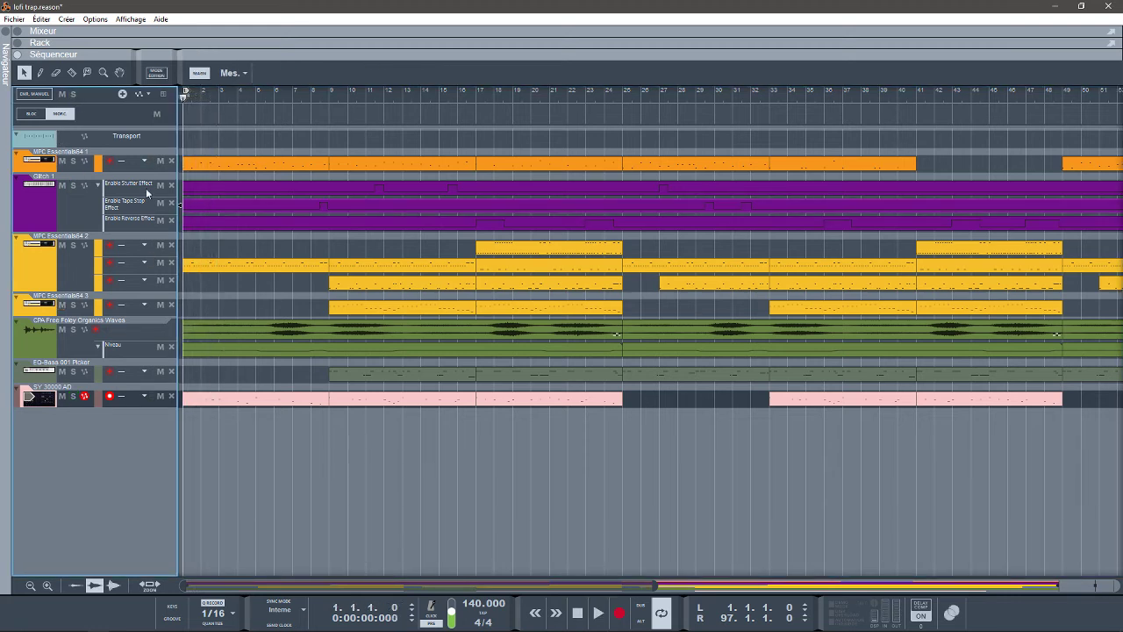
key("space")
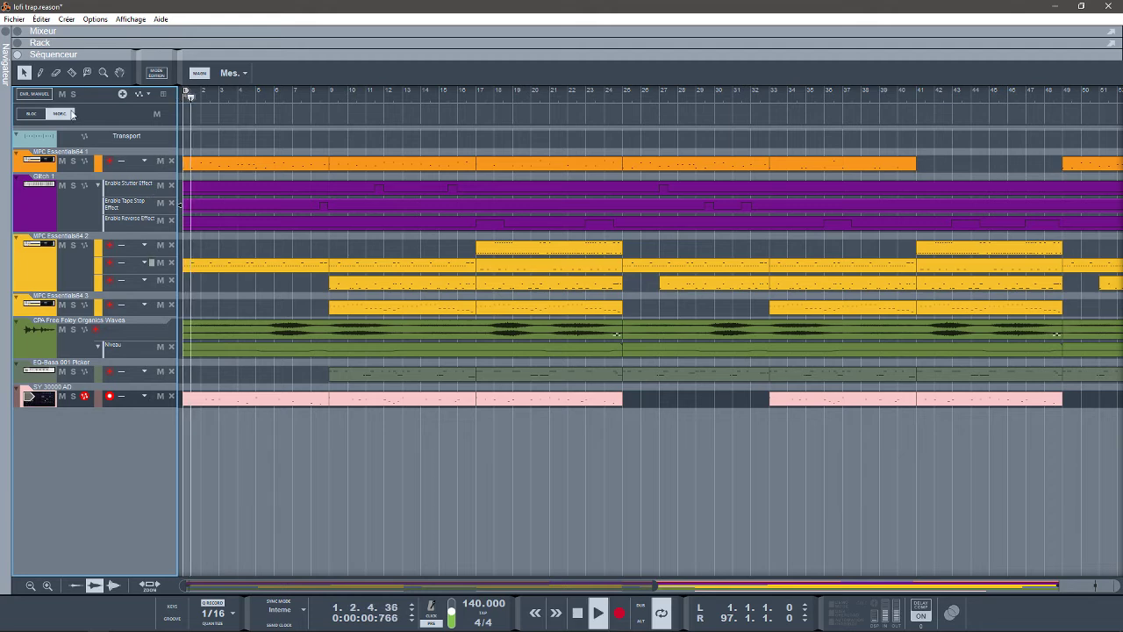
Stop playback and show the mixer and rack without the sequencer, with the rack at the Master Section.
left_click(16, 30)
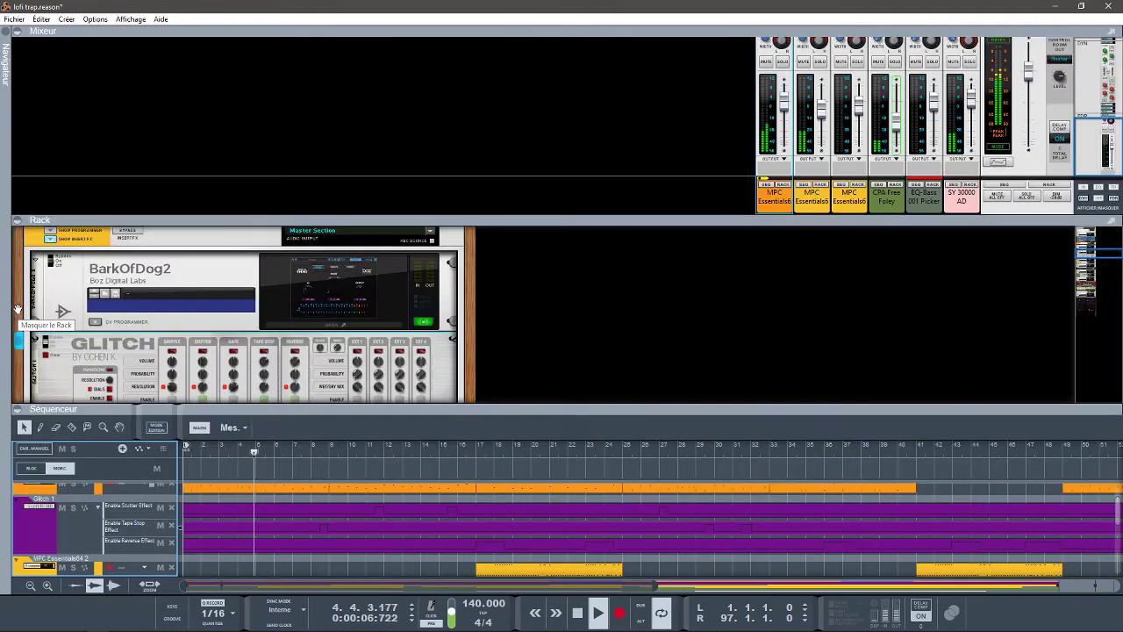
left_click(16, 309)
key("space")
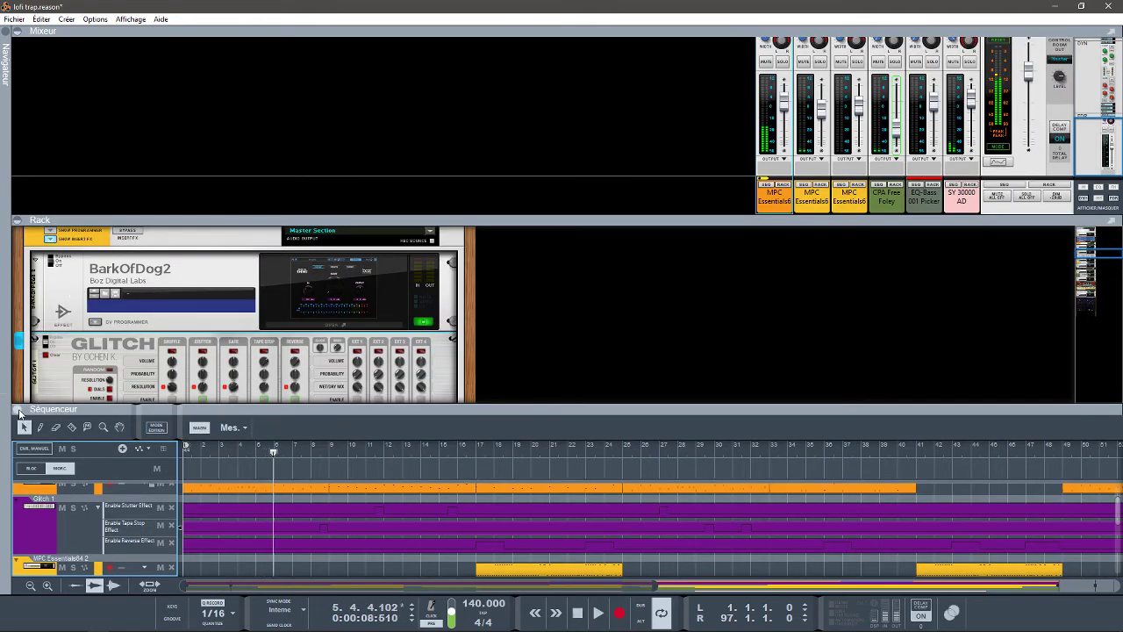
left_click(16, 409)
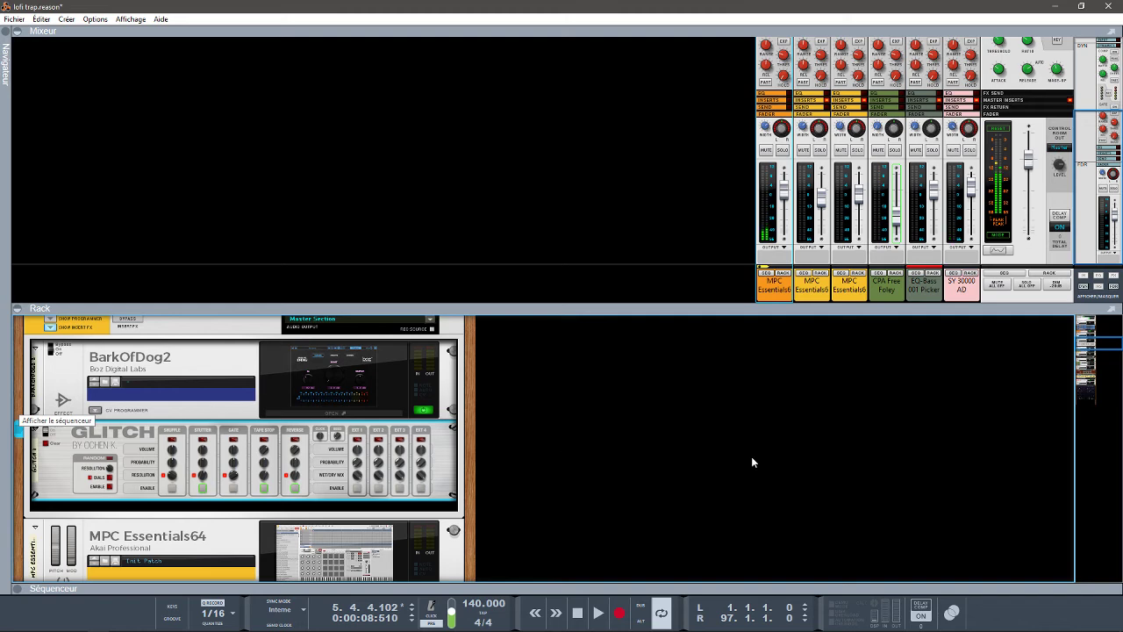
left_click(1083, 322)
left_click_drag(1083, 322, 1080, 306)
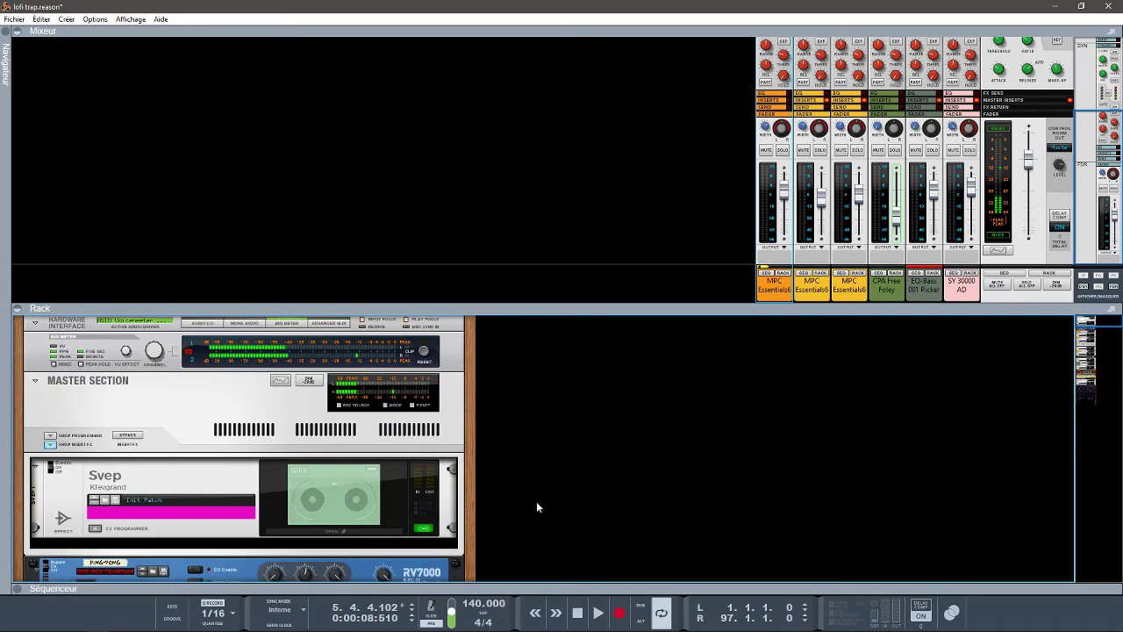
Open the Svep editor from the Master Section inserts and examine its controls and its Klevgrand information page.
left_click(333, 531)
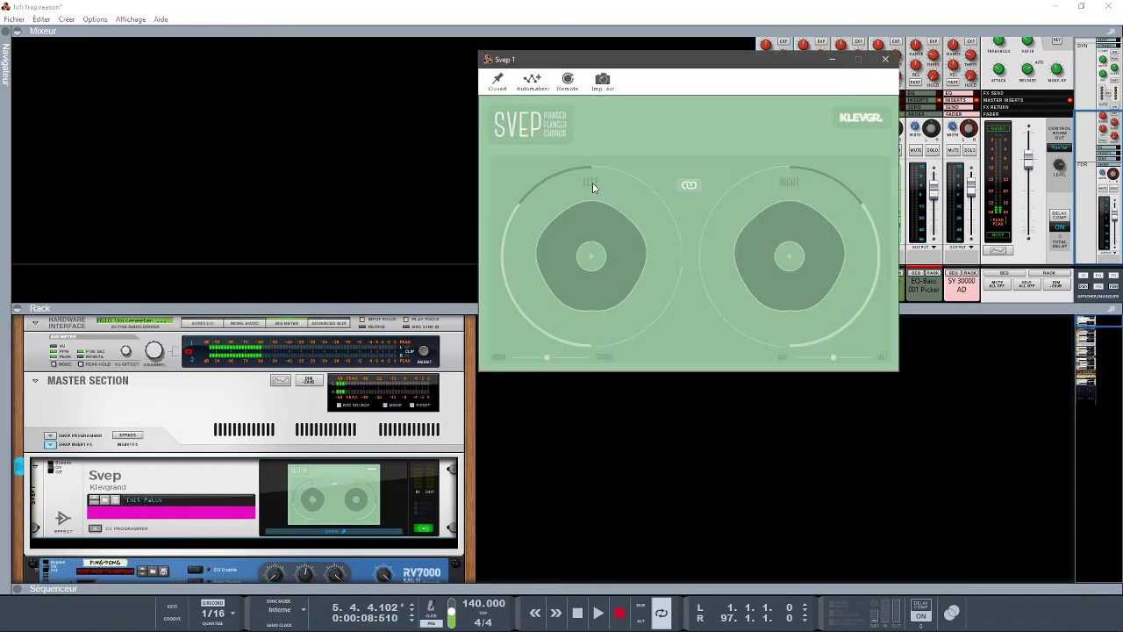
left_click(856, 118)
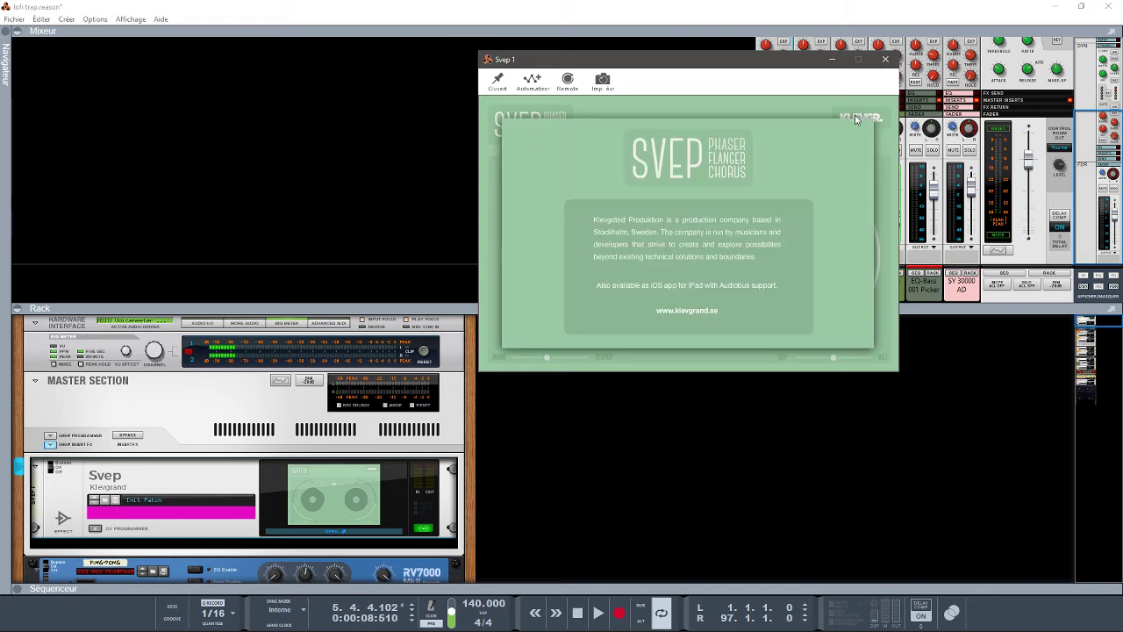
left_click(693, 312)
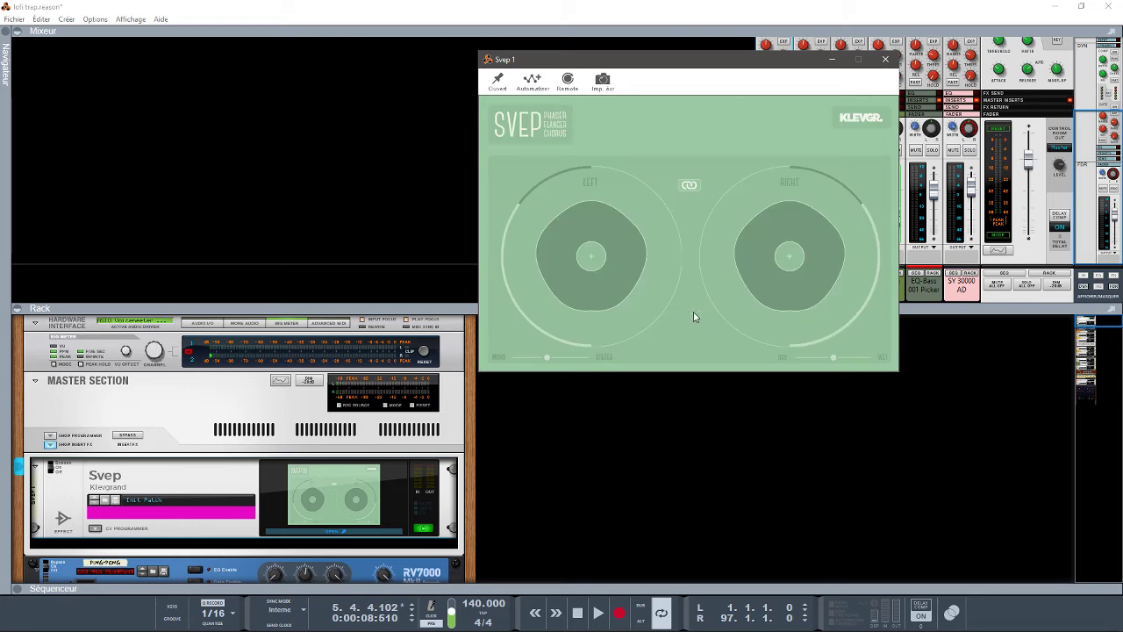
left_click(874, 118)
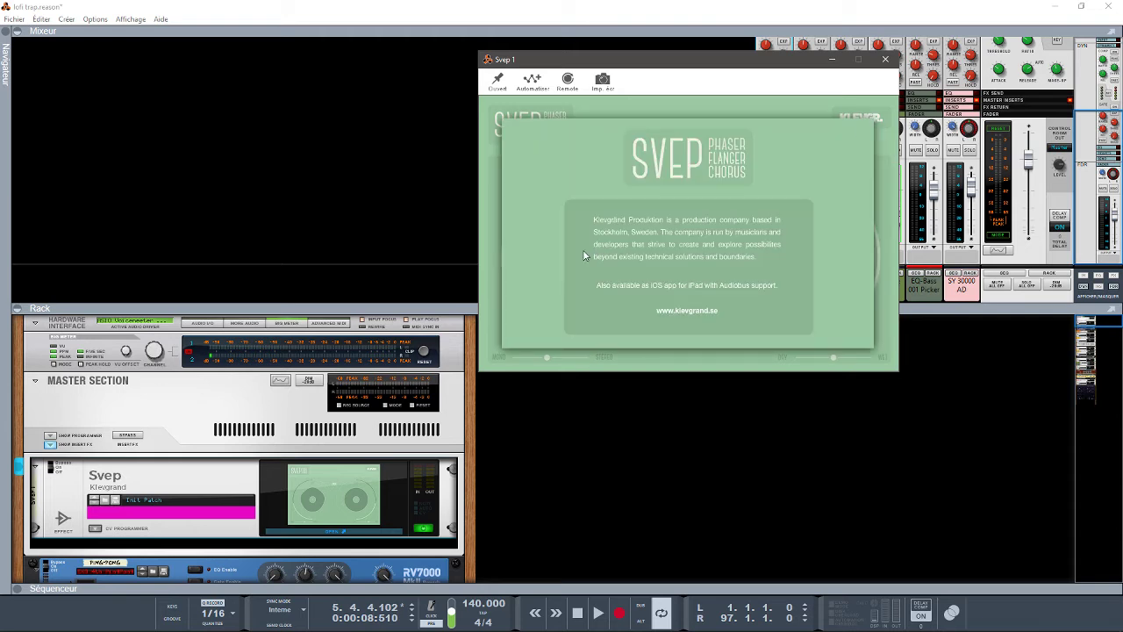
left_click(693, 312)
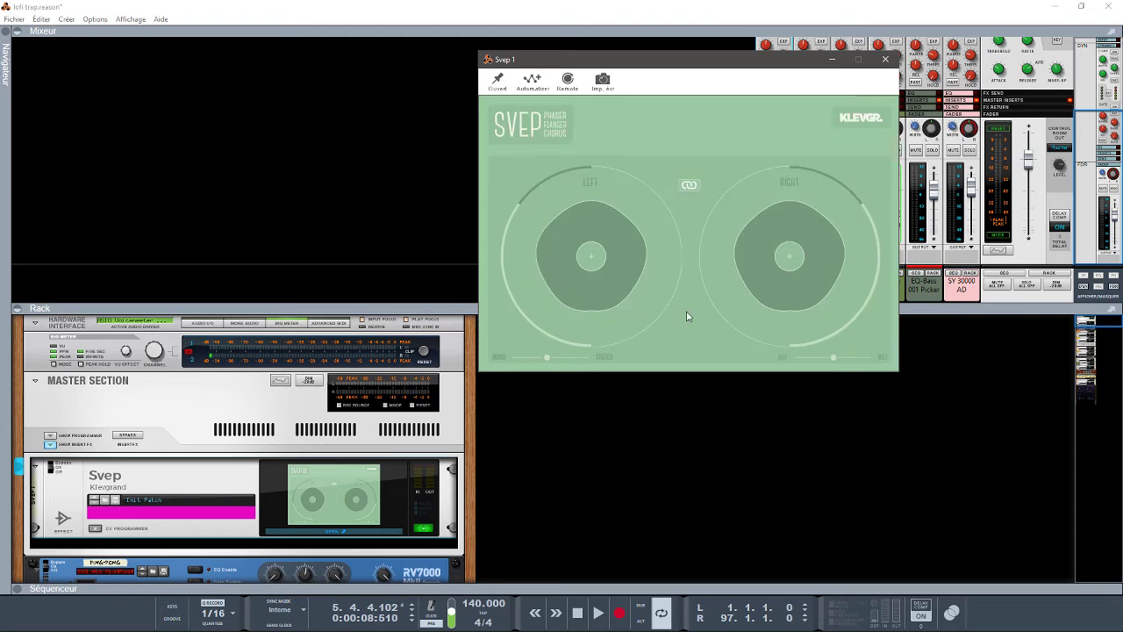
left_click(861, 123)
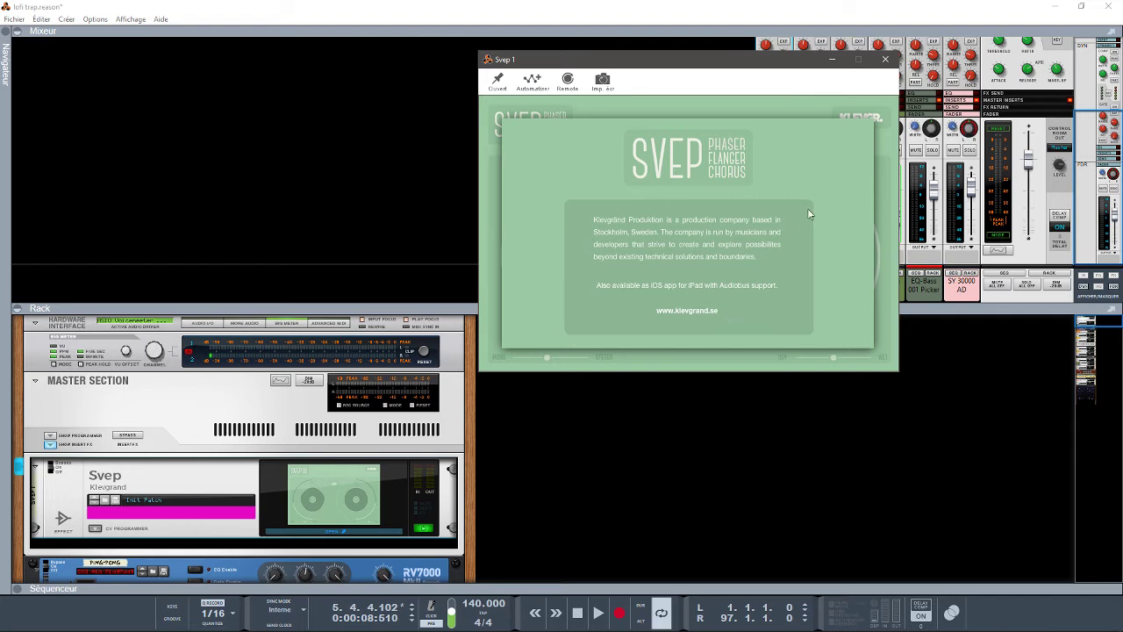
left_click(809, 113)
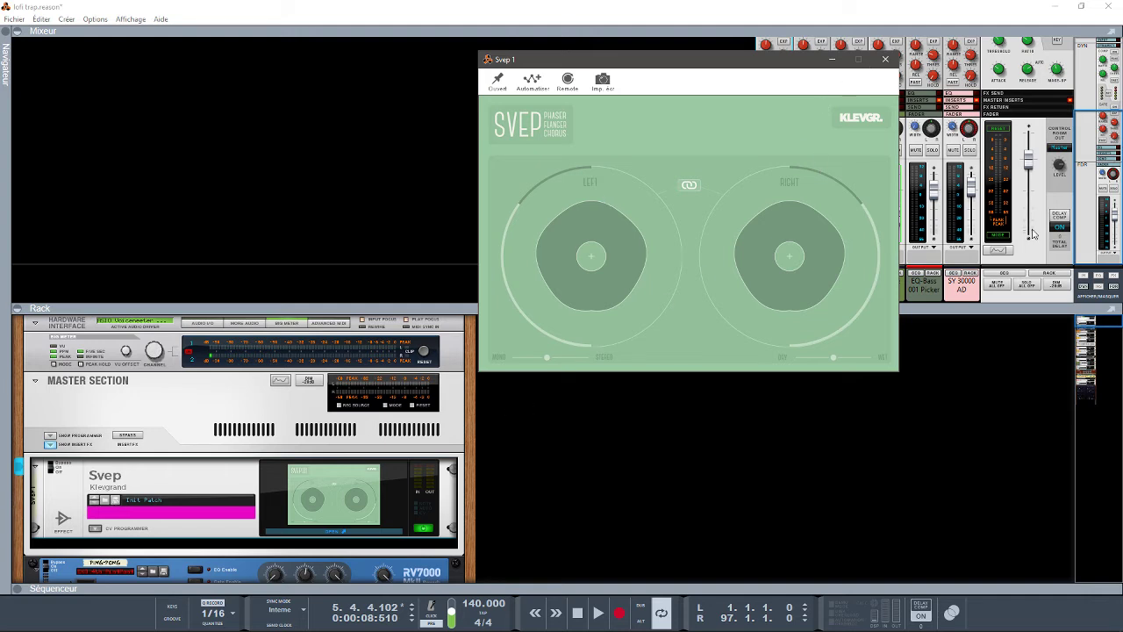
Examine the master compressor in the mixer and close the Svep editor.
left_click(1083, 205)
scroll(1082, 206, "up", 5)
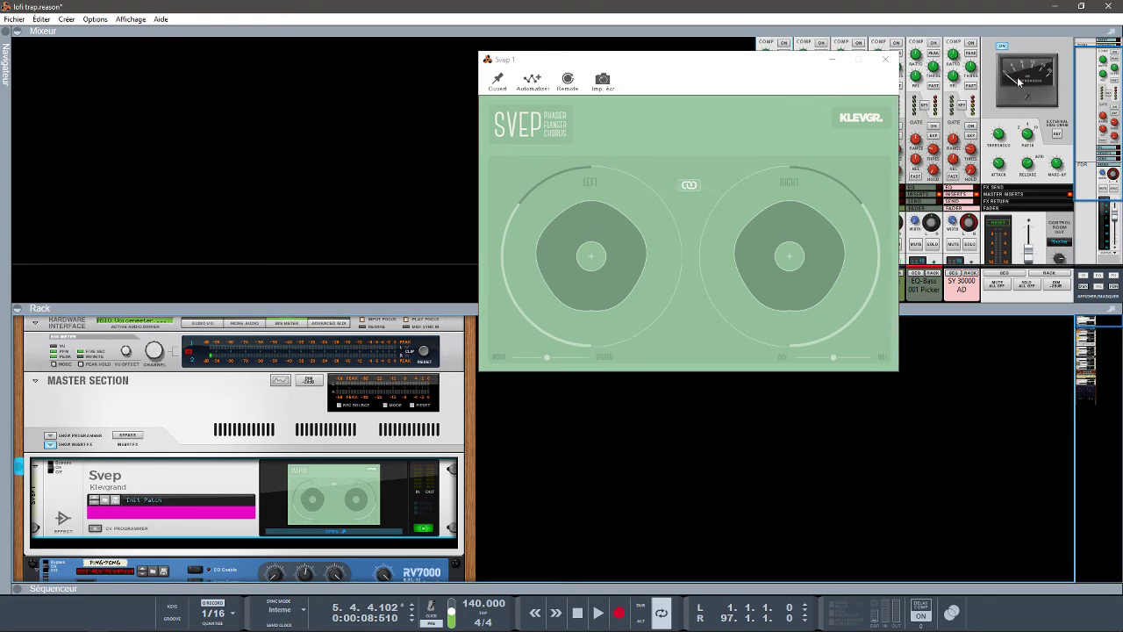
left_click(885, 58)
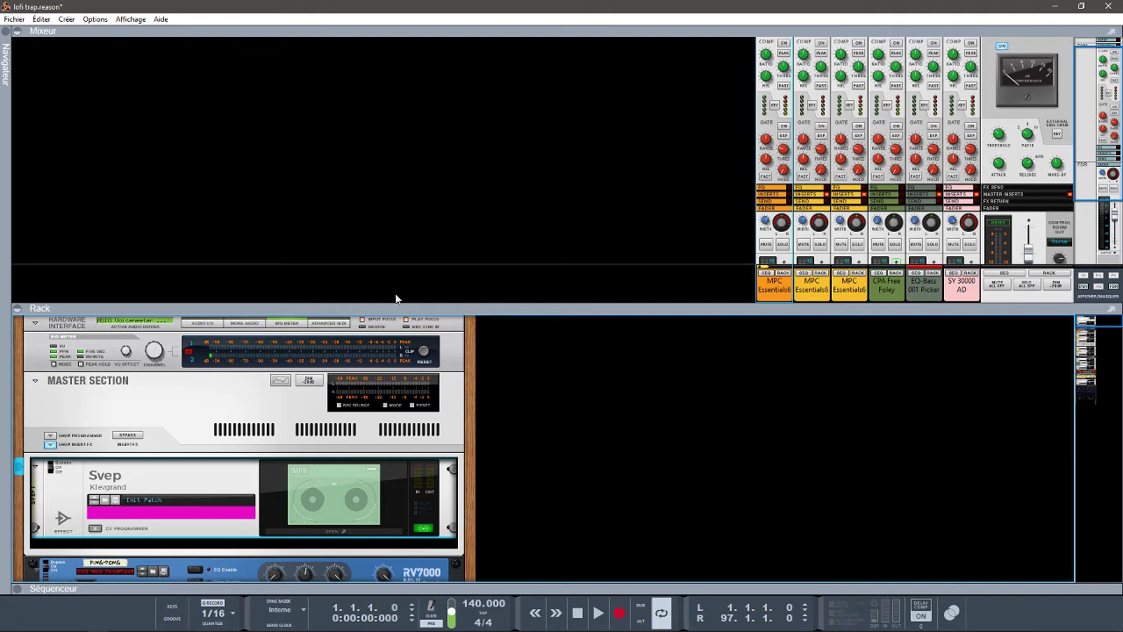
Play the song from the start while viewing the rack devices, replace the mixer with the sequencer and stop playback around bar 13.
key("space")
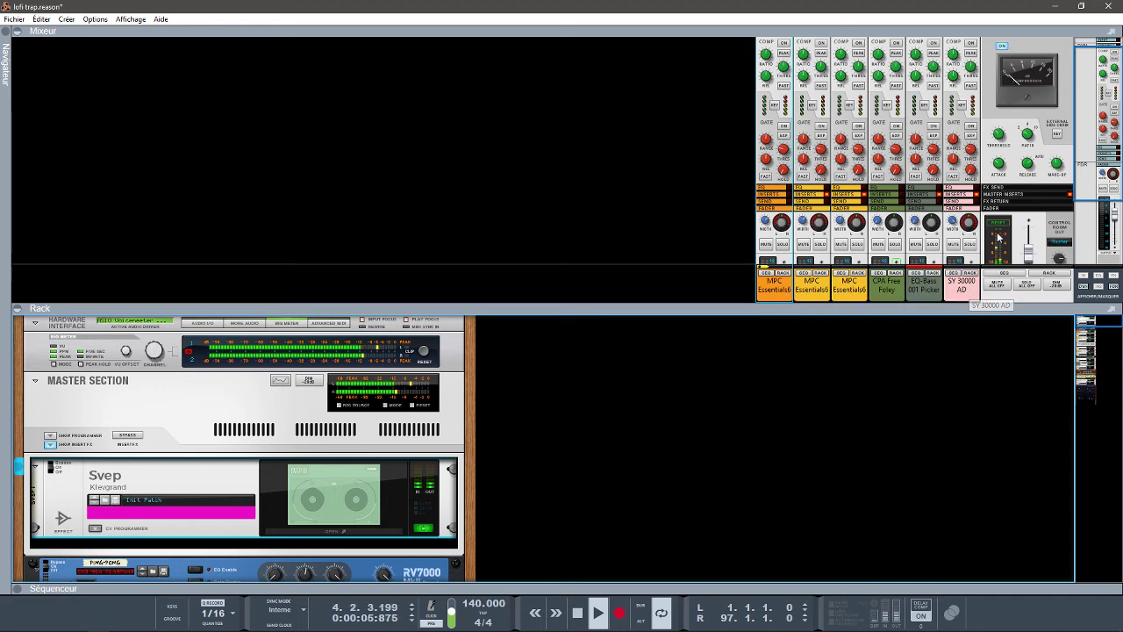
left_click(17, 32)
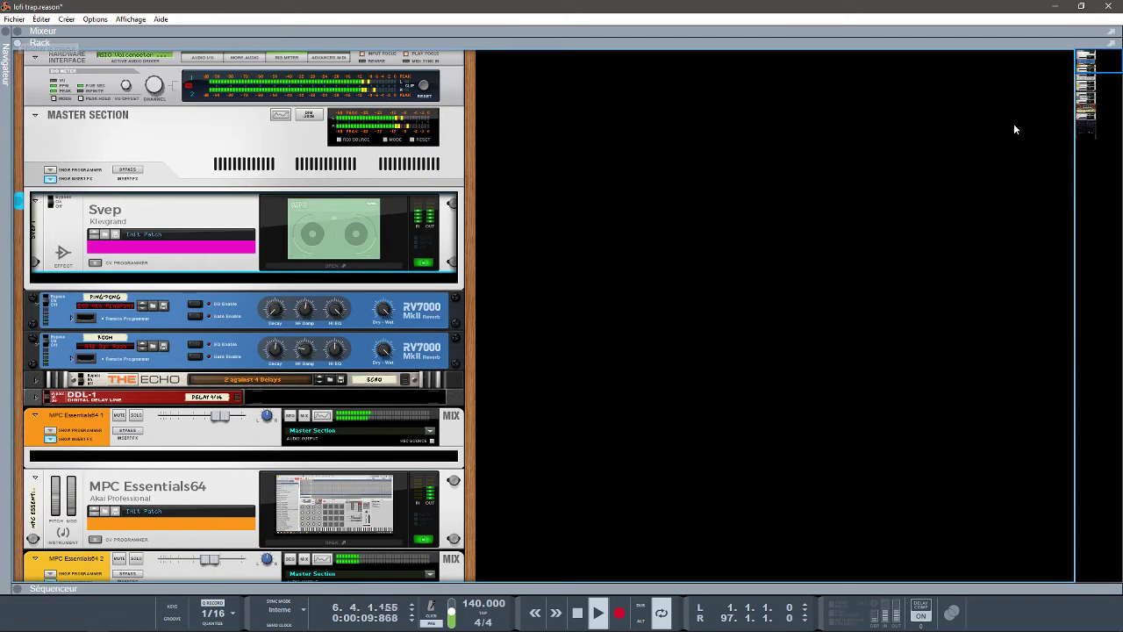
scroll(259, 376, "down", 5)
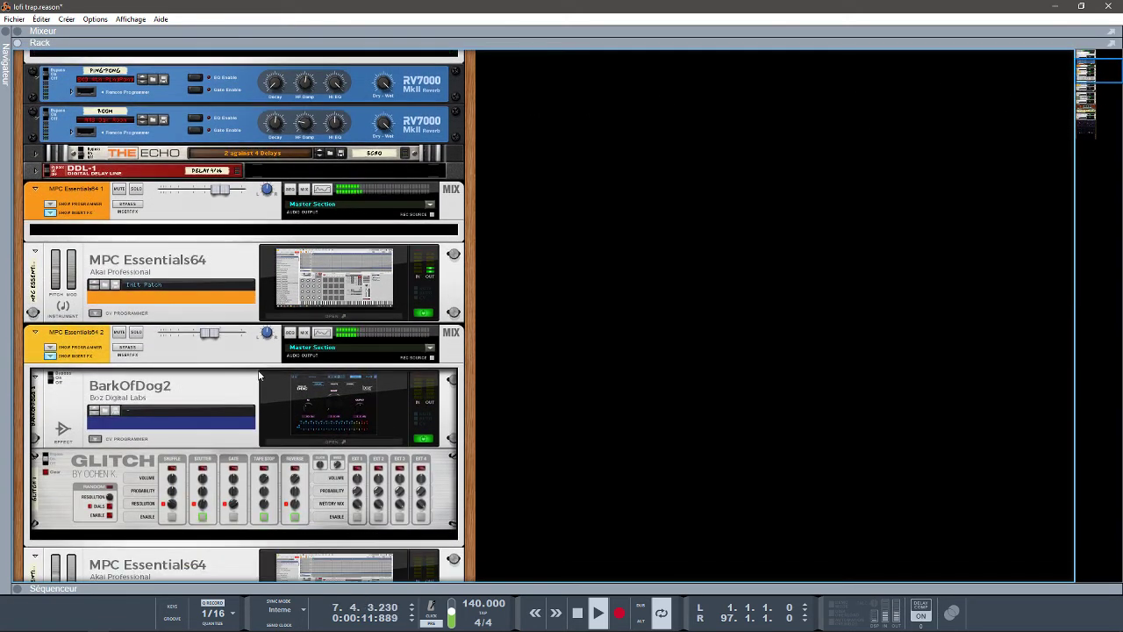
left_click(16, 589)
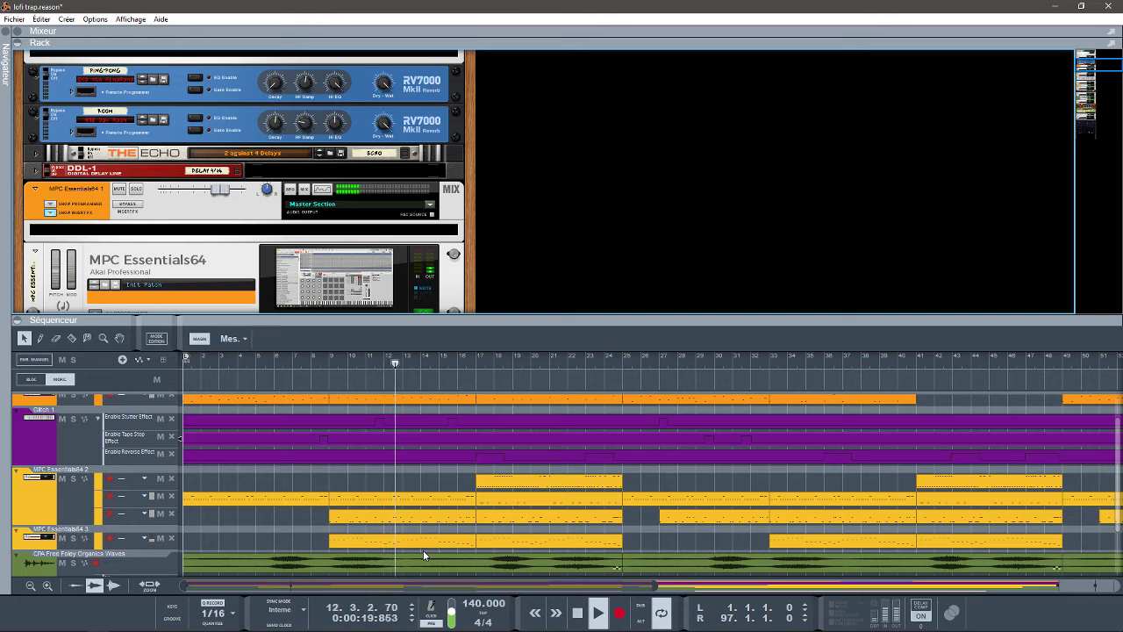
key("space")
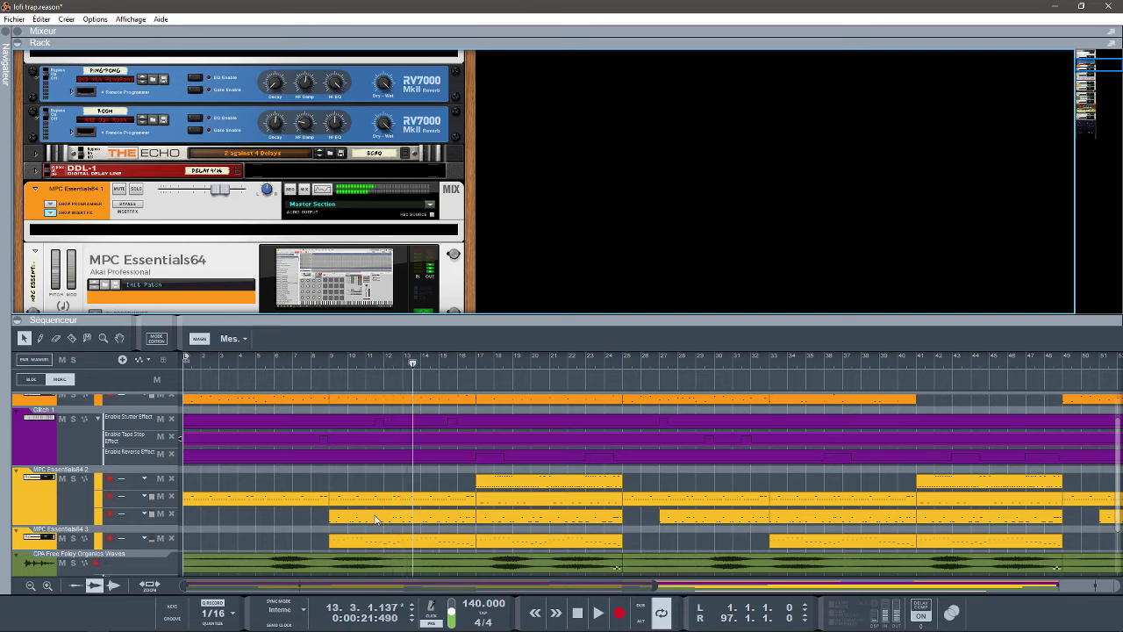
Solo the MPC Essentials64 2 track, play it from bar 9 and mute its second note lane.
left_click(40, 497)
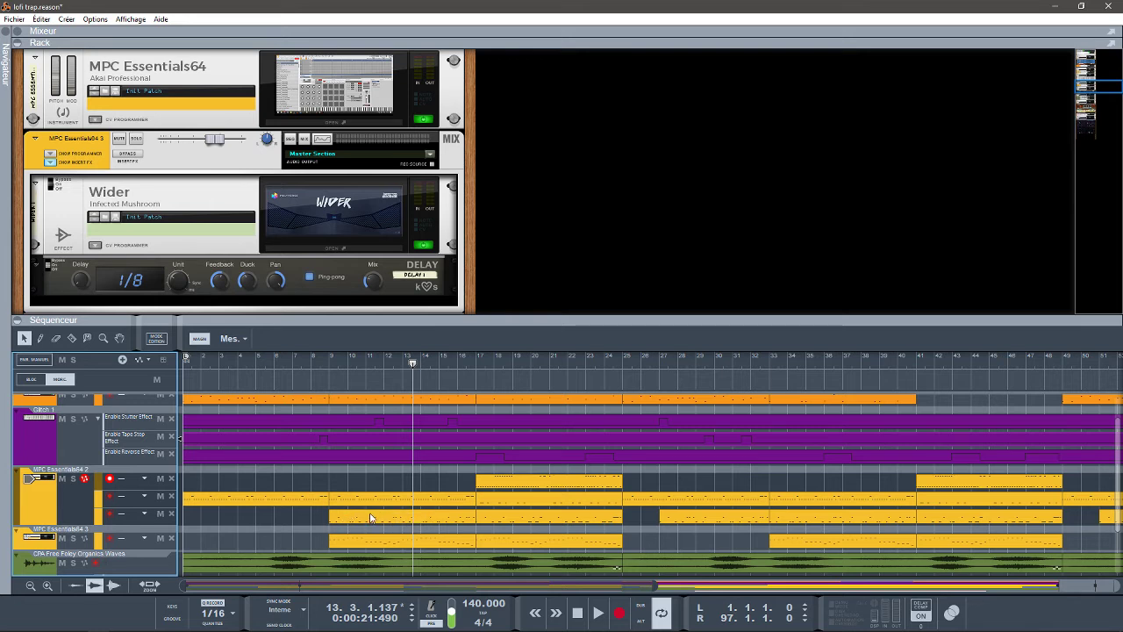
left_click(72, 478)
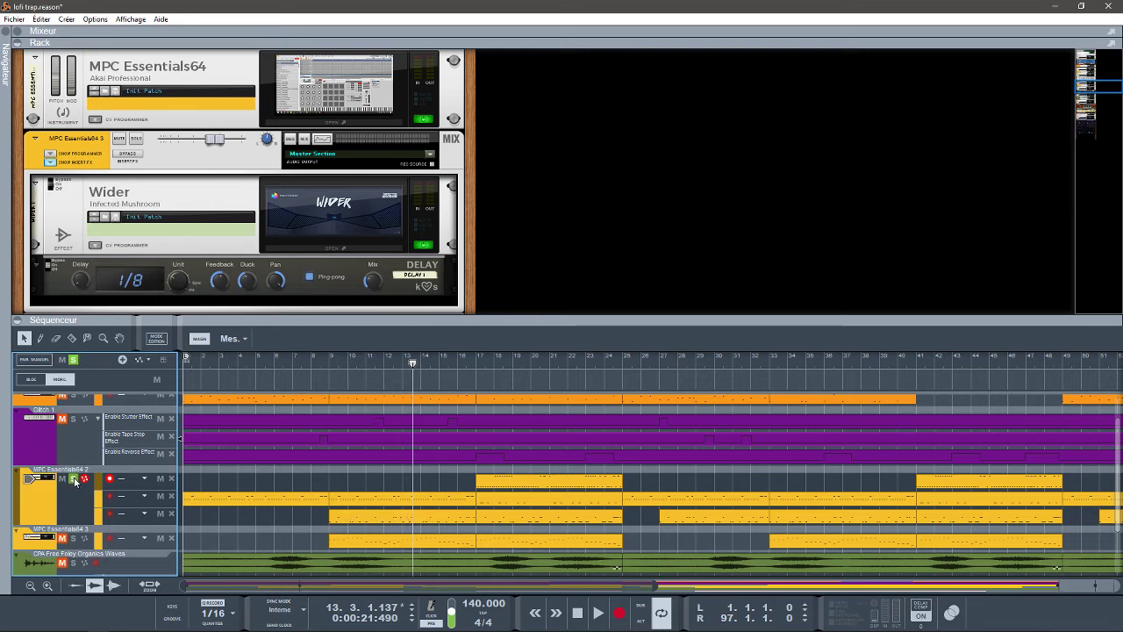
left_click(326, 358)
key("space")
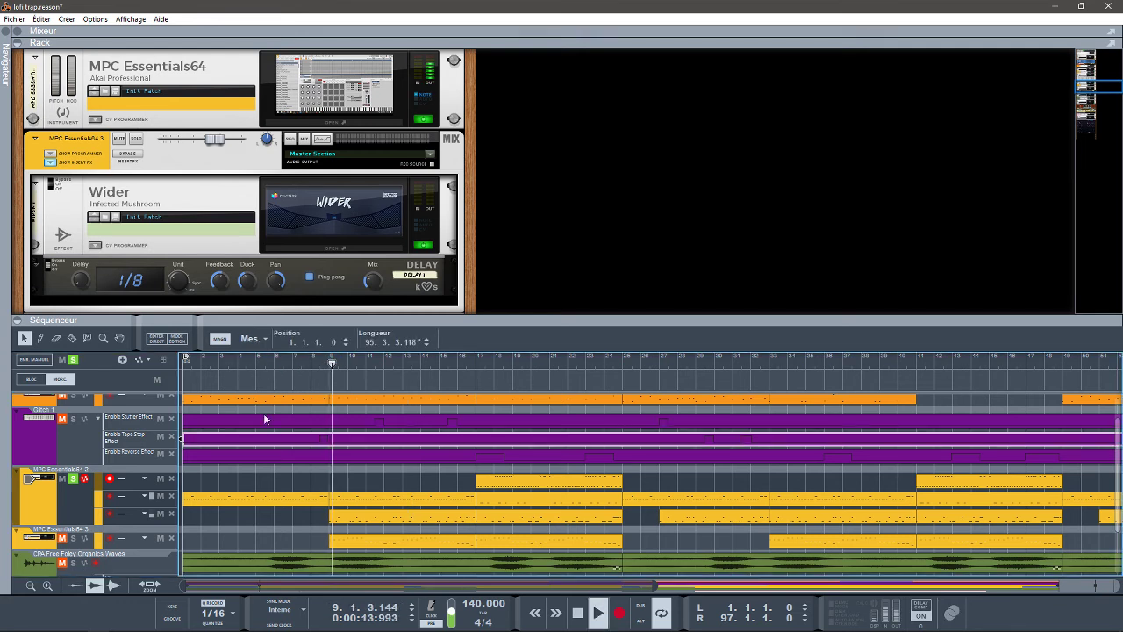
left_click(161, 496)
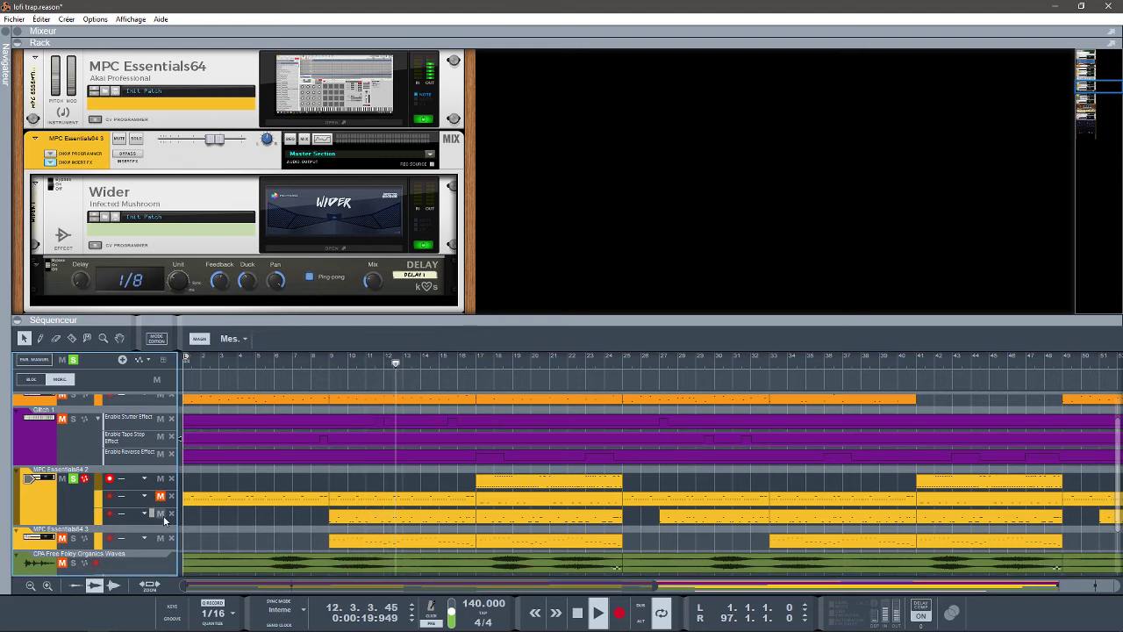
Mute and unmute the third note lane of MPC Essentials64 2 during playback and stop the song.
left_click(161, 515)
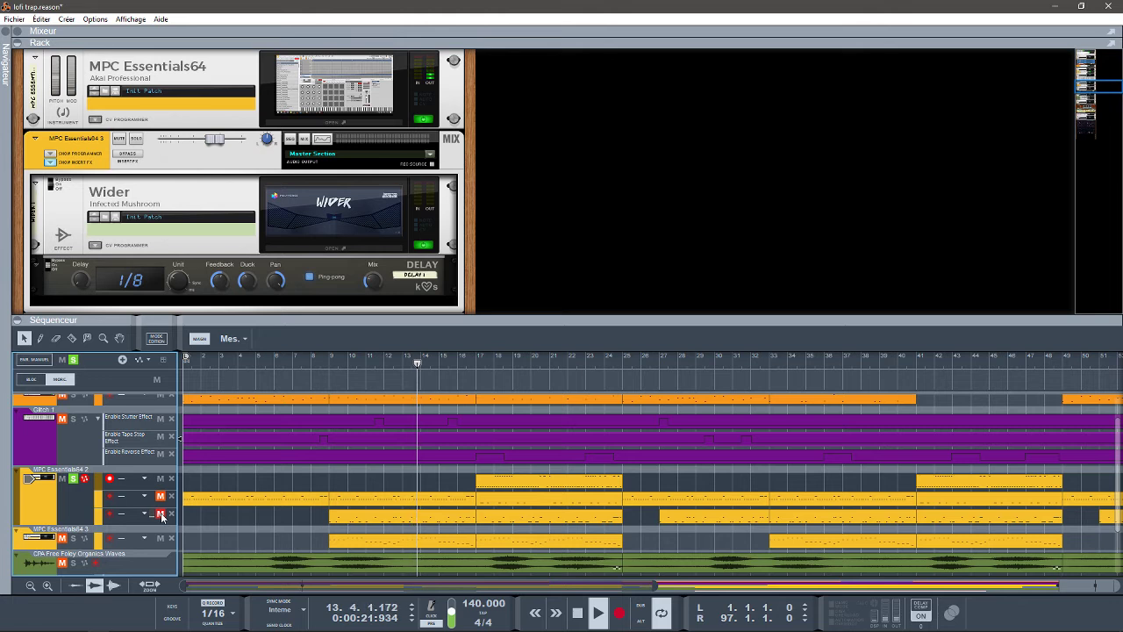
left_click(162, 515)
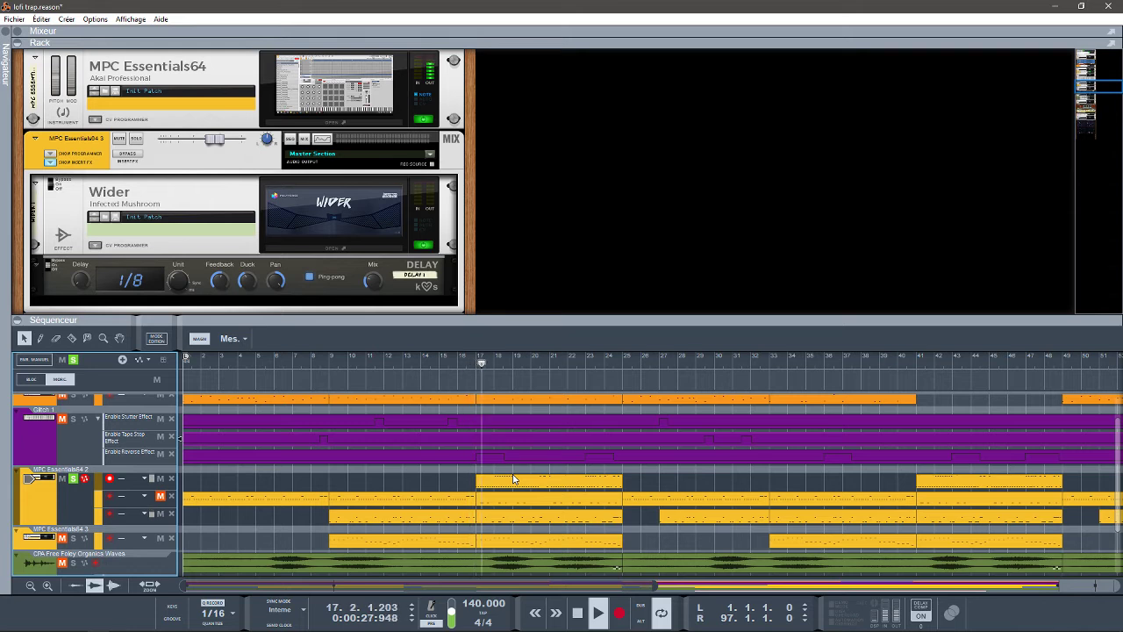
key("space")
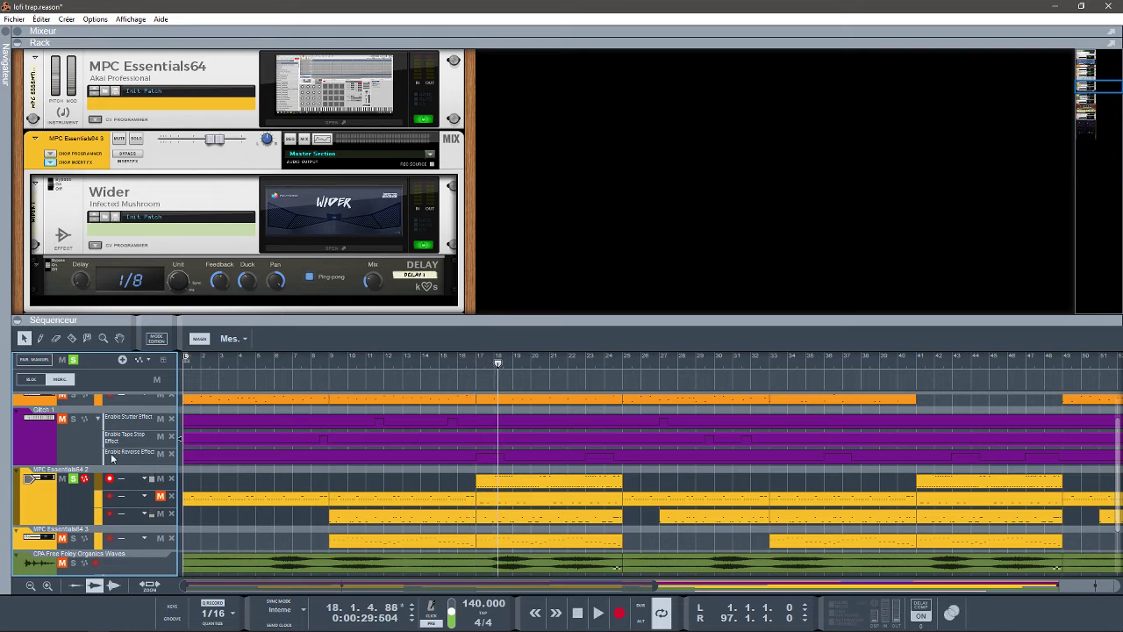
Add an empty note lane to the MPC Essentials64 2 track and delete it.
left_click(59, 496)
left_click(122, 360)
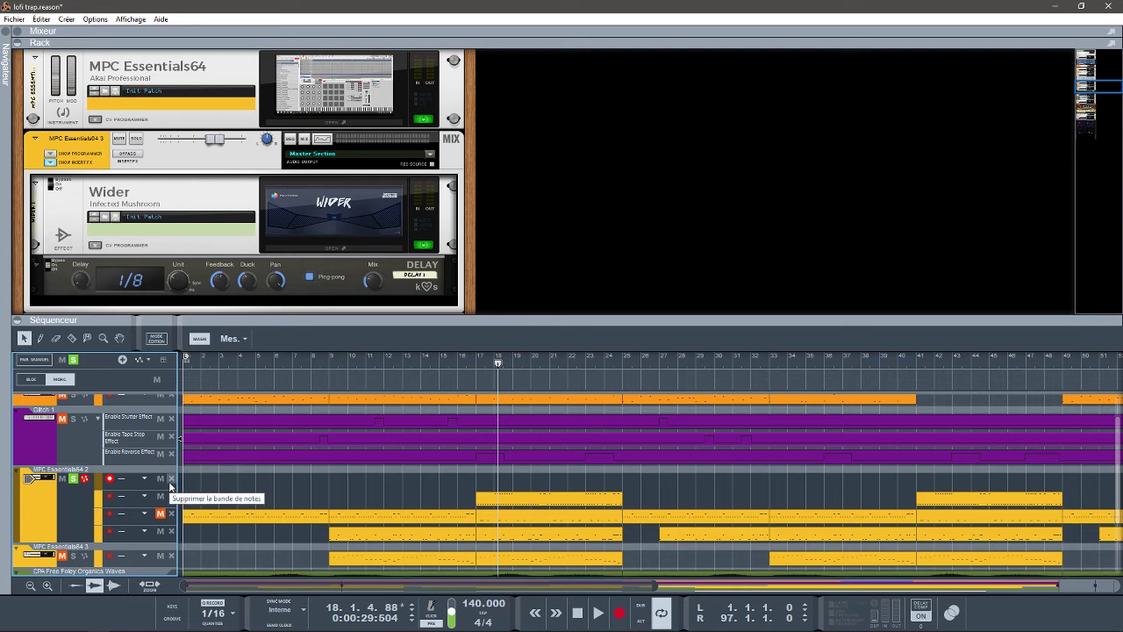
left_click(170, 481)
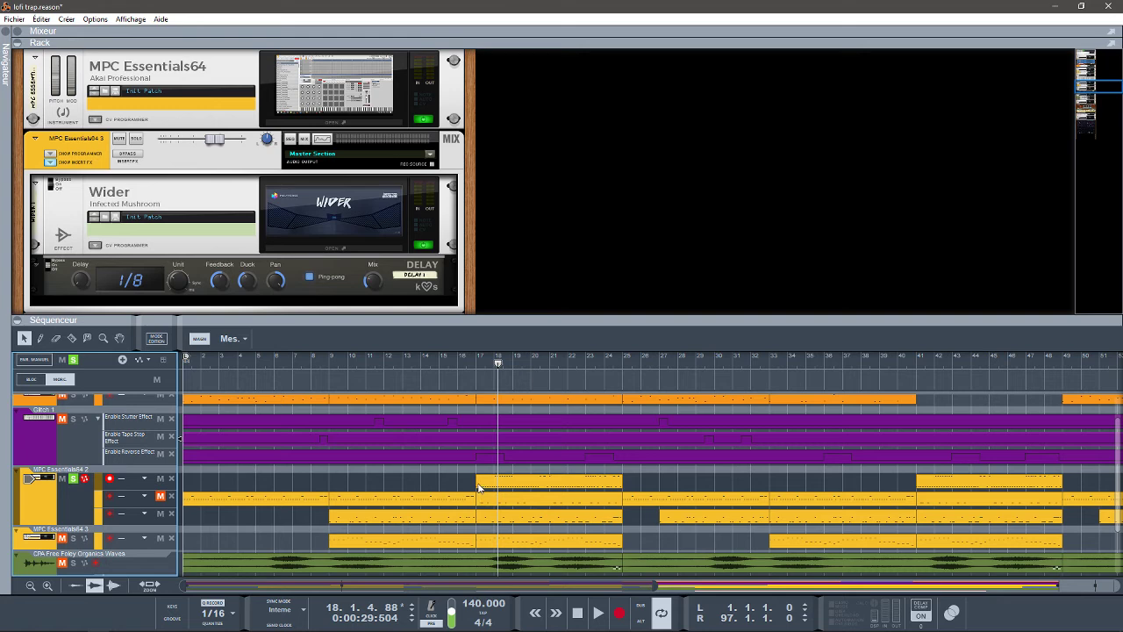
Extract all clips of the MPC Essentials64 2 track's first lane onto separate lanes using Abréger and Déplacer, and delete the emptied lane.
left_click(130, 19)
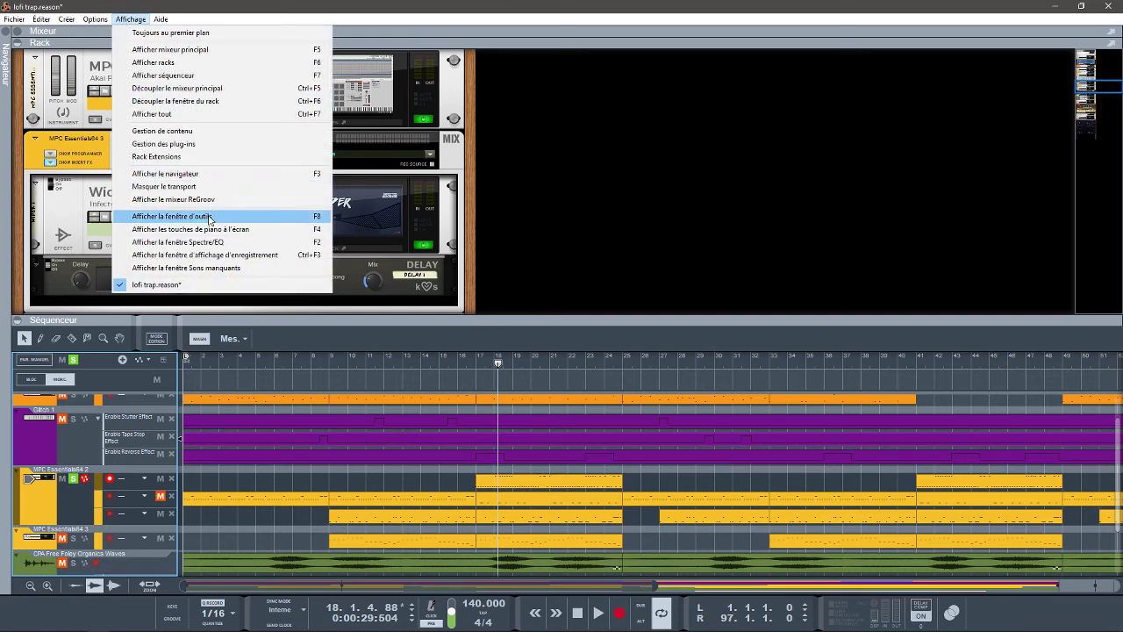
left_click(317, 220)
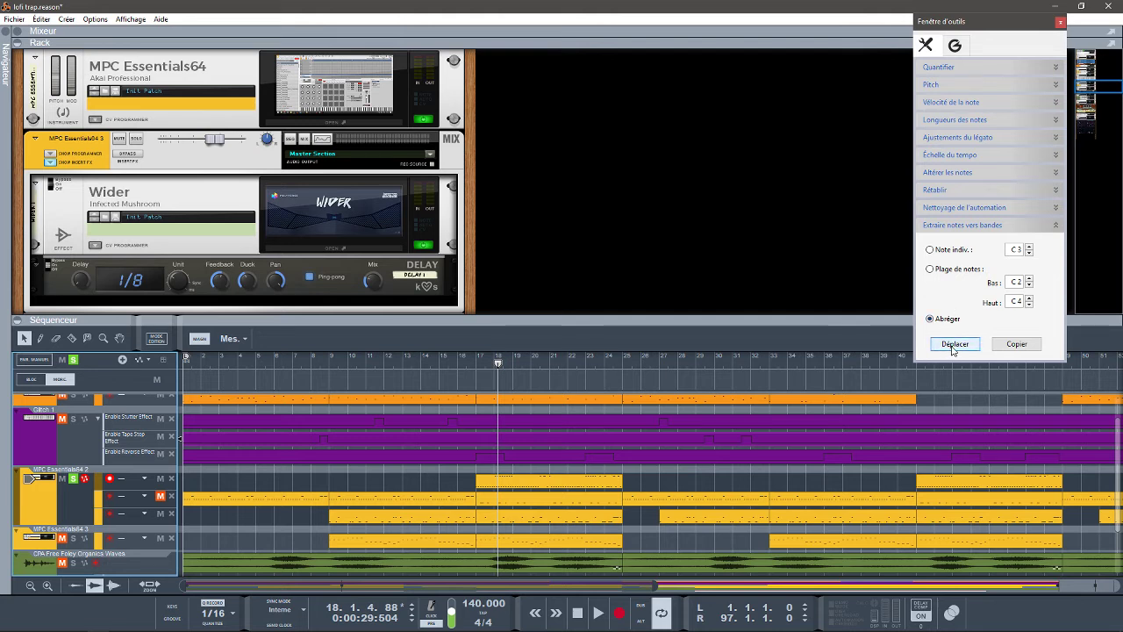
left_click(537, 482)
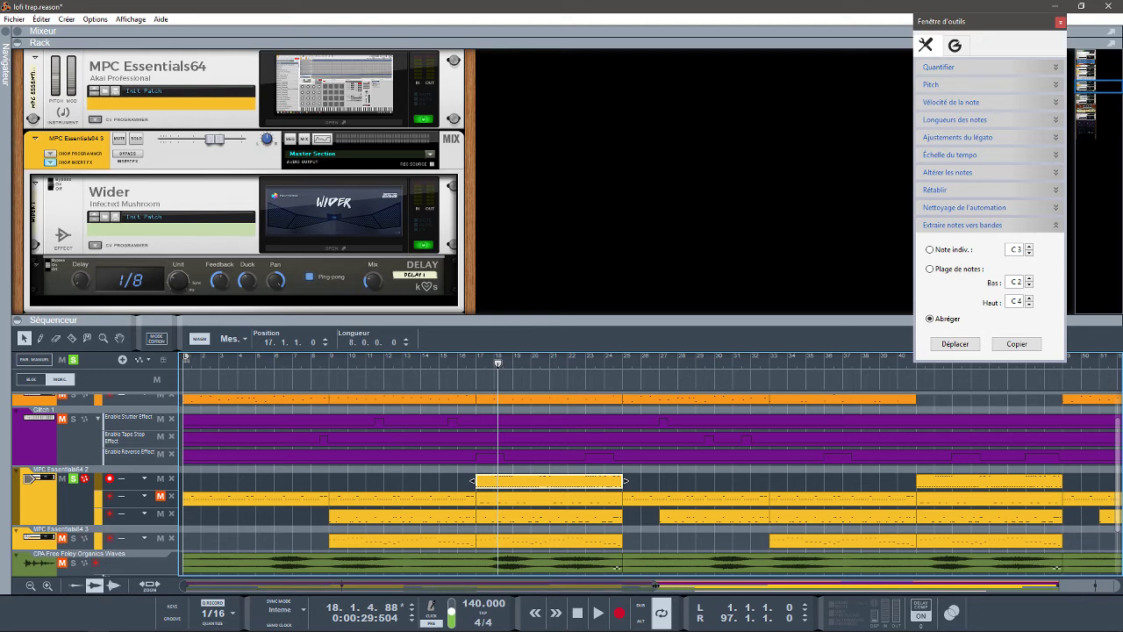
left_click_drag(655, 585, 1057, 586)
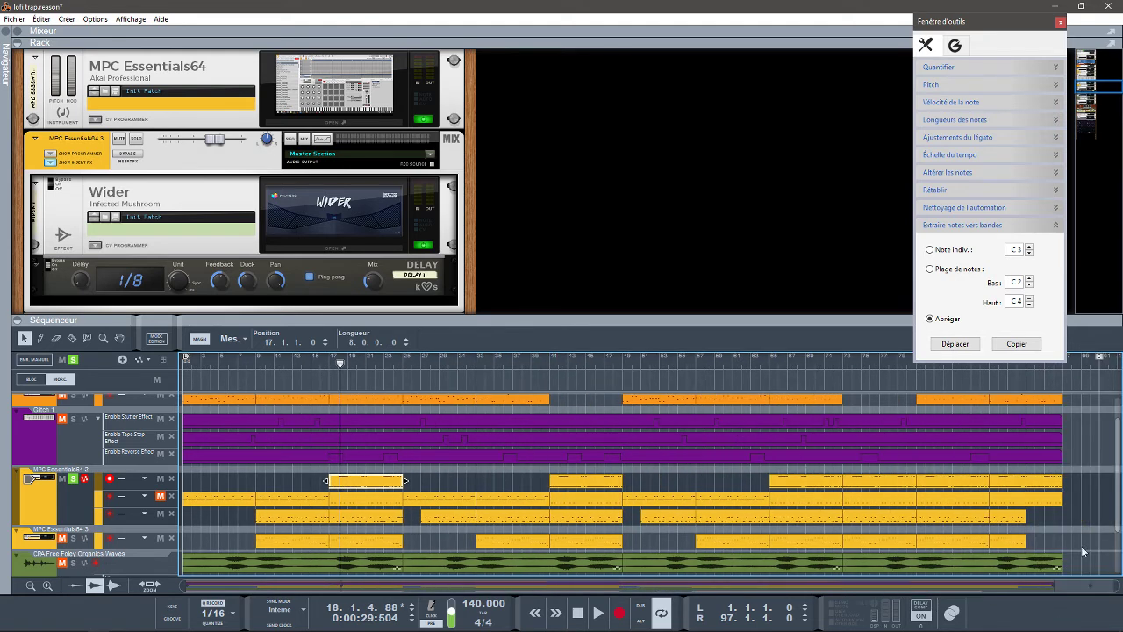
left_click_drag(1076, 477, 321, 480)
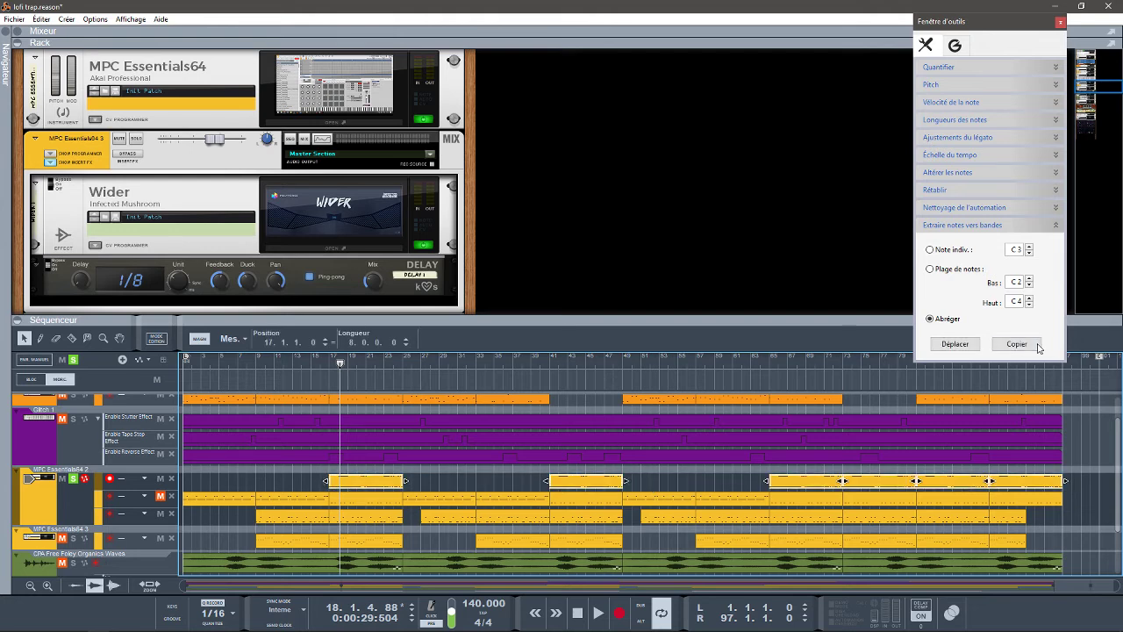
left_click(956, 344)
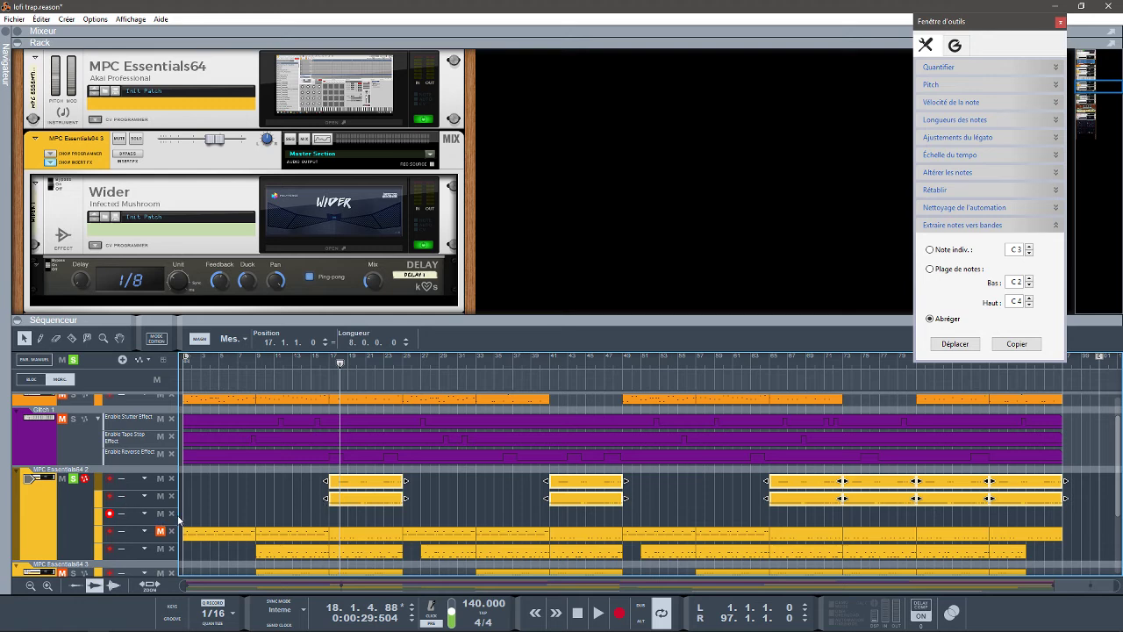
left_click(172, 513)
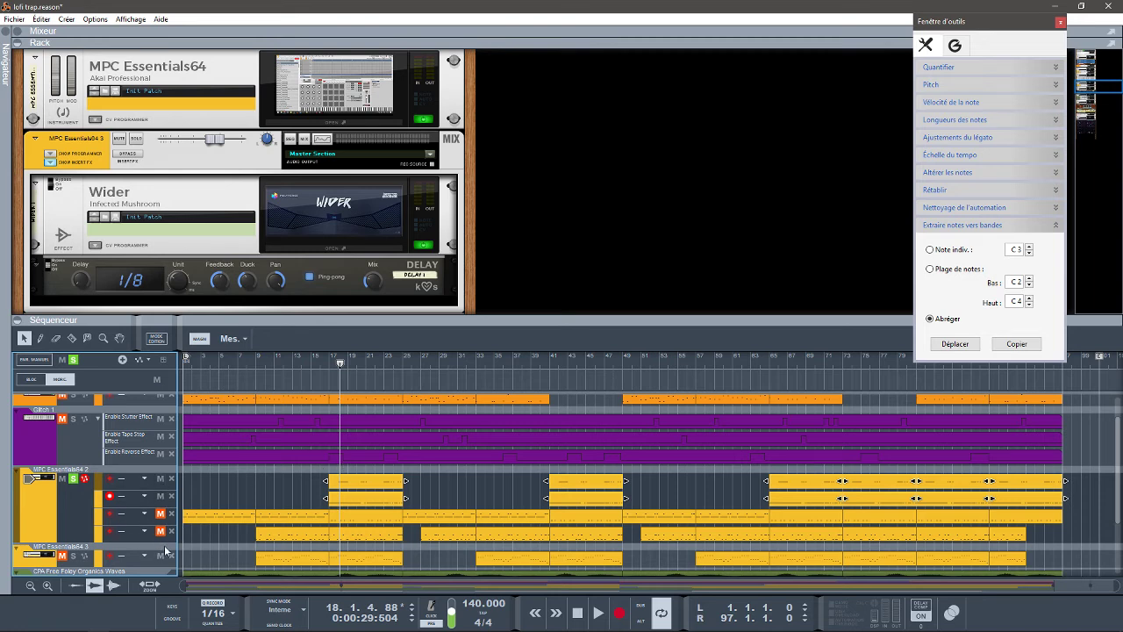
Play the song and audition the two extracted upper lanes separately by toggling their mutes, stopping around bar 25.
key("space")
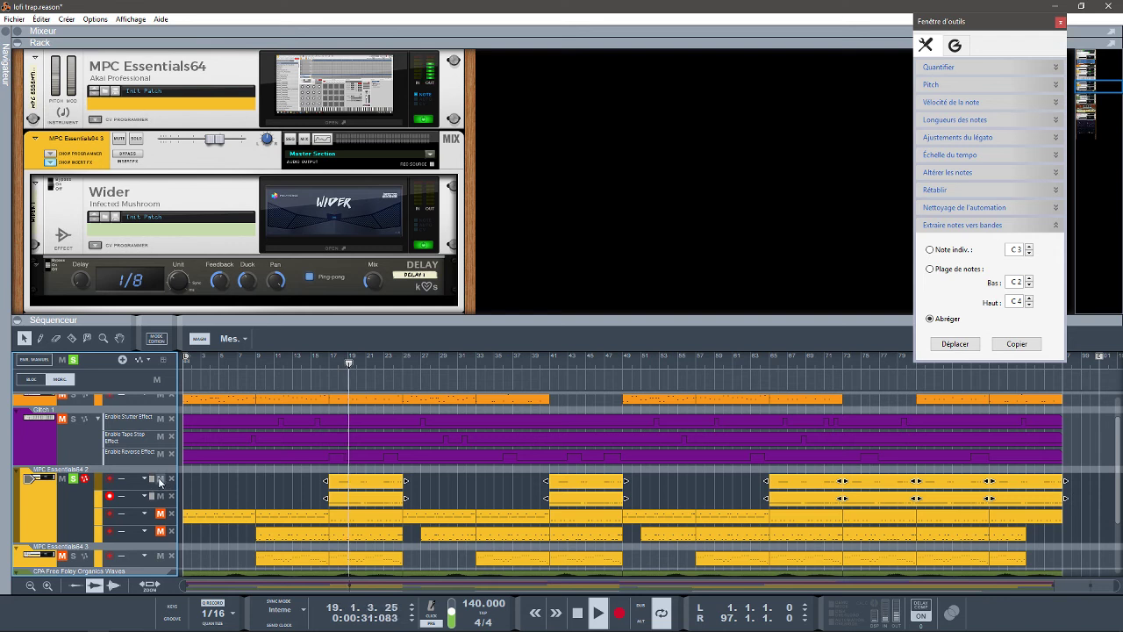
left_click(159, 479)
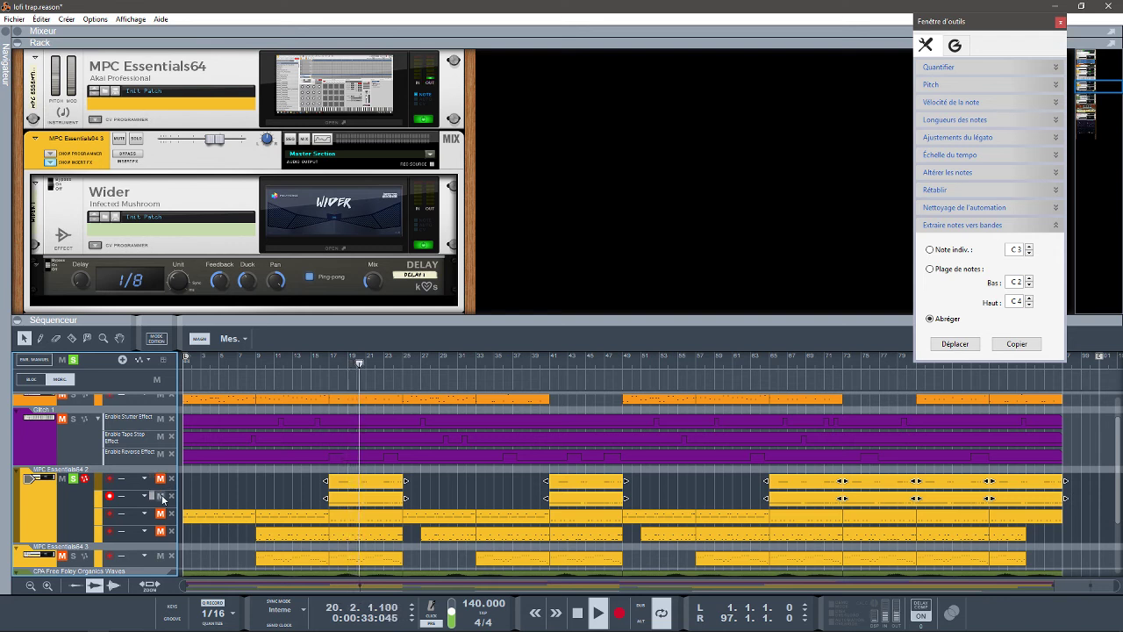
left_click(161, 496)
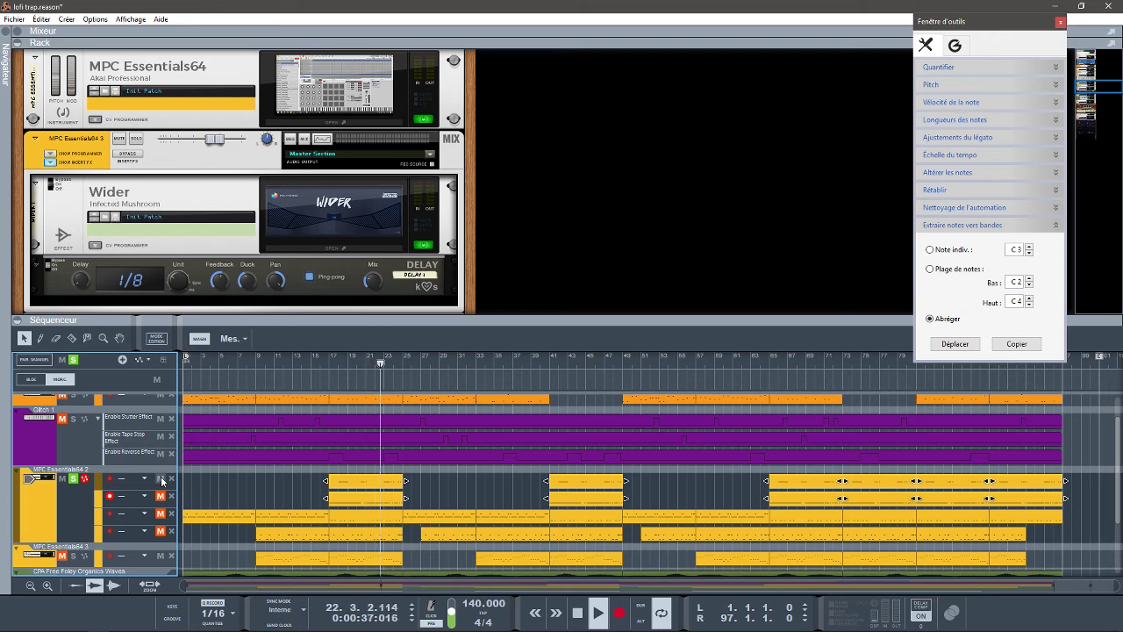
left_click(159, 479)
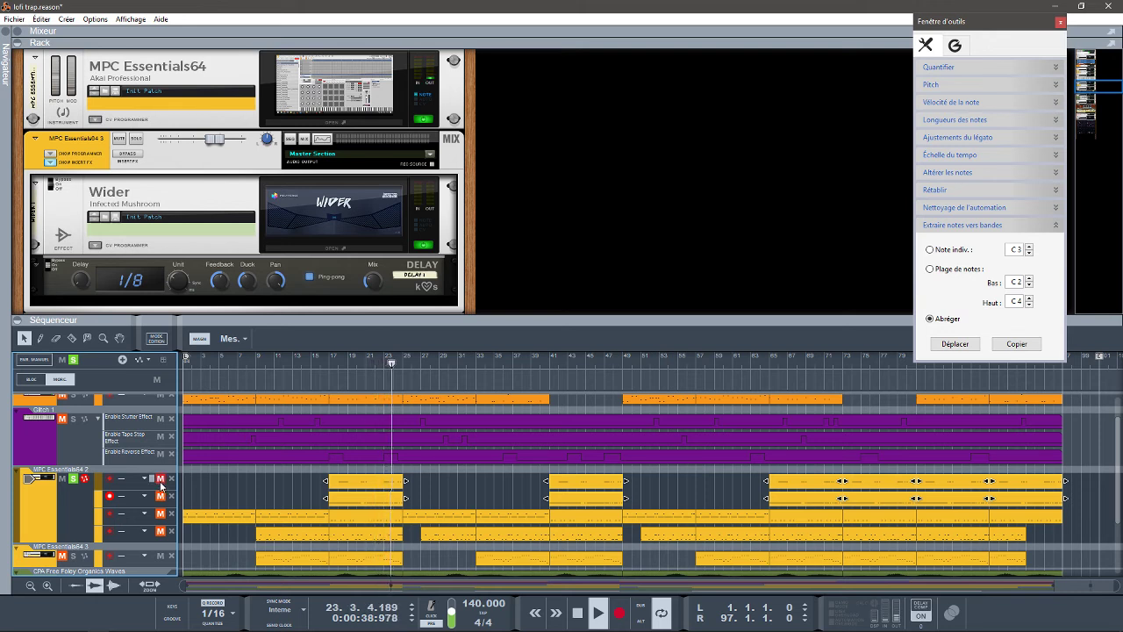
left_click(160, 499)
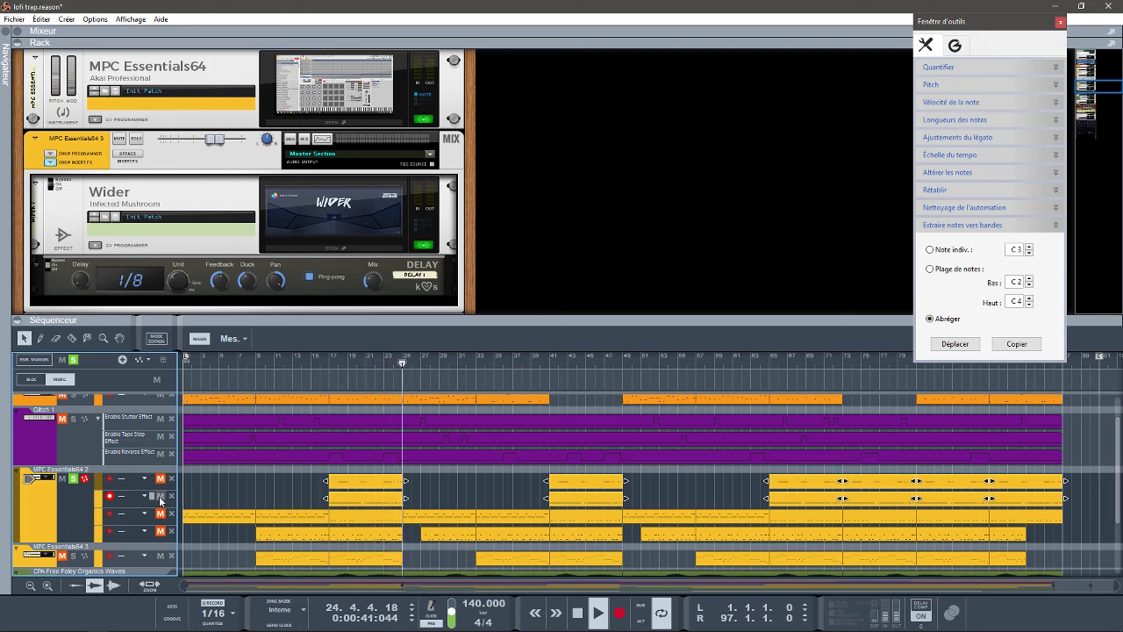
key("space")
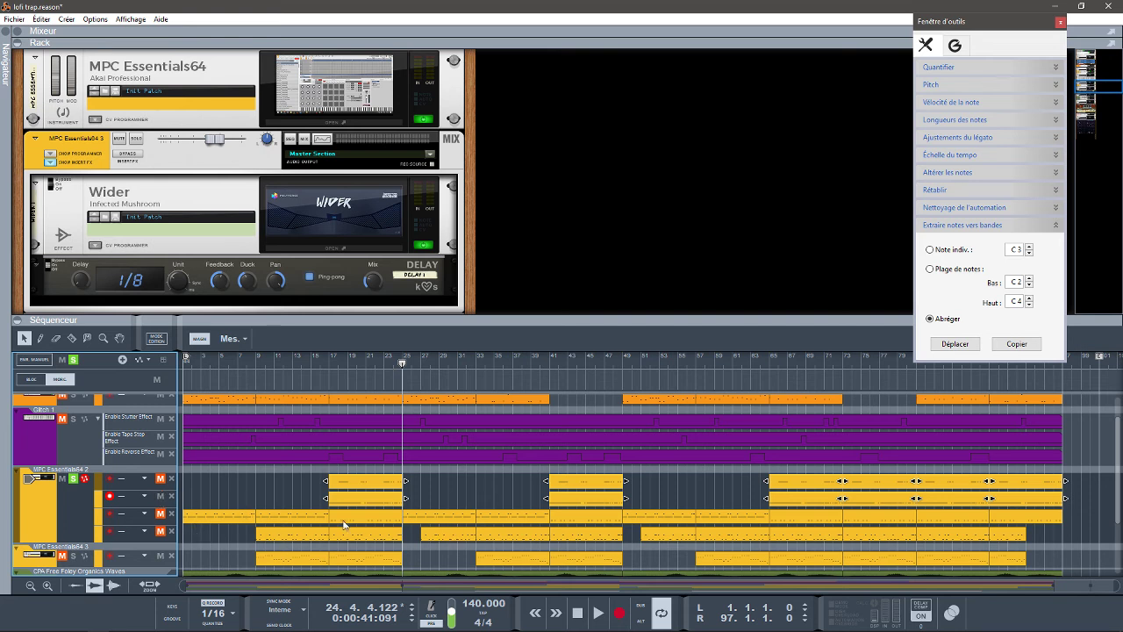
Extract the fourth lane's clips, starting at bar 9, onto separate lanes with Abréger and Déplacer, and delete the emptied lane.
left_click_drag(248, 541, 1034, 546)
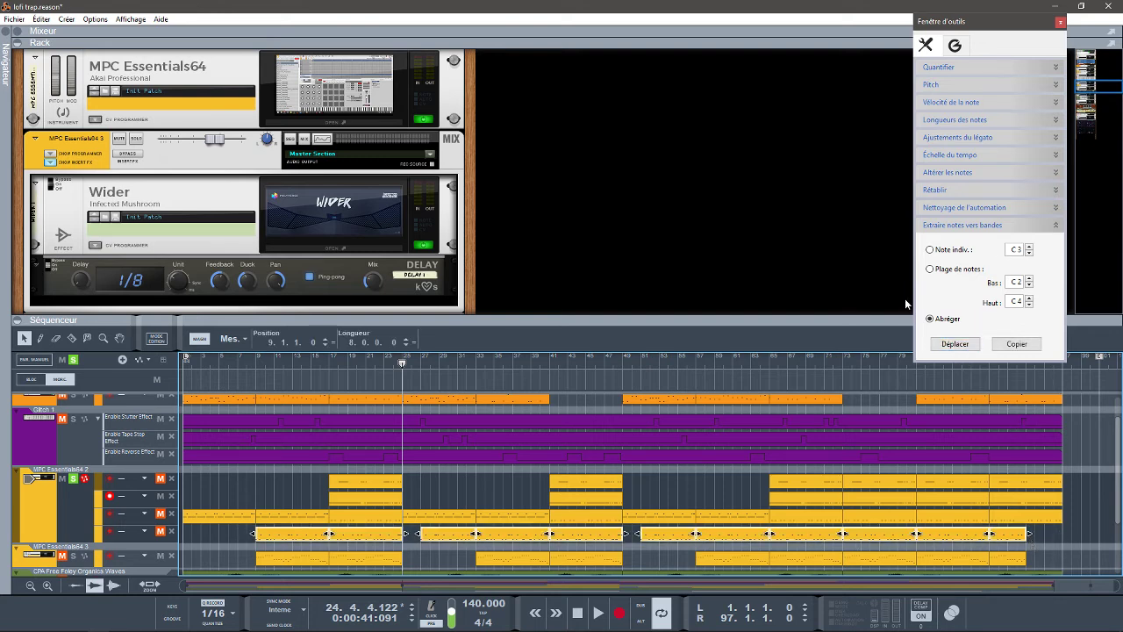
left_click(955, 344)
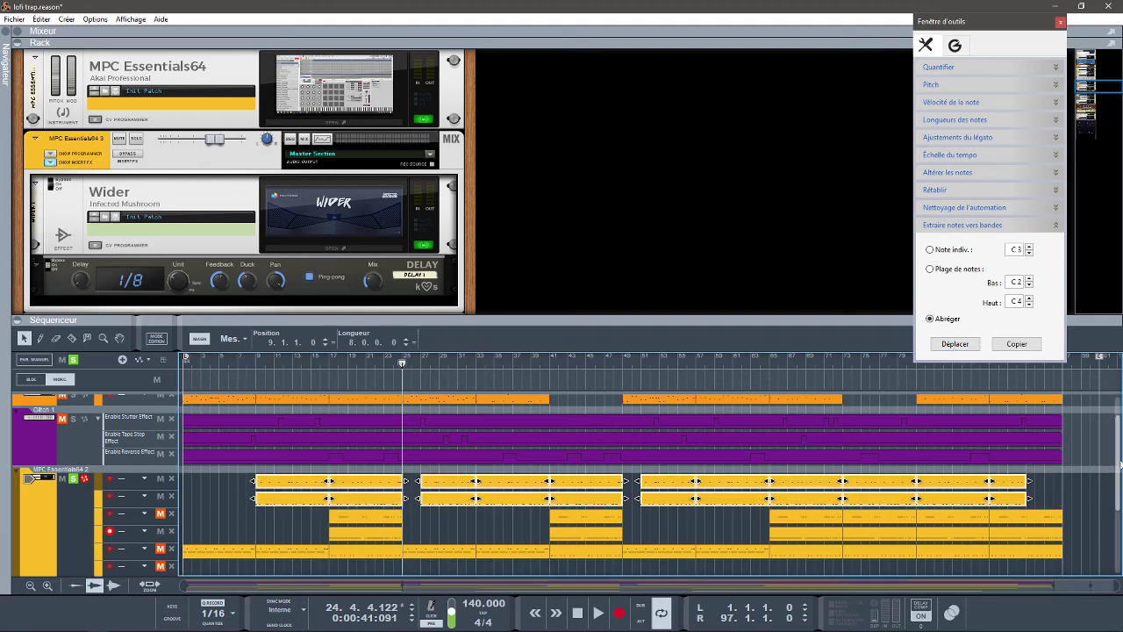
scroll(1120, 465, "down", 1)
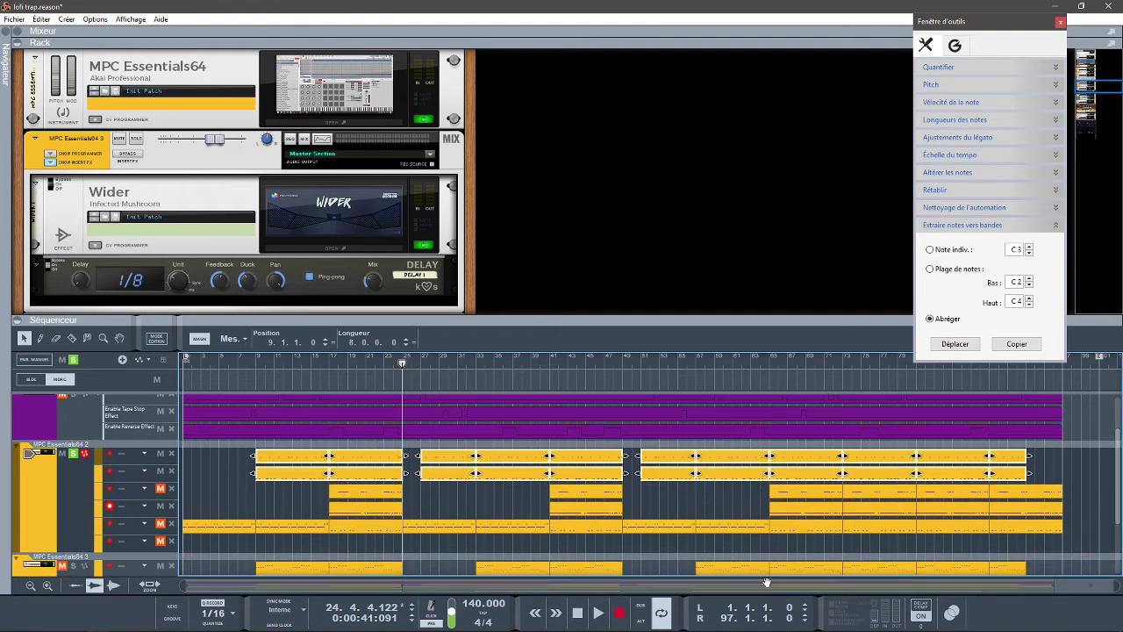
left_click(171, 542)
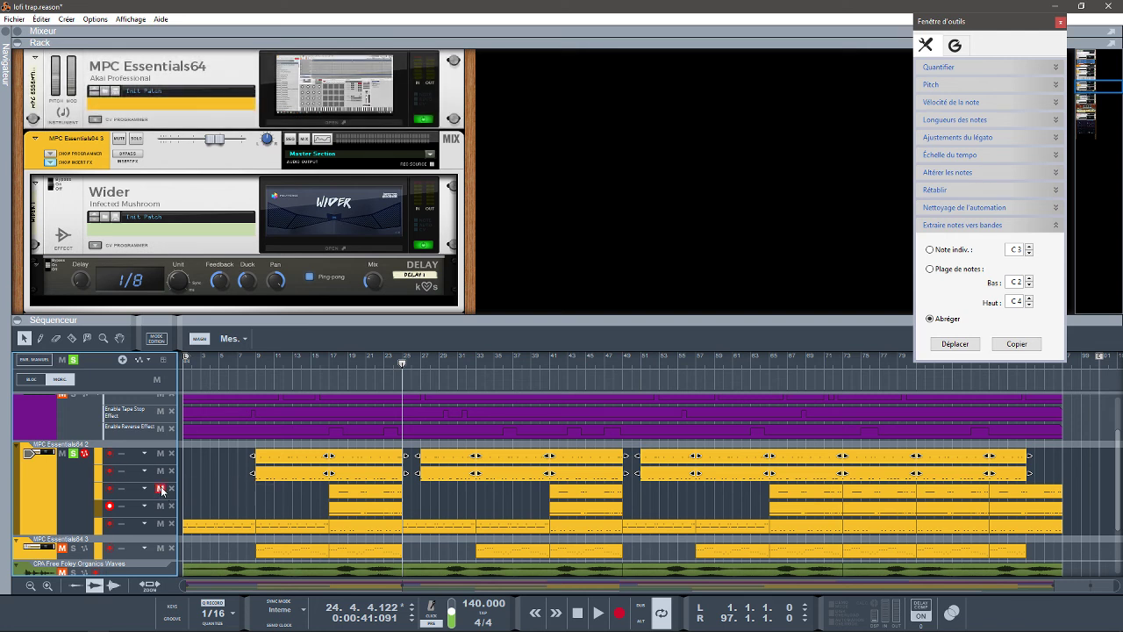
Mute the three lower note lanes of MPC Essentials64 2 and play the song from around bar 9.
left_click(161, 489)
left_click(160, 507)
left_click(161, 523)
key("space")
left_click(247, 361)
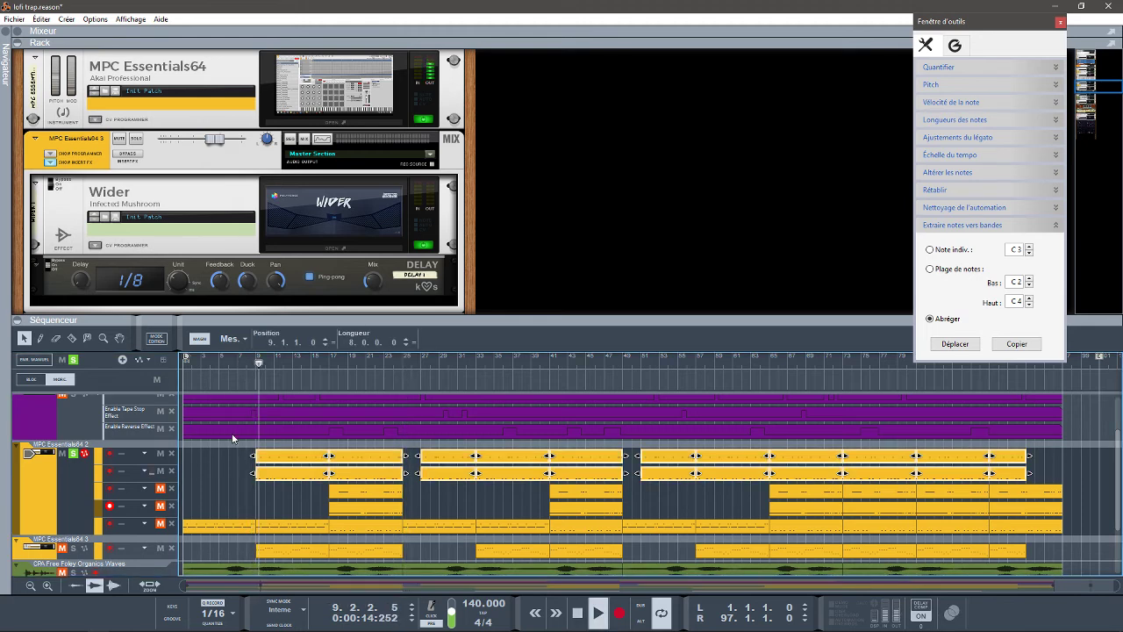
Audition the two upper note lanes one at a time by alternating their mutes, leaving both unmuted.
left_click(159, 471)
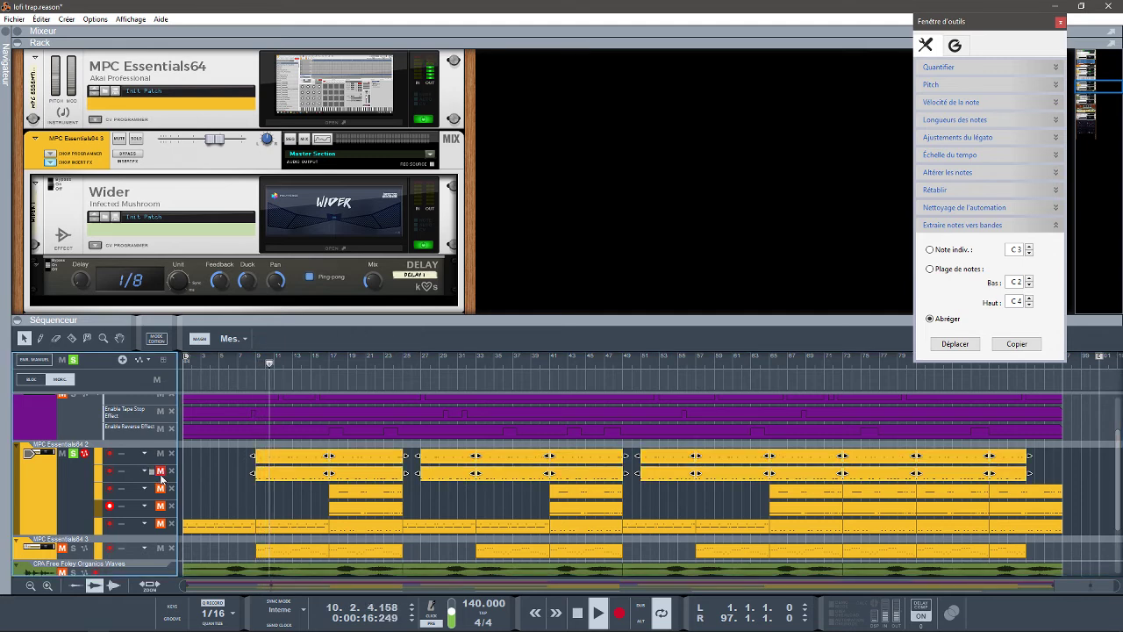
left_click(163, 453)
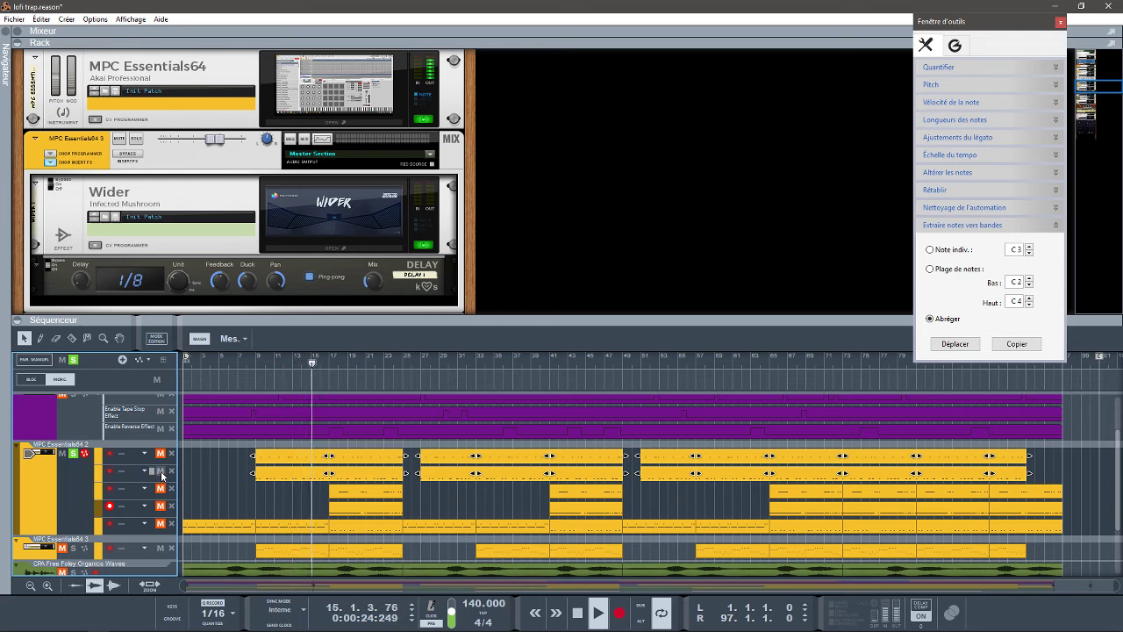
left_click(161, 474)
left_click(164, 454)
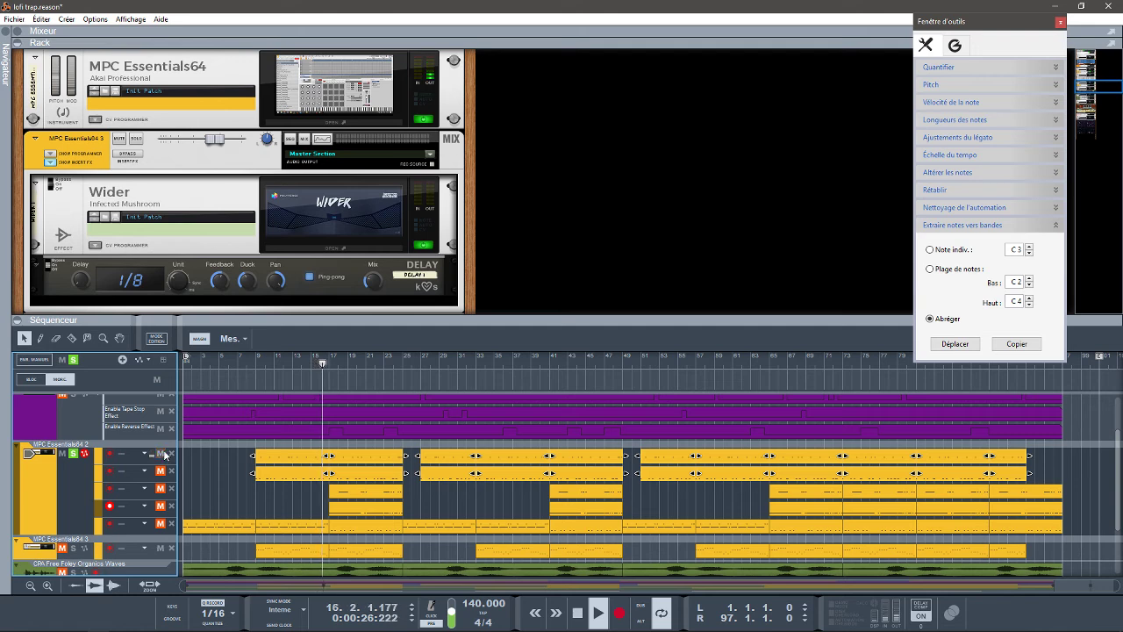
left_click(161, 471)
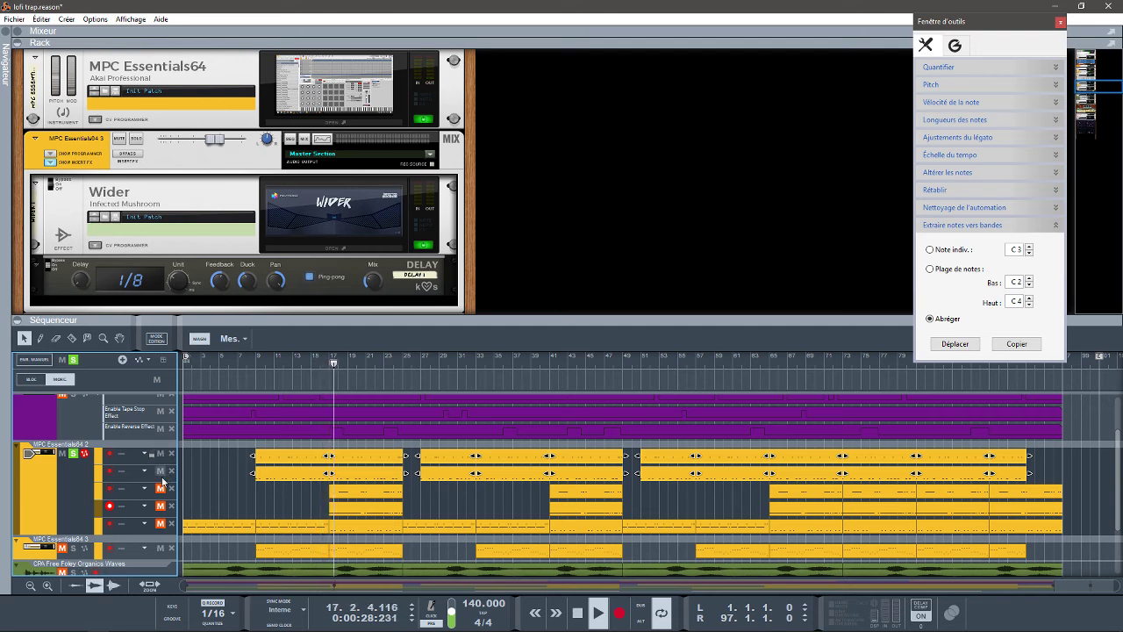
Unmute the three lower note lanes of MPC Essentials64 2 during playback.
left_click(162, 489)
left_click(161, 506)
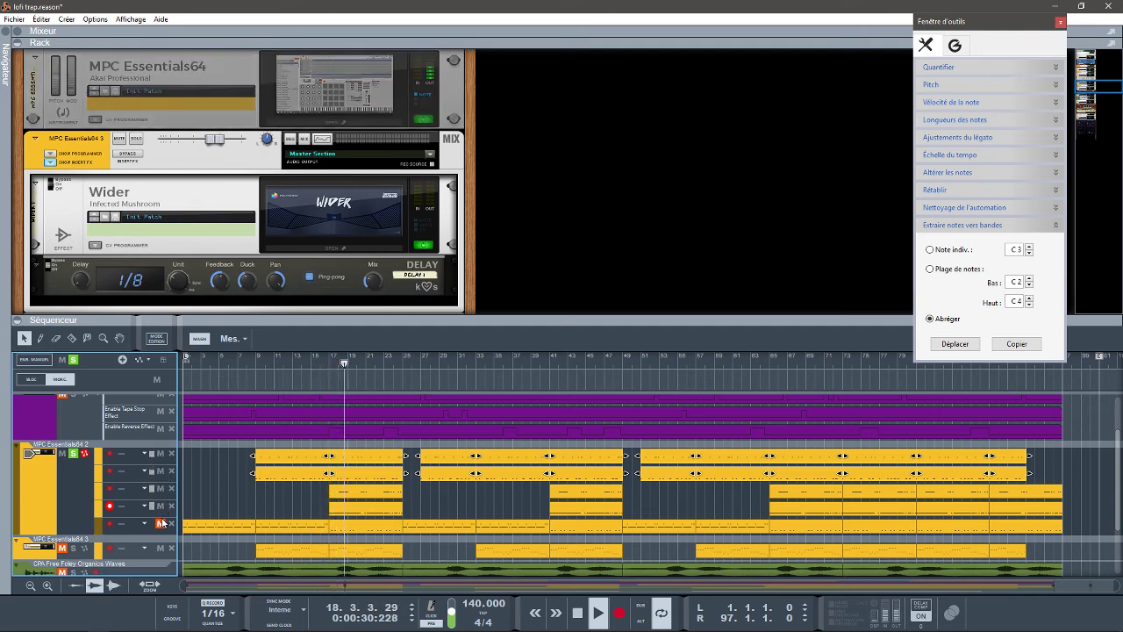
left_click(162, 523)
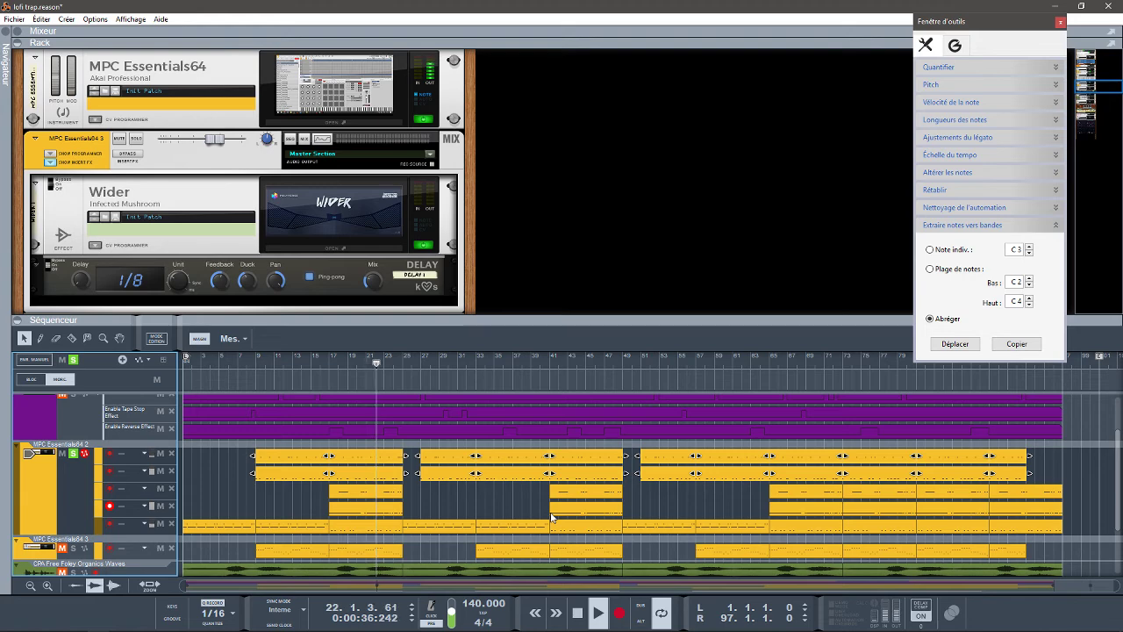
Open the MPC Essentials64 2 editor, close the tools window and open THE 809 plugin's interface.
left_click(371, 121)
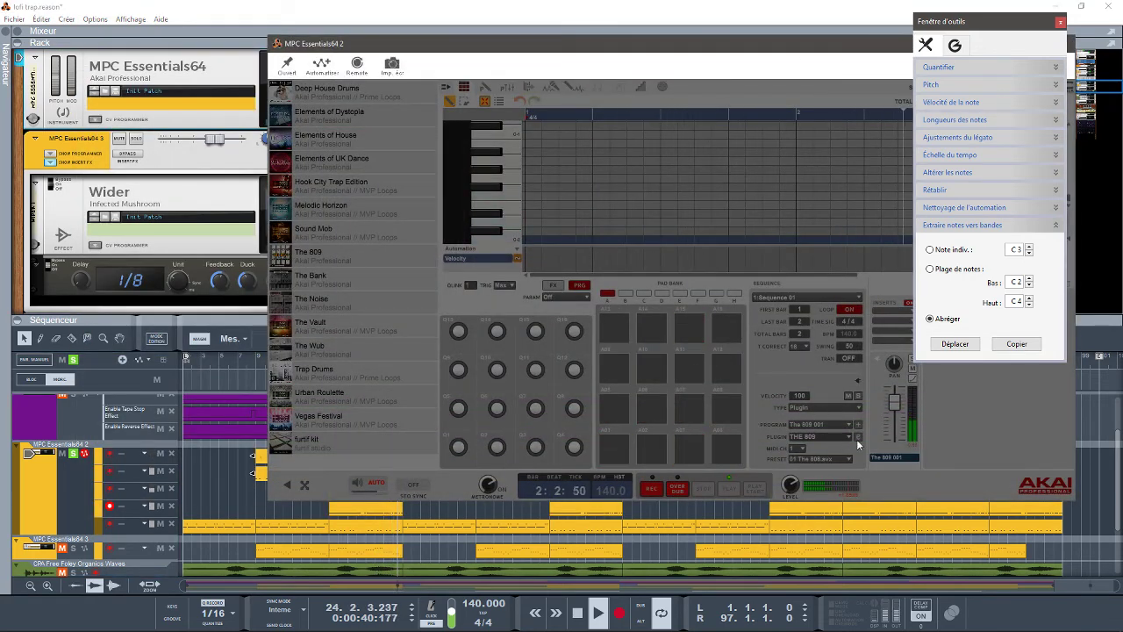
left_click(1060, 21)
left_click(743, 339)
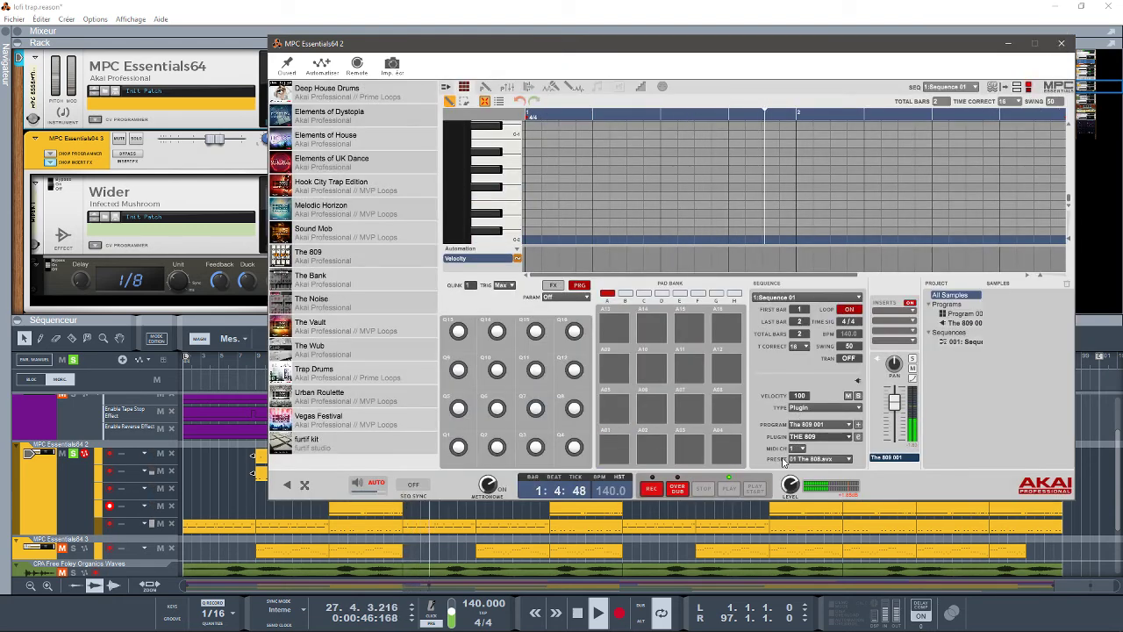
left_click(858, 436)
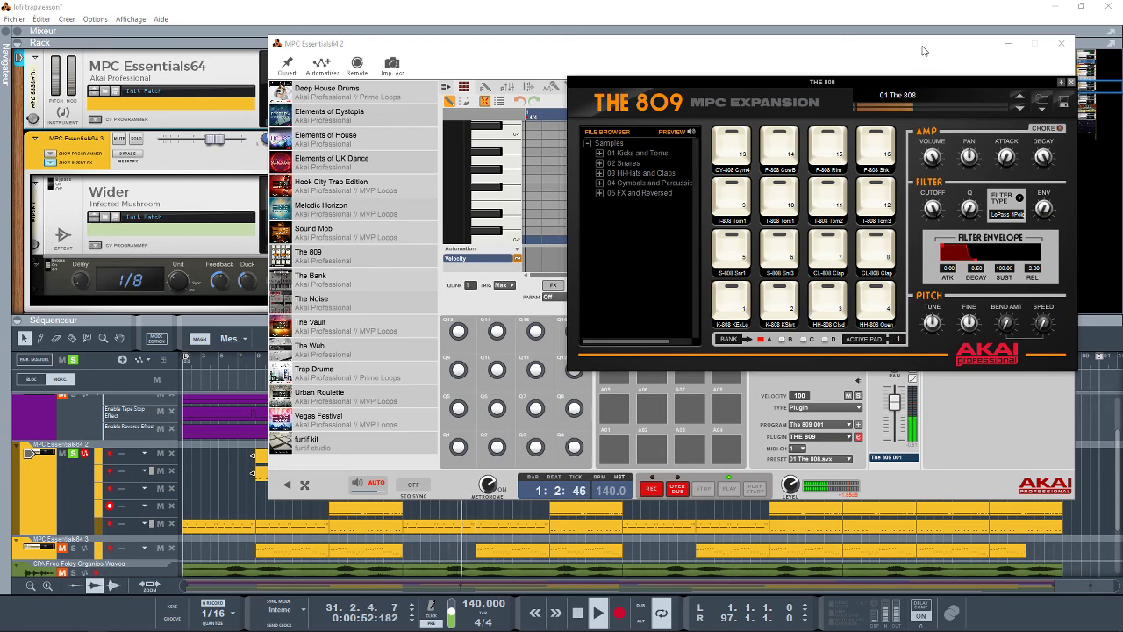
Separate the overlapping MPC Essentials64 2 and THE 809 windows, and close the MPC editor, leaving THE 809 open.
left_click_drag(923, 45, 855, 103)
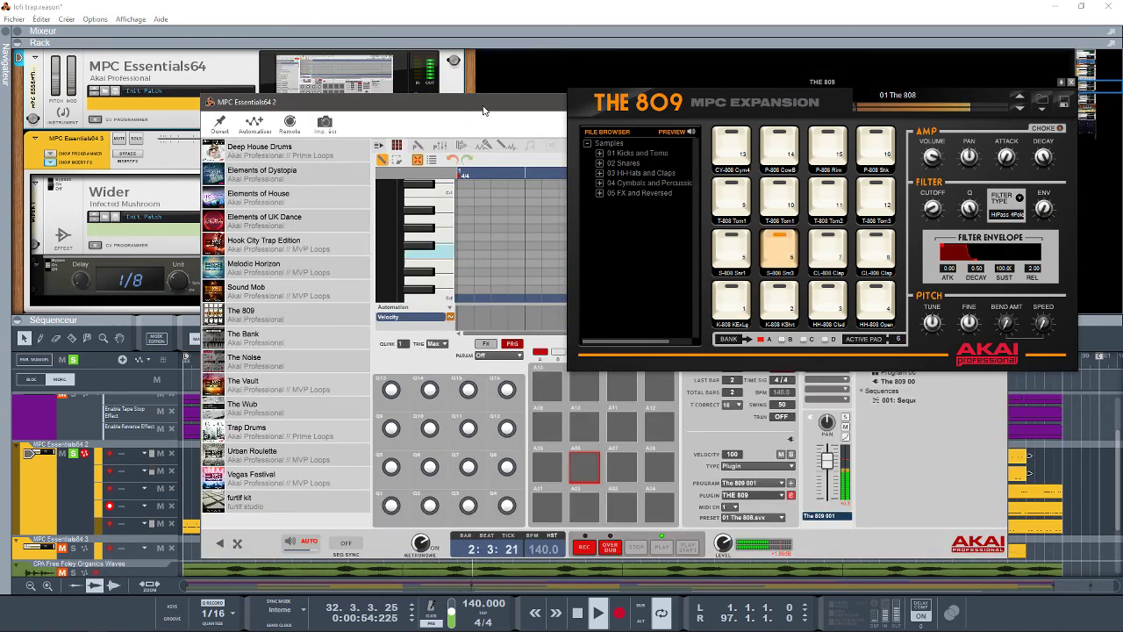
left_click_drag(483, 106, 303, 89)
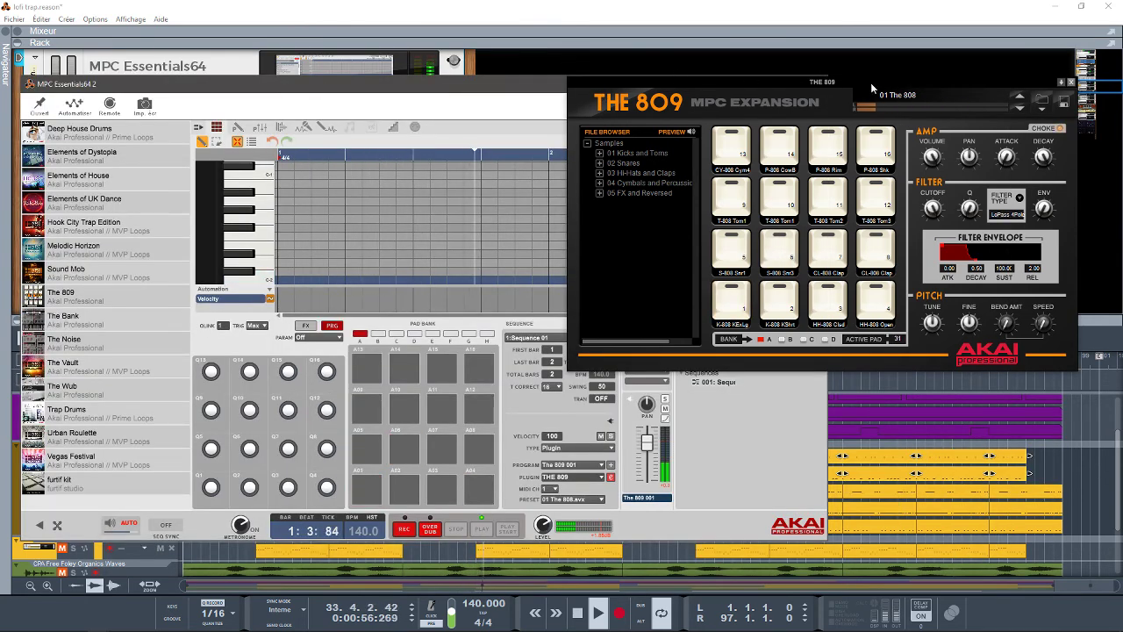
left_click_drag(870, 82, 856, 147)
left_click(816, 85)
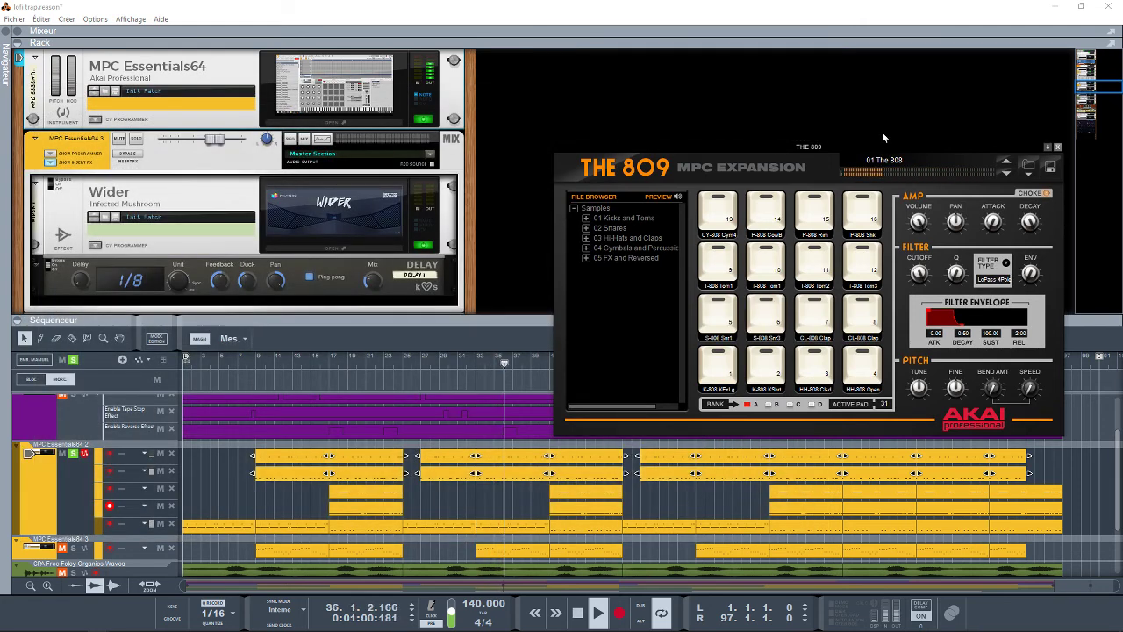
Stop playback and view the pad assignments in banks B, C and D of THE 809, ending on bank C.
left_click(817, 65)
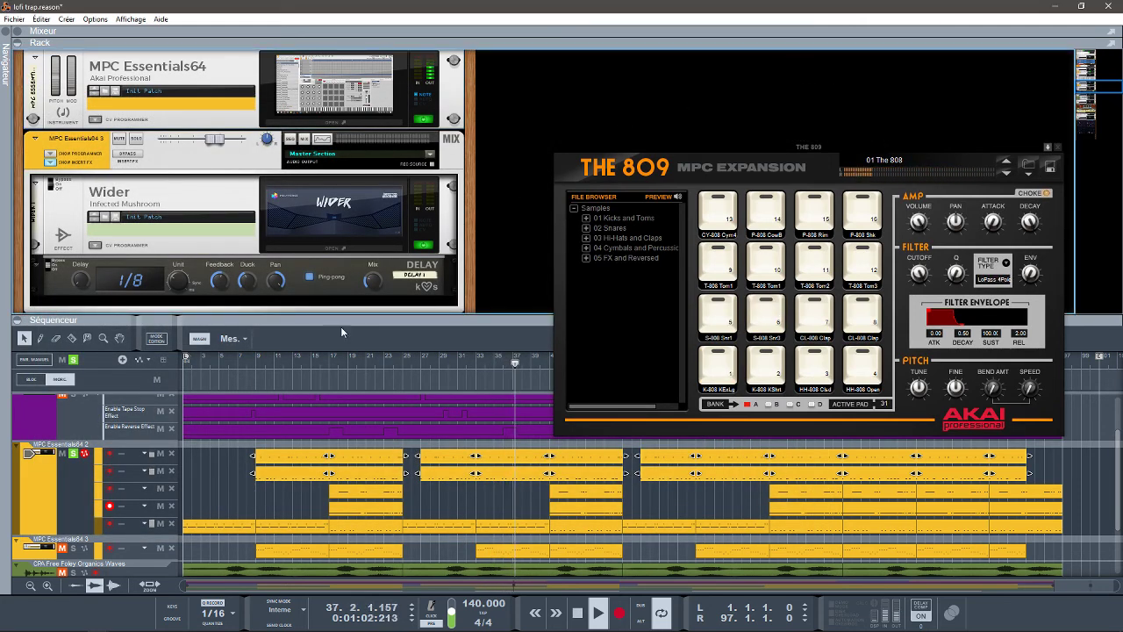
key("space")
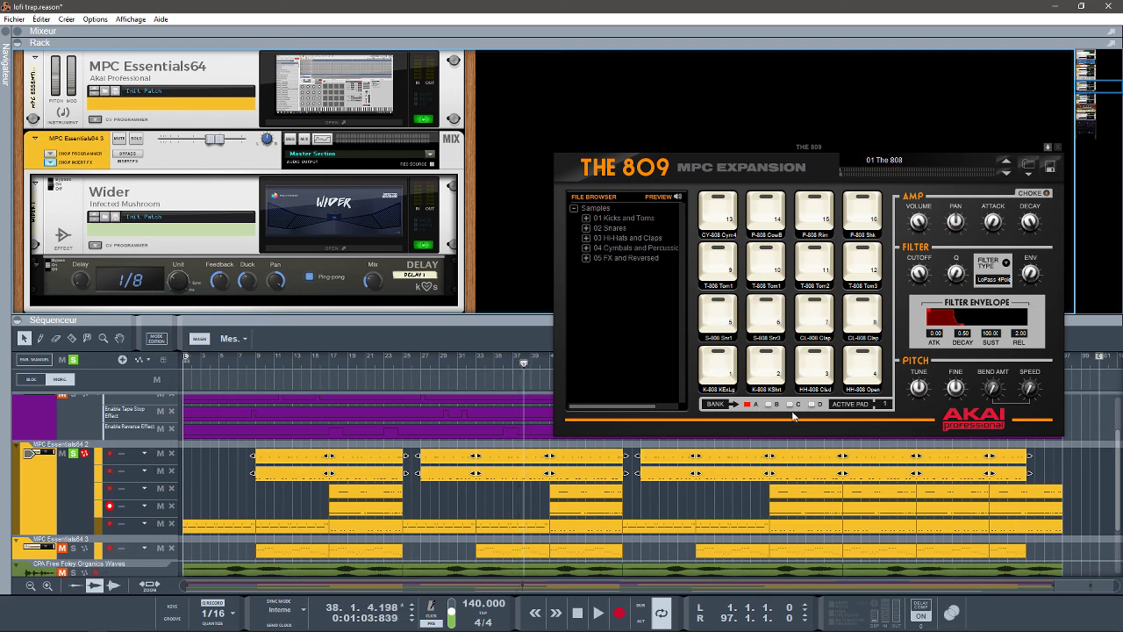
left_click(769, 406)
left_click(790, 404)
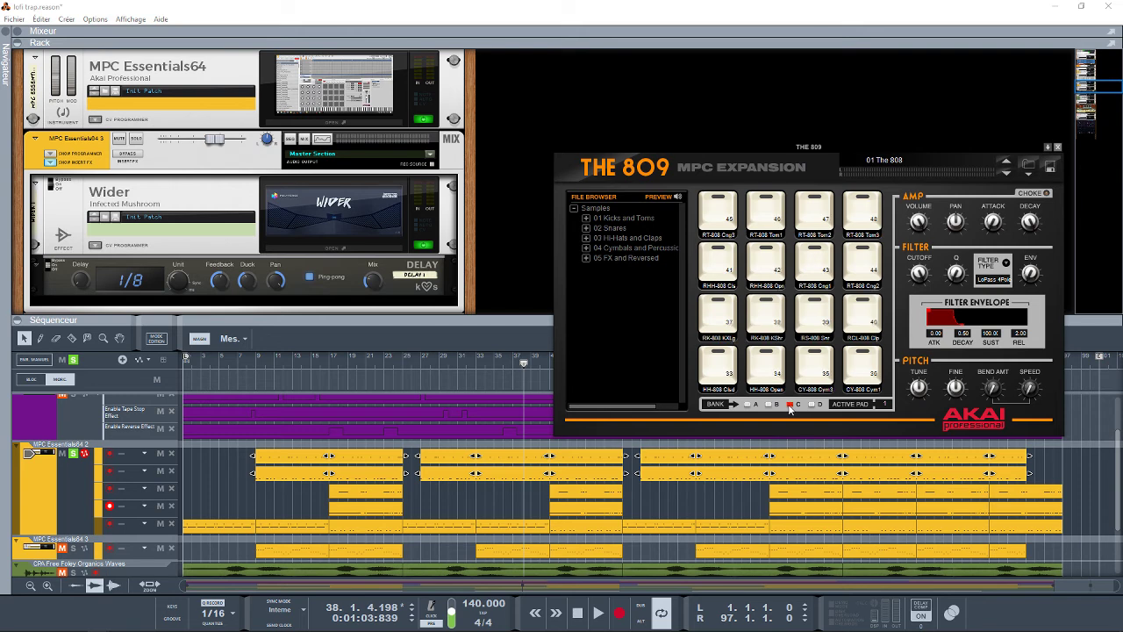
left_click(813, 404)
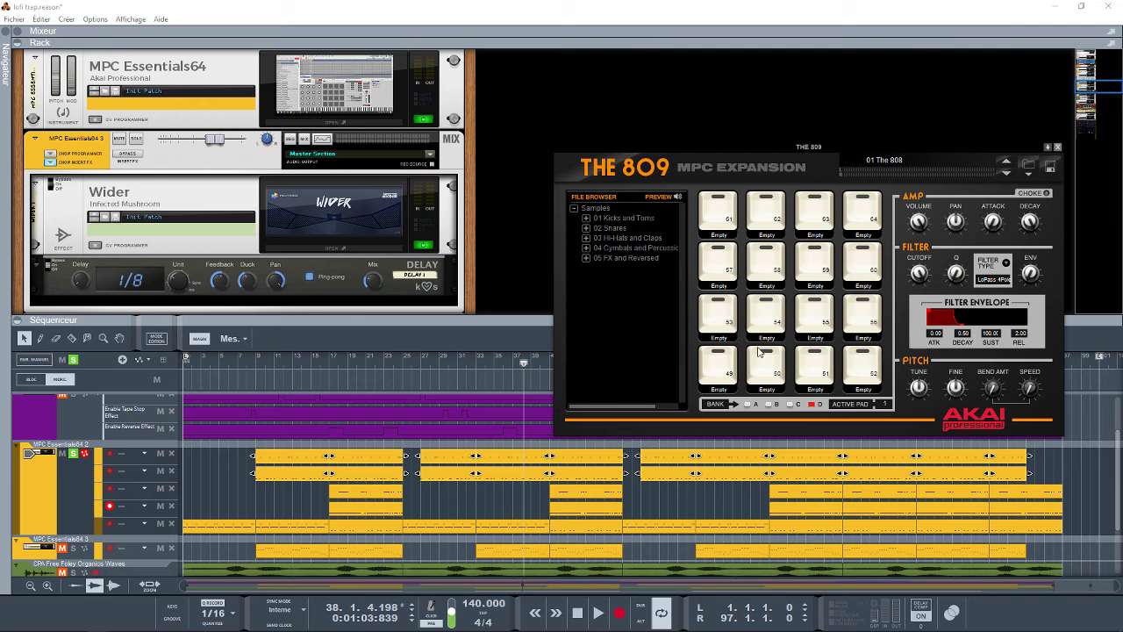
left_click(789, 404)
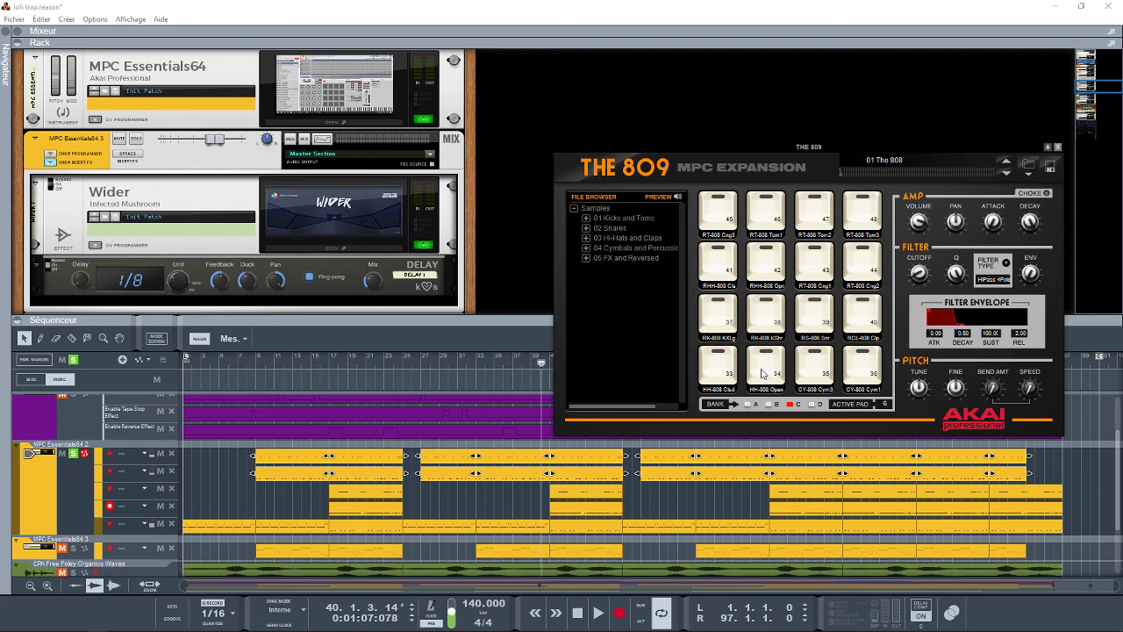
Audition THE 809's open hi-hat in bank C and the kick, rim and closed hi-hat in bank A, alternating with song playback.
left_click(761, 373)
left_click(761, 373)
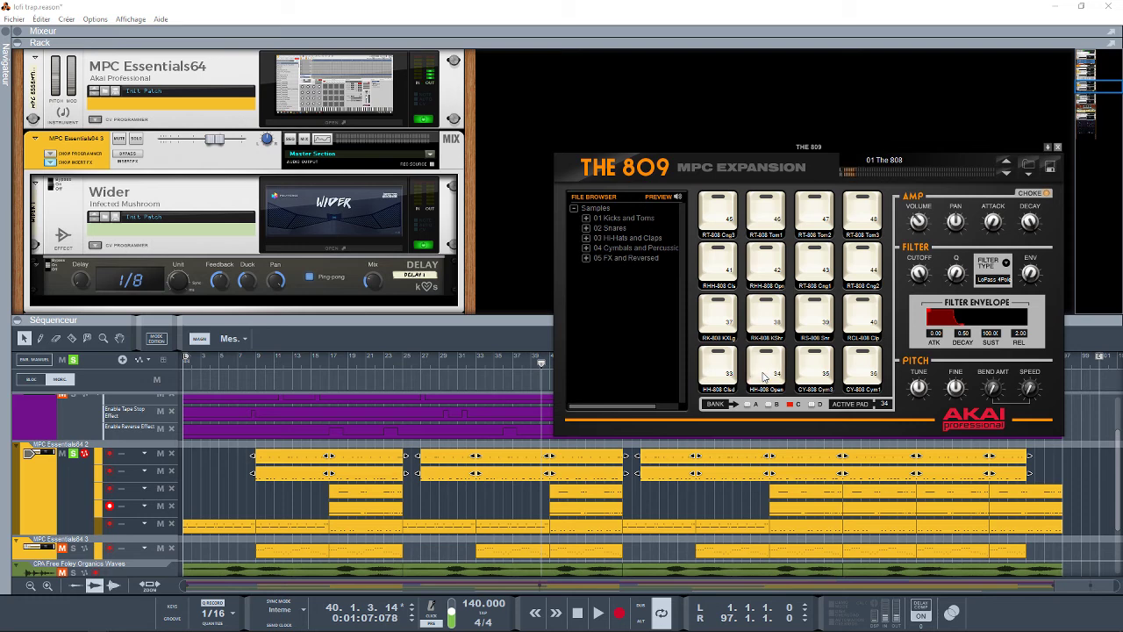
key("space")
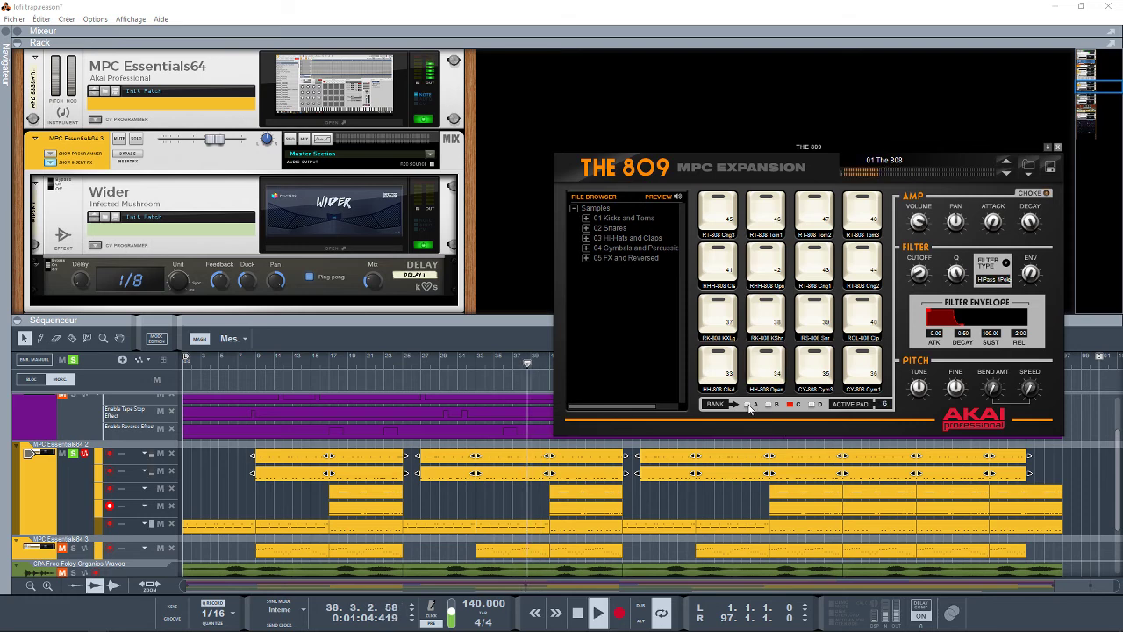
left_click(747, 404)
left_click(722, 368)
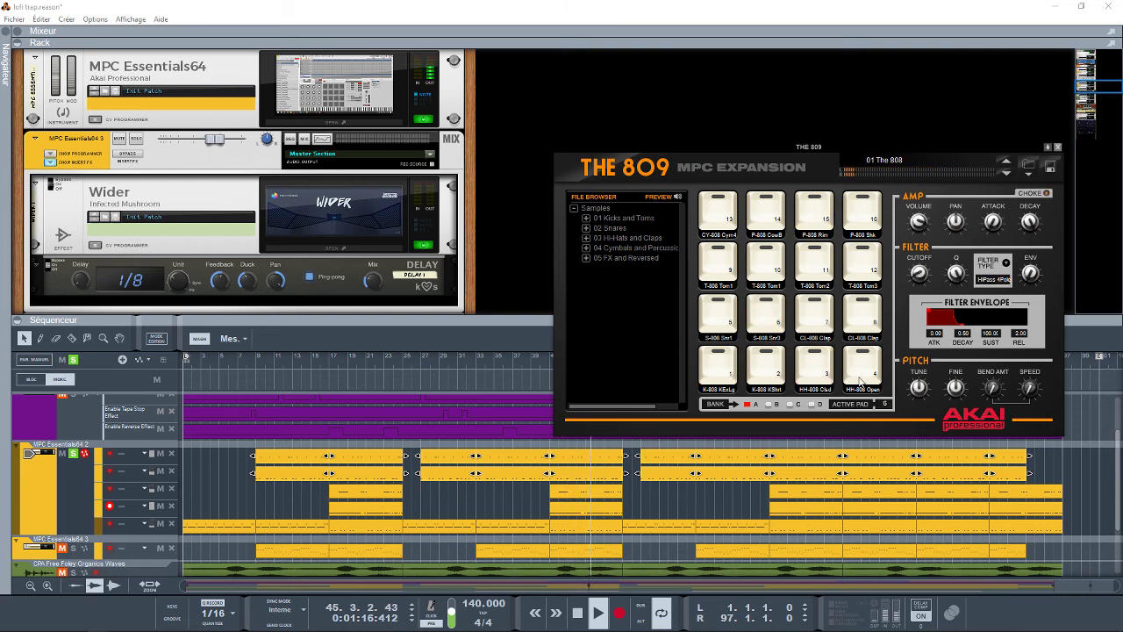
left_click(813, 229)
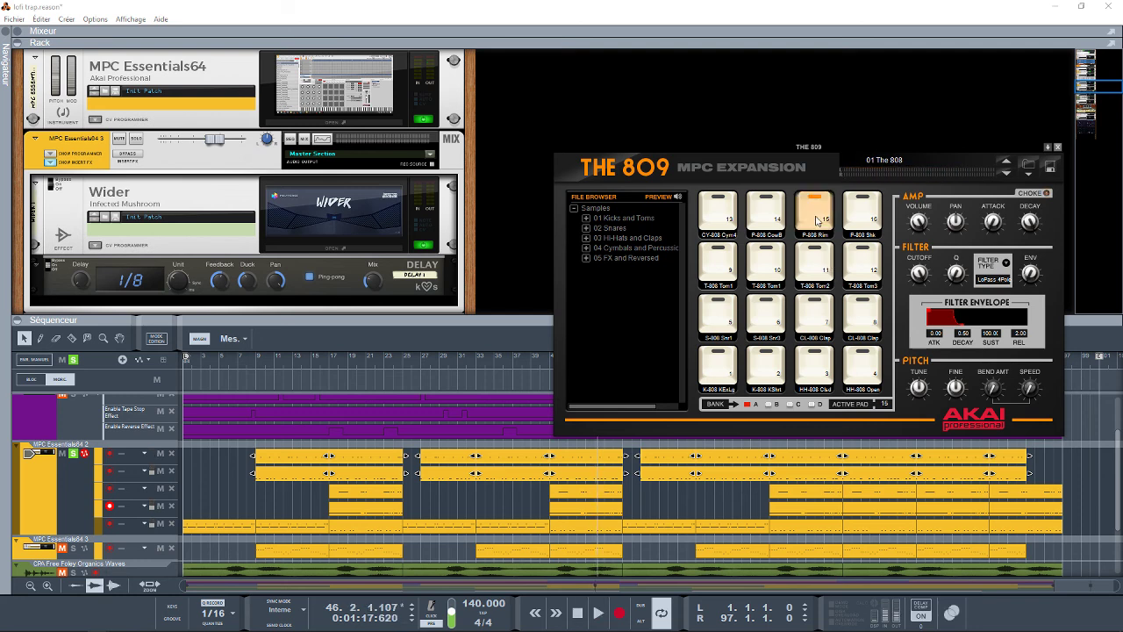
left_click(825, 372)
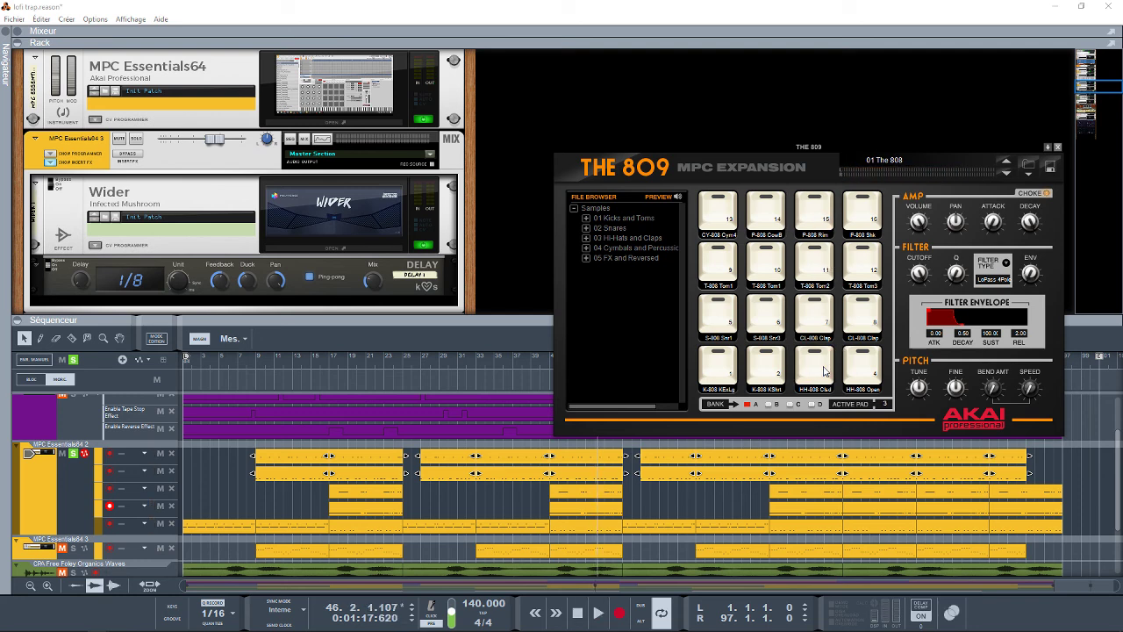
key("space")
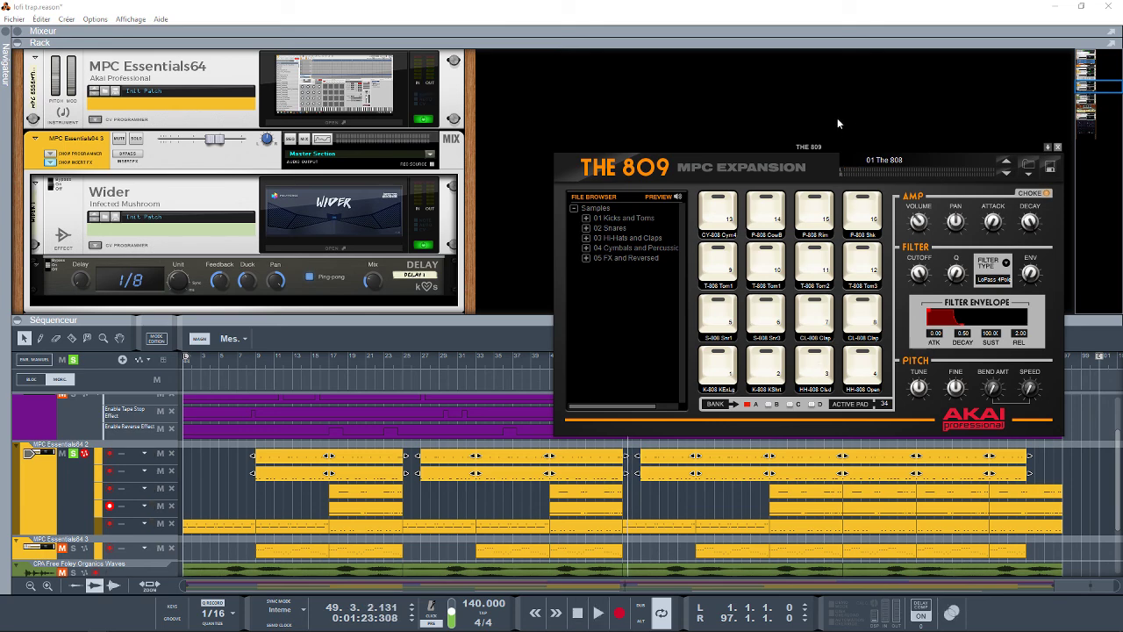
Open the MPC Essentials64 1 editor in place of THE 809 and view the Urban Roulette expansion's program categories.
left_click_drag(765, 145, 766, 56)
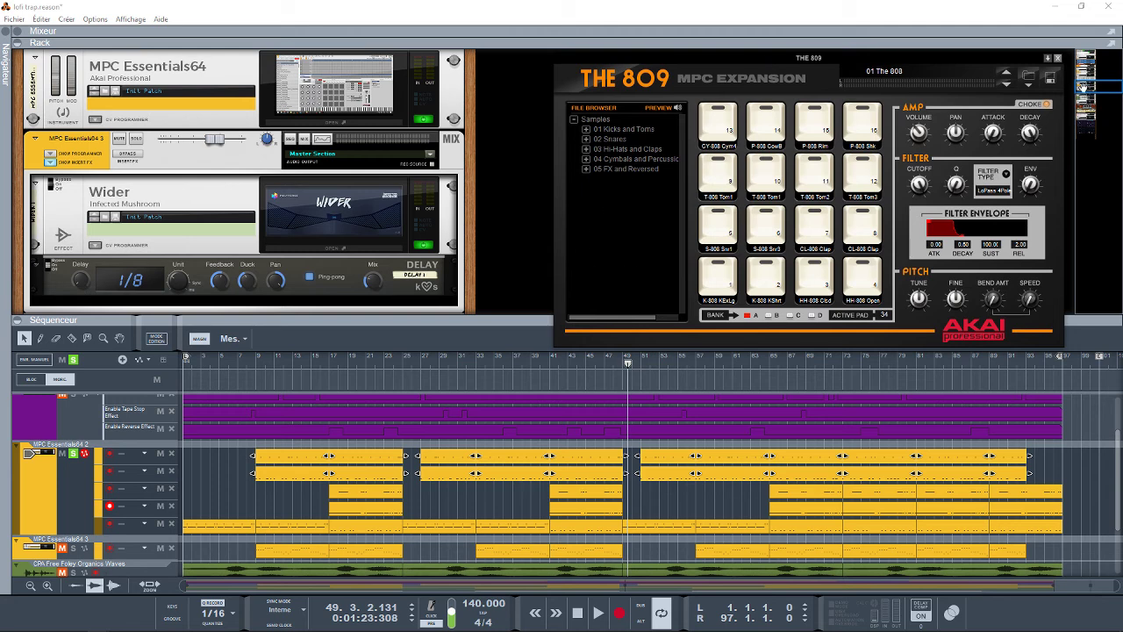
left_click_drag(1083, 88, 1086, 70)
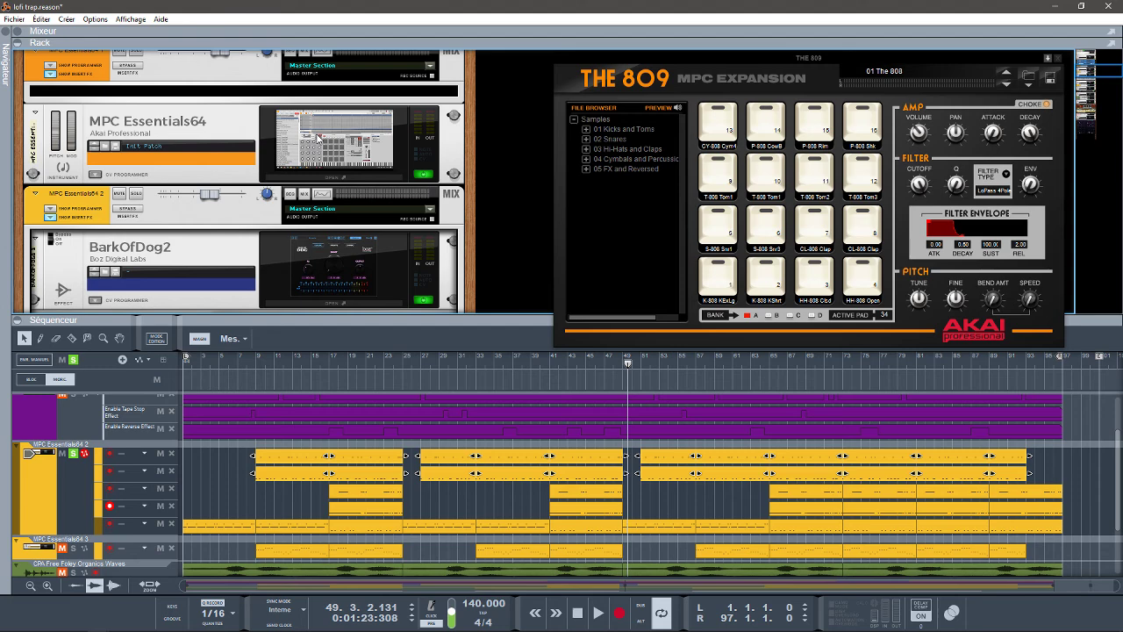
left_click(312, 178)
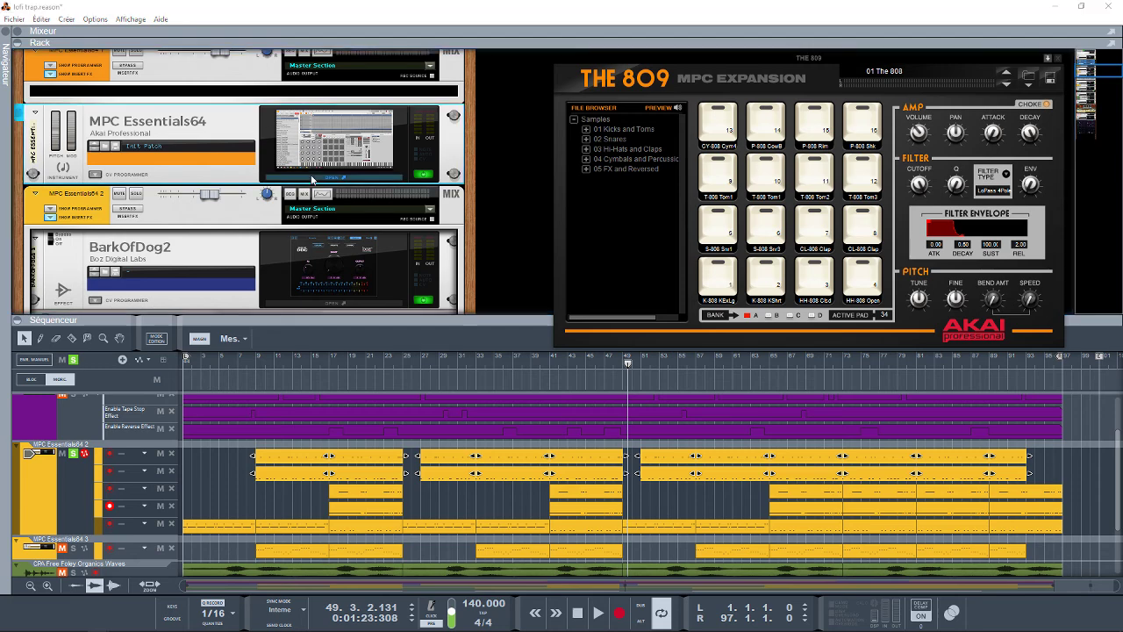
left_click(1056, 59)
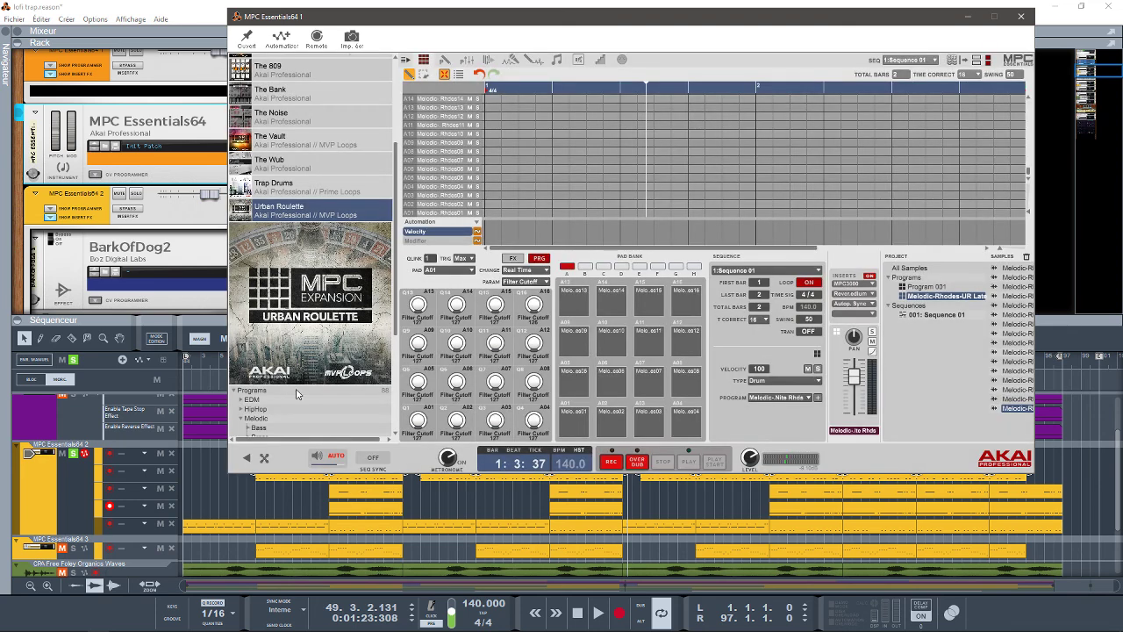
scroll(393, 269, "down", 3)
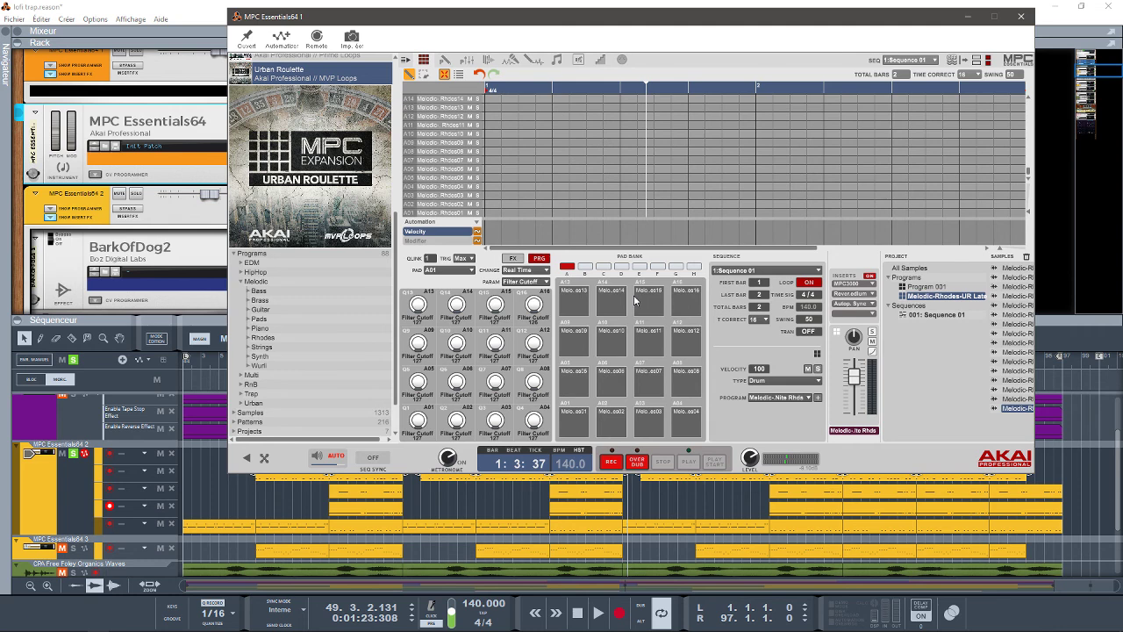
Audition the Melodic-Rhodes program's sixteen bank A pads in order, from A01 to A16.
left_click(571, 425)
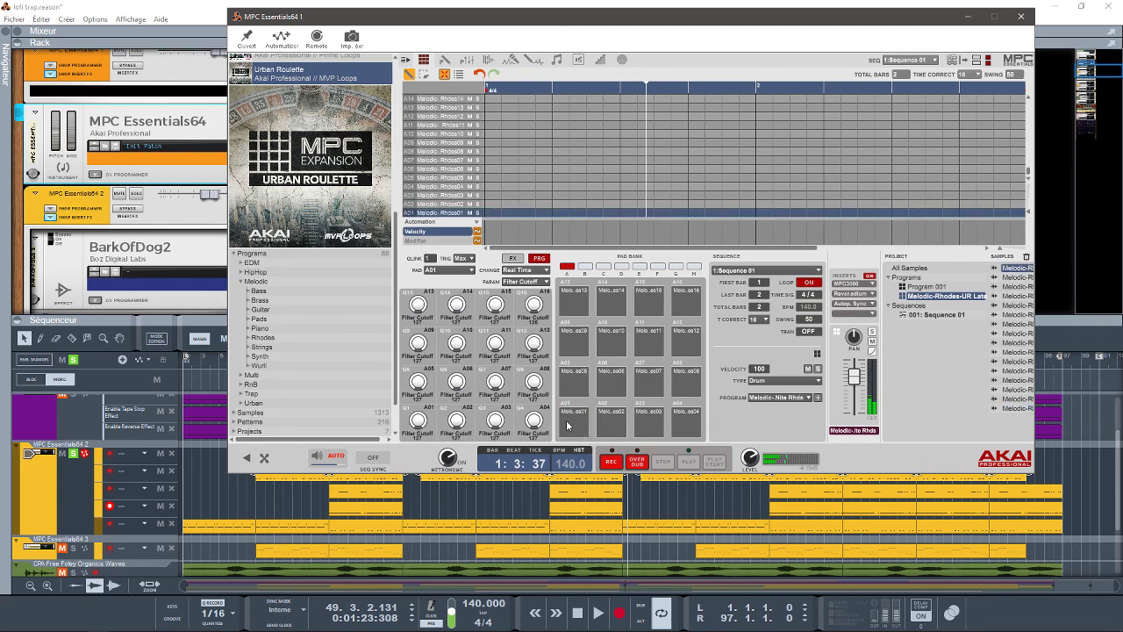
left_click(604, 426)
left_click(645, 427)
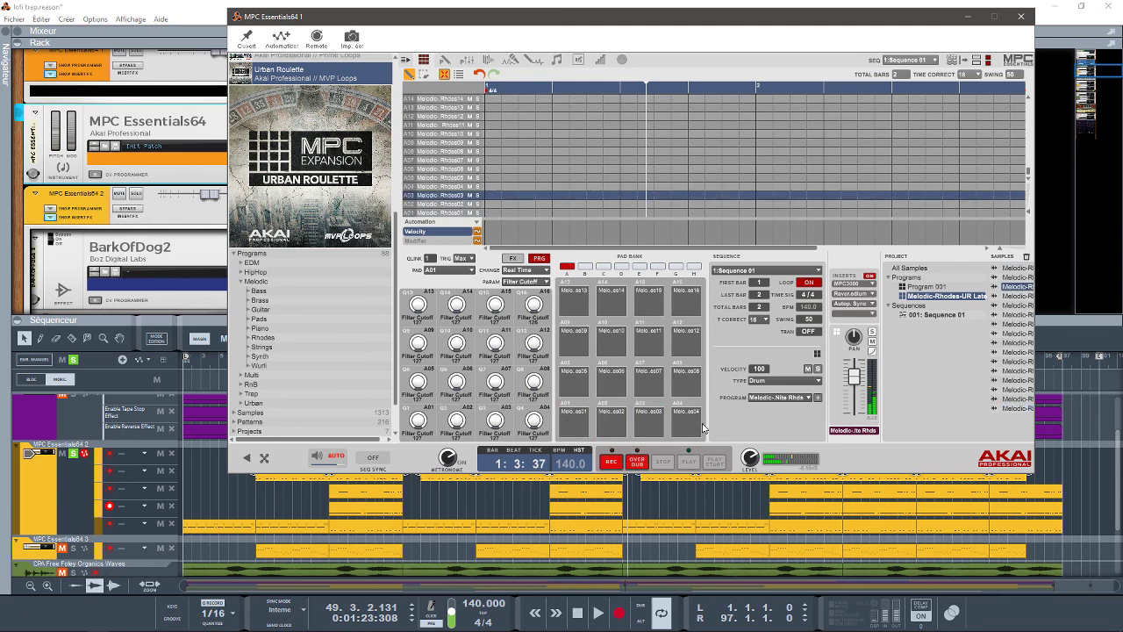
left_click(696, 428)
left_click(575, 385)
left_click(611, 385)
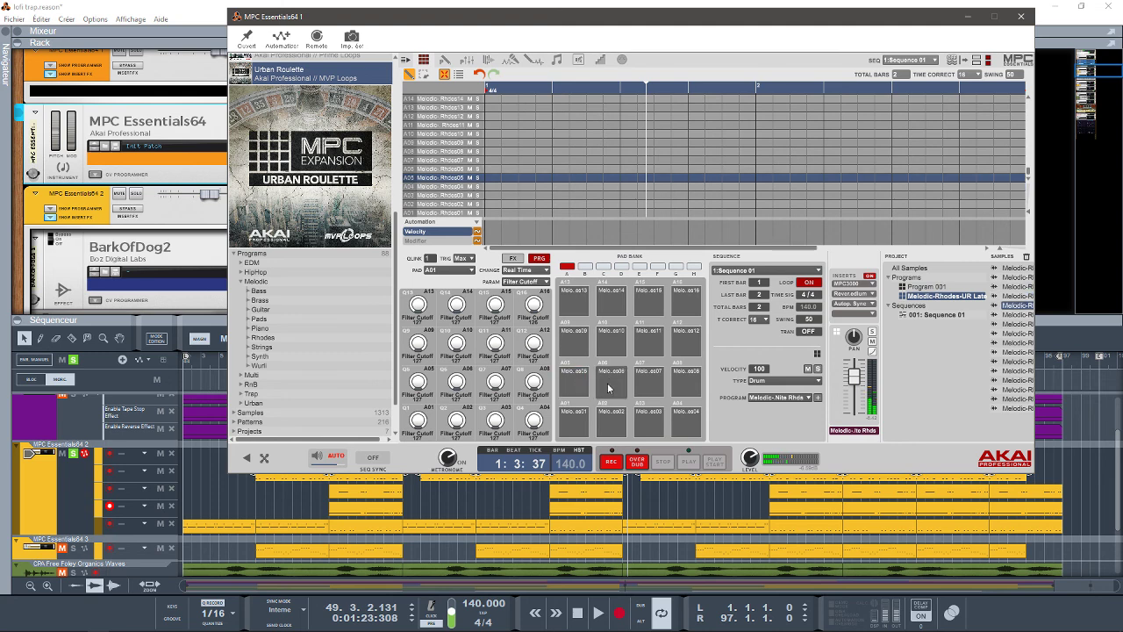
left_click(657, 390)
left_click(683, 389)
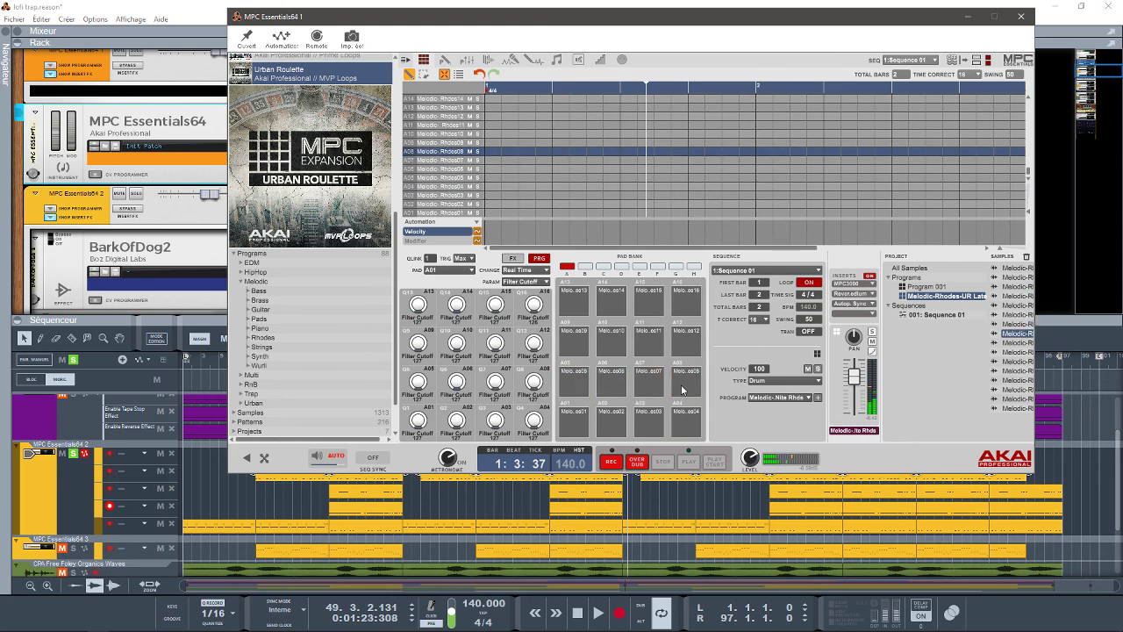
left_click(572, 344)
left_click(611, 346)
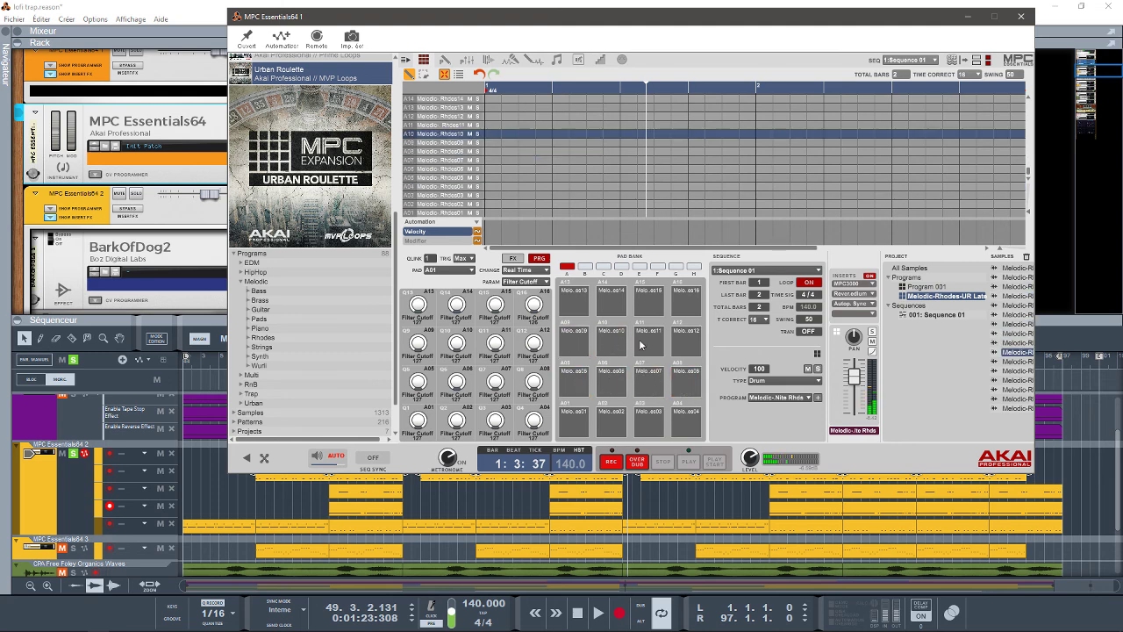
left_click(641, 345)
left_click(695, 345)
left_click(585, 308)
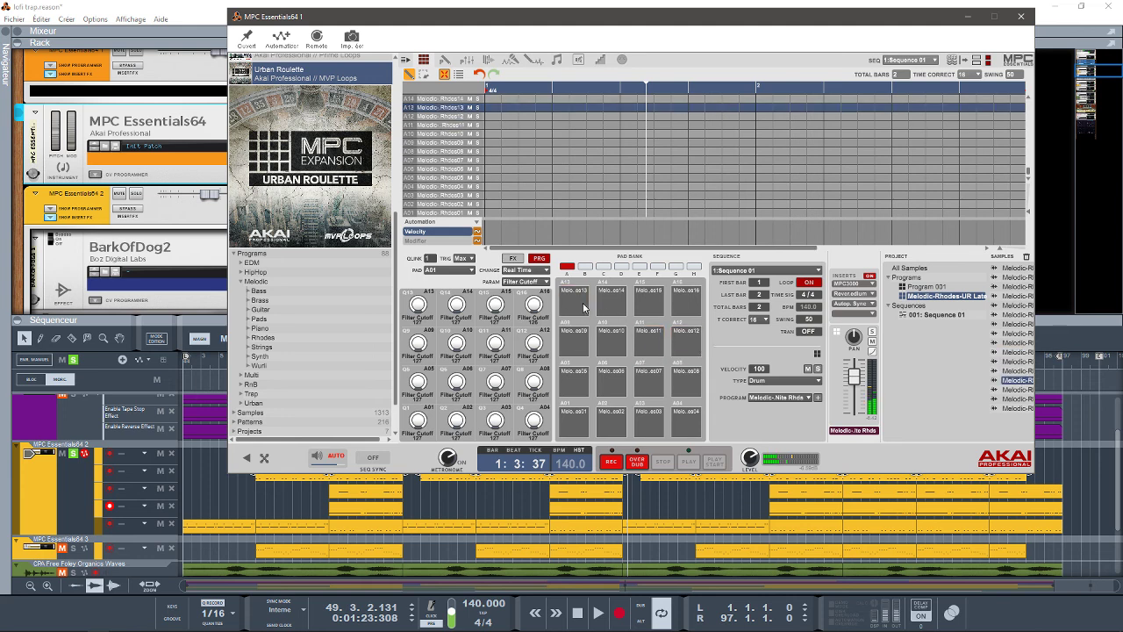
left_click(607, 313)
left_click(647, 309)
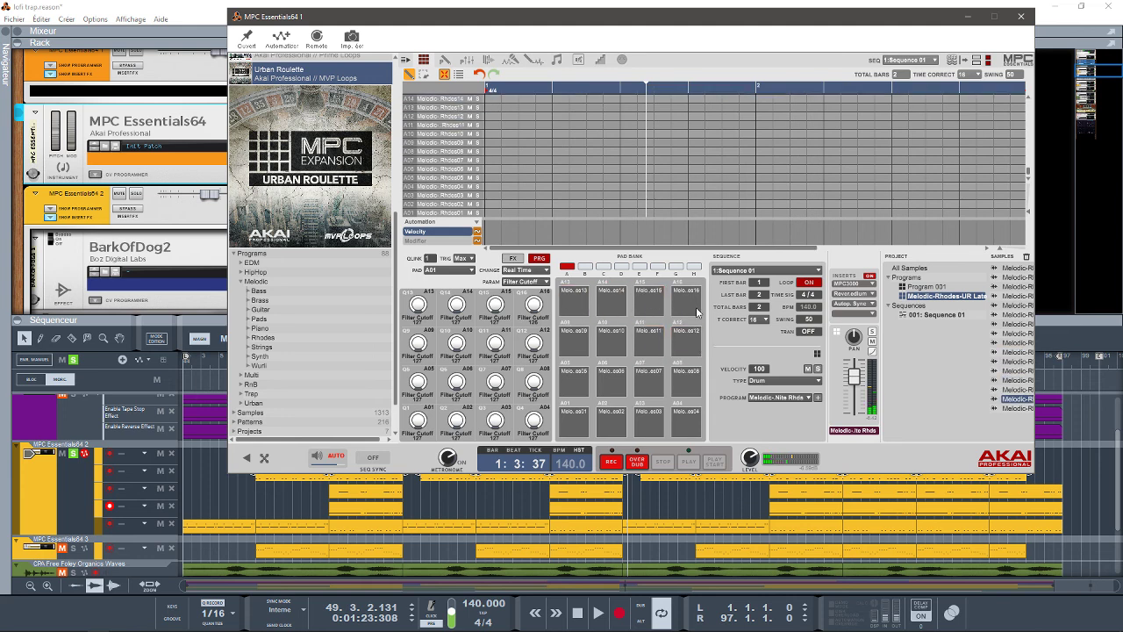
left_click(695, 307)
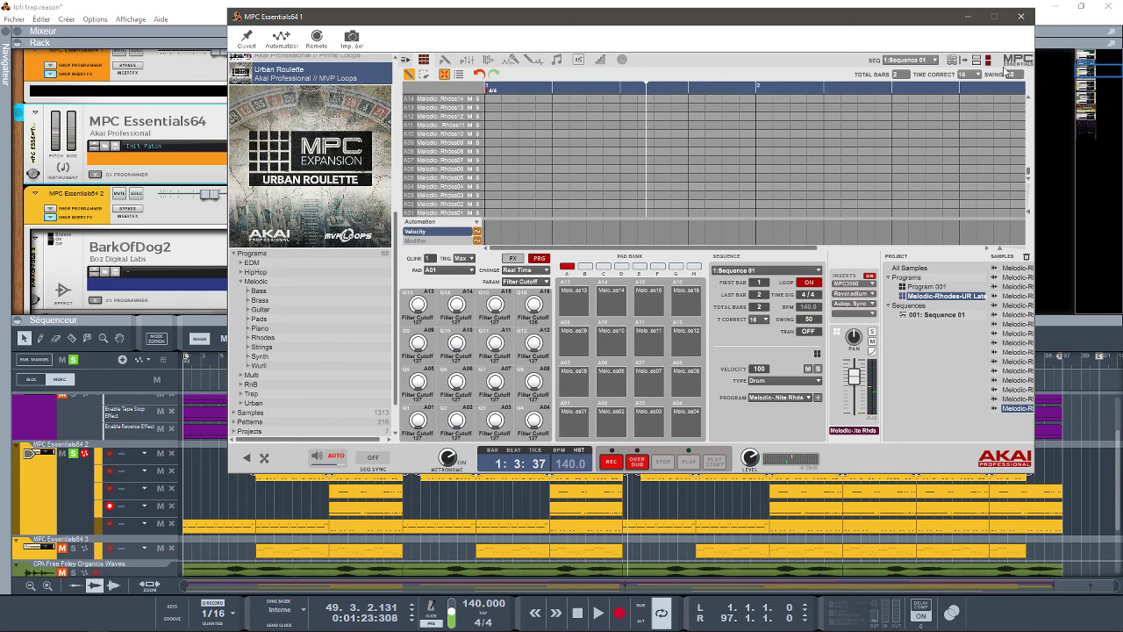
Close the MPC Essentials64 1 editor and return the song position to the start, with its track in view.
left_click(1020, 18)
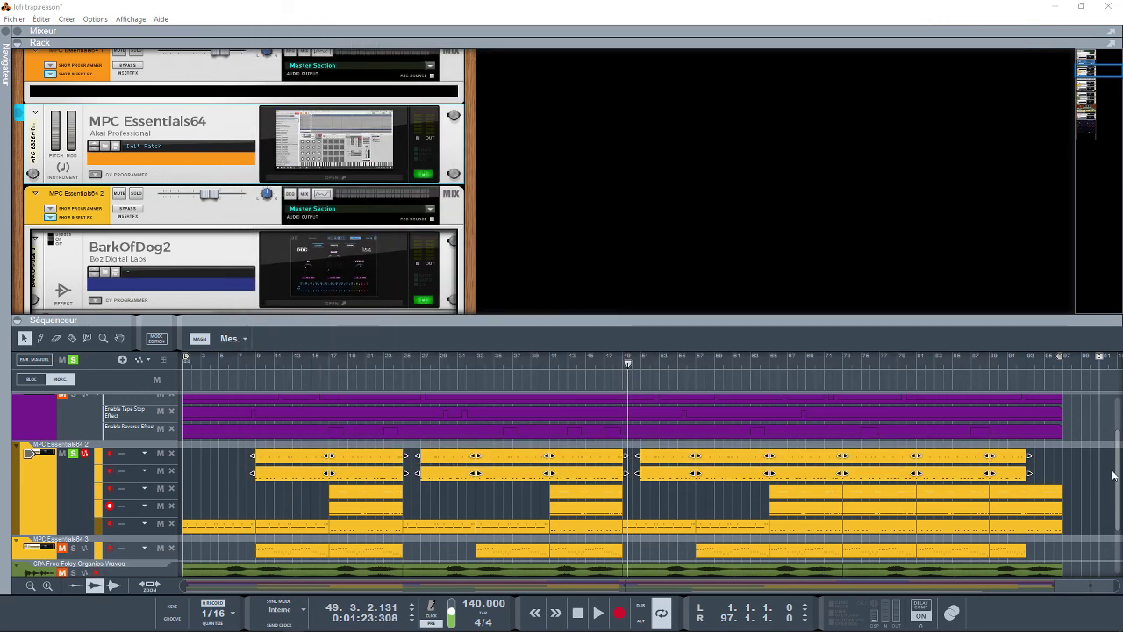
left_click_drag(1117, 476, 1083, 437)
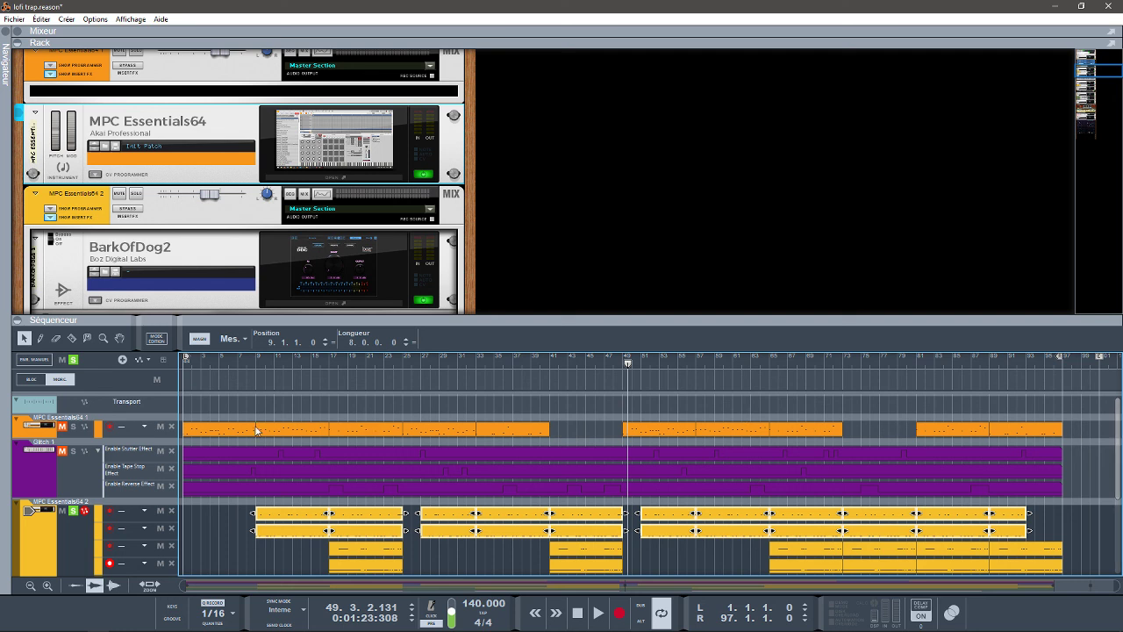
key("Home")
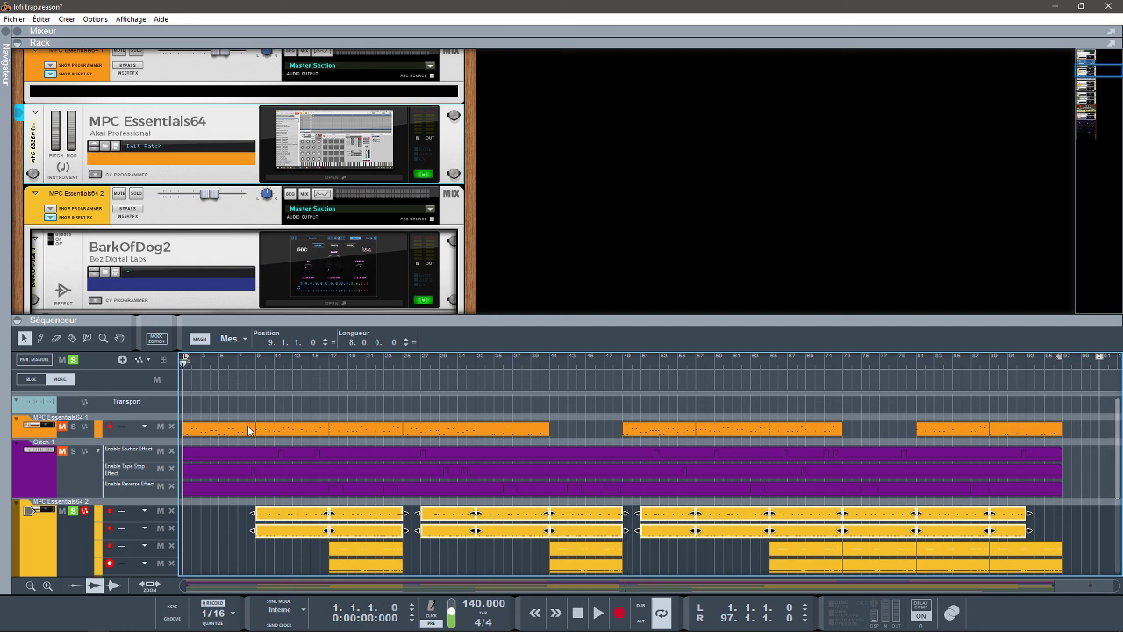